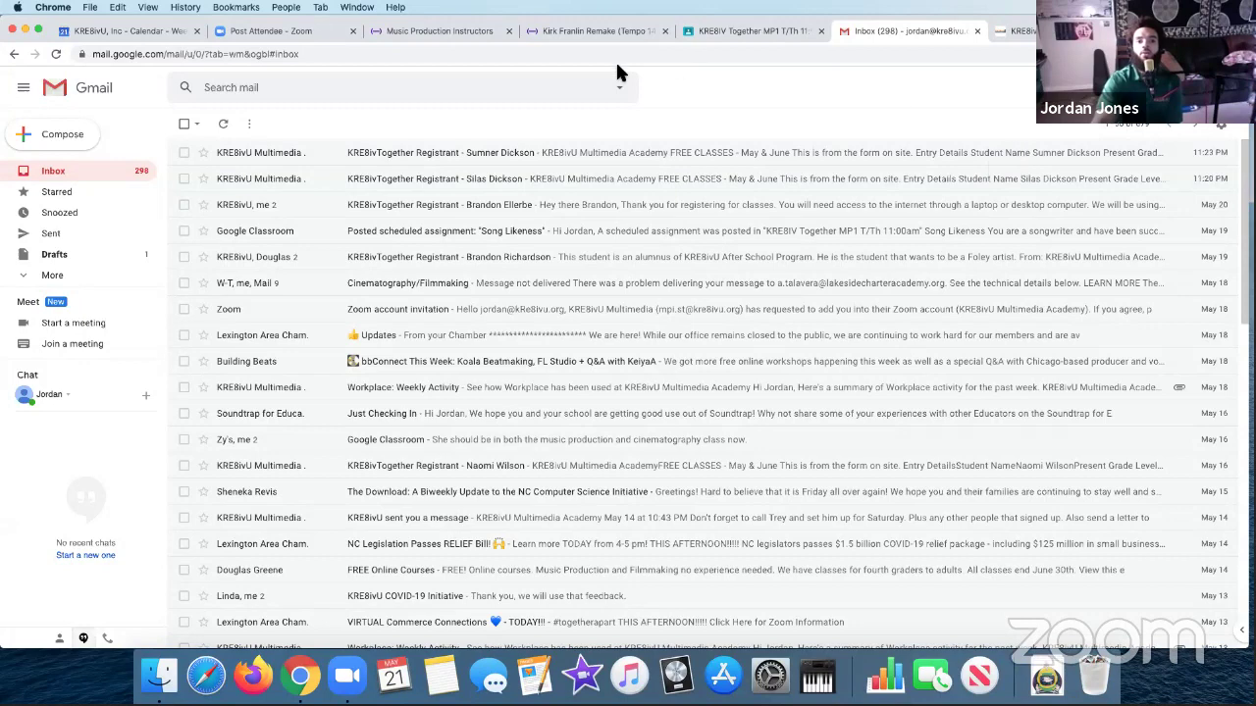
- Switch to the KRE8IV Together MP1 class in Google Classroom and review its Classwork topics from Class Recordings through May Week 3
left_click(727, 33)
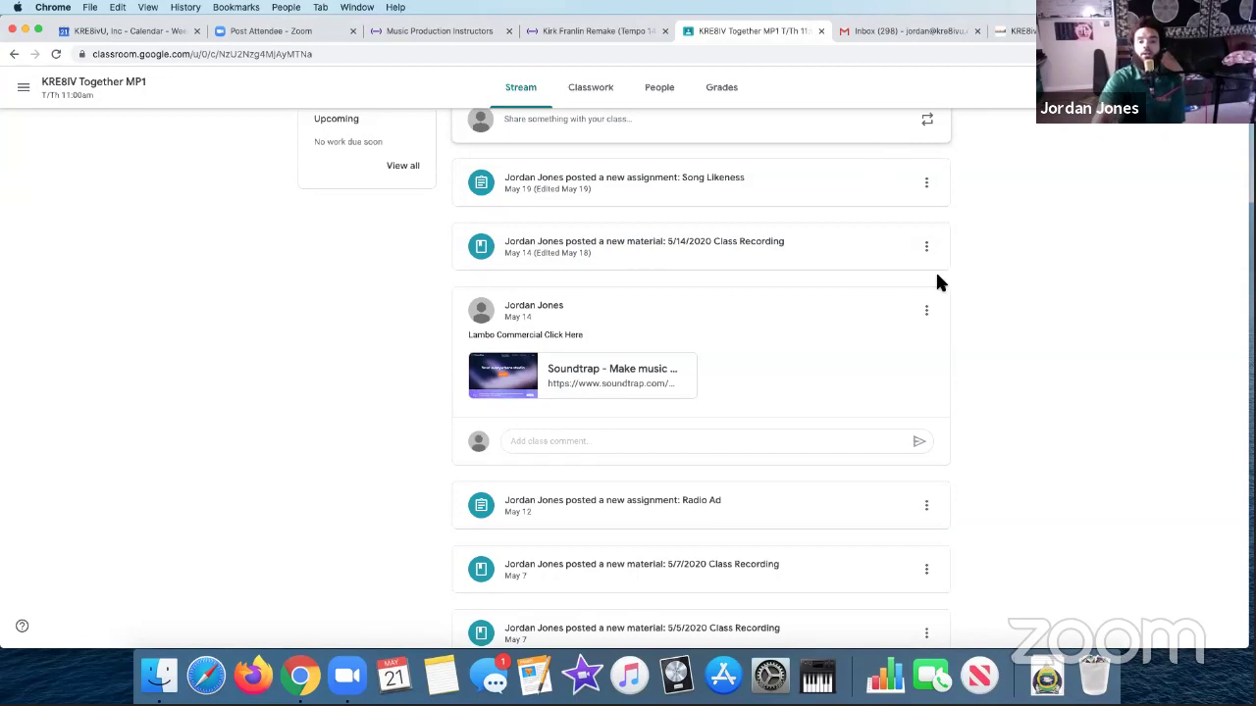
scroll(394, 308, "up", 5)
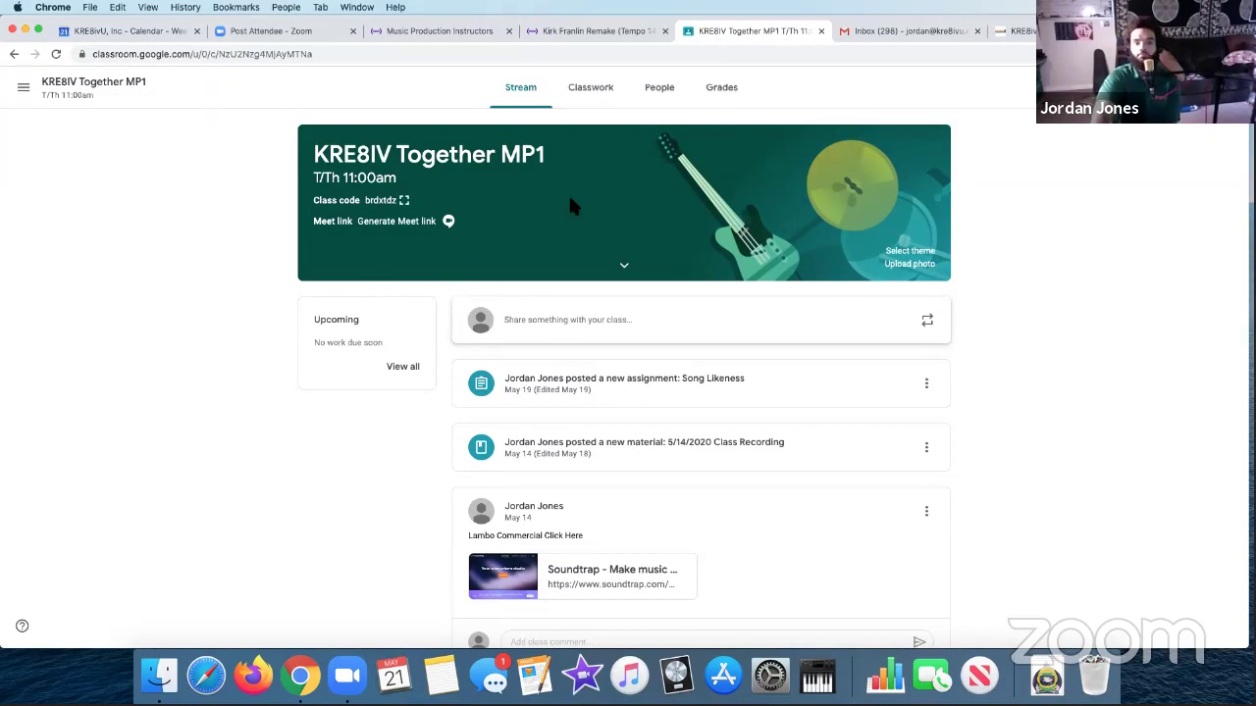
left_click(587, 90)
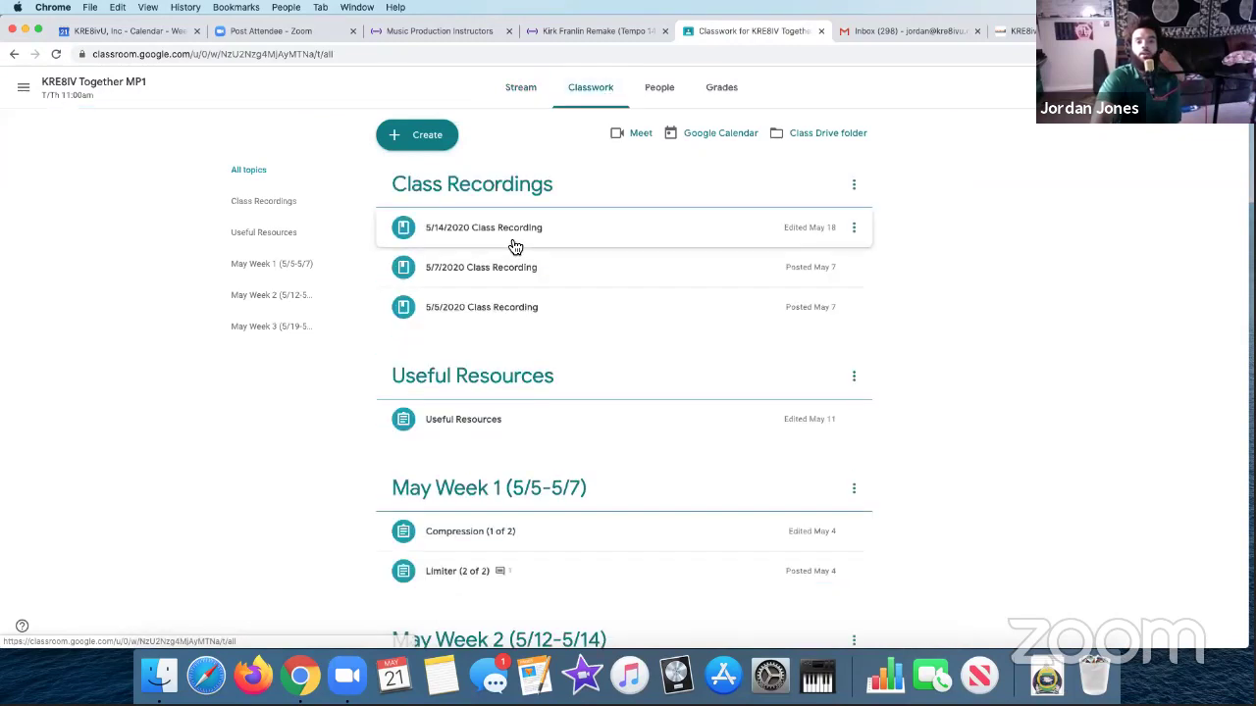
scroll(524, 271, "down", 2)
scroll(503, 363, "down", 3)
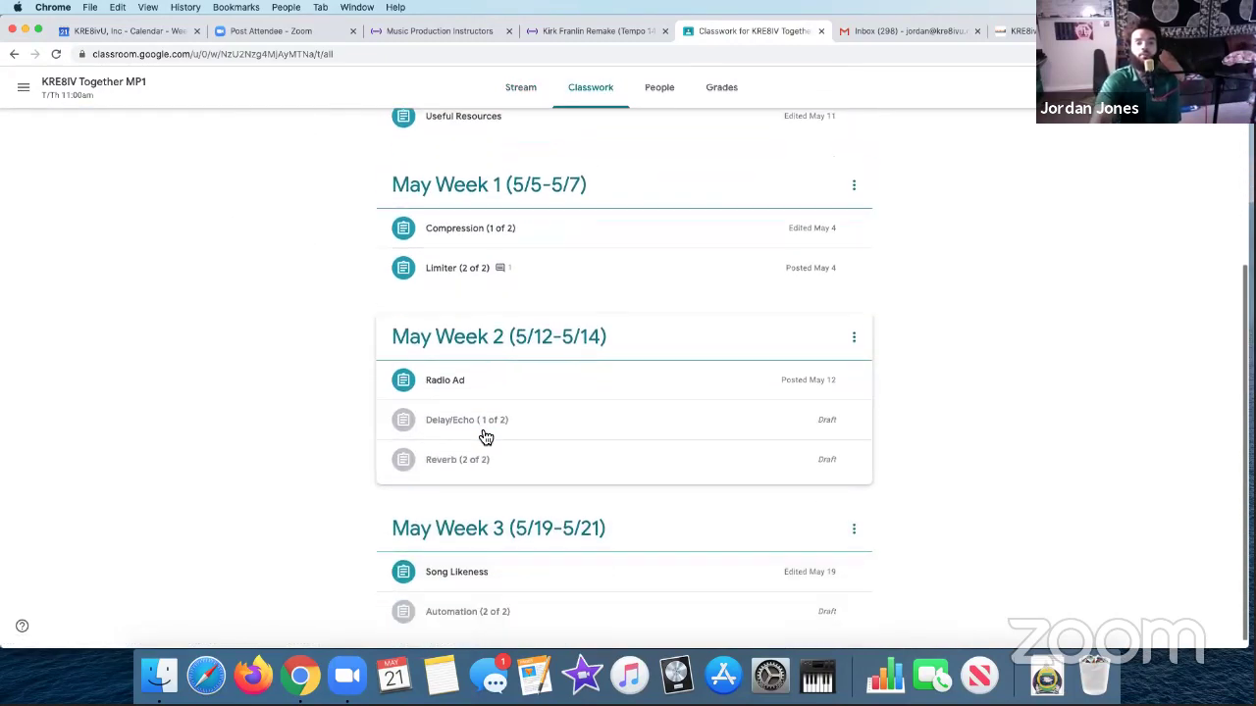
scroll(520, 481, "down", 1)
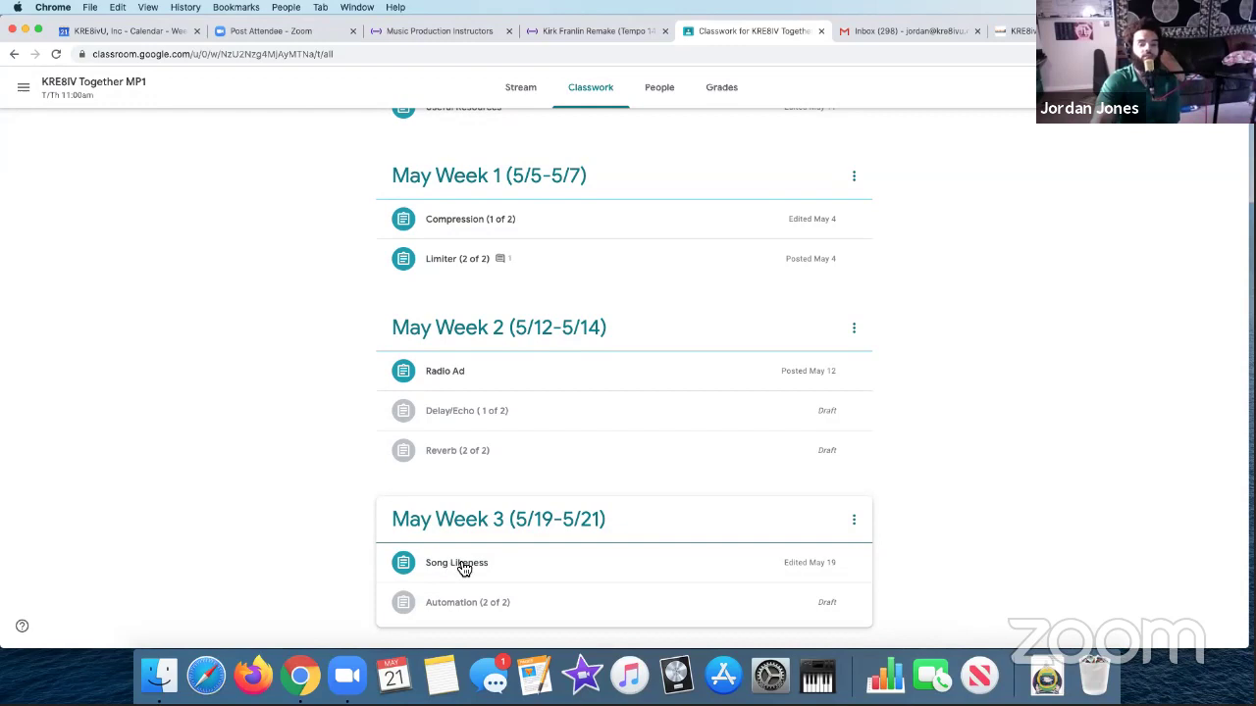
scroll(464, 567, "up", 5)
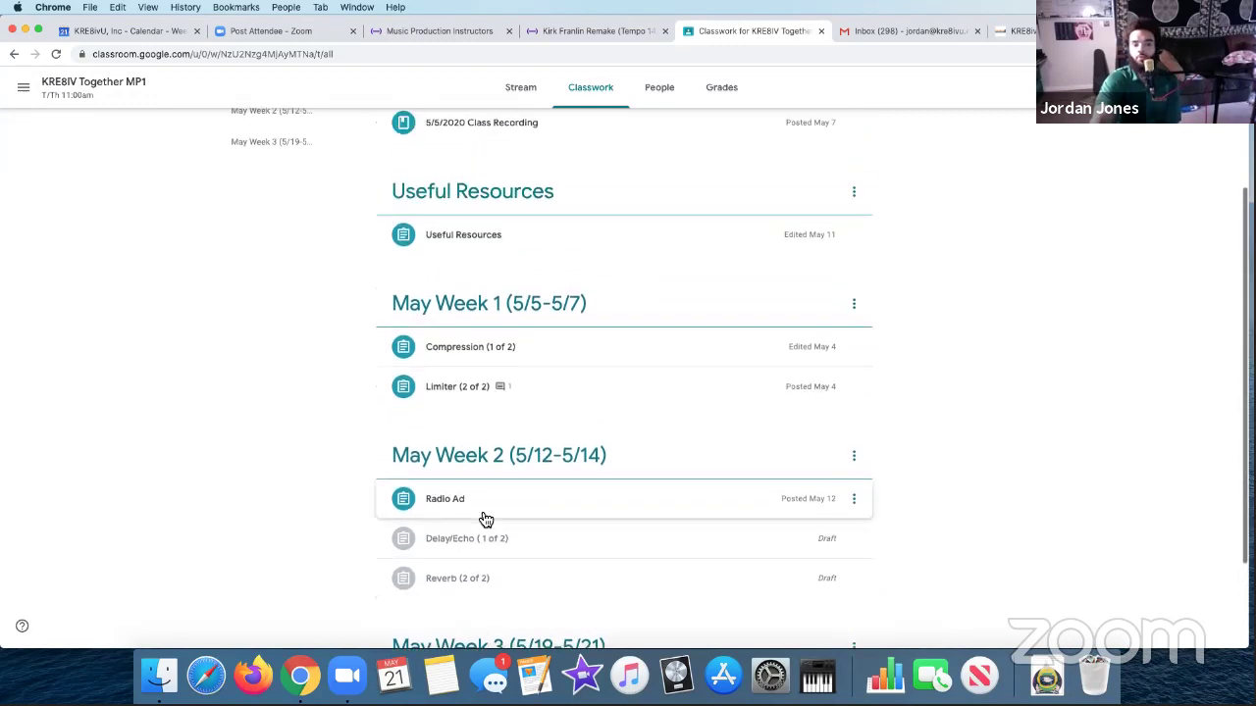
scroll(485, 520, "up", 3)
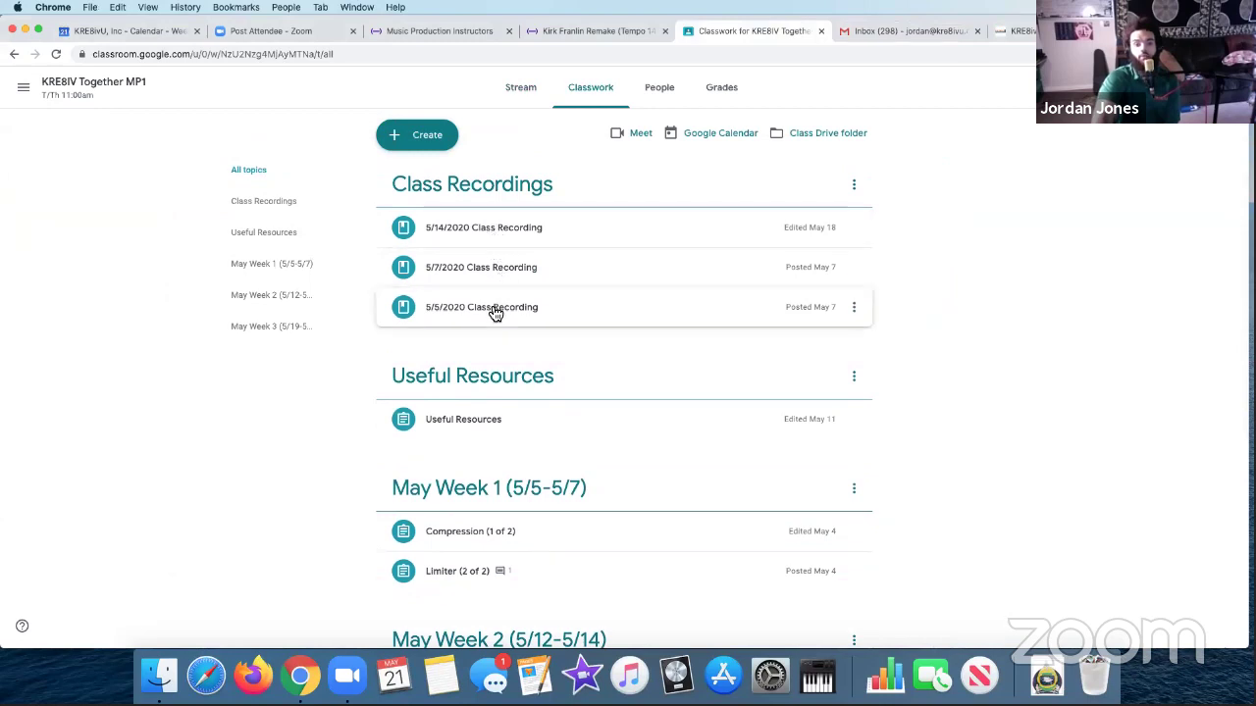
- View the link in the 5/14/2020 Class Recording and open the KRE8iv Together Resources site from the Useful Resources assignment
left_click(486, 235)
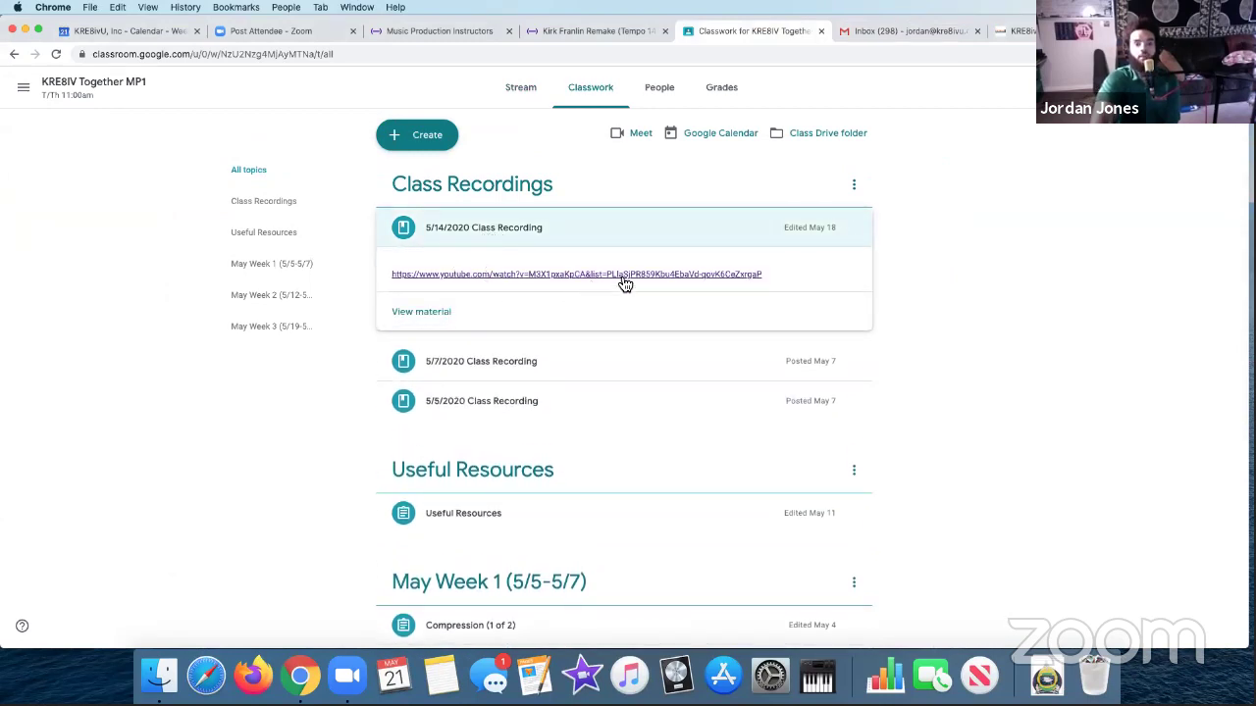
left_click(508, 235)
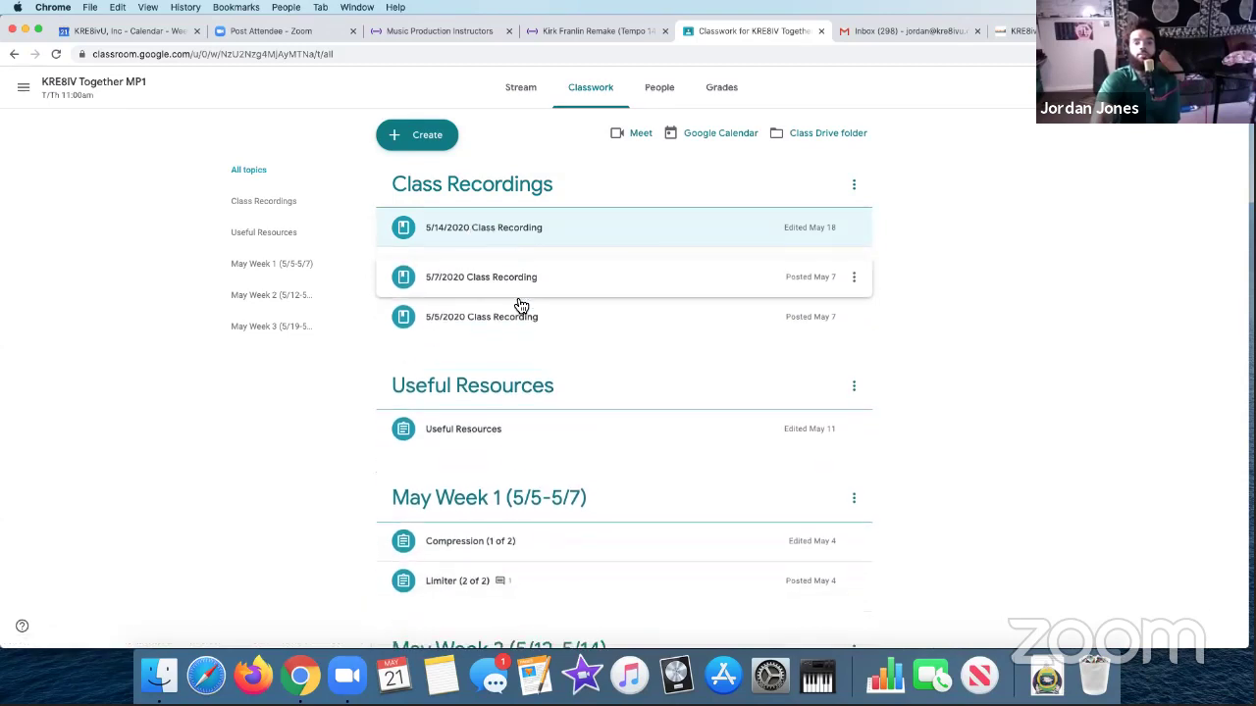
scroll(510, 312, "down", 2)
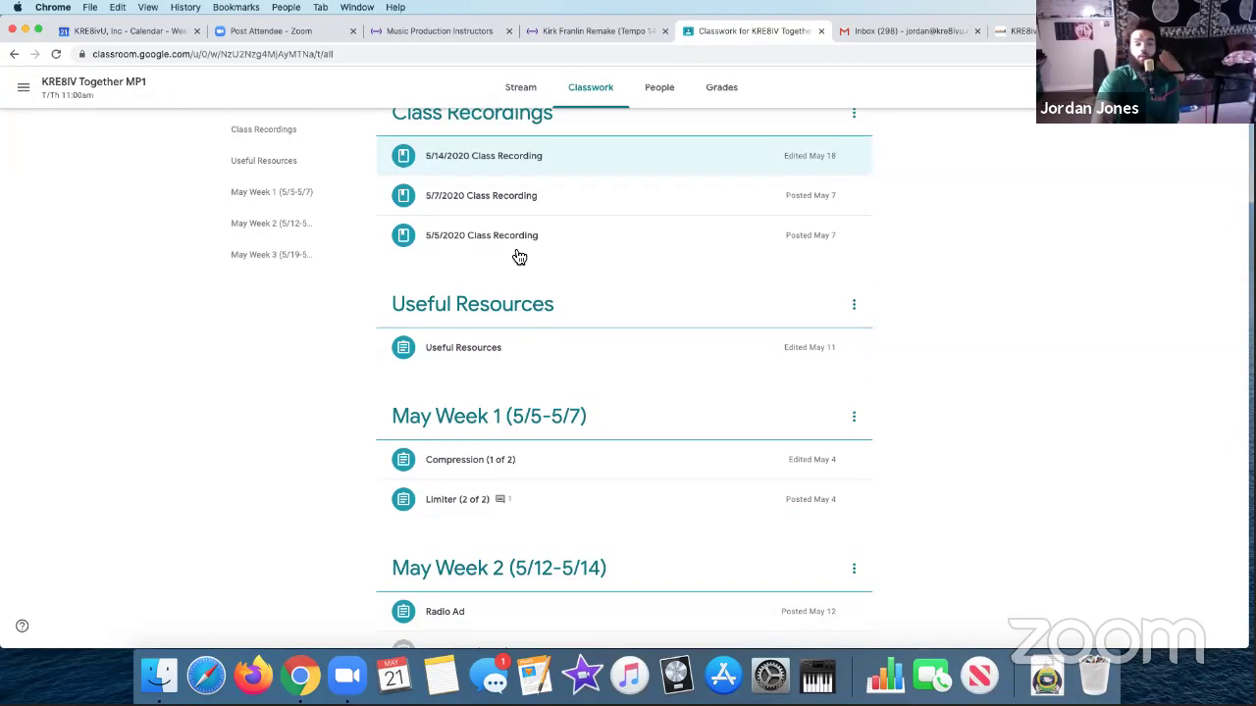
left_click(492, 352)
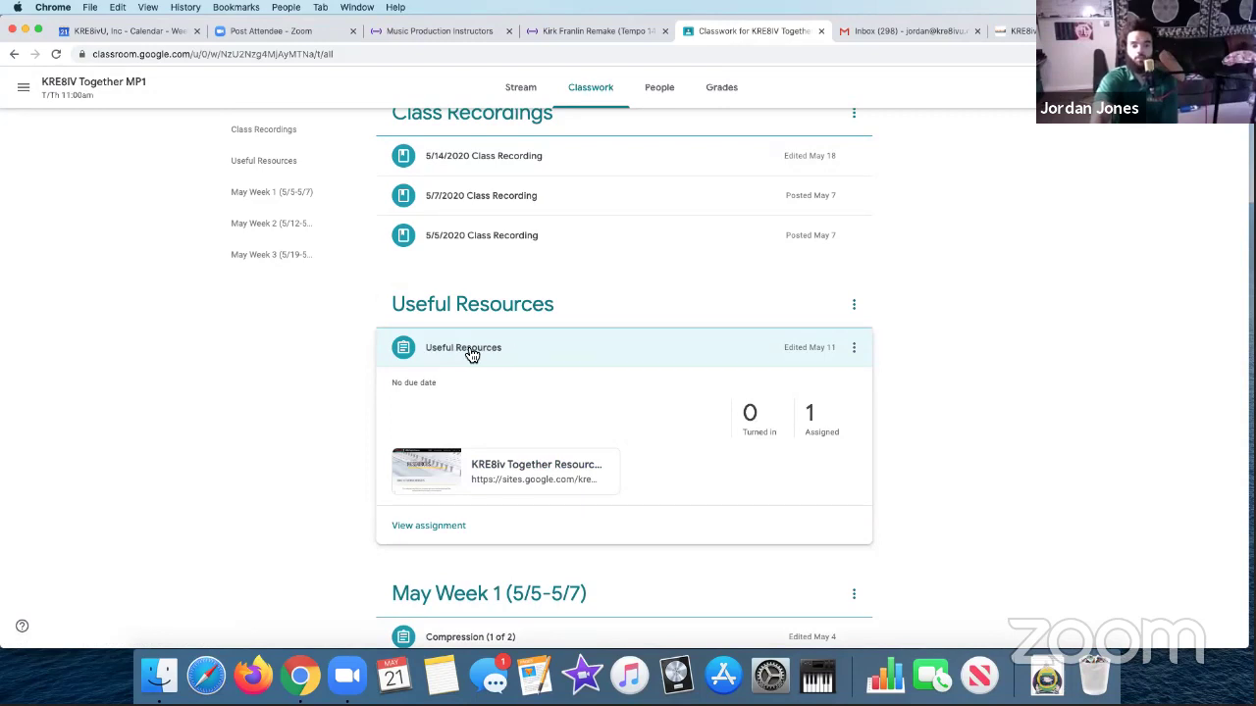
left_click(519, 468)
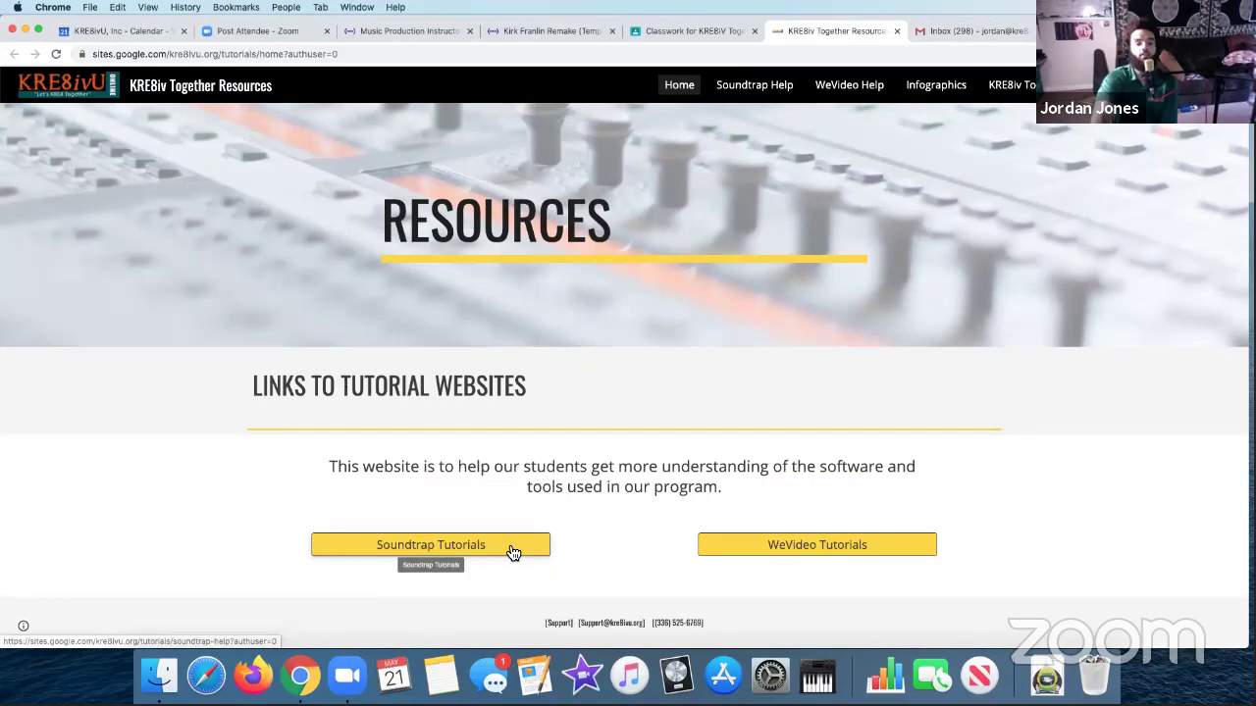
- Open the Soundtrap Tutorials page of the resources site and look over its playlist logo and highly recommended tutorials
left_click(413, 556)
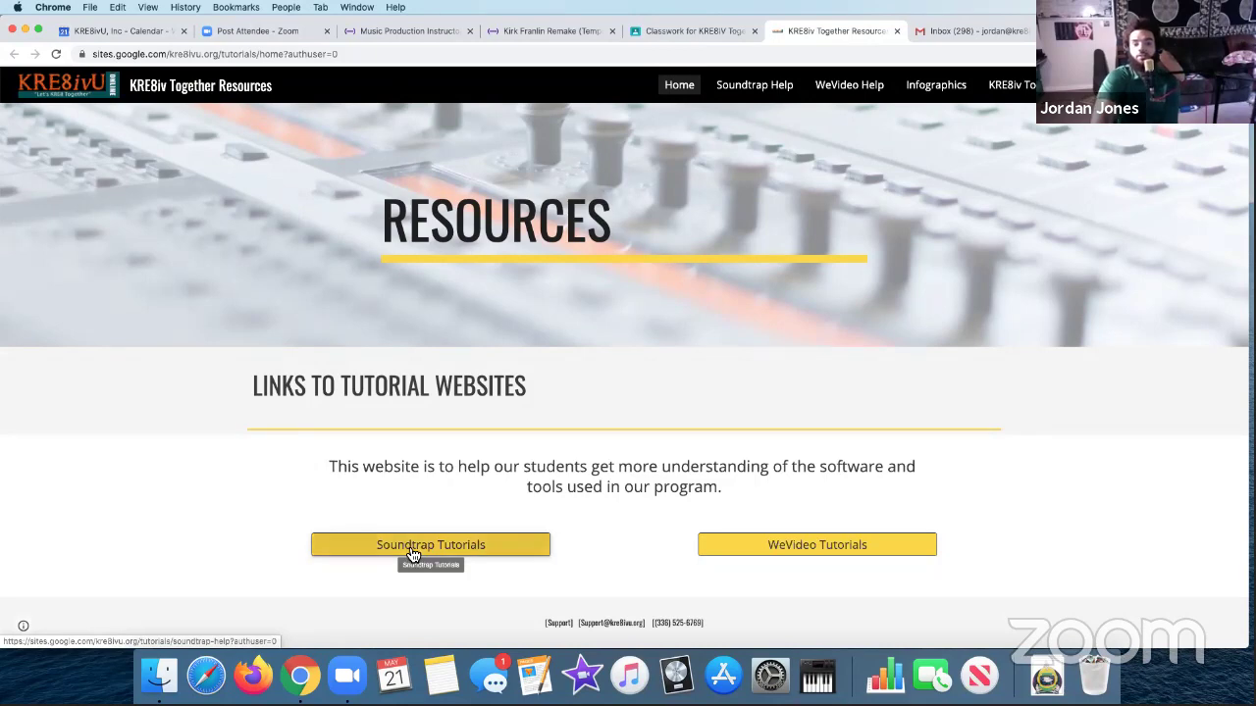
scroll(376, 491, "down", 3)
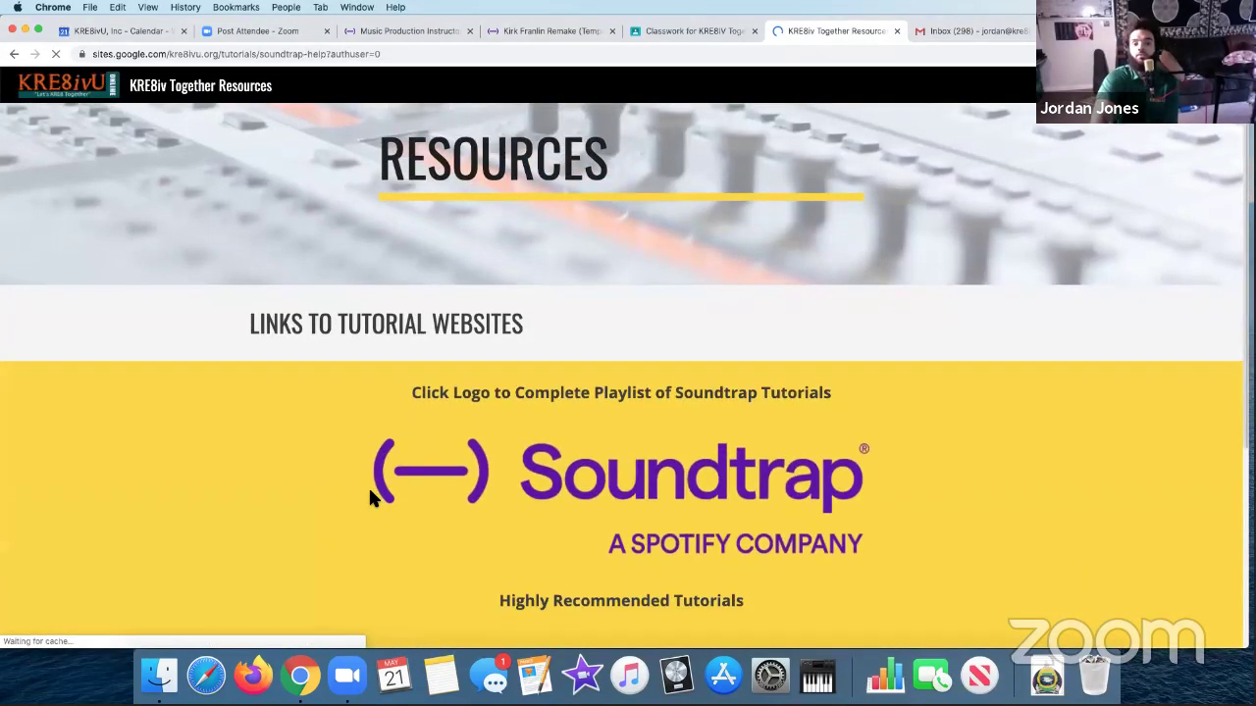
scroll(430, 466, "down", 2)
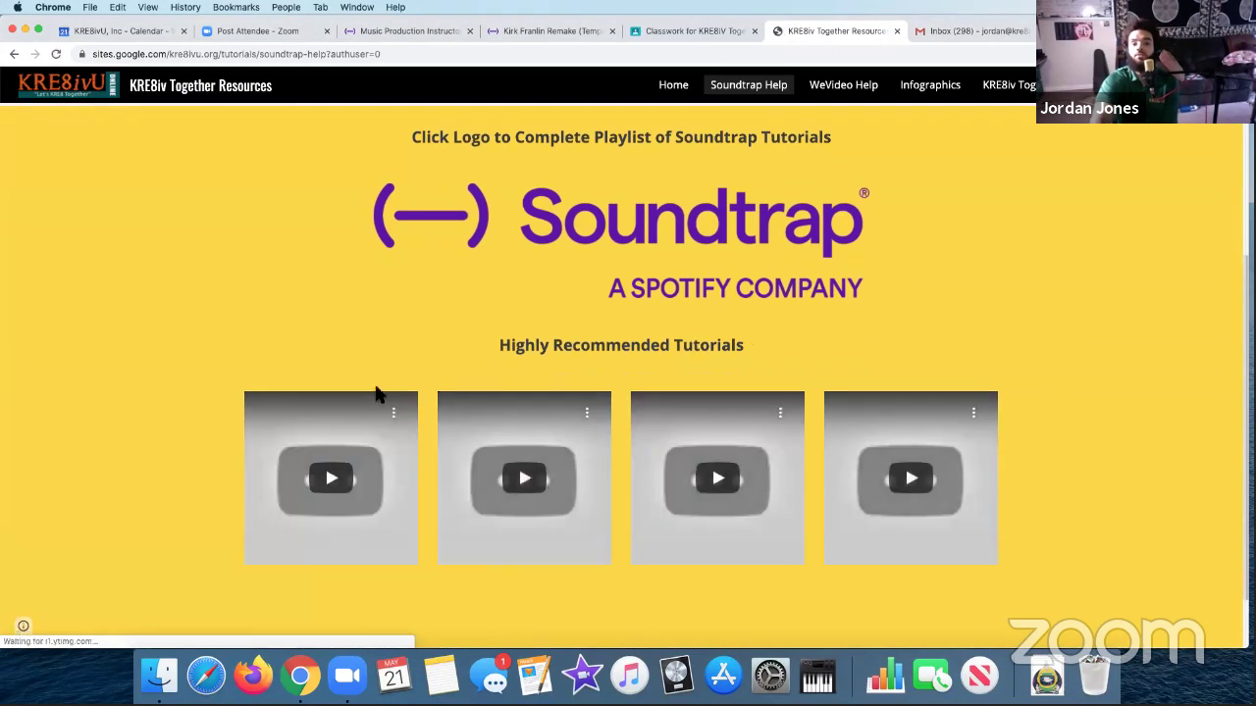
scroll(354, 422, "down", 1)
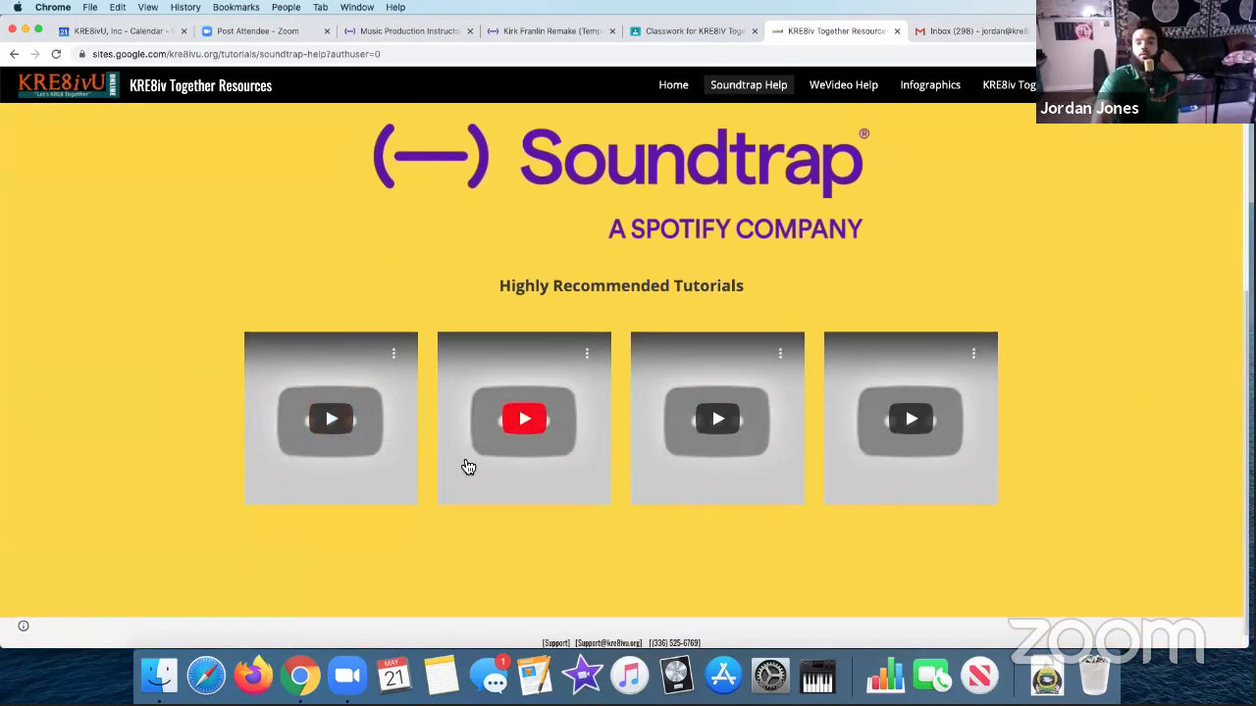
scroll(442, 421, "down", 1)
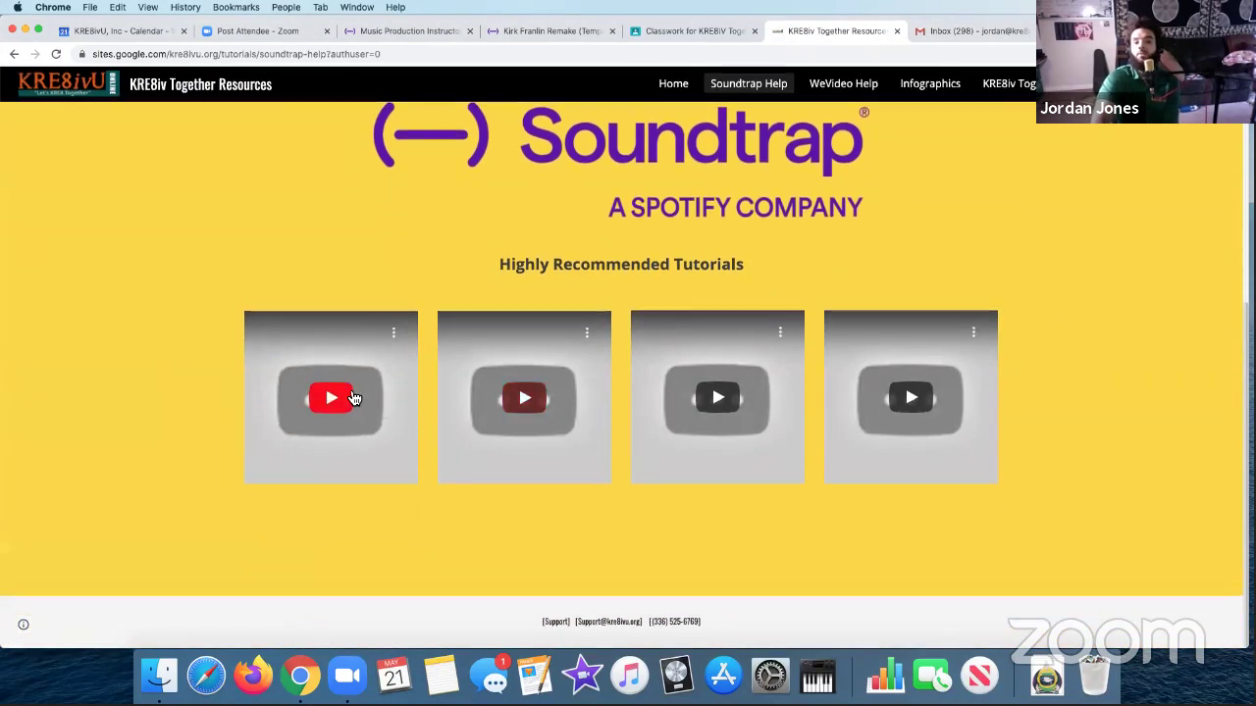
scroll(324, 382, "up", 2)
scroll(358, 392, "up", 5)
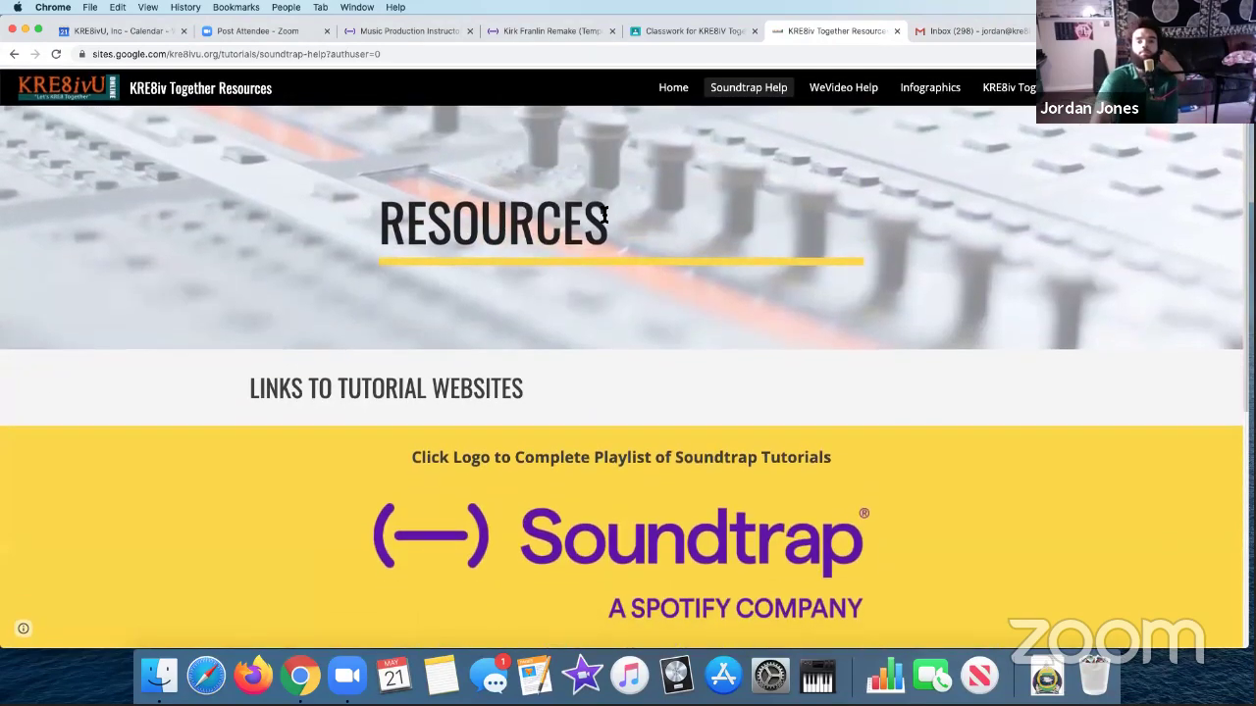
- Go to the Gmail inbox and read the entry details in the two newest KRE8ivTogether Registrant emails
left_click(676, 22)
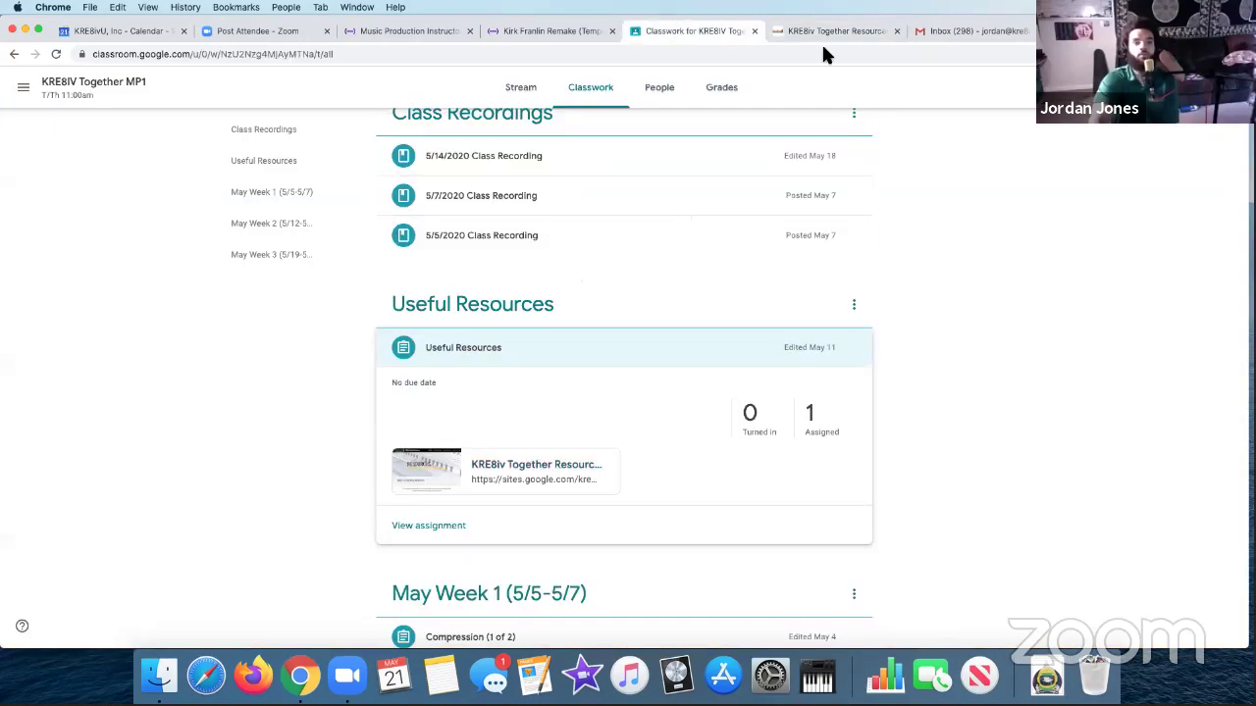
left_click(965, 26)
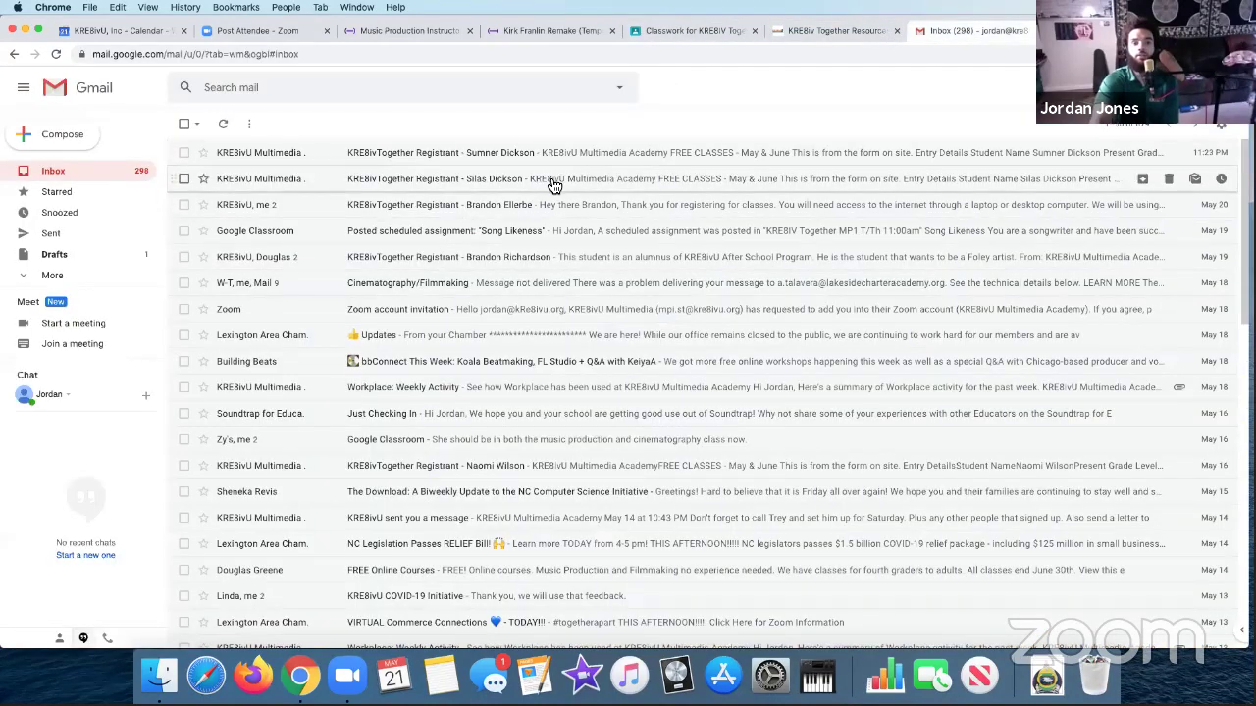
left_click(555, 182)
scroll(653, 496, "down", 4)
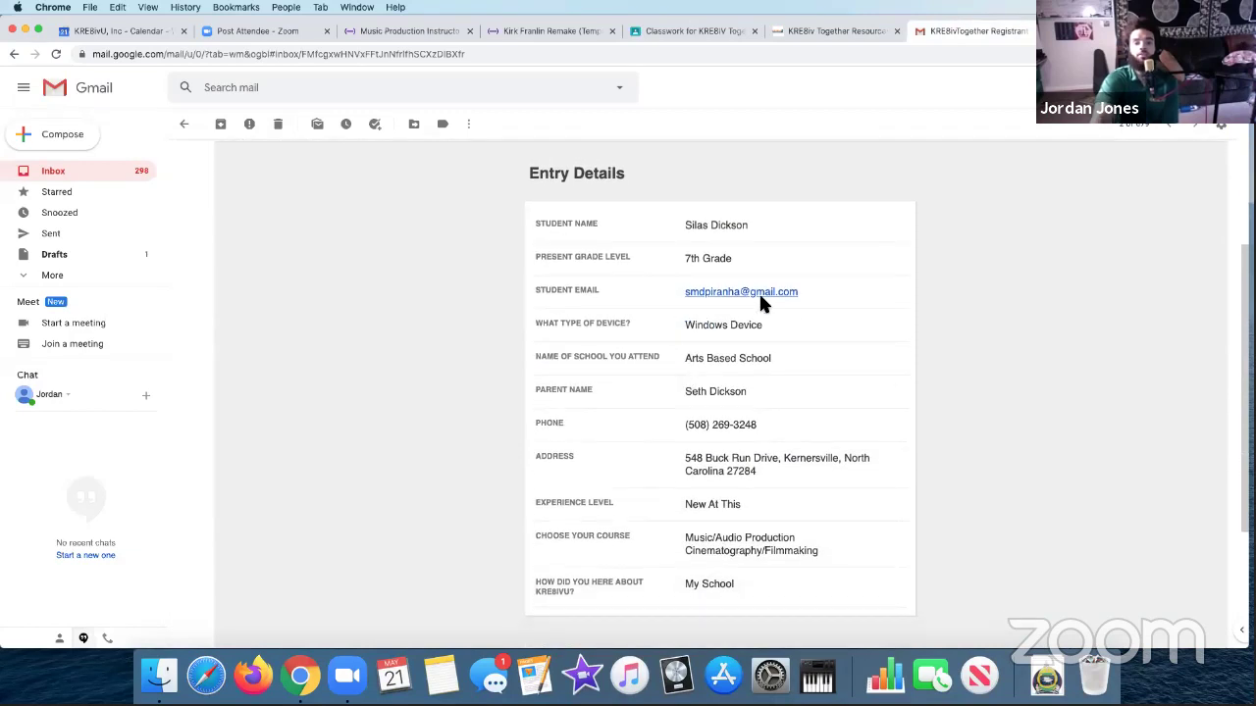
scroll(614, 294, "up", 4)
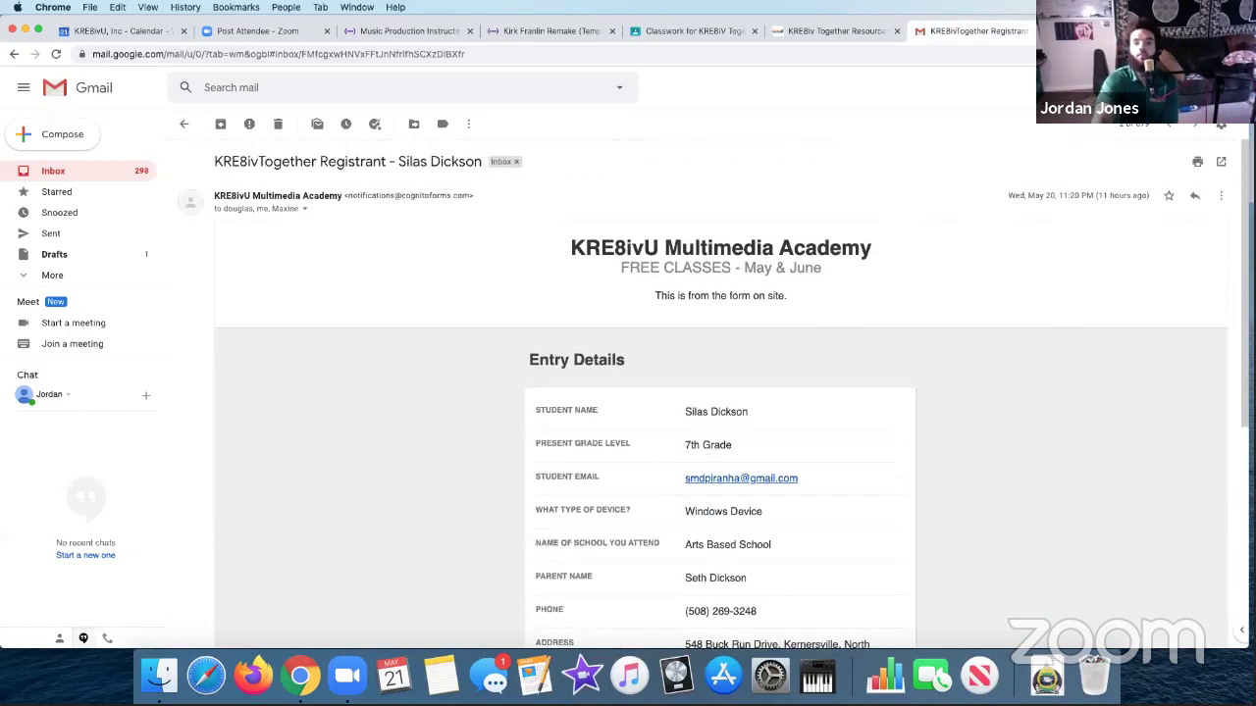
left_click(1170, 127)
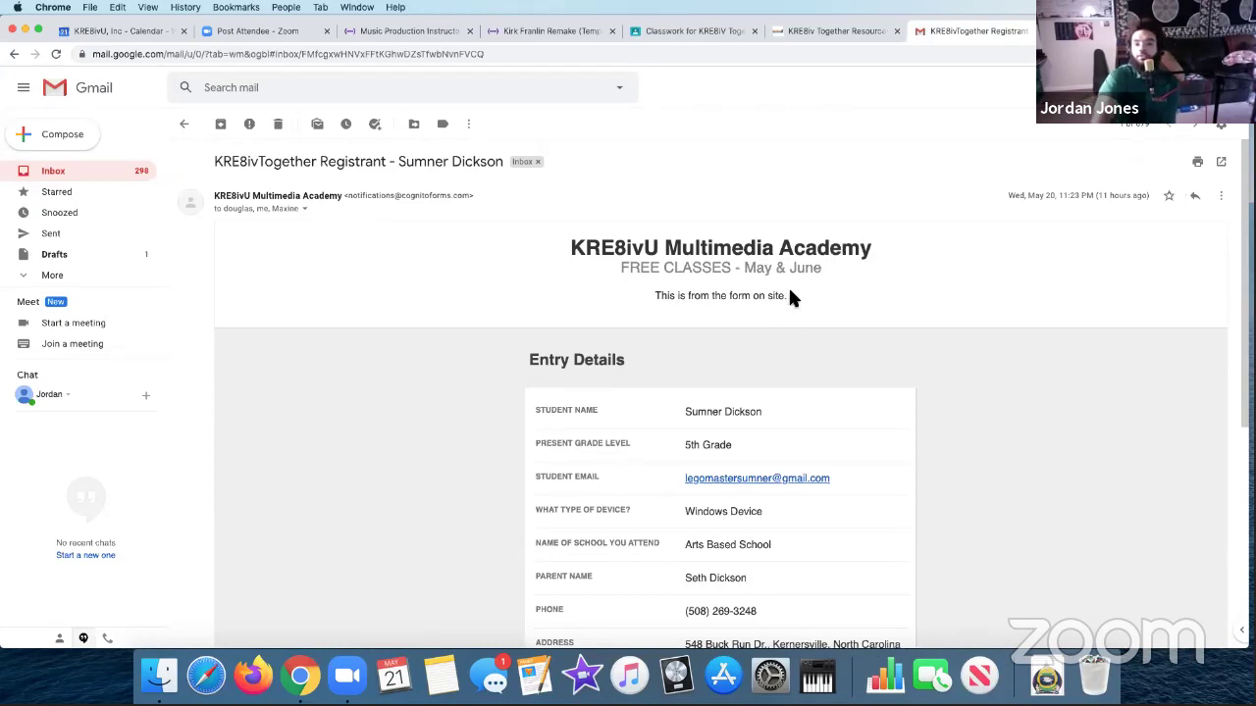
- Select the two newly registered, invited students in the People roster of the KRE8IV Together MP1 class
left_click(666, 32)
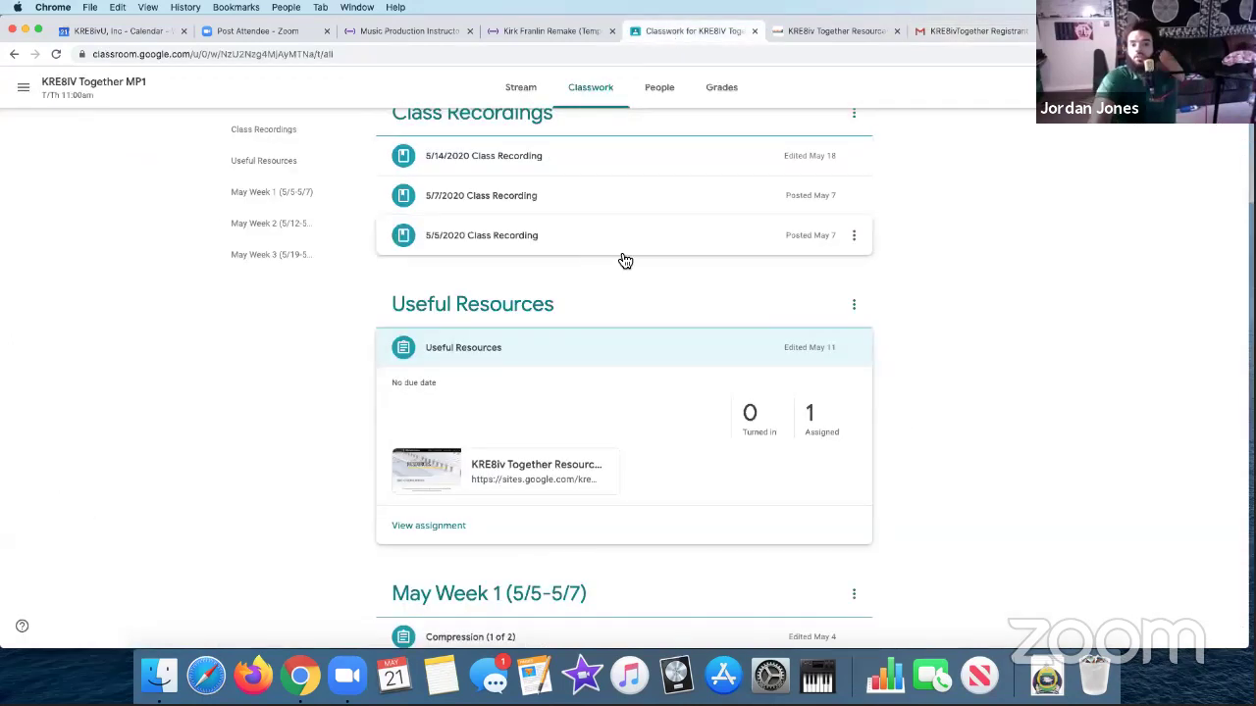
scroll(444, 218, "up", 2)
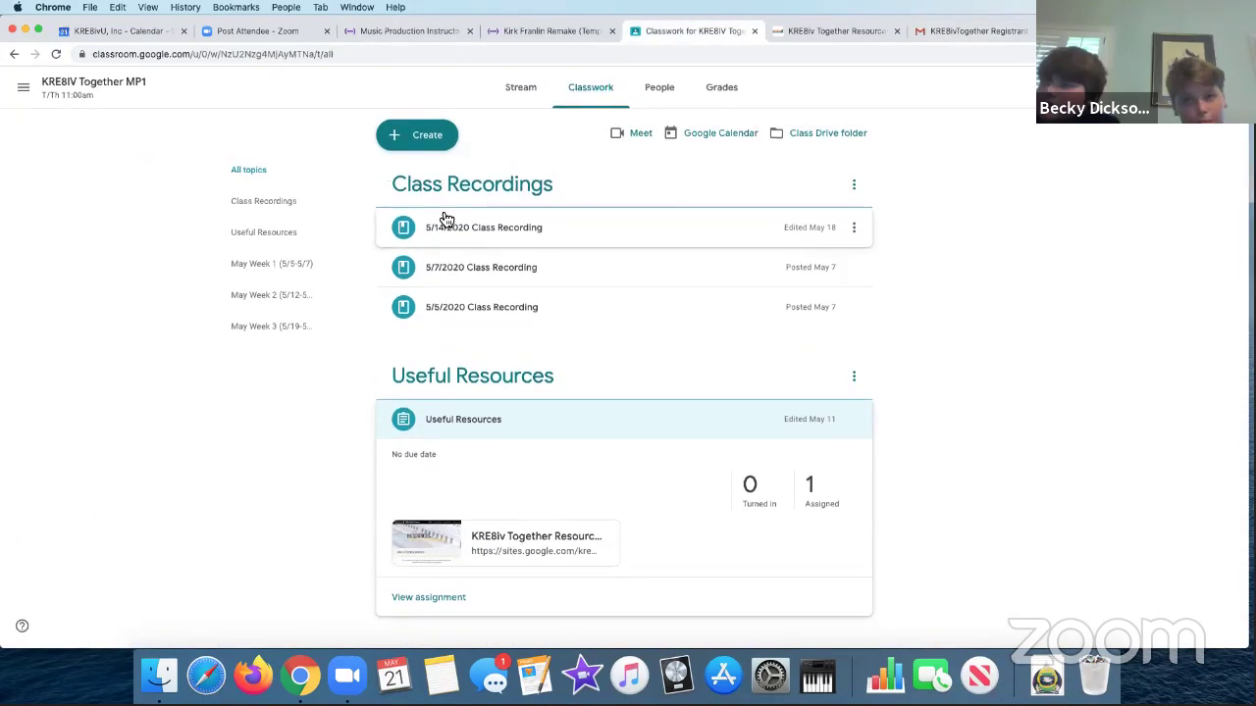
left_click(659, 87)
scroll(578, 299, "down", 2)
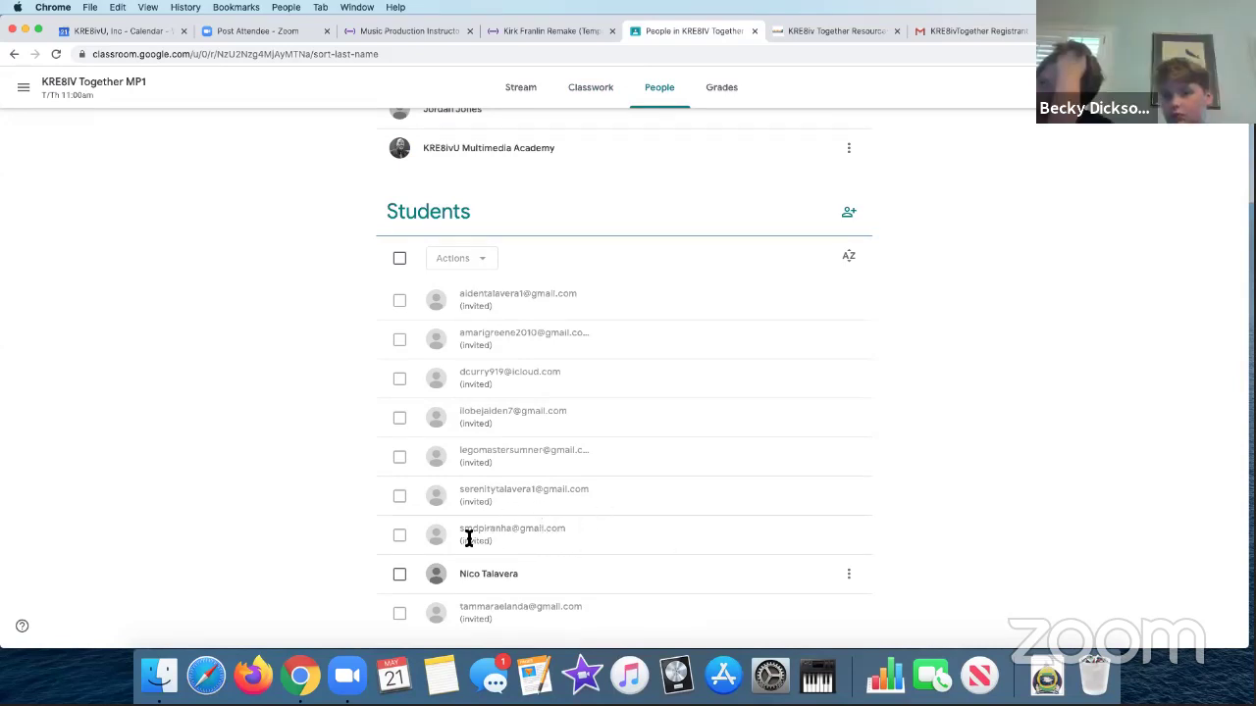
left_click(400, 534)
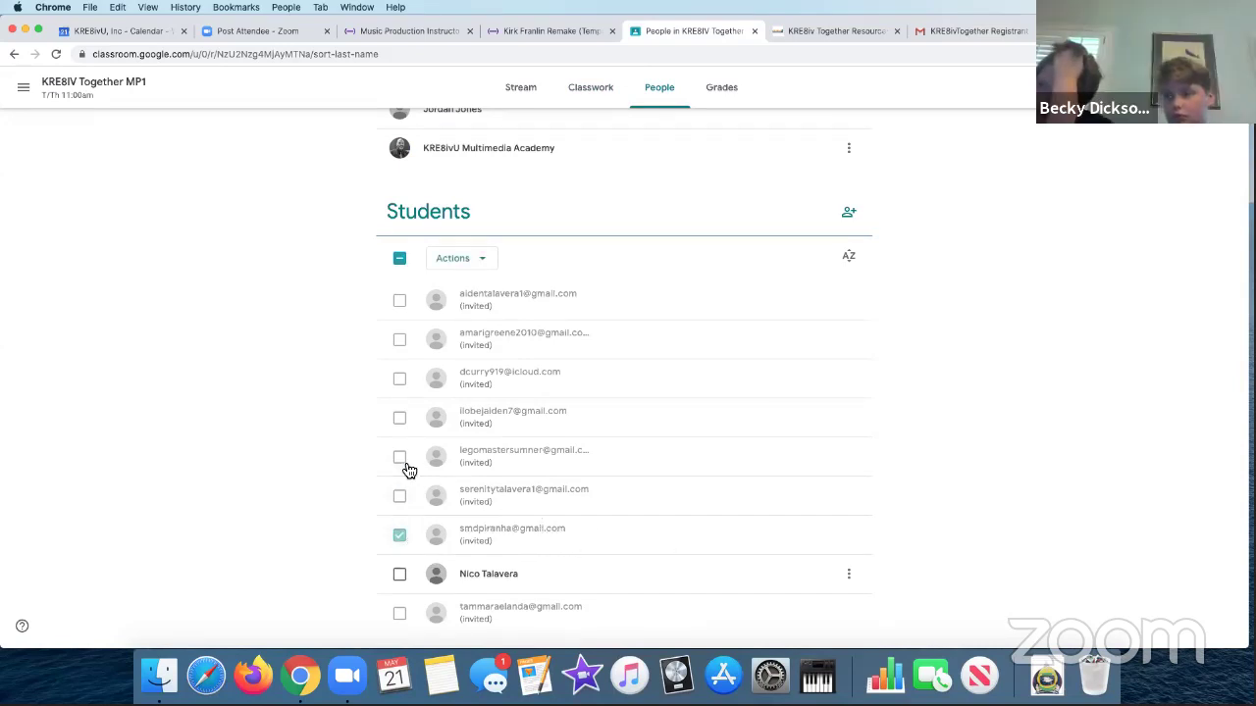
left_click(401, 538)
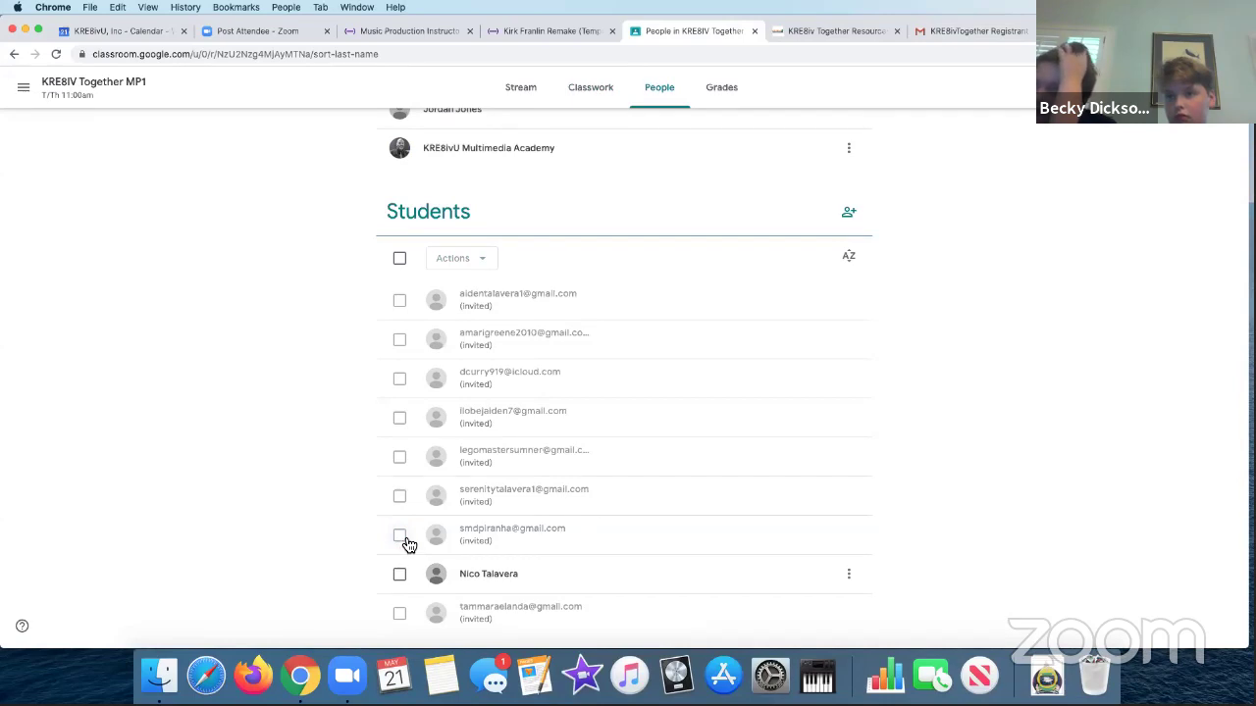
left_click(401, 538)
left_click(400, 458)
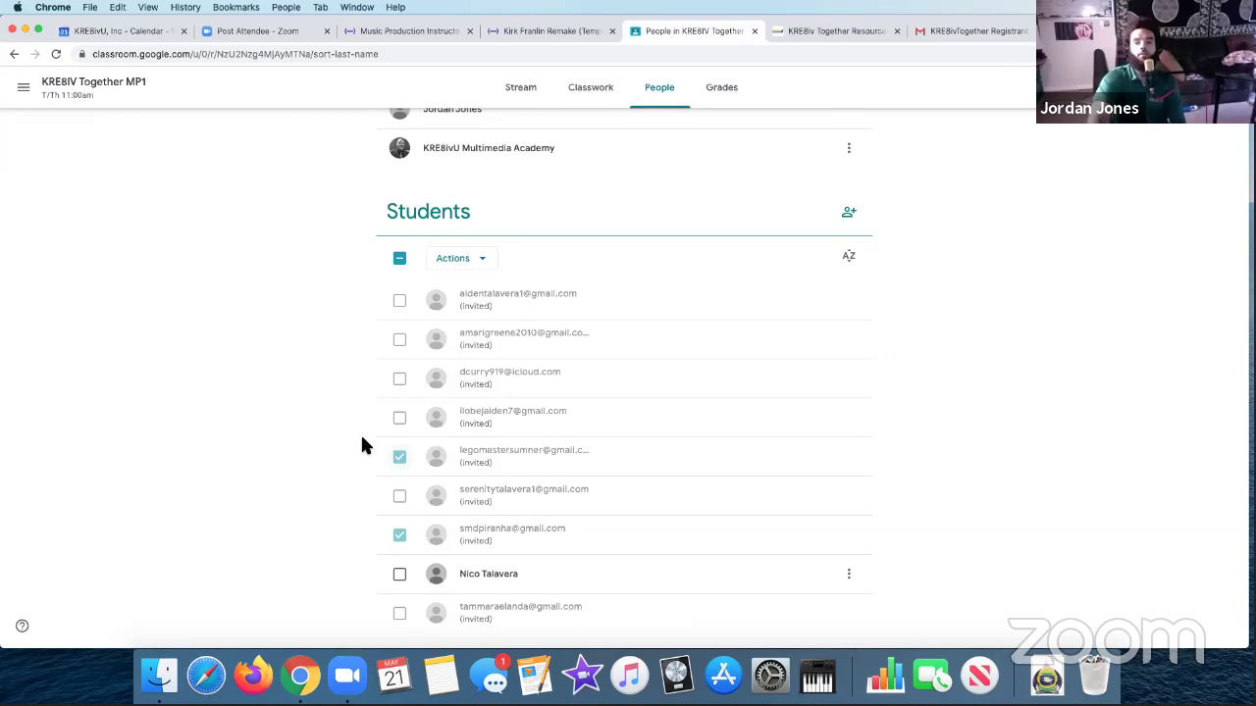
- Check the class's Students list for the invitation status of the two selected students
scroll(330, 447, "up", 2)
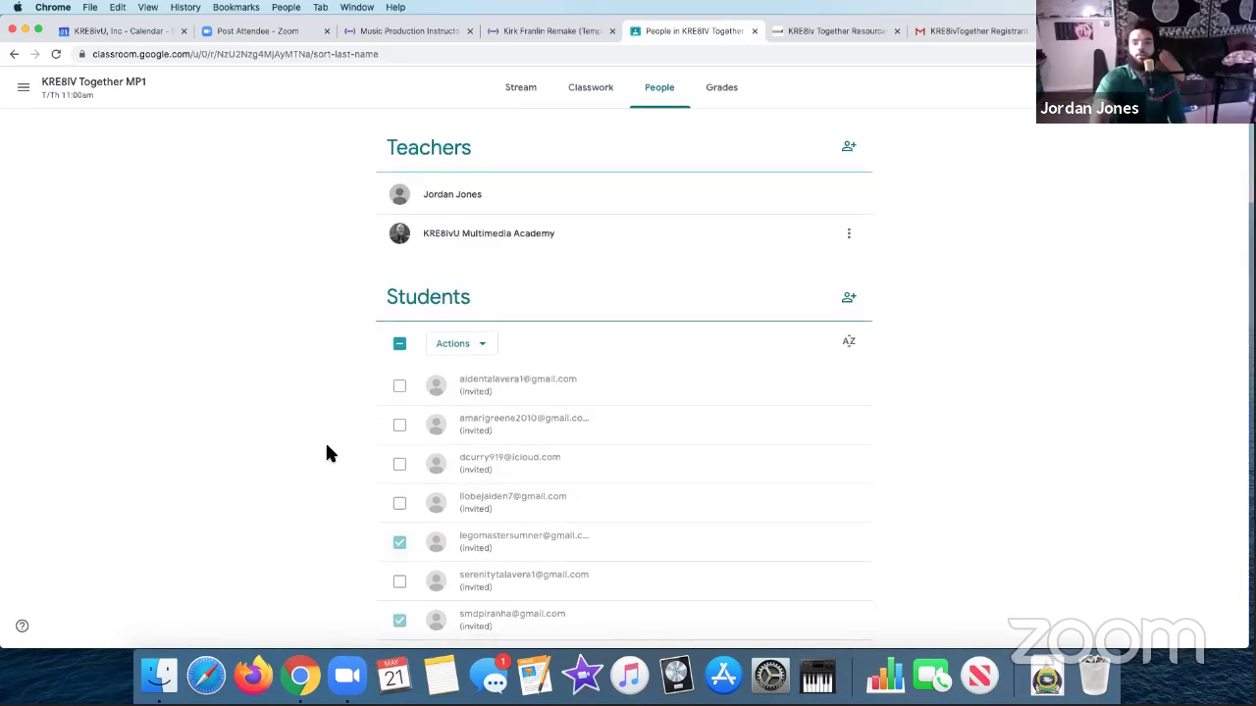
scroll(315, 440, "down", 2)
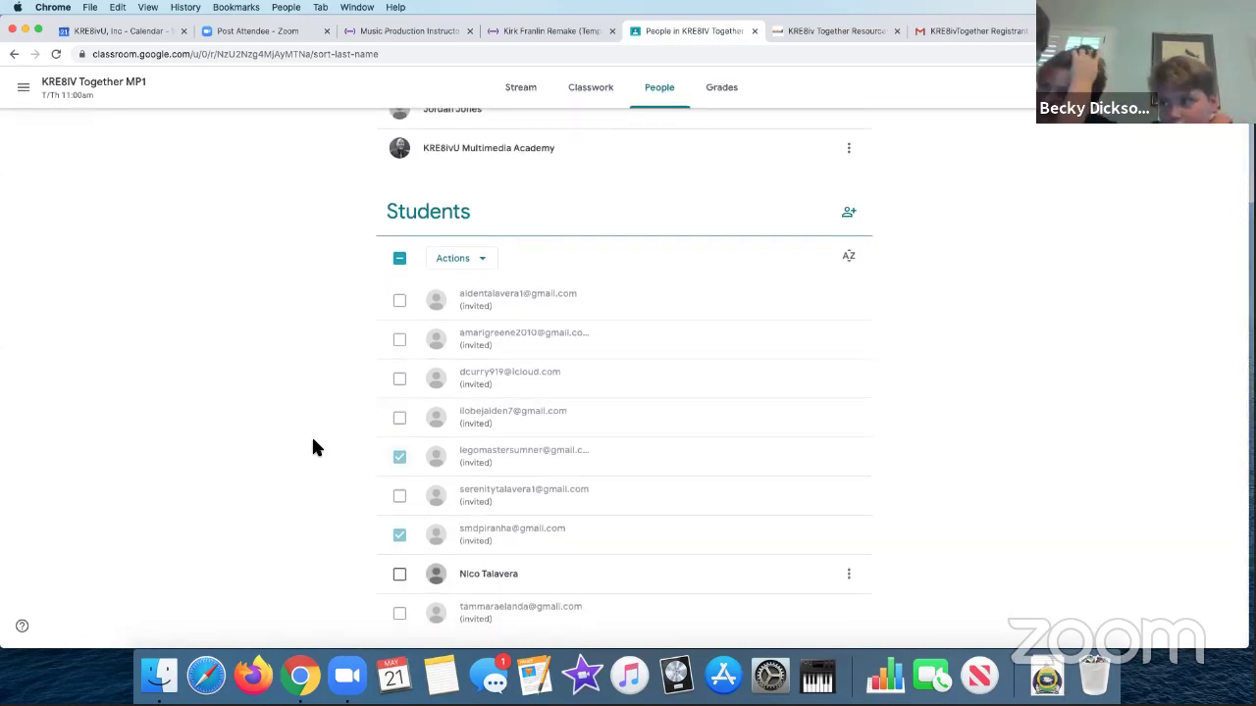
scroll(278, 424, "up", 2)
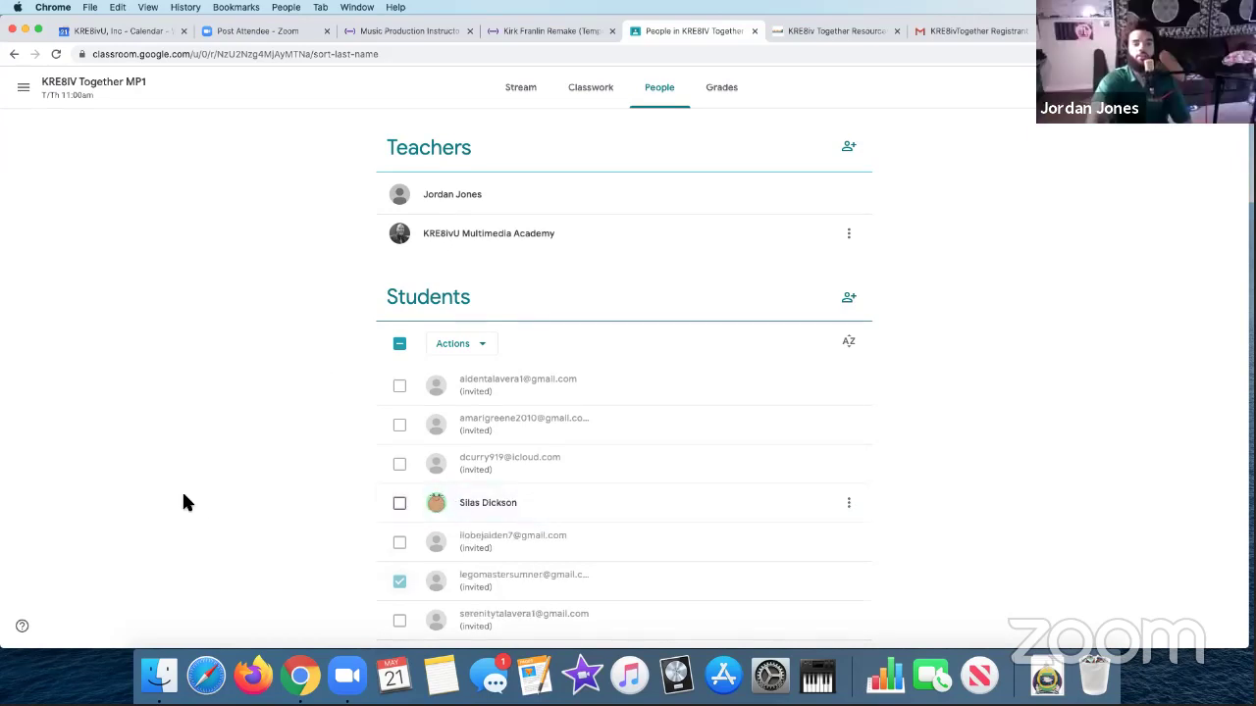
scroll(181, 490, "down", 2)
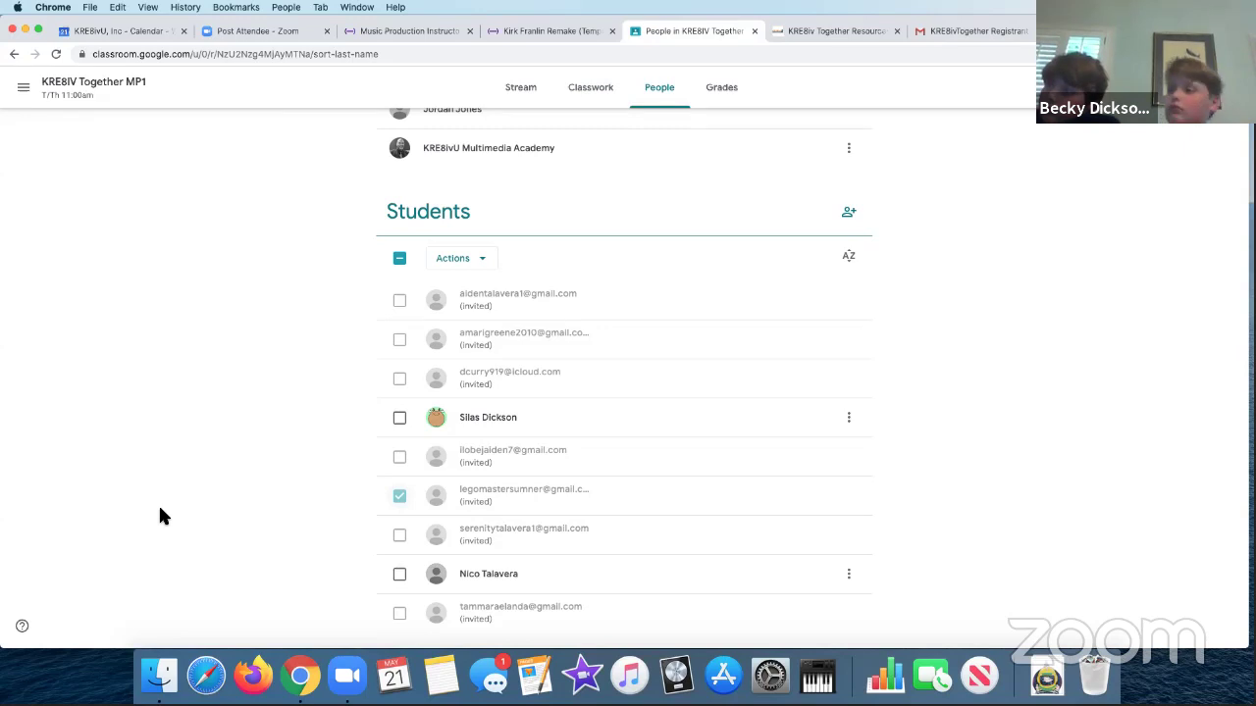
scroll(171, 503, "up", 2)
scroll(172, 510, "down", 2)
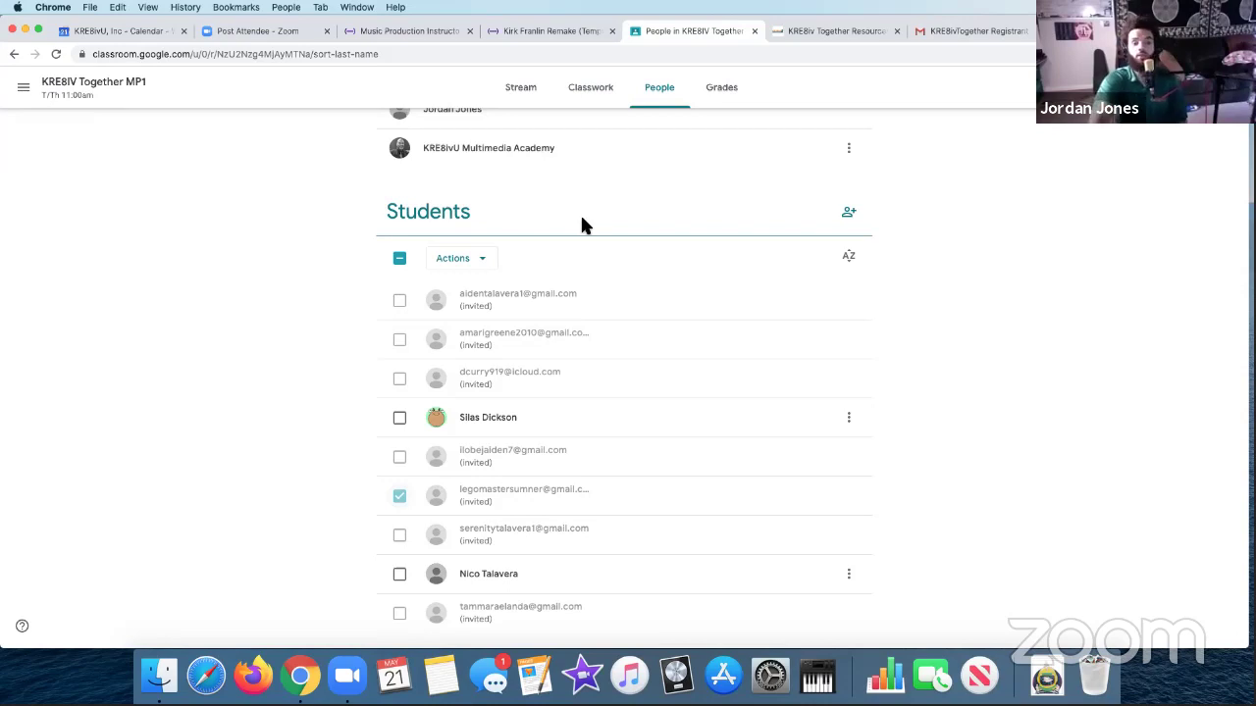
- Open the Classwork page of the KRE8IV Together MP1 class and look over Useful Resources and the May weekly assignments
left_click(592, 94)
scroll(550, 280, "down", 3)
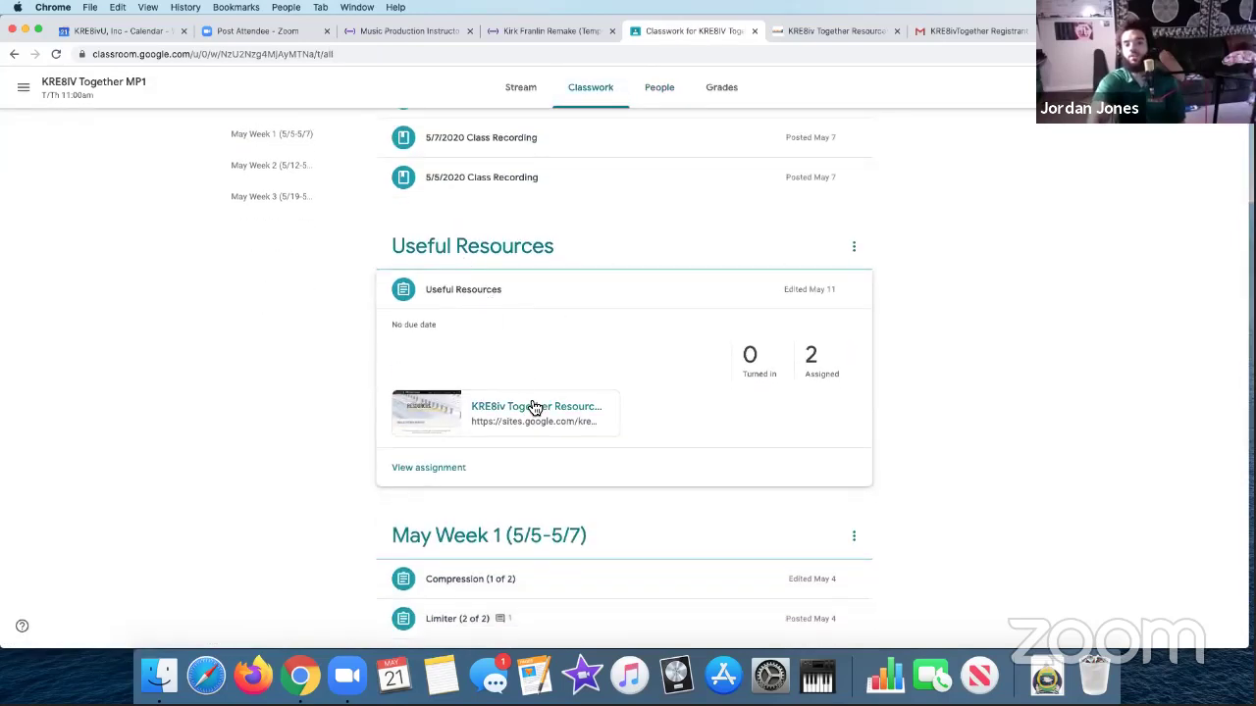
scroll(486, 410, "down", 1)
scroll(554, 409, "down", 7)
scroll(452, 397, "up", 4)
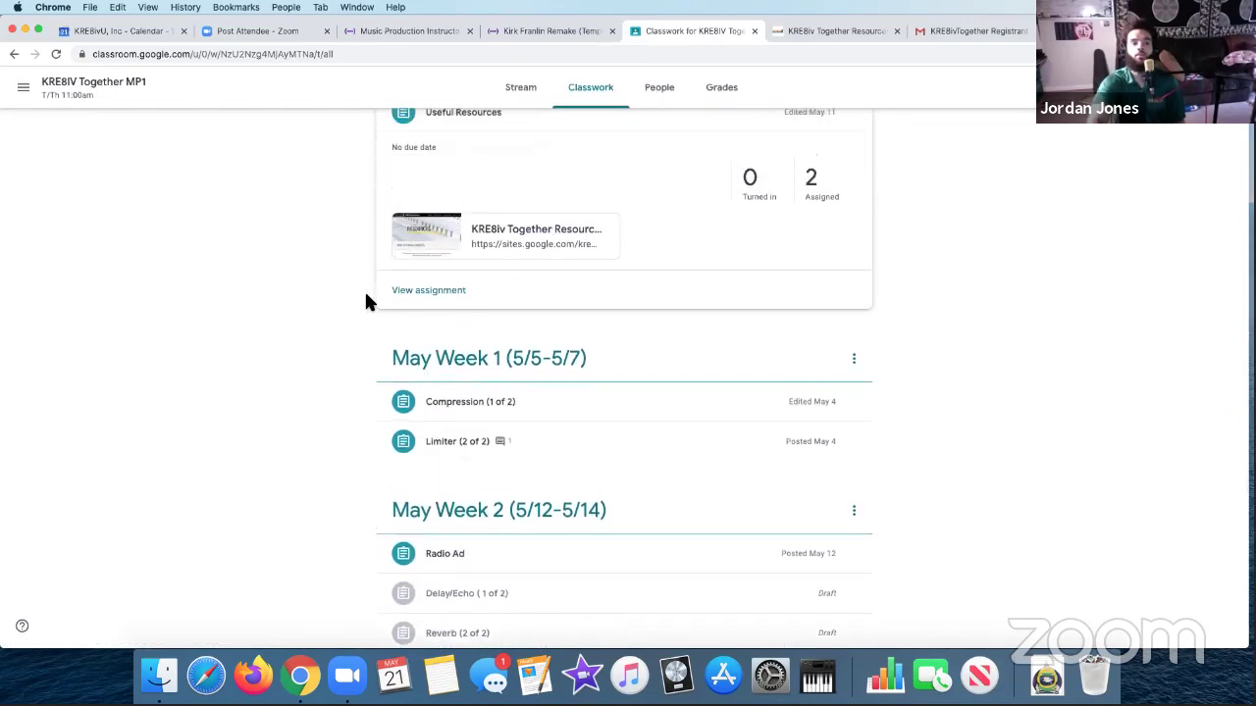
left_click(412, 32)
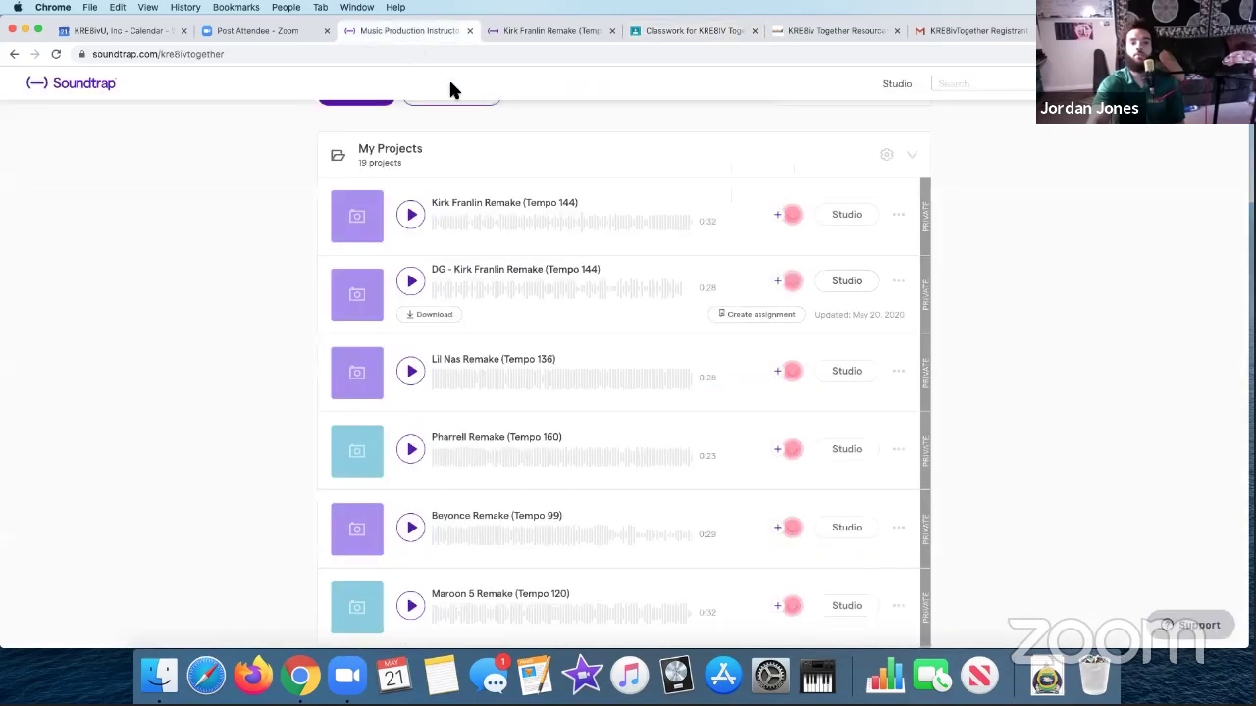
left_click(546, 31)
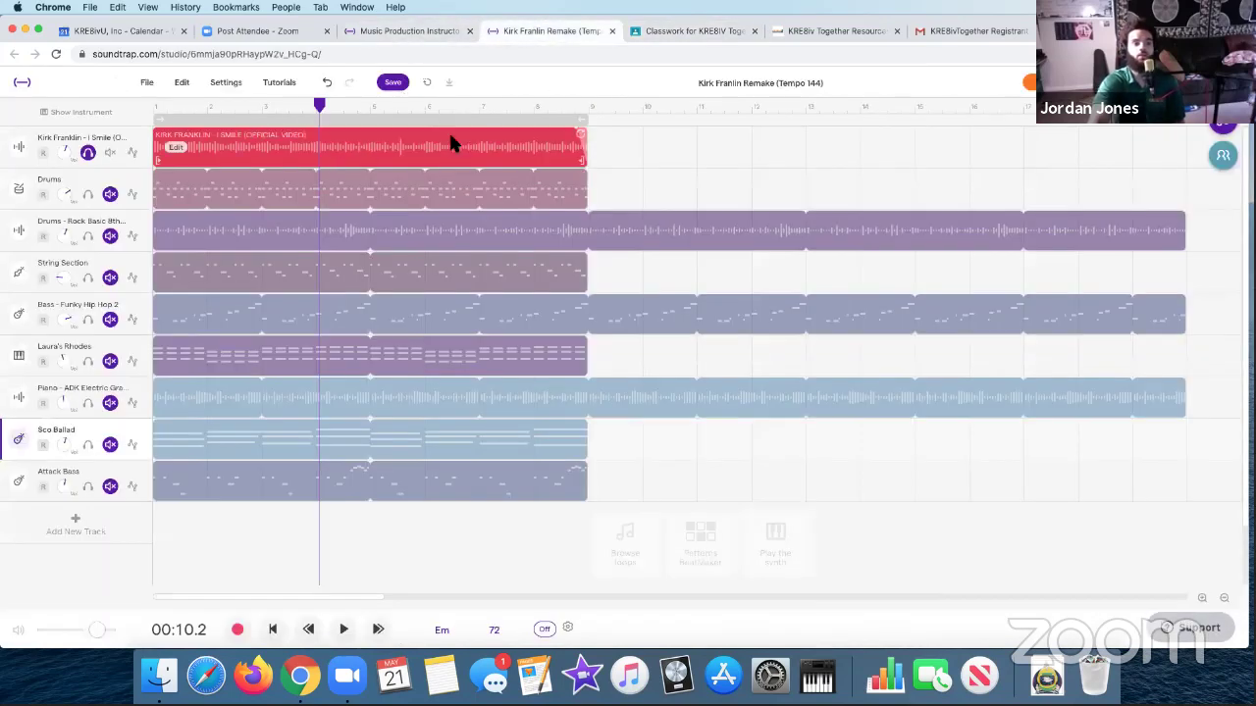
left_click(679, 32)
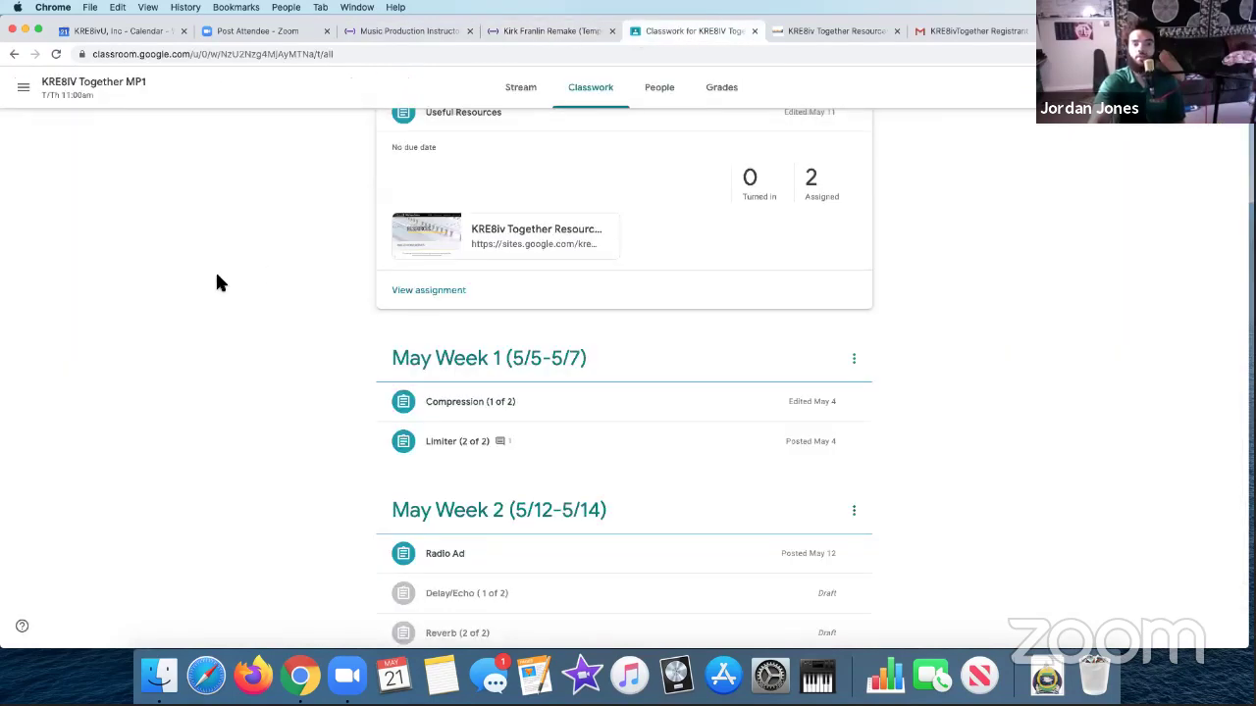
scroll(221, 275, "up", 2)
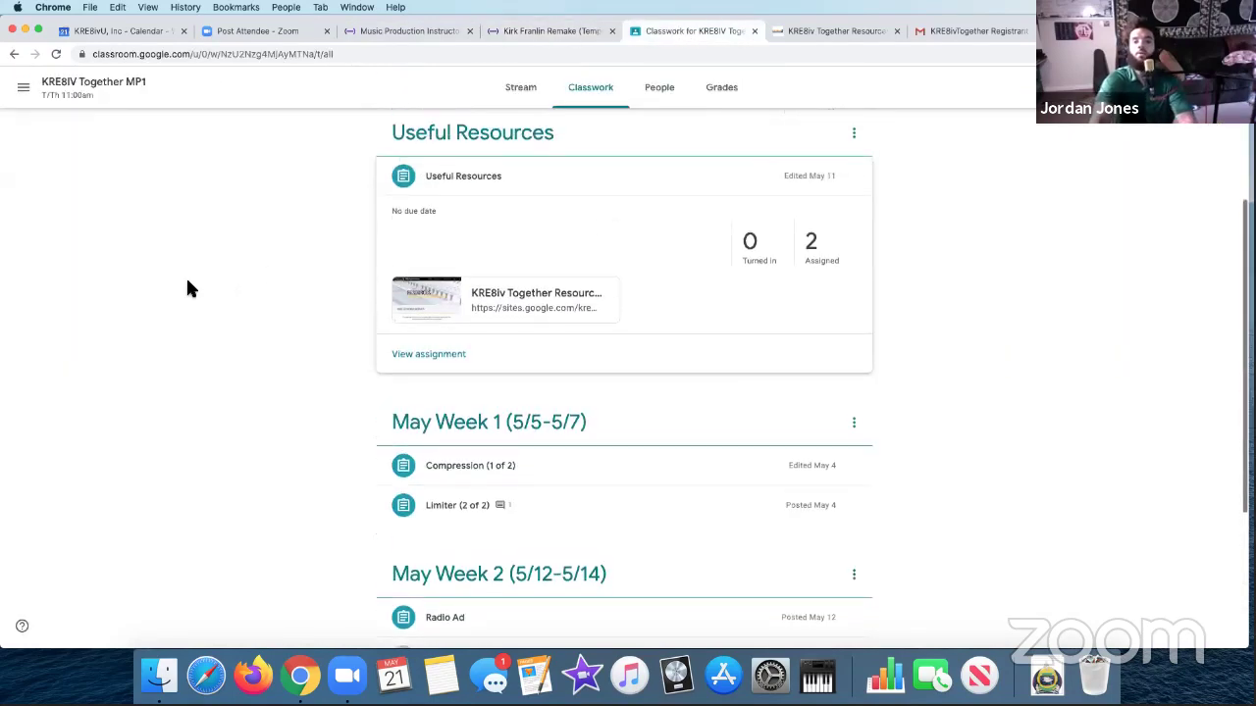
scroll(190, 287, "up", 1)
- Open the COVID-19 Initiative Eigth & Down group in Soundtrap, check its member list and return to My Groups
left_click(525, 30)
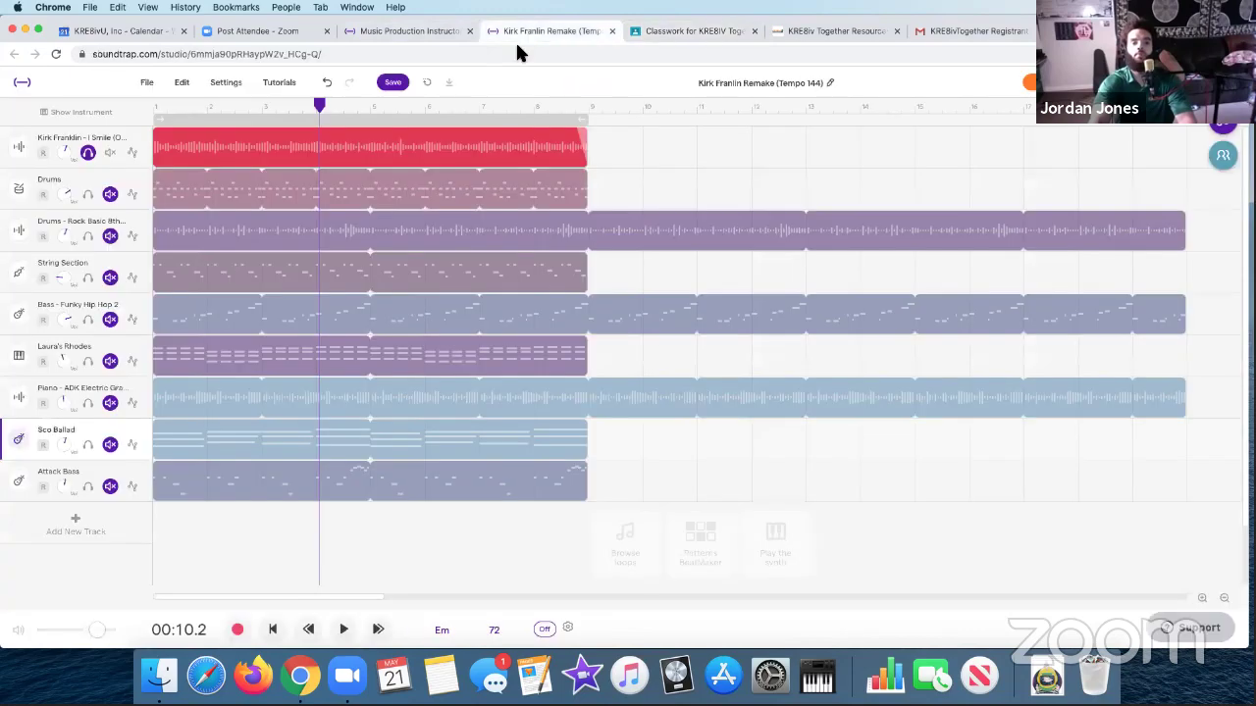
left_click(402, 30)
scroll(706, 189, "up", 5)
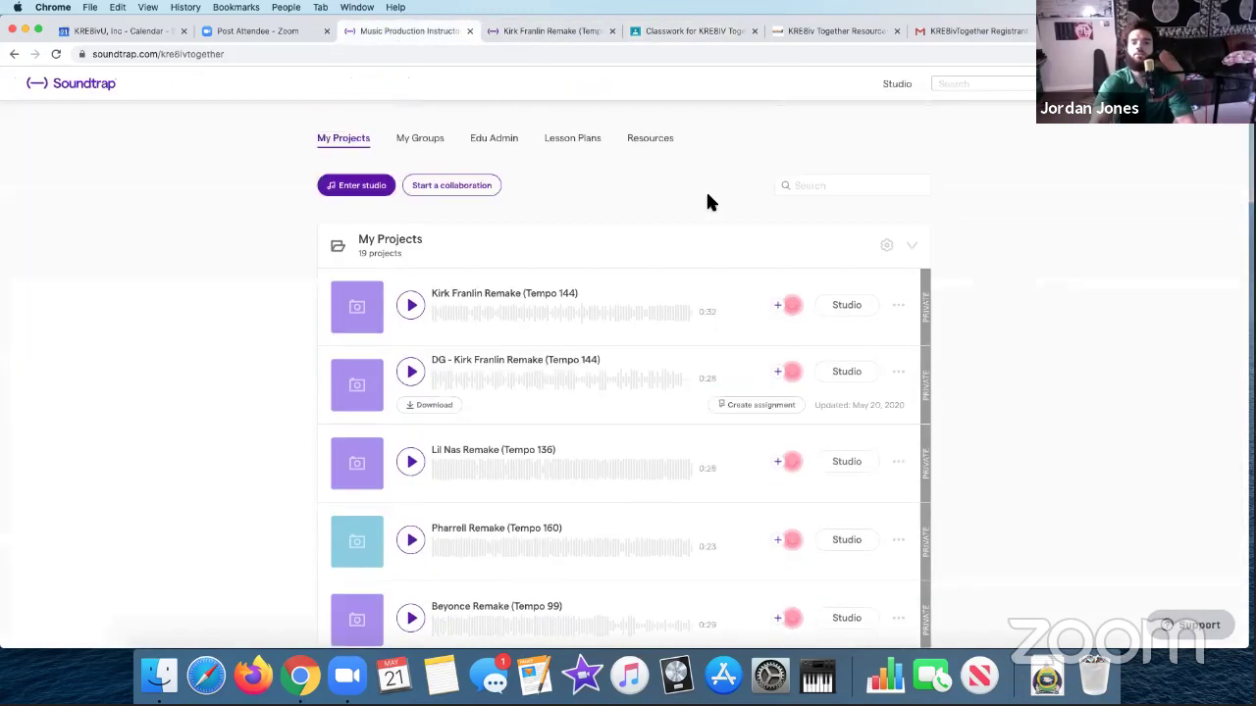
left_click(417, 237)
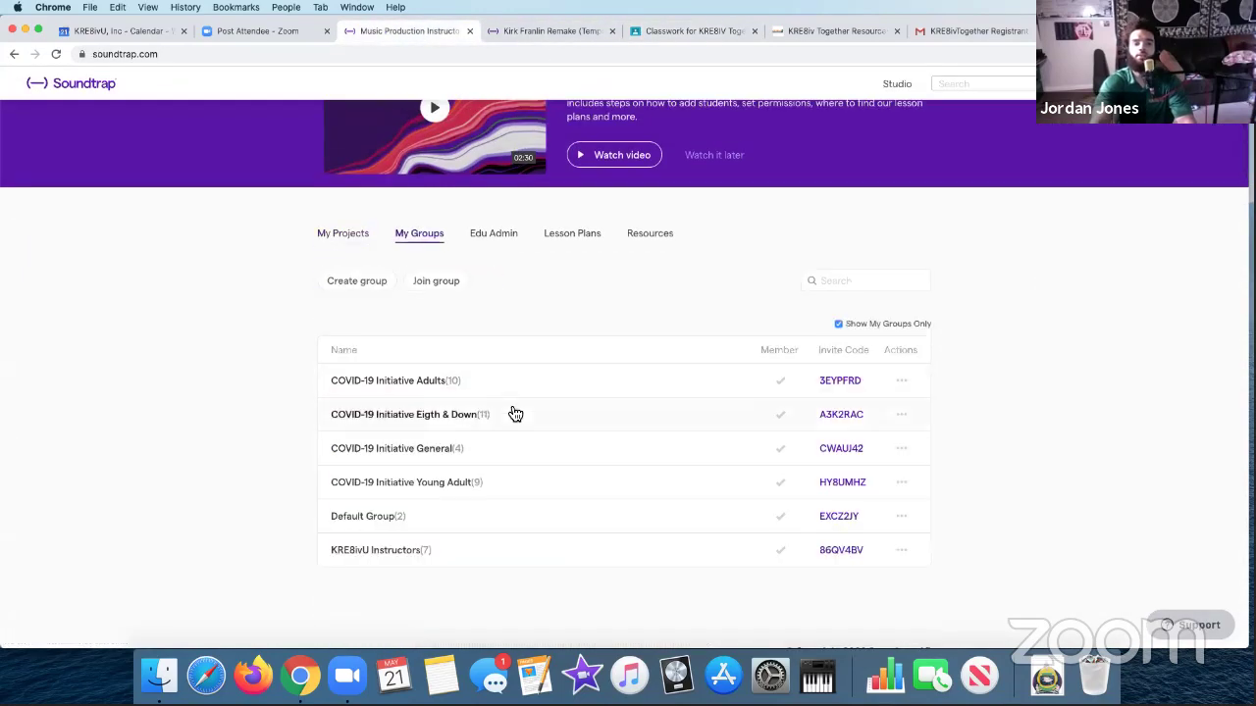
left_click(429, 421)
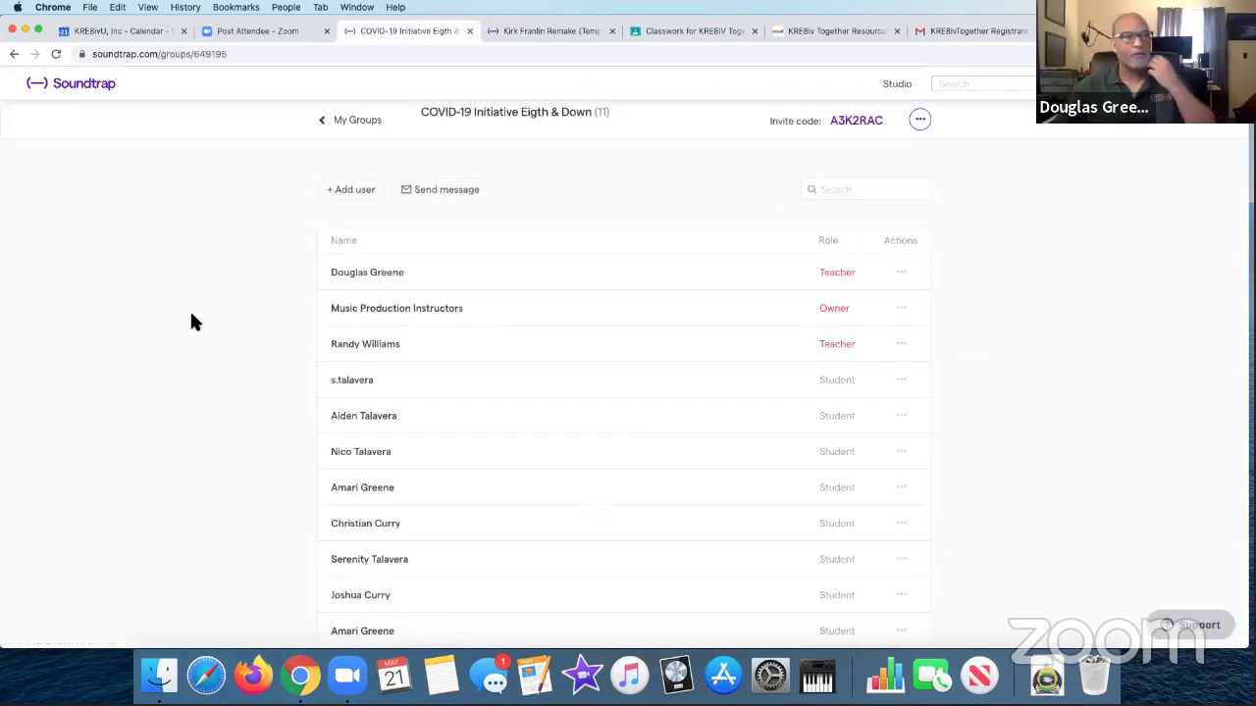
scroll(203, 311, "down", 2)
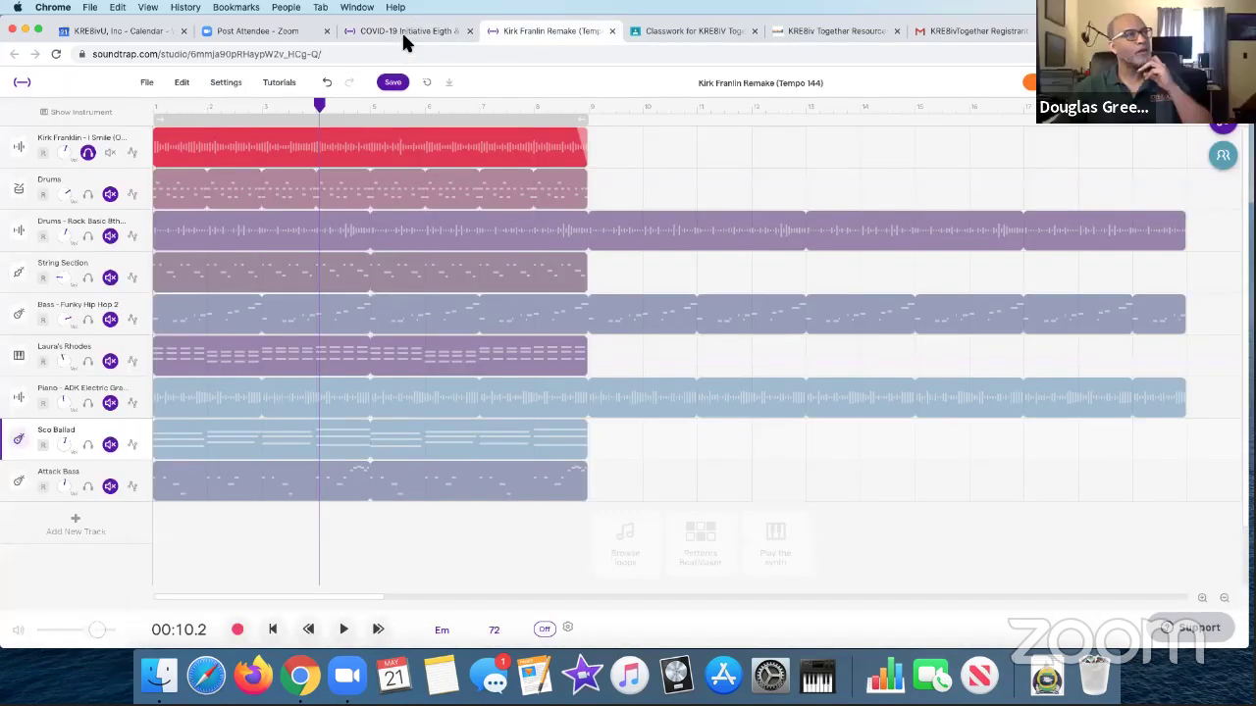
left_click(402, 30)
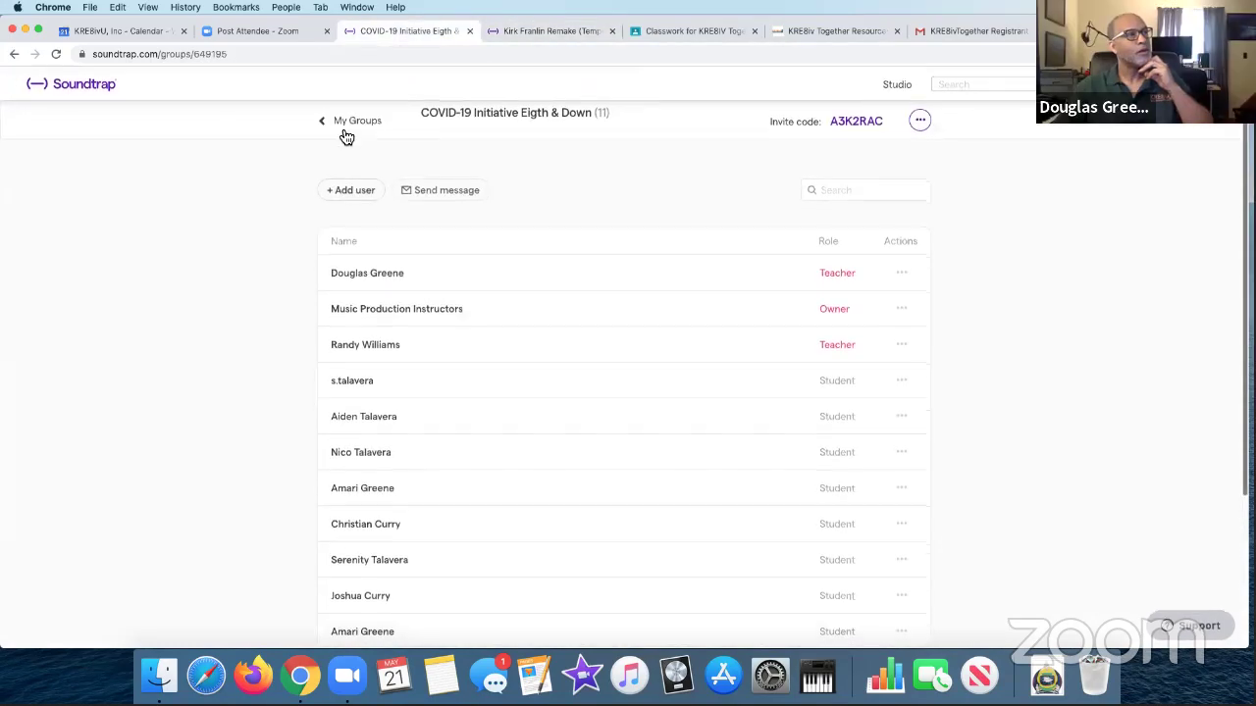
left_click(344, 122)
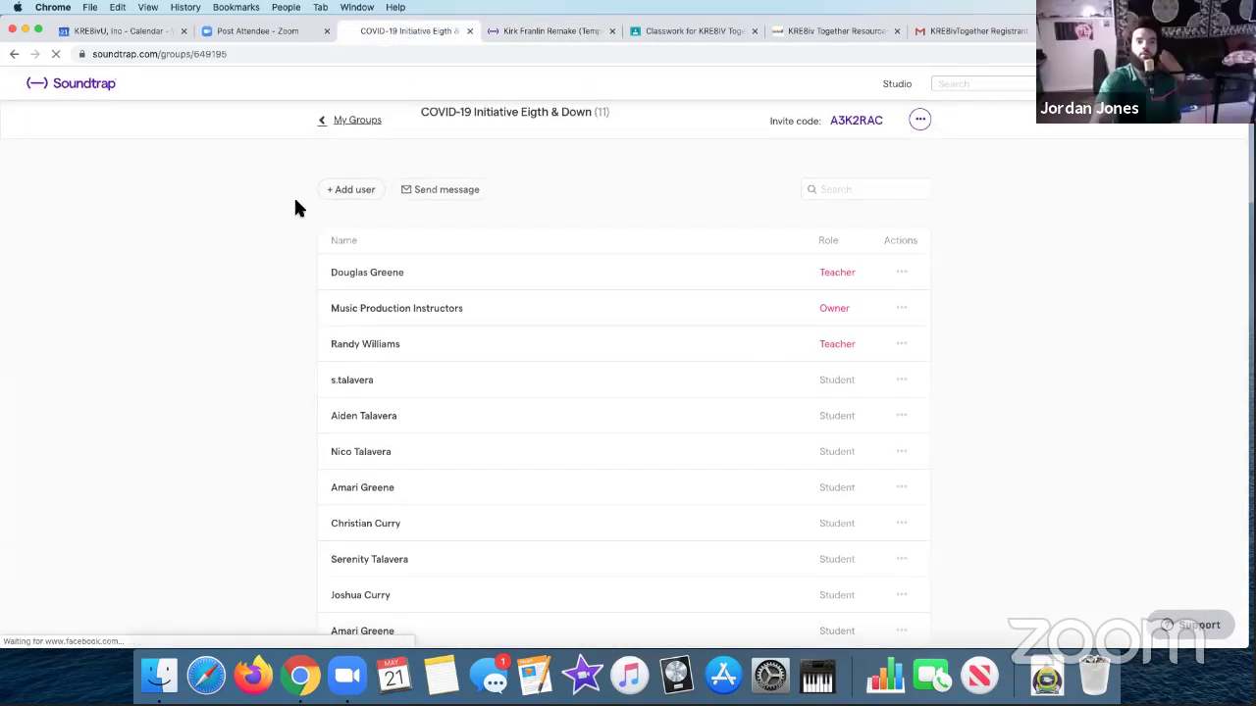
- Open the Song Likeness assignment from May Week 3 of the Google Classroom classwork and show its full instructions
left_click(684, 33)
scroll(295, 392, "down", 5)
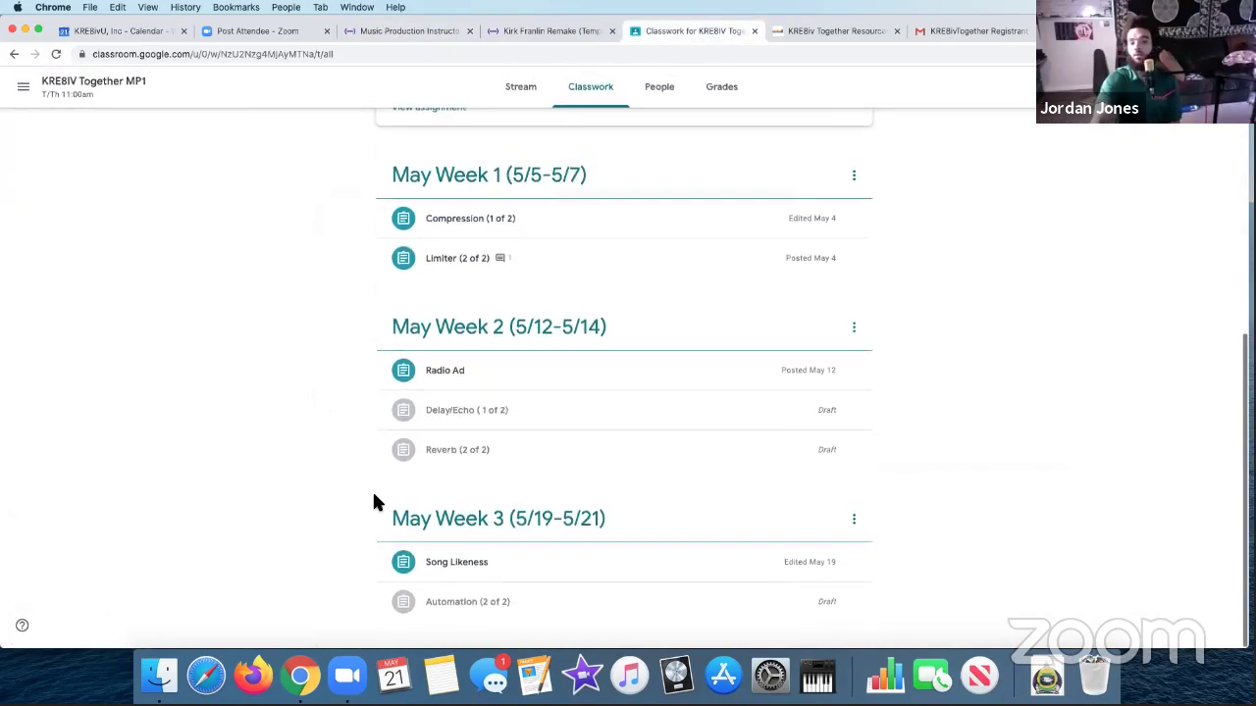
left_click(468, 562)
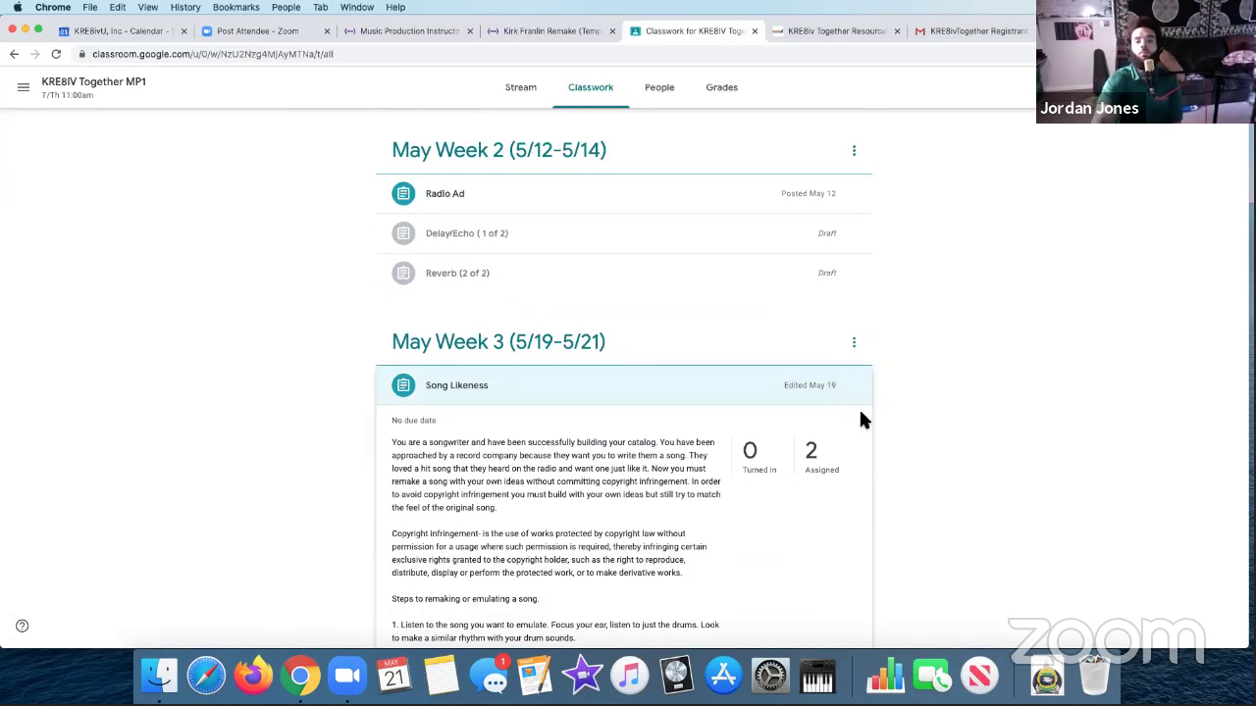
scroll(669, 274, "down", 3)
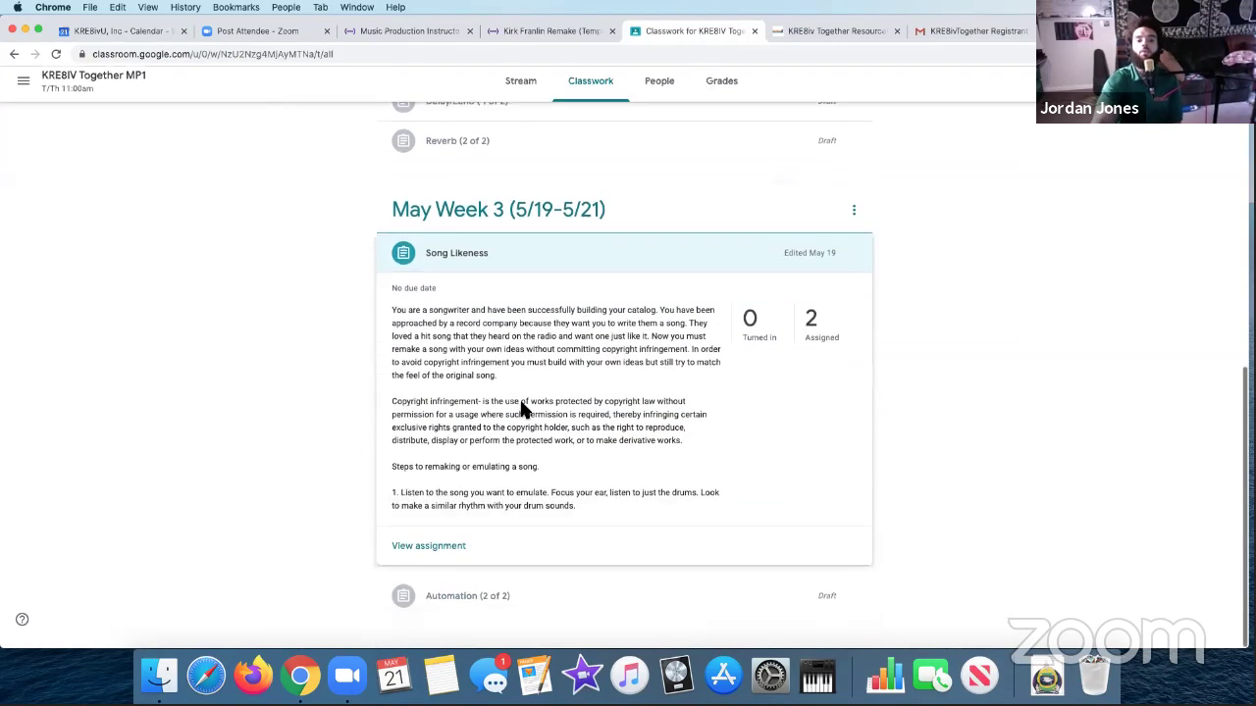
left_click(425, 547)
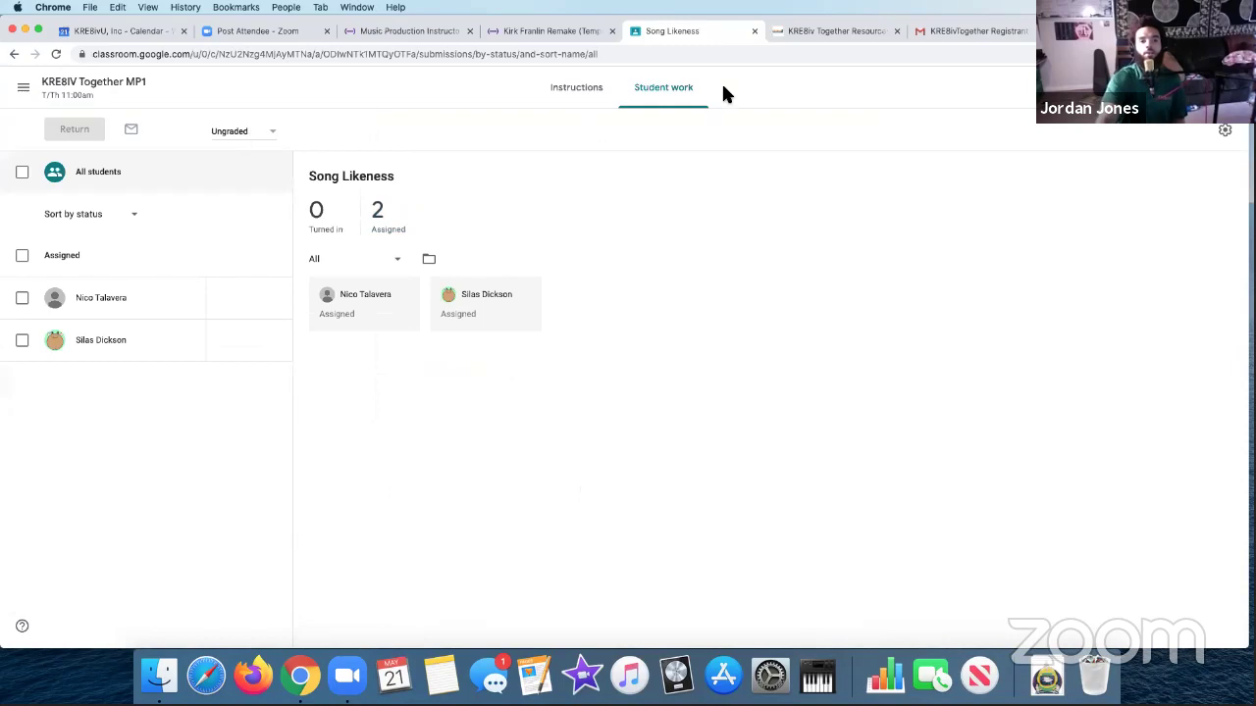
left_click(577, 90)
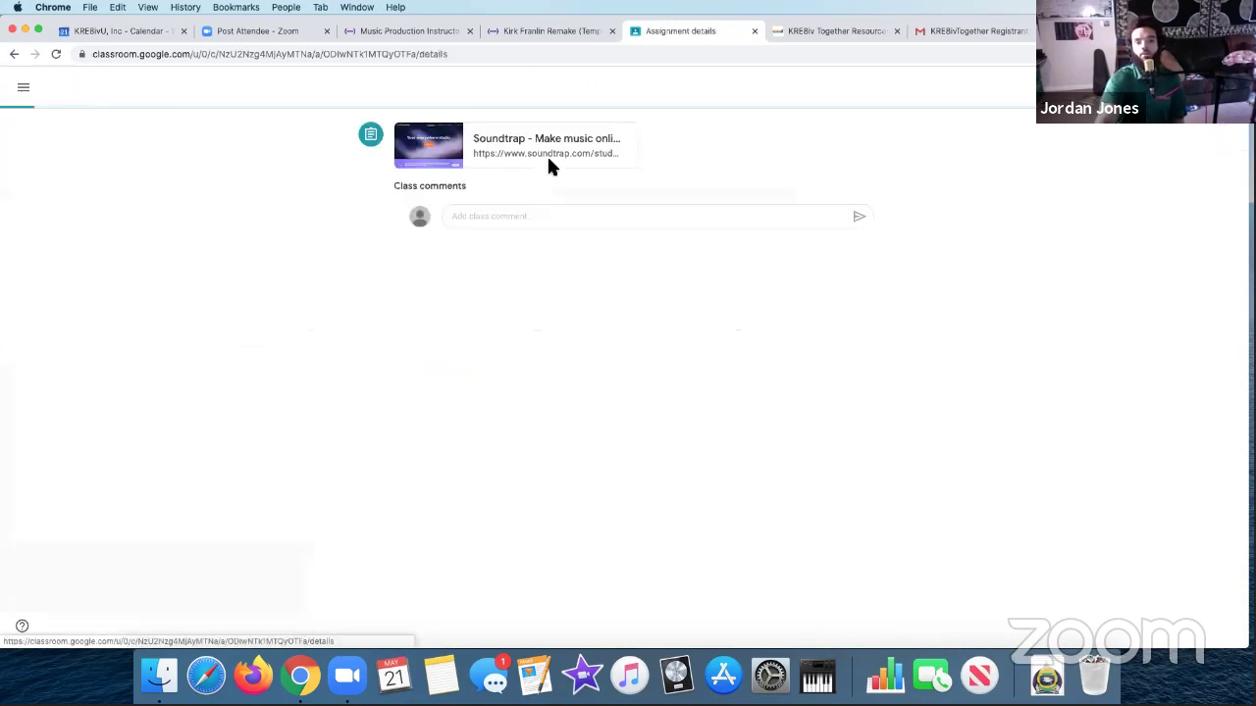
- Read the Song Likeness songwriter scenario, the copyright infringement definition and the steps to remaking or emulating a song
scroll(812, 299, "down", 2)
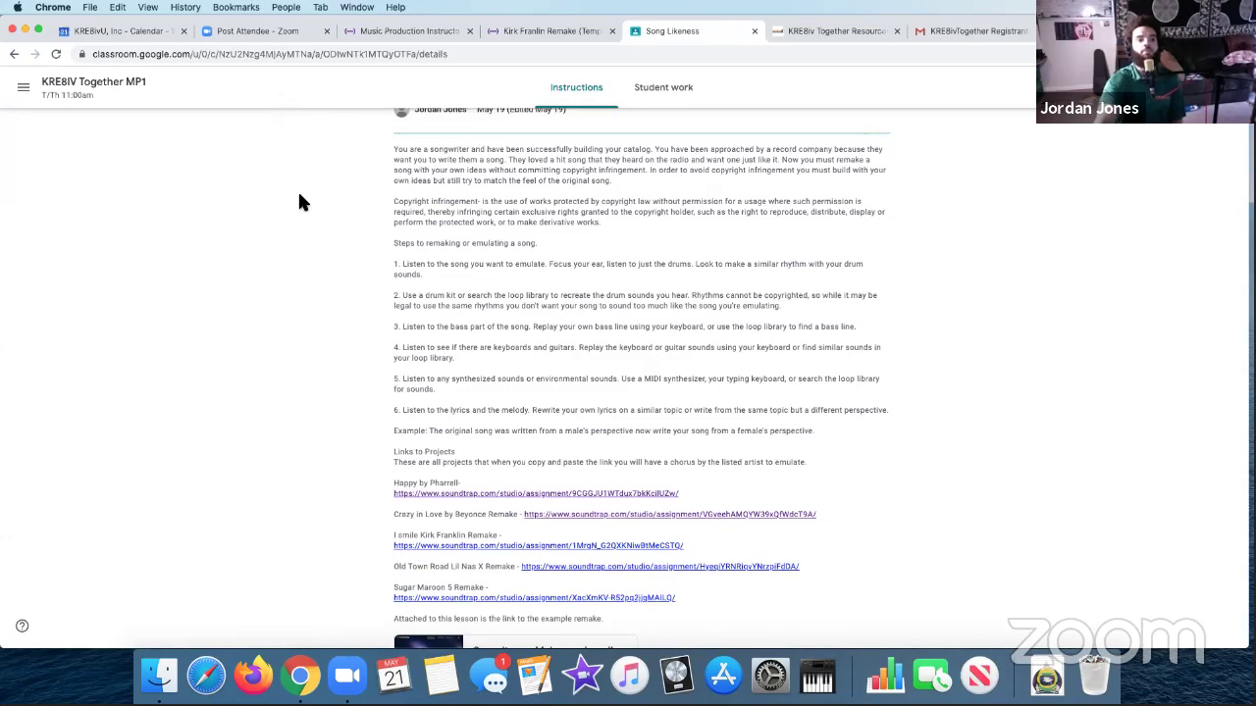
scroll(297, 211, "up", 1)
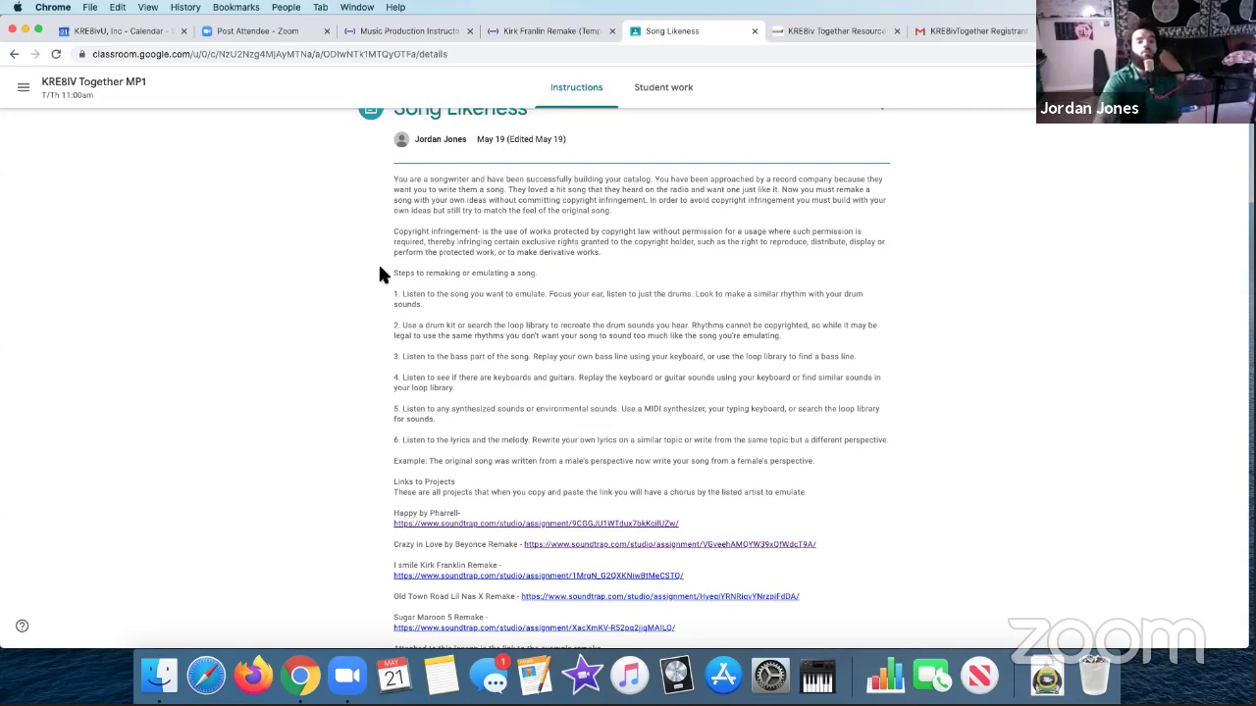
scroll(366, 275, "down", 1)
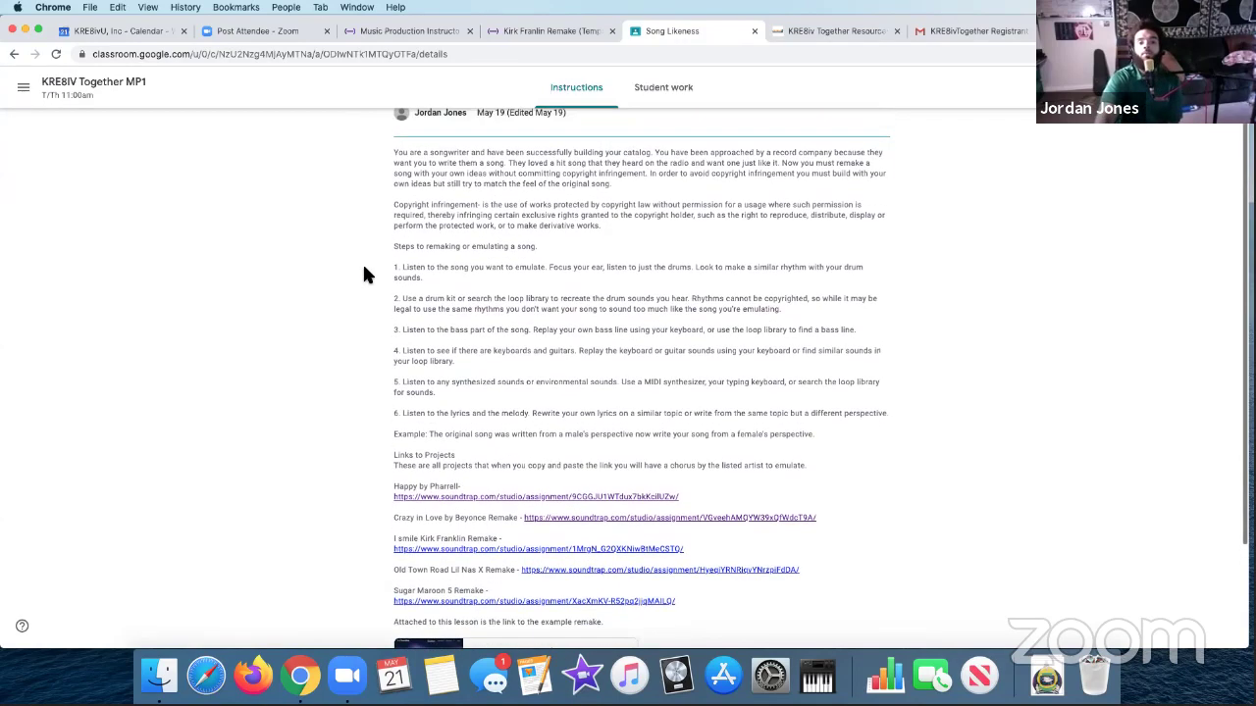
scroll(330, 272, "up", 1)
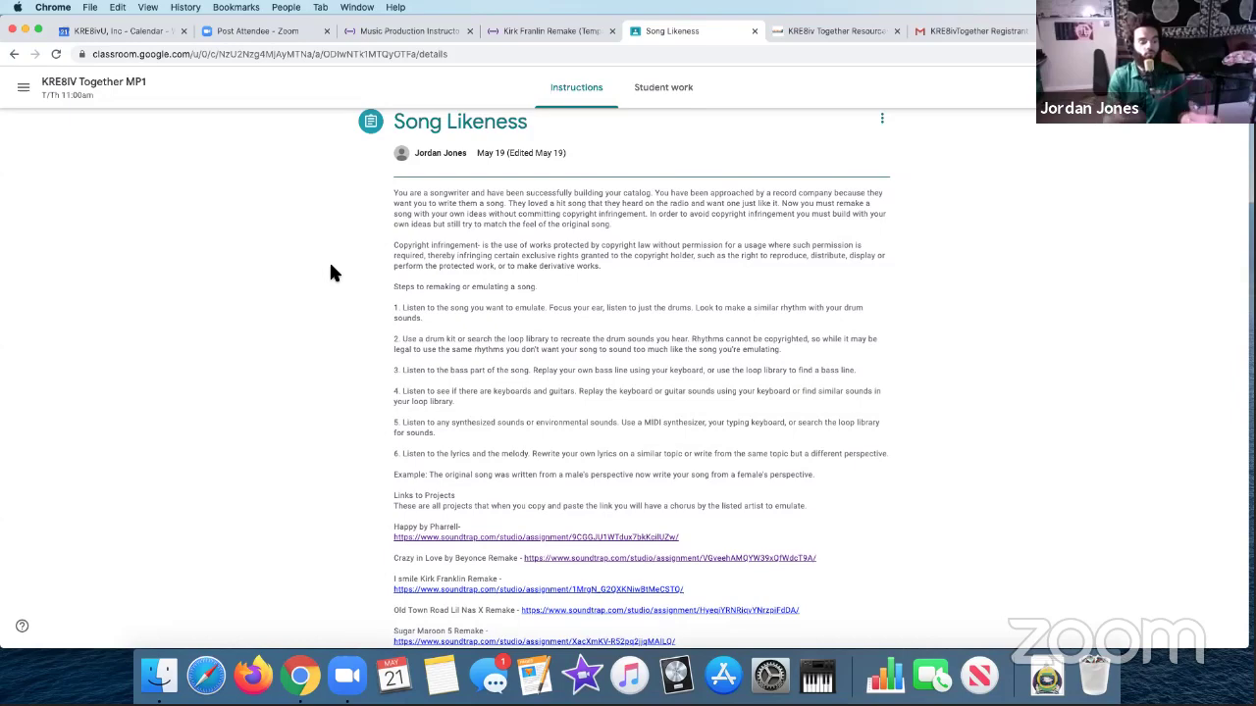
scroll(350, 270, "down", 3)
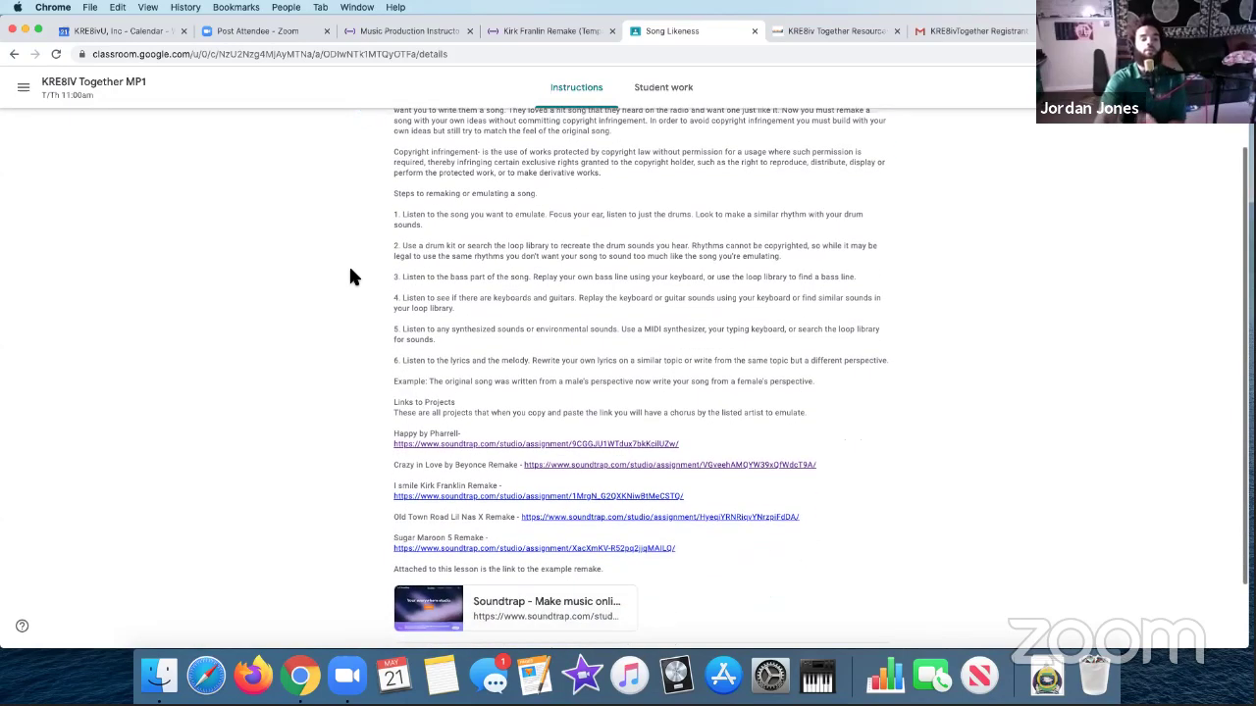
- Review the Links to Projects for the five artist remakes and the example link attached to the Song Likeness assignment
scroll(350, 279, "down", 3)
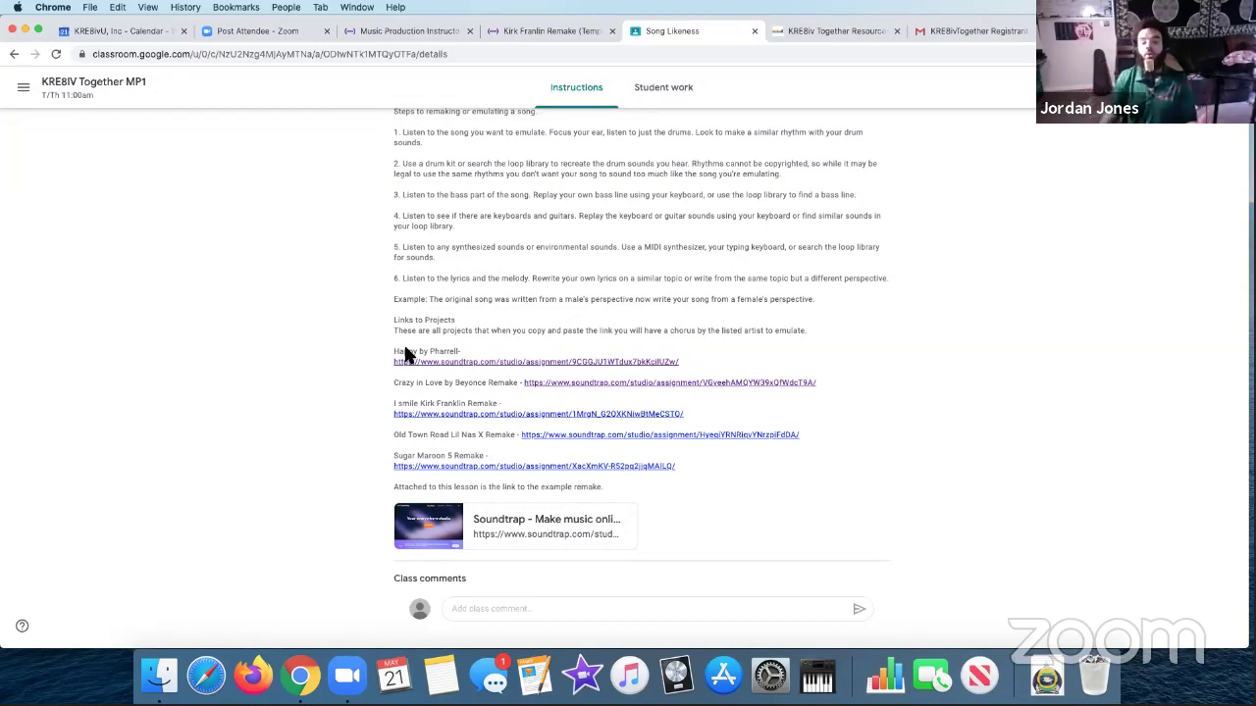
scroll(344, 348, "up", 2)
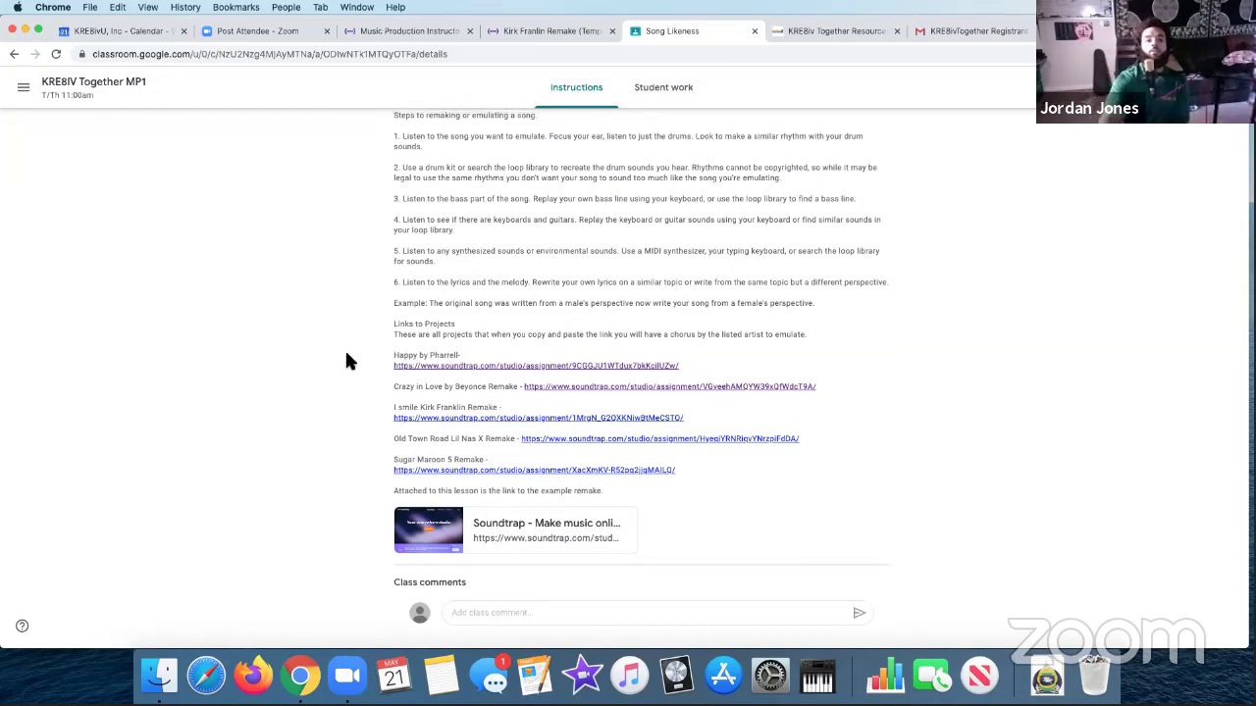
scroll(317, 361, "up", 2)
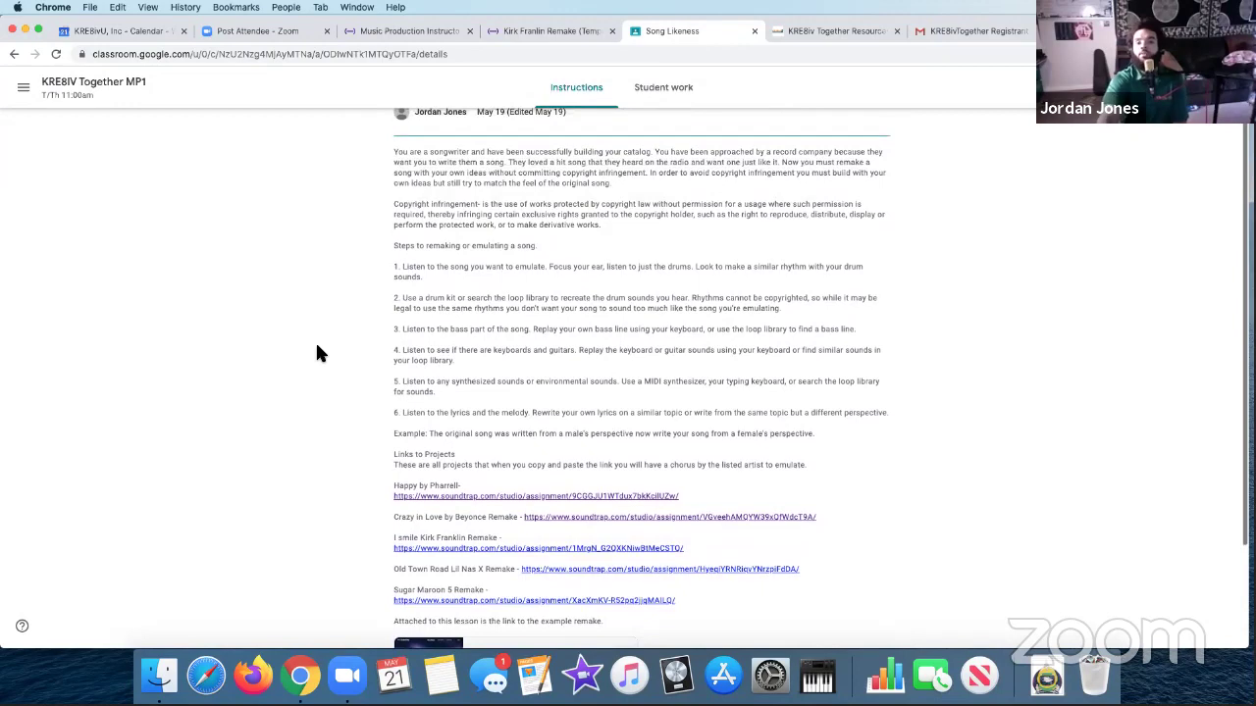
scroll(295, 330, "down", 3)
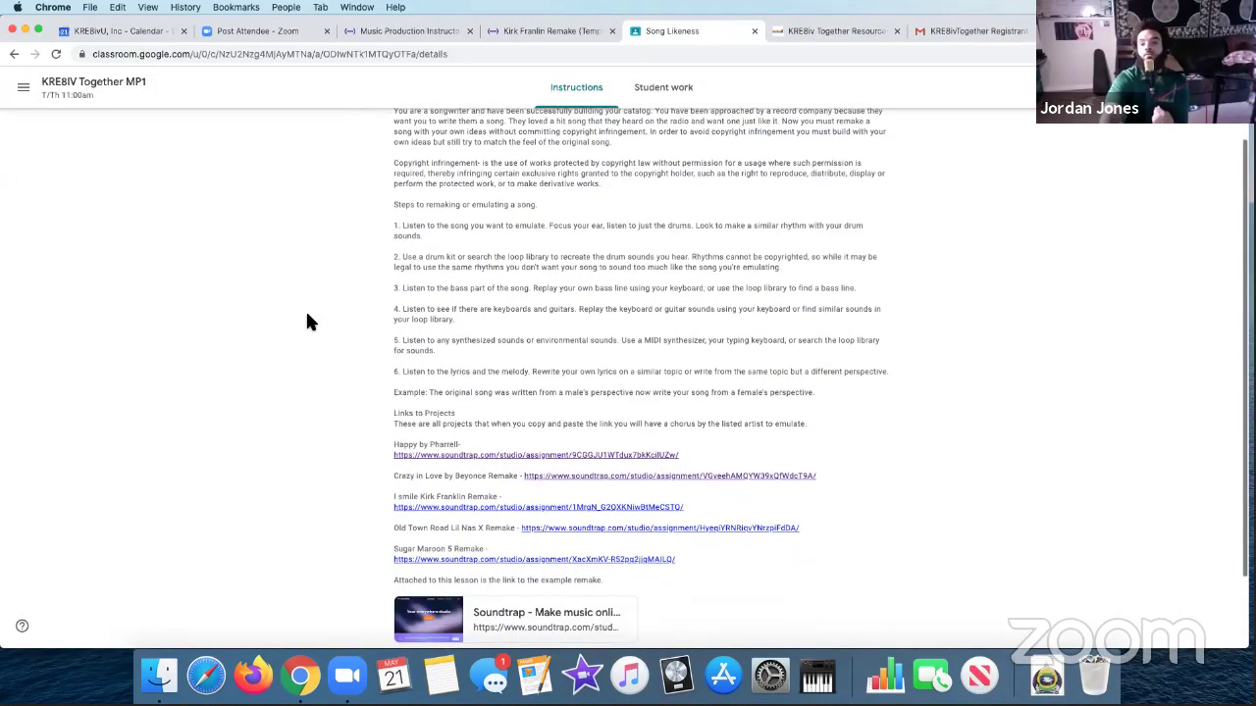
scroll(307, 322, "up", 1)
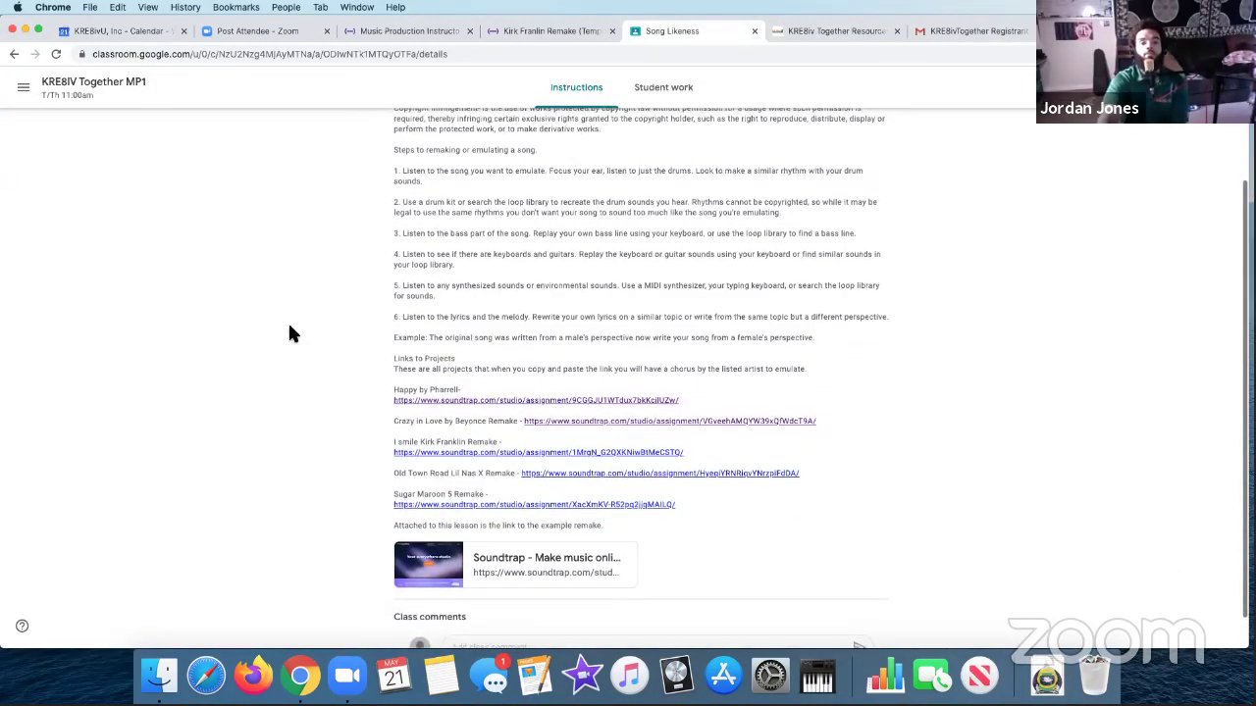
scroll(305, 331, "up", 4)
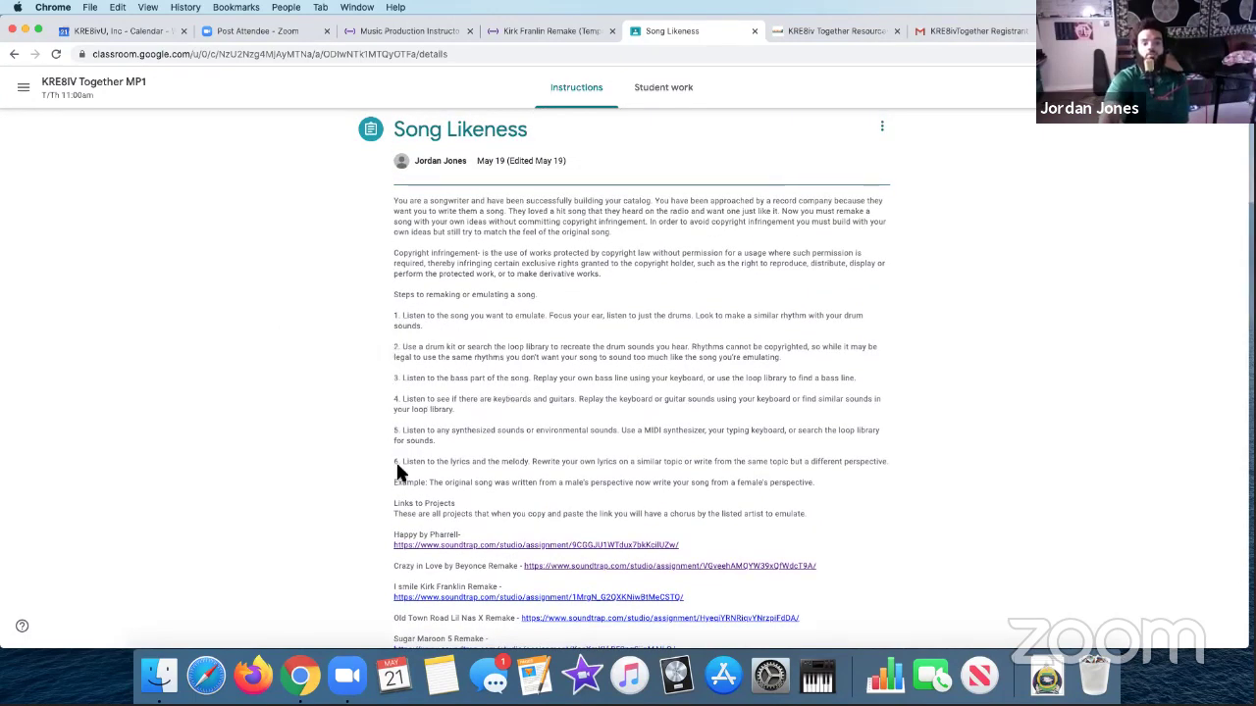
scroll(409, 469, "down", 3)
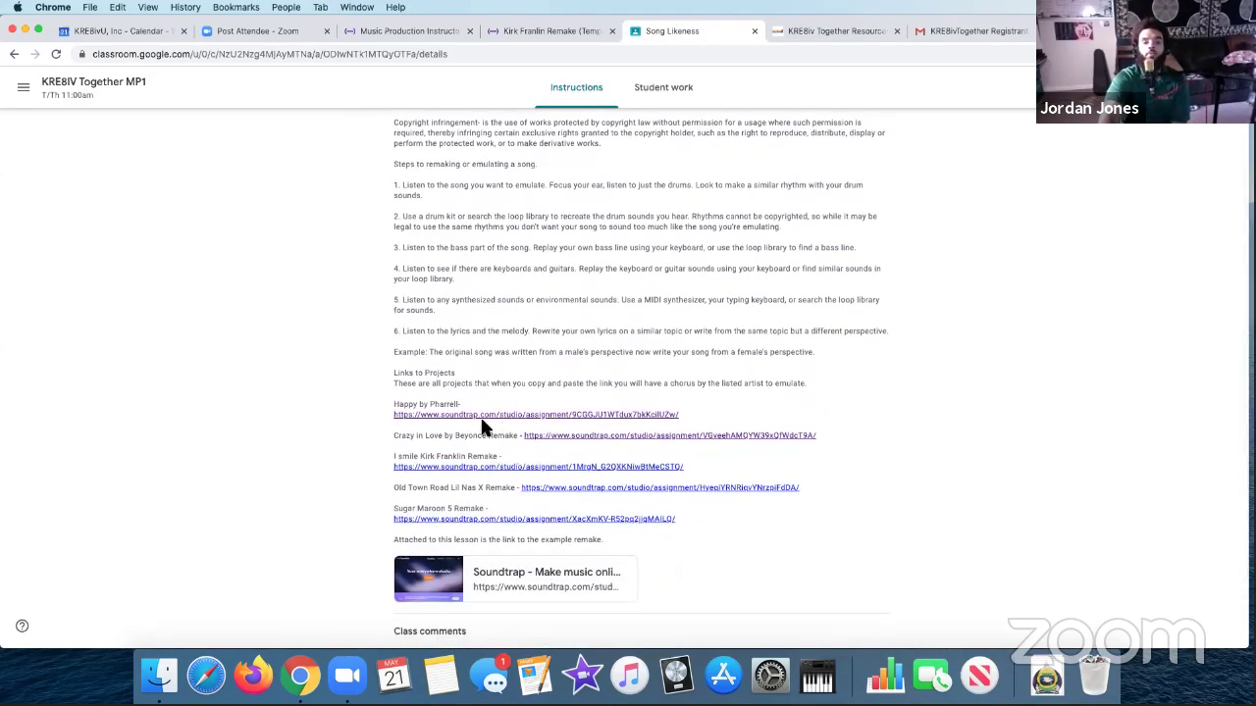
scroll(434, 434, "down", 2)
scroll(553, 504, "down", 1)
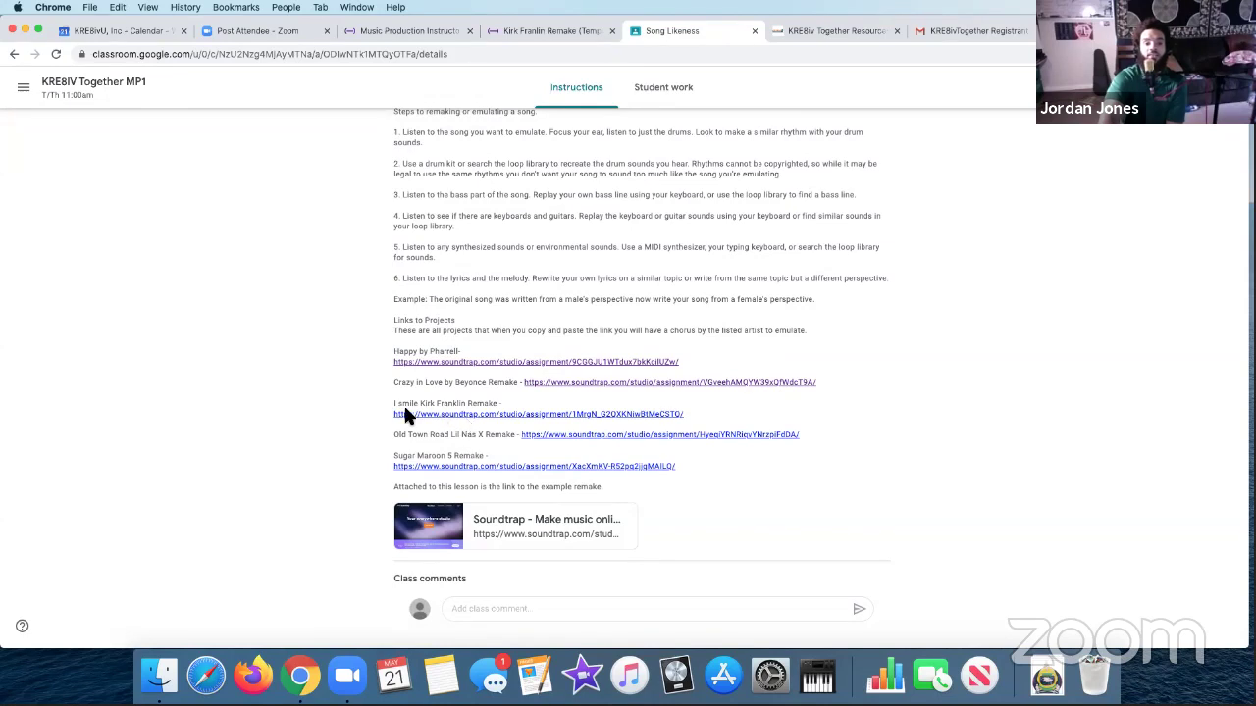
- Try to open the Soundtrap example remake attached to the Song Likeness assignment
left_click(500, 524)
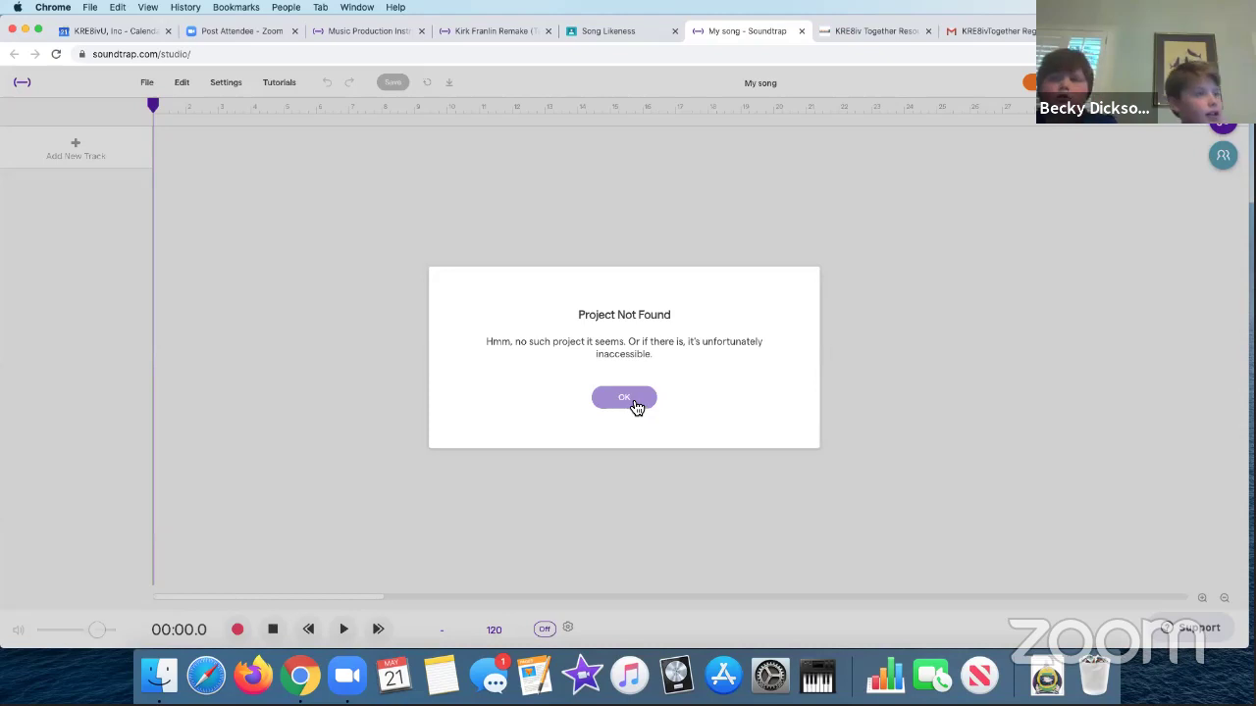
left_click(627, 404)
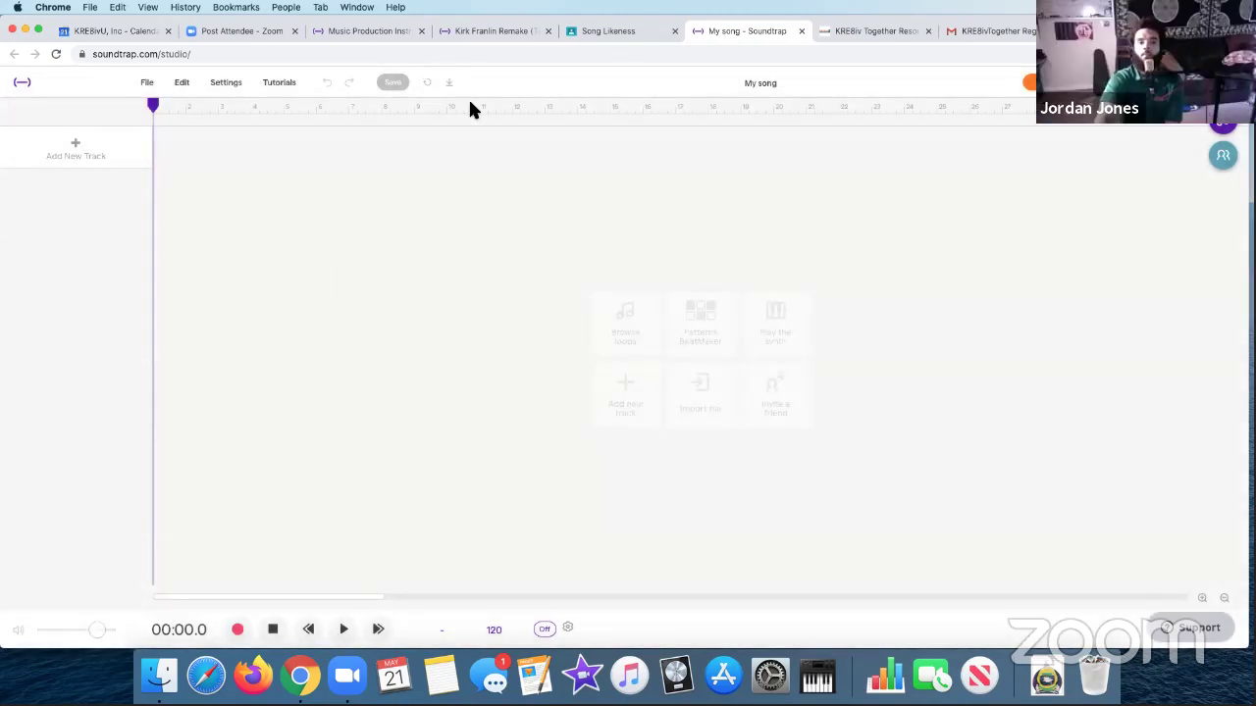
- Return to the Soundtrap profile page and look through the remake projects listed in My Projects
left_click(481, 28)
left_click(368, 30)
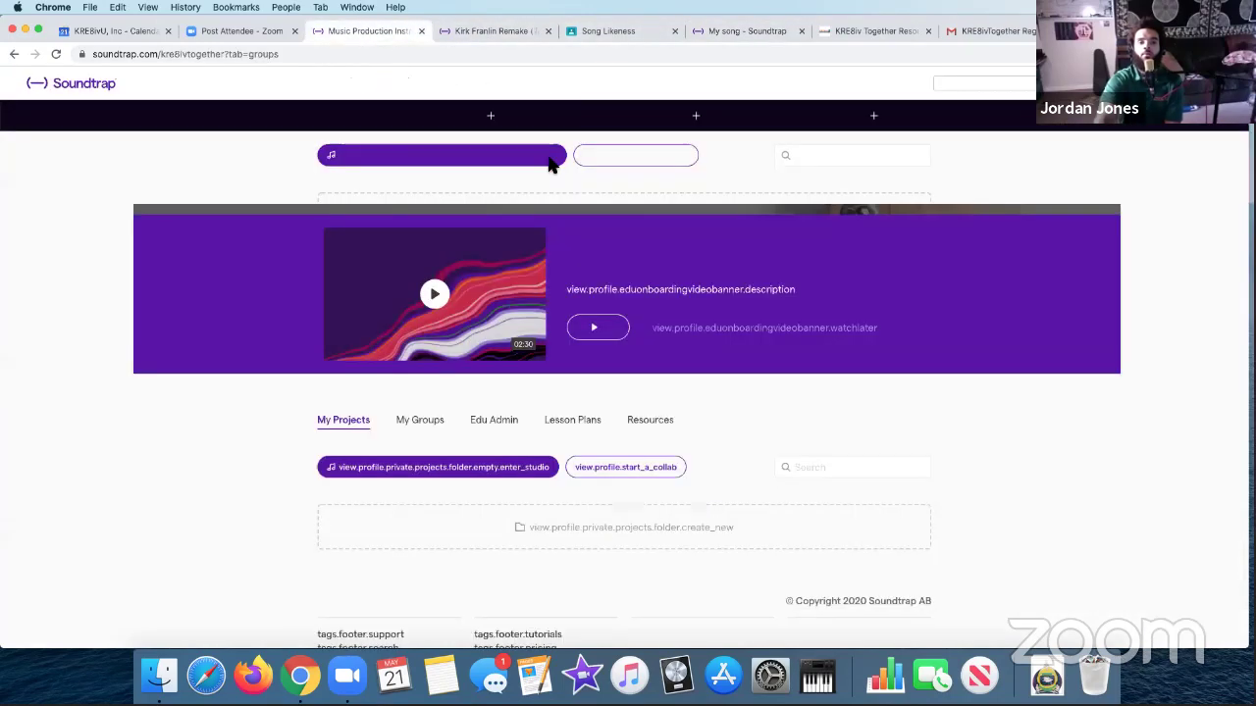
scroll(566, 423, "down", 5)
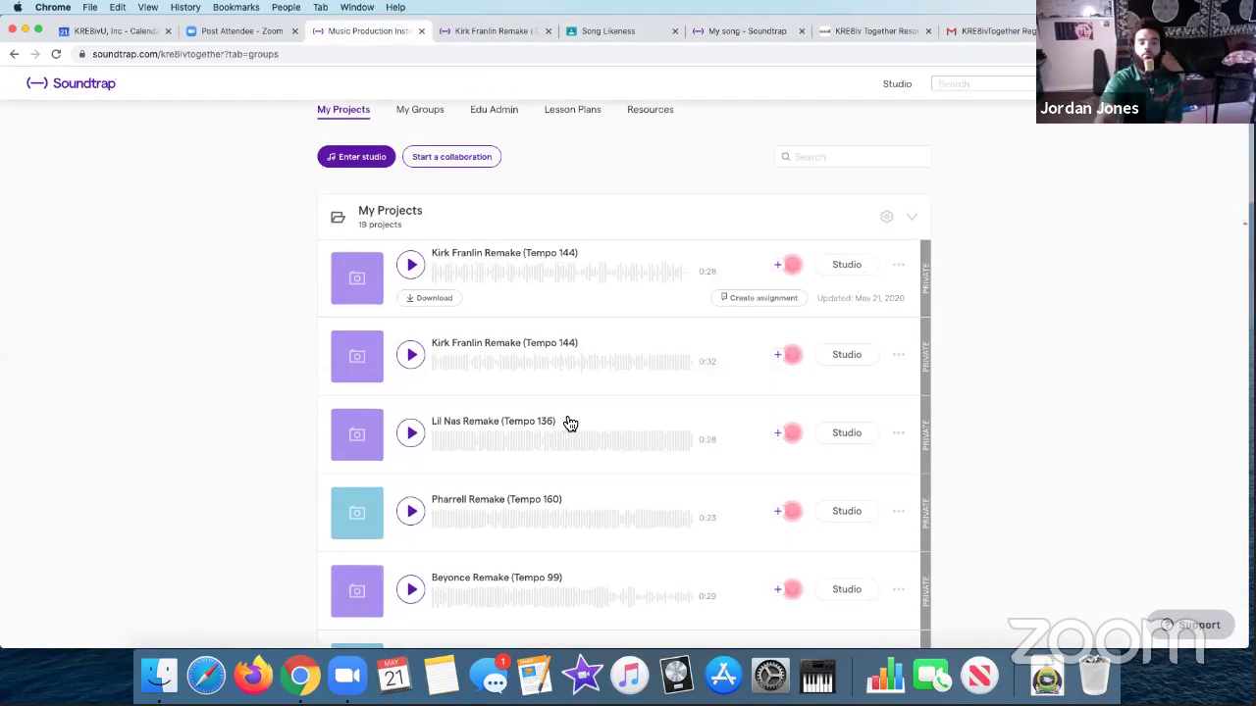
- Look through the My Projects list and open the Pharrell Remake Demo project in the studio
scroll(729, 455, "down", 2)
scroll(729, 454, "down", 5)
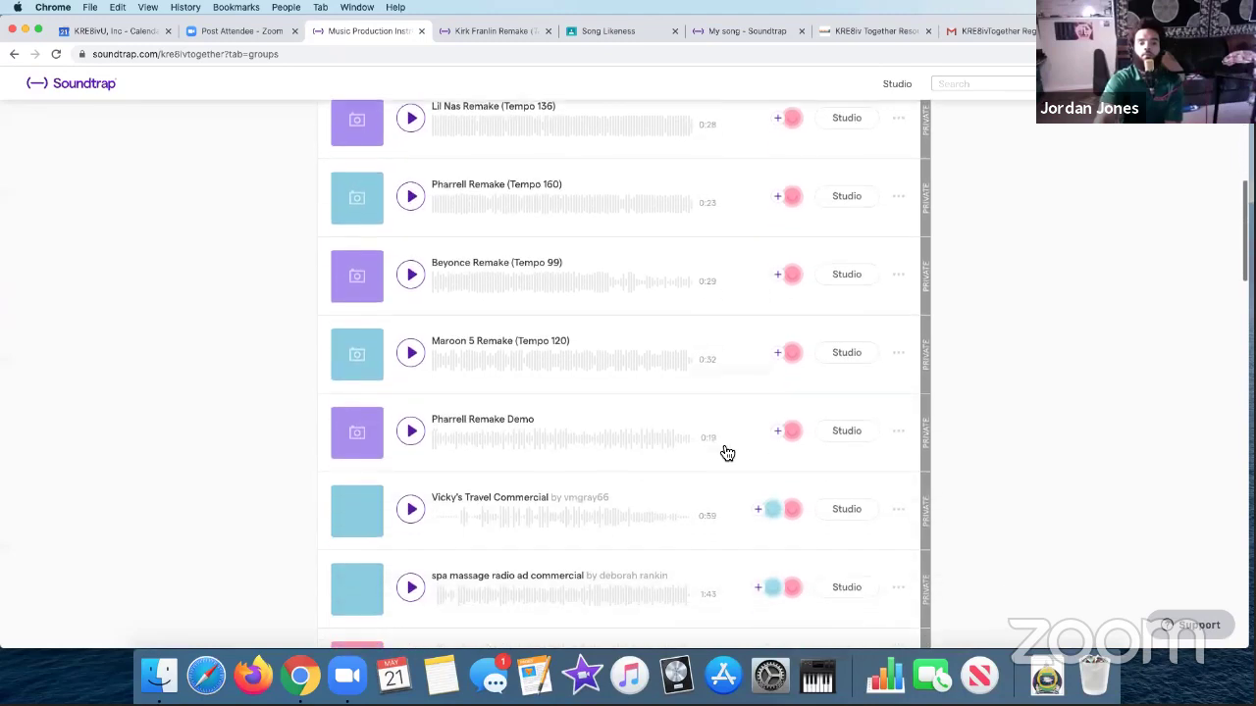
scroll(721, 450, "up", 4)
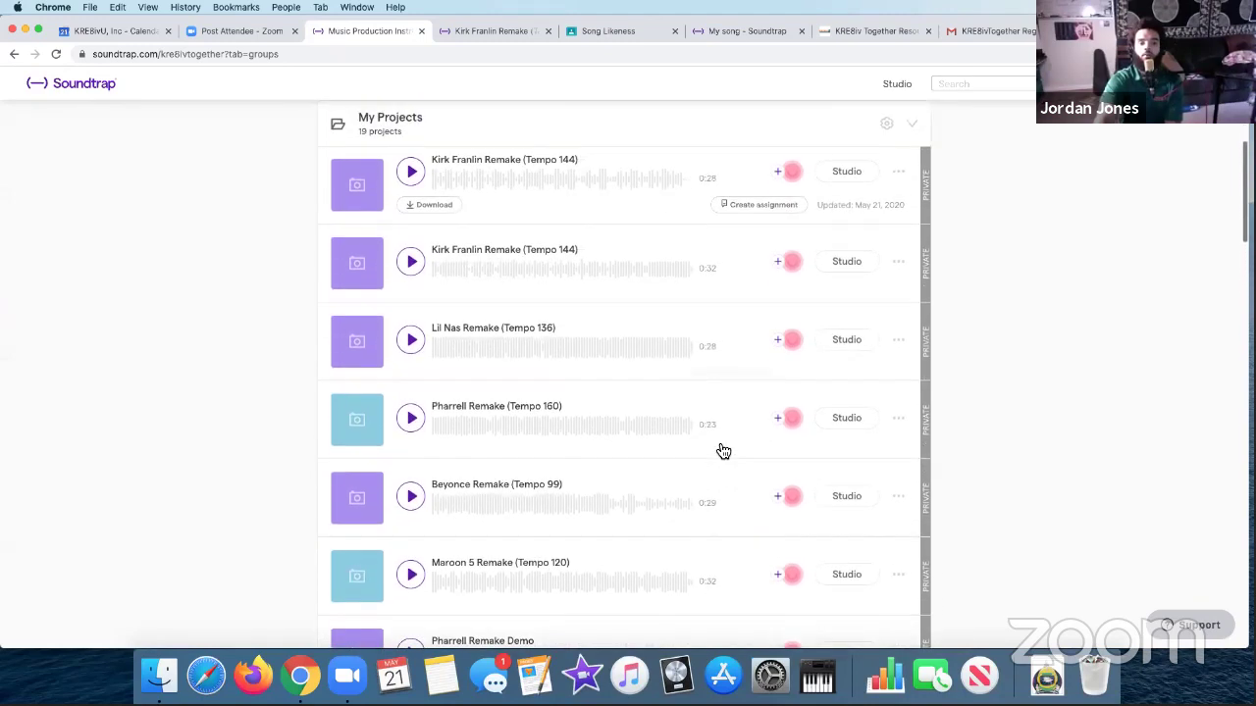
scroll(721, 450, "down", 1)
scroll(722, 451, "down", 7)
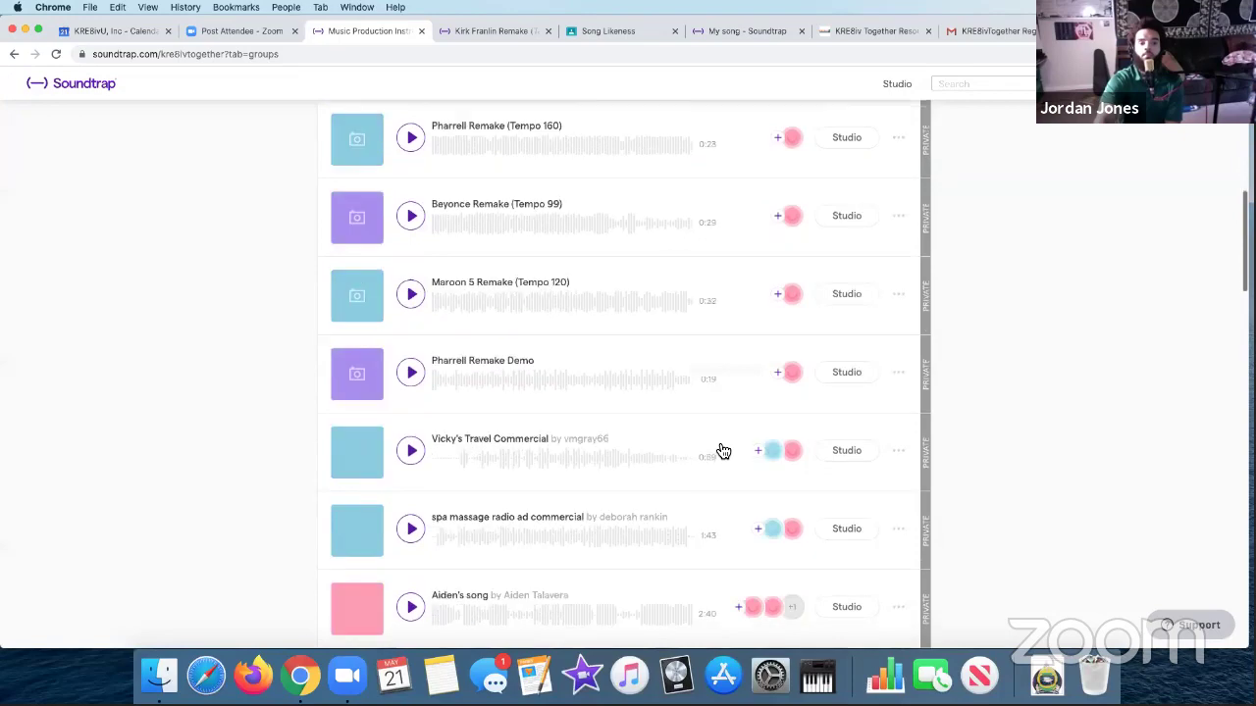
scroll(723, 450, "up", 5)
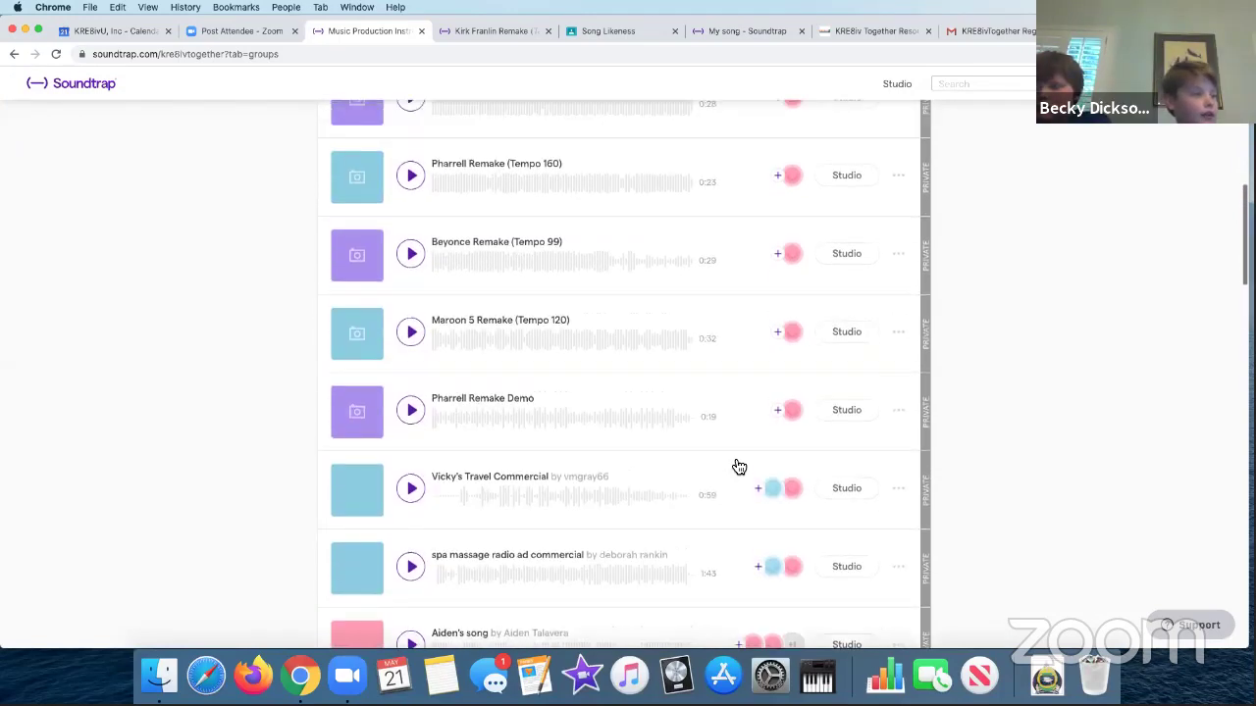
left_click(843, 489)
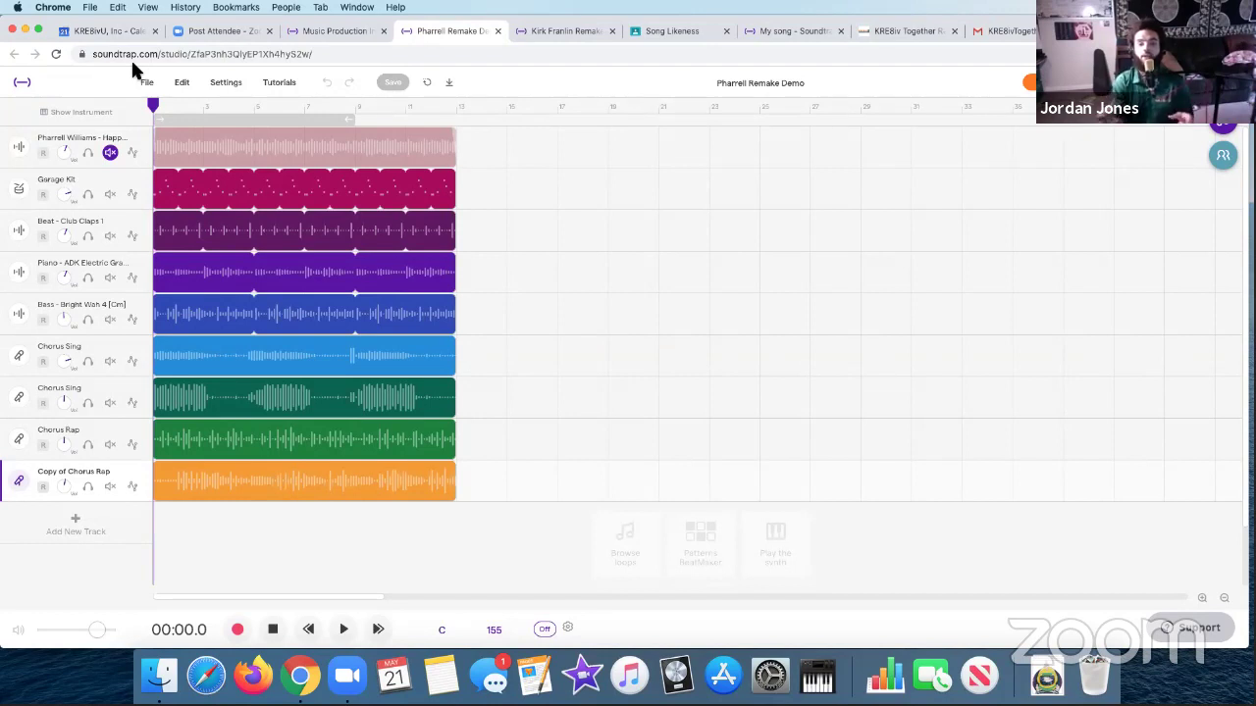
- Solo the original Pharrell Williams track and play it from the beginning to near the end of the arrangement
mouse_move(299, 157)
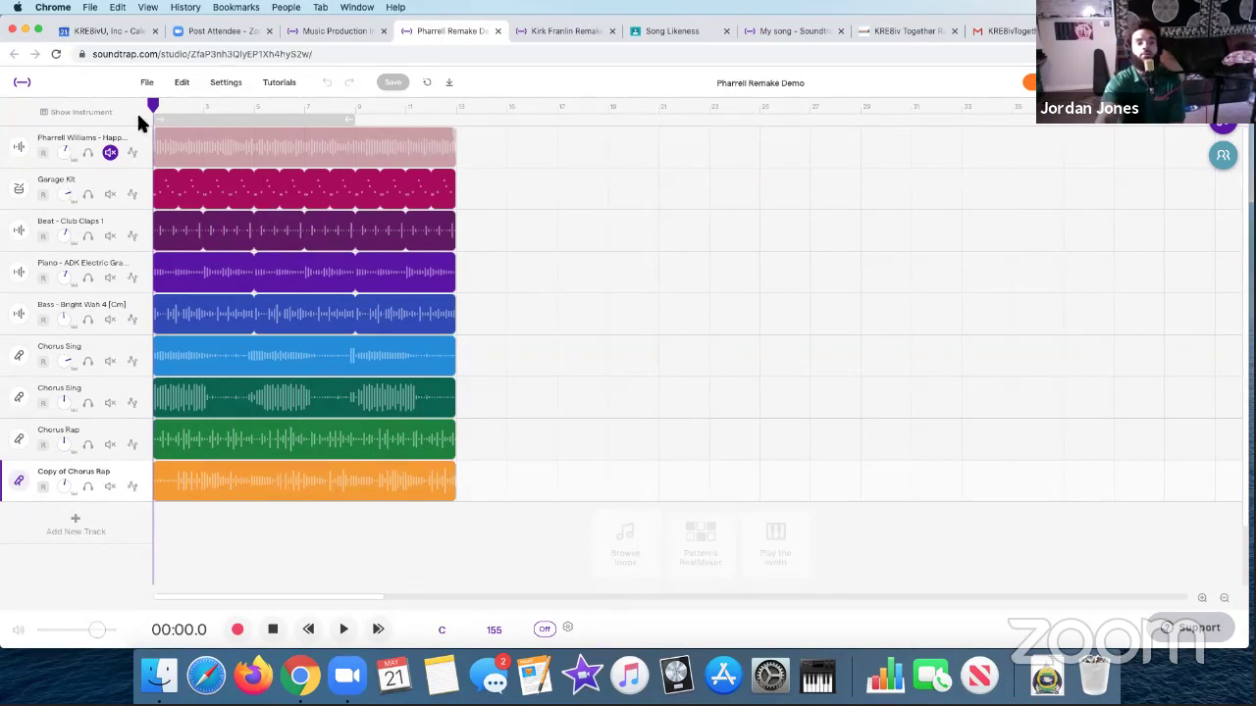
left_click(98, 143)
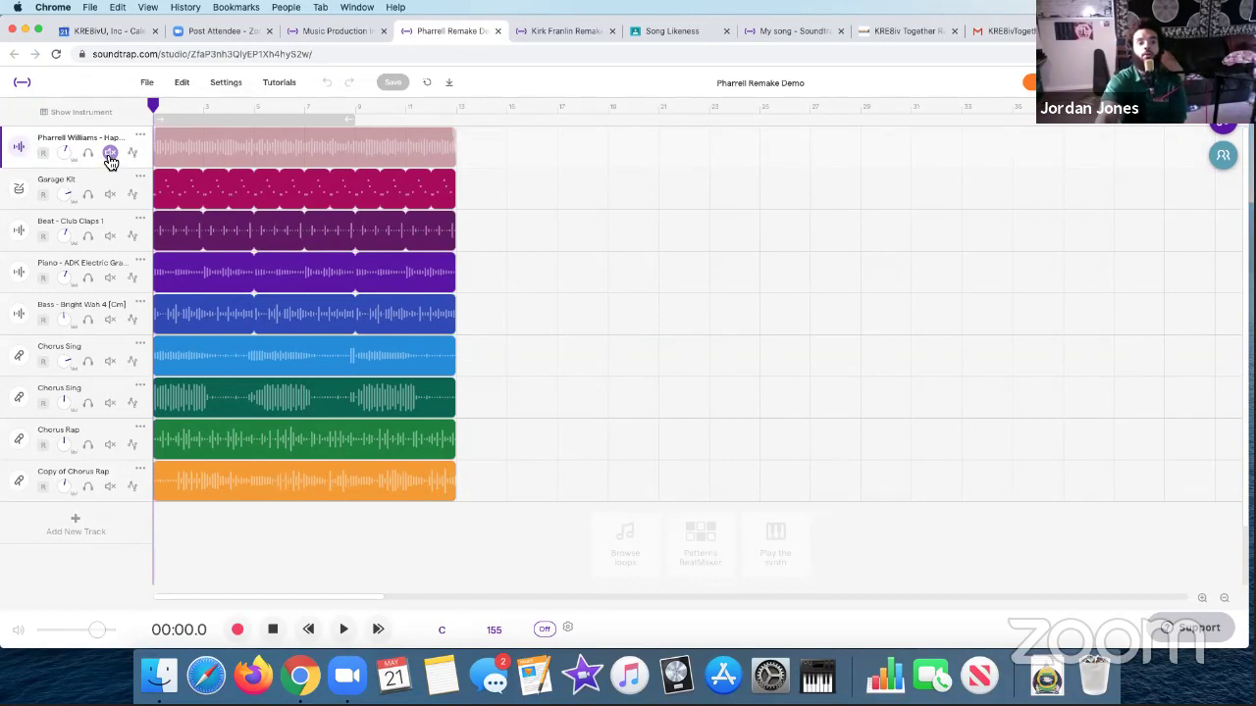
left_click(88, 154)
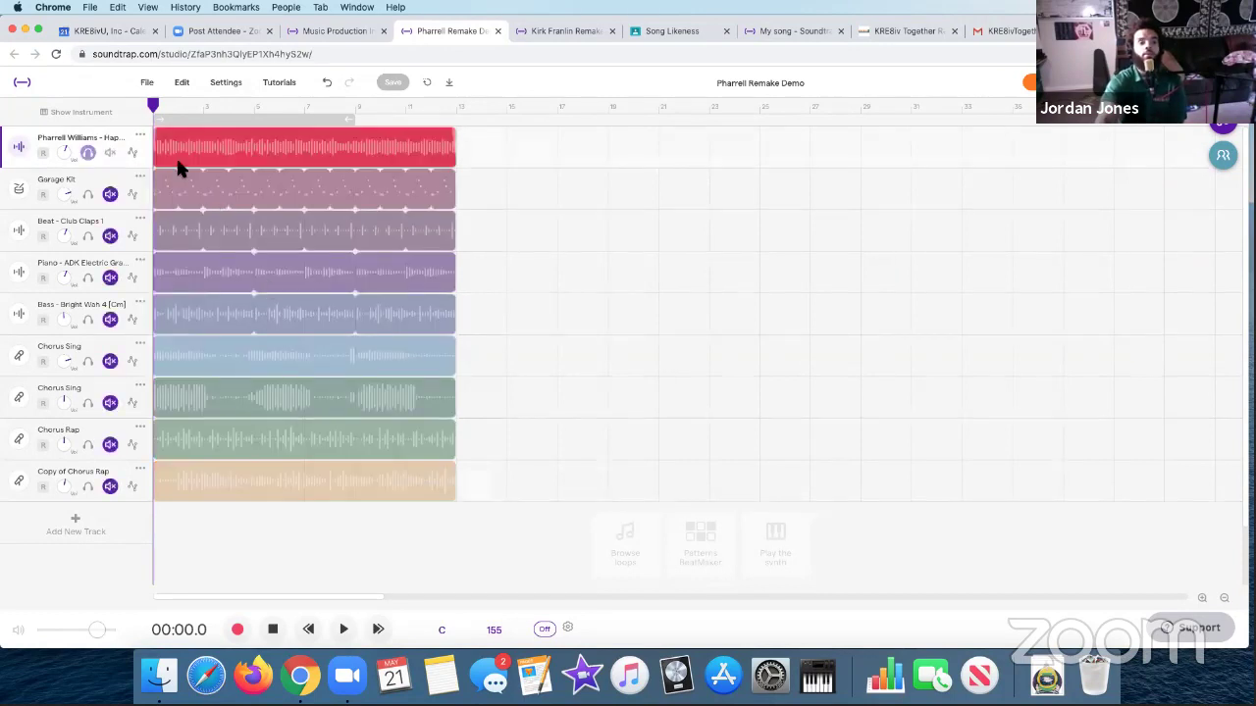
left_click(343, 633)
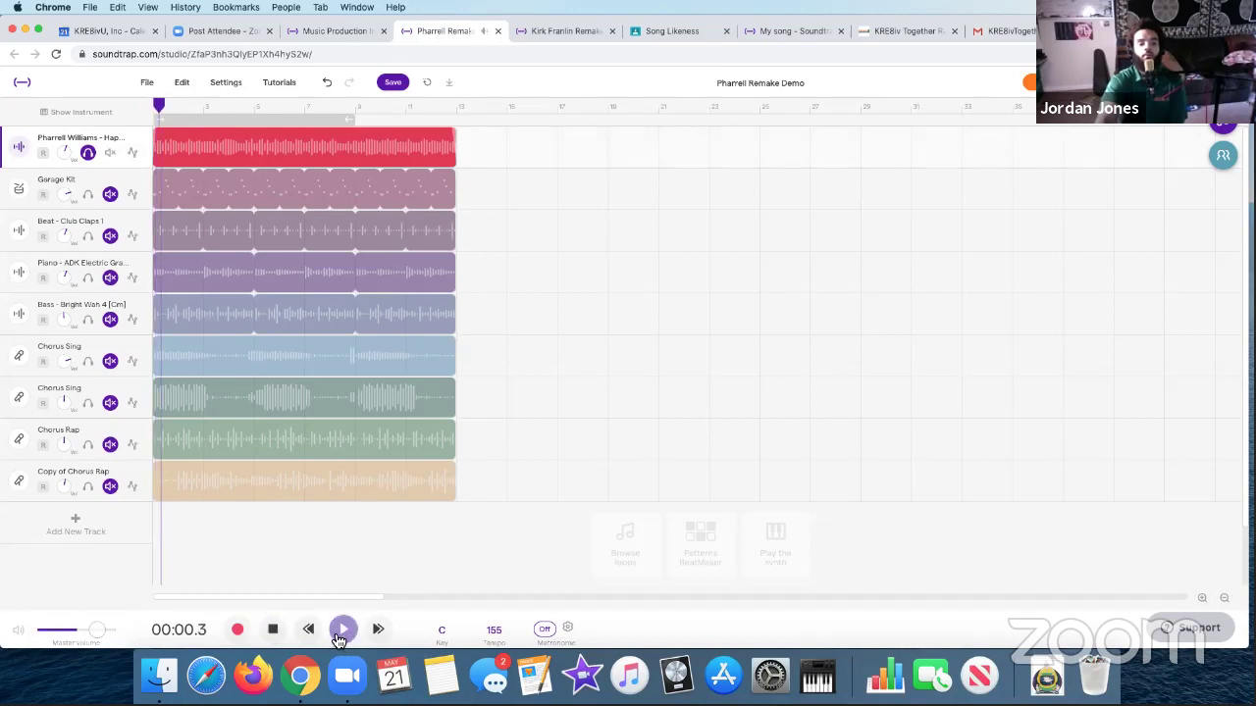
left_click(343, 630)
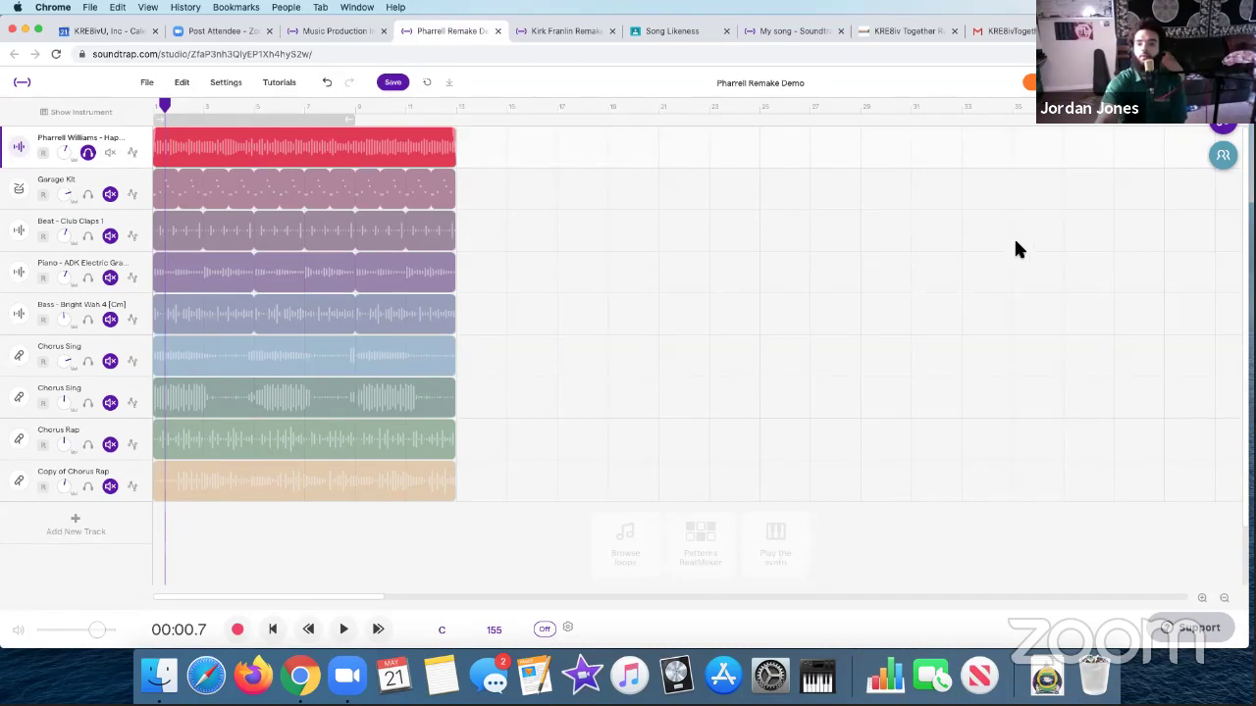
left_click(274, 629)
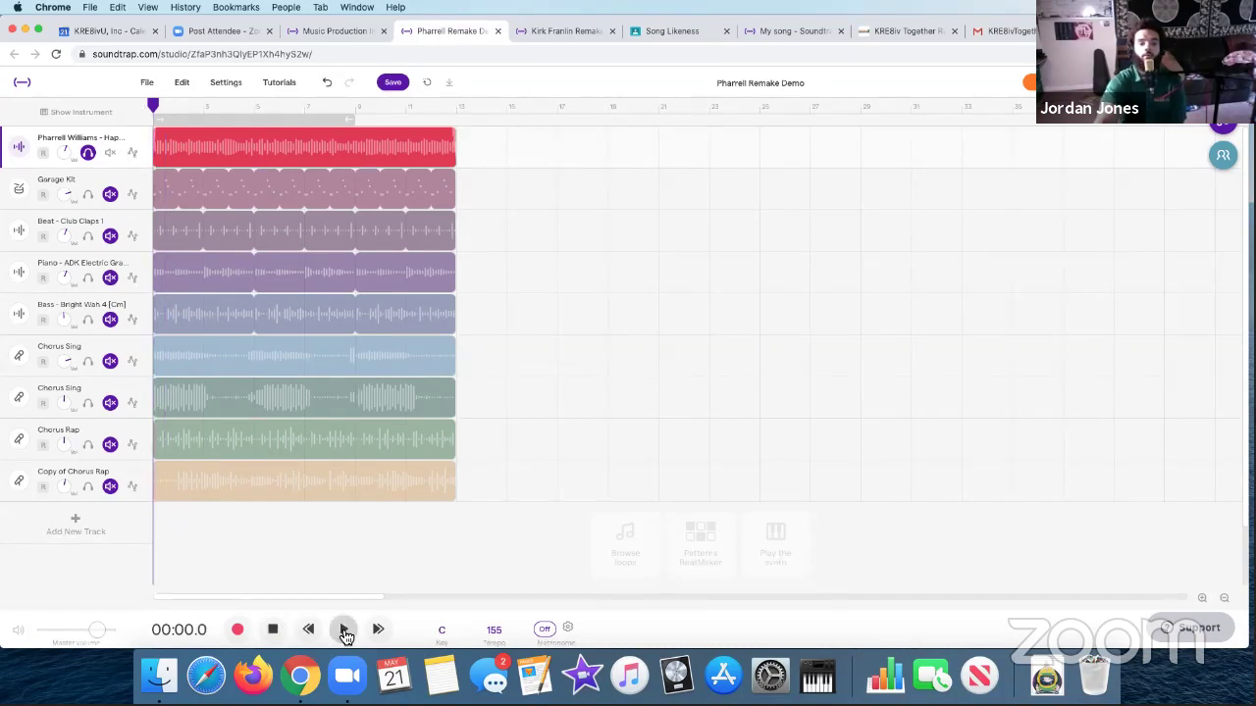
left_click(344, 631)
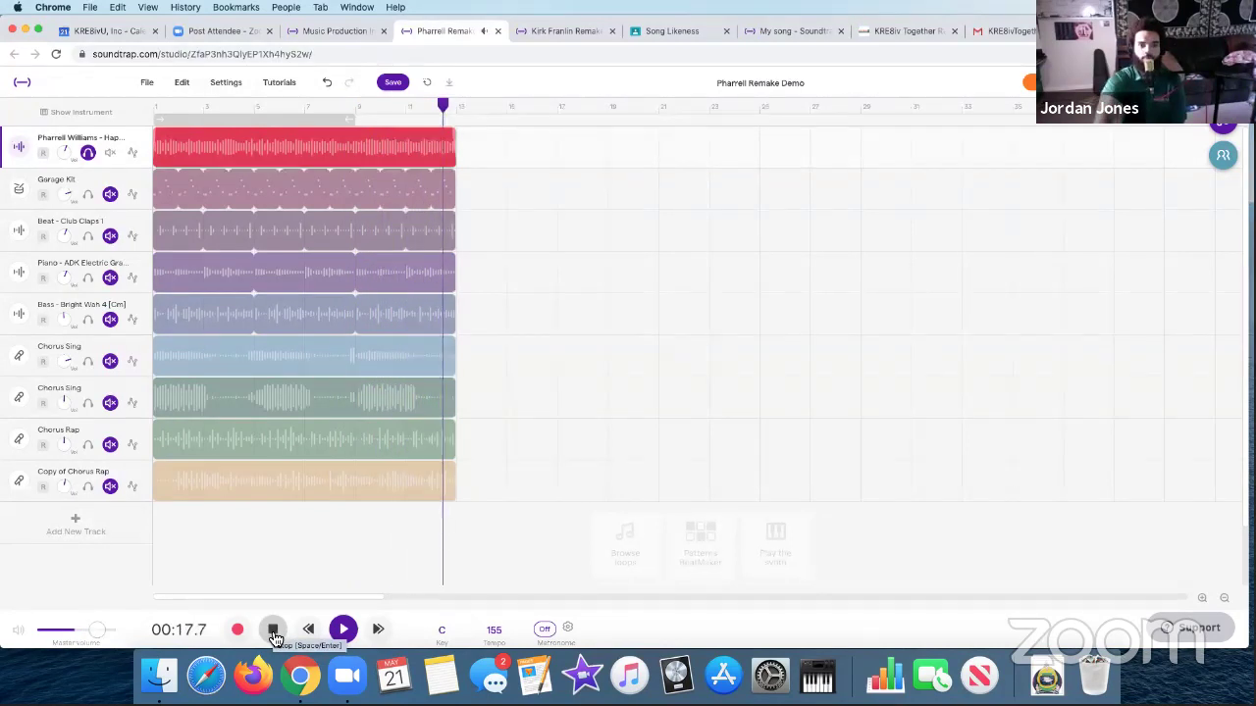
left_click(274, 632)
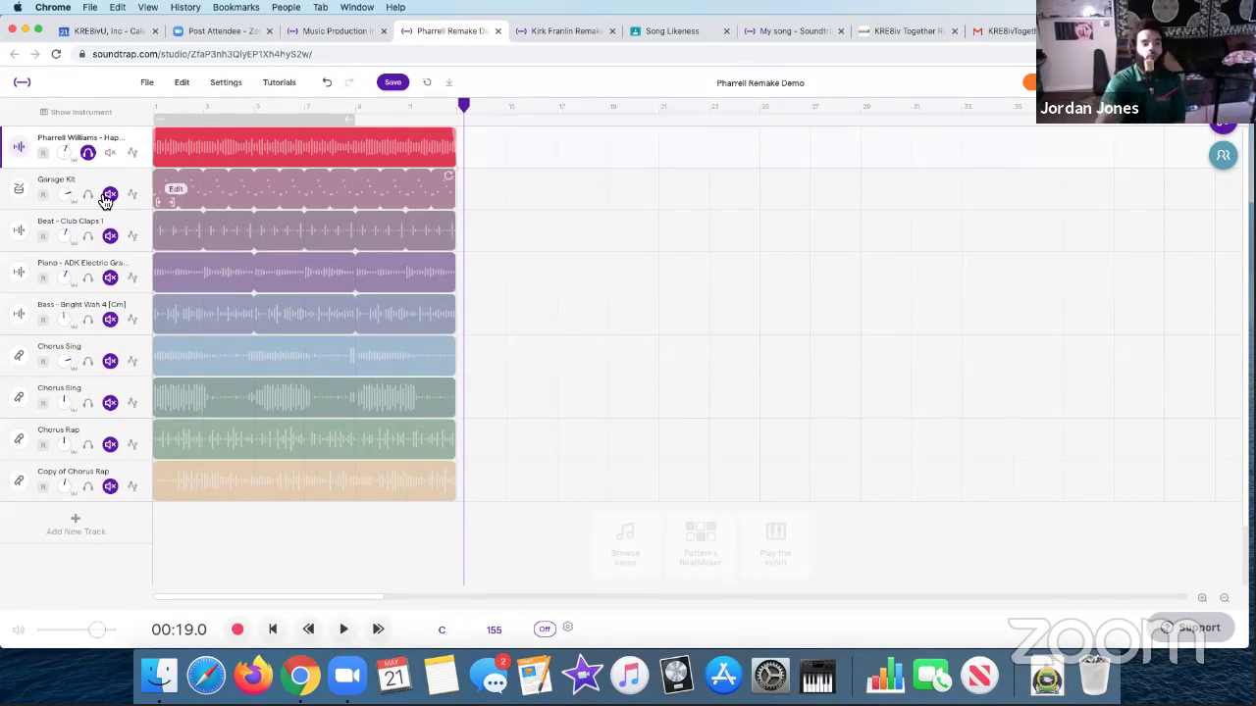
- Return to the start of the song and replay part of the soloed Pharrell Williams original
mouse_move(243, 222)
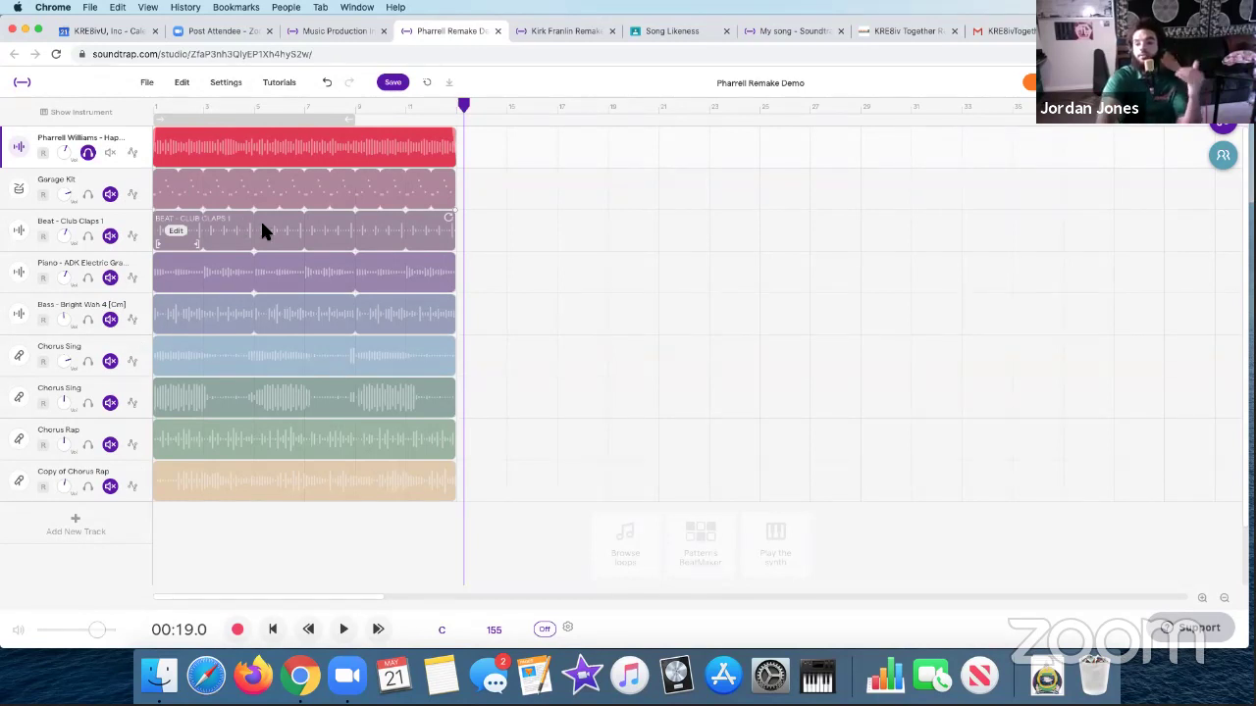
mouse_move(334, 301)
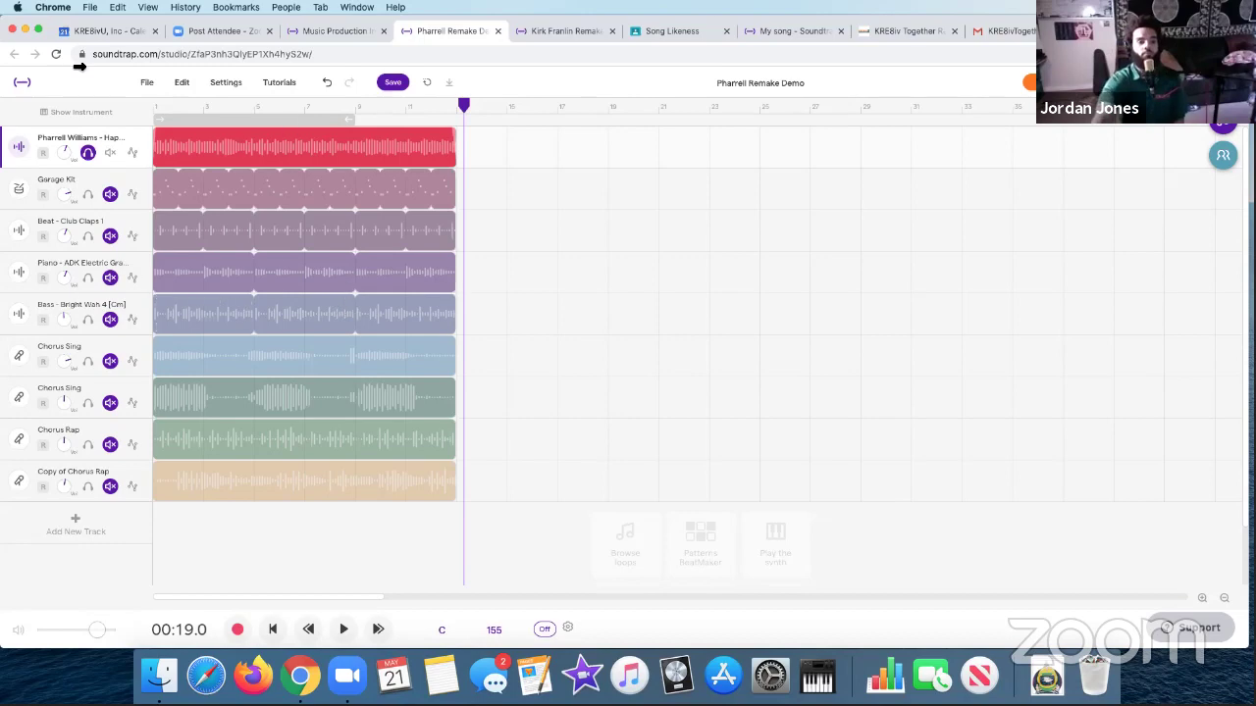
left_click(109, 157)
left_click(88, 153)
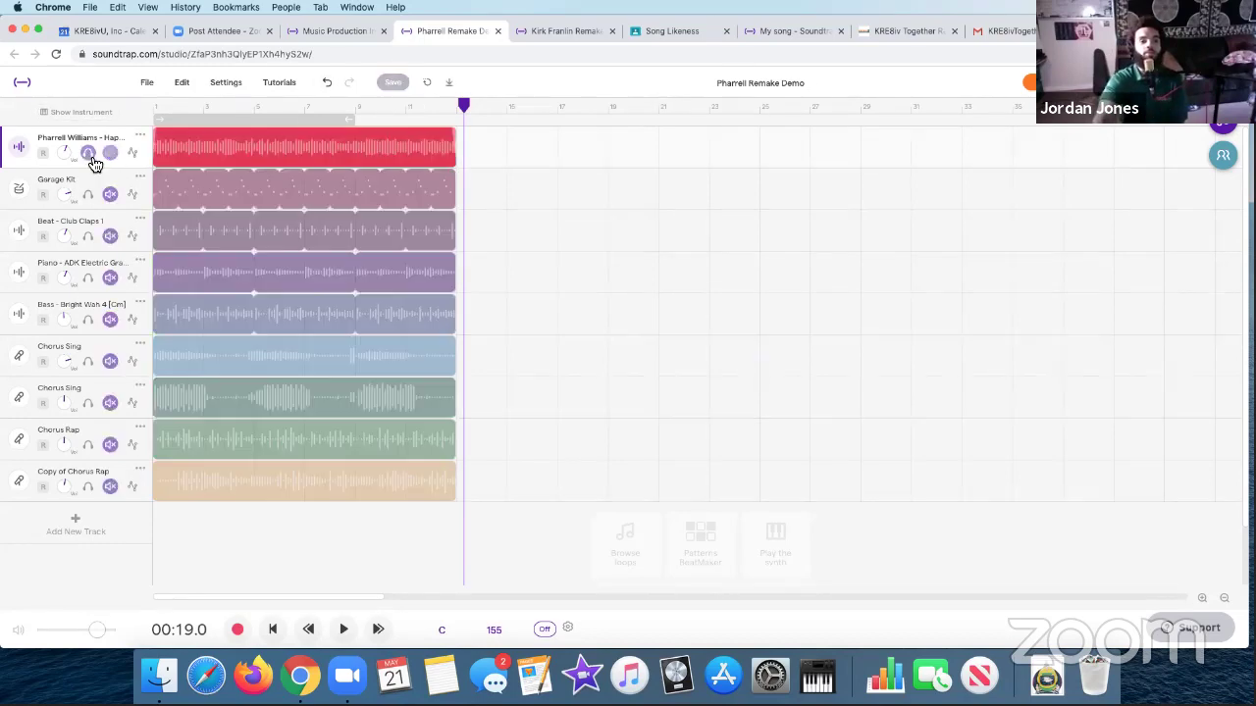
left_click(275, 630)
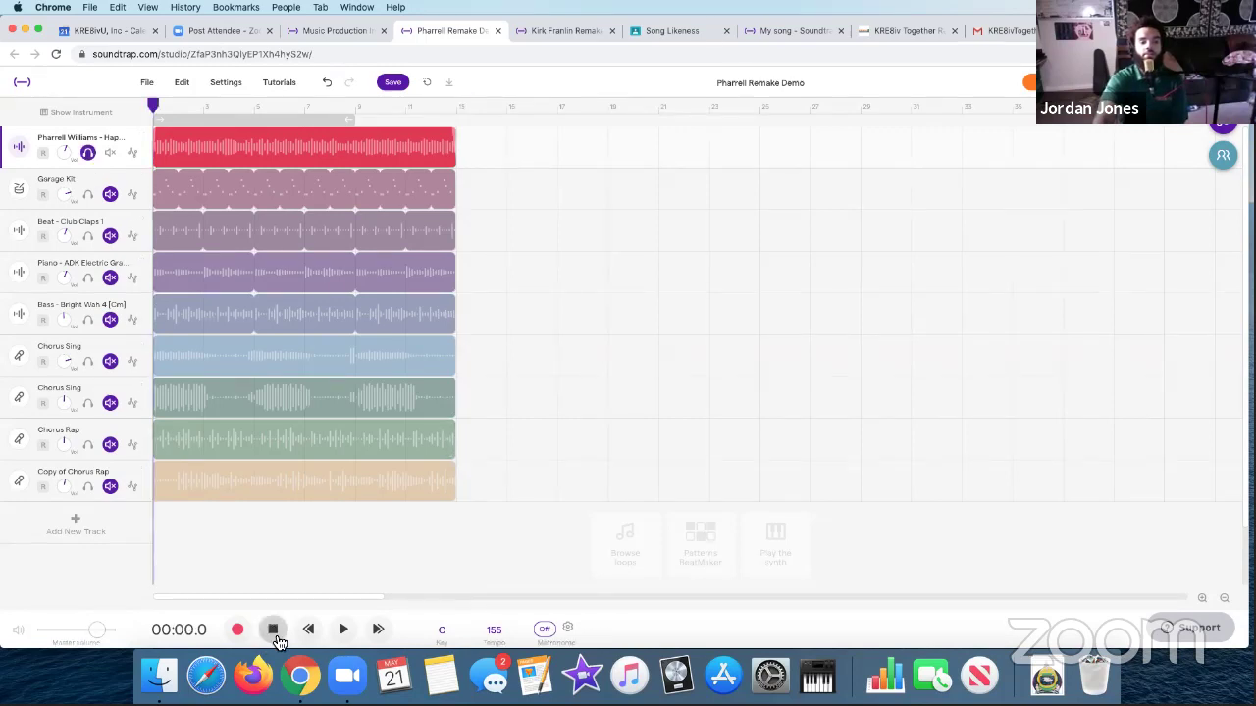
left_click(347, 632)
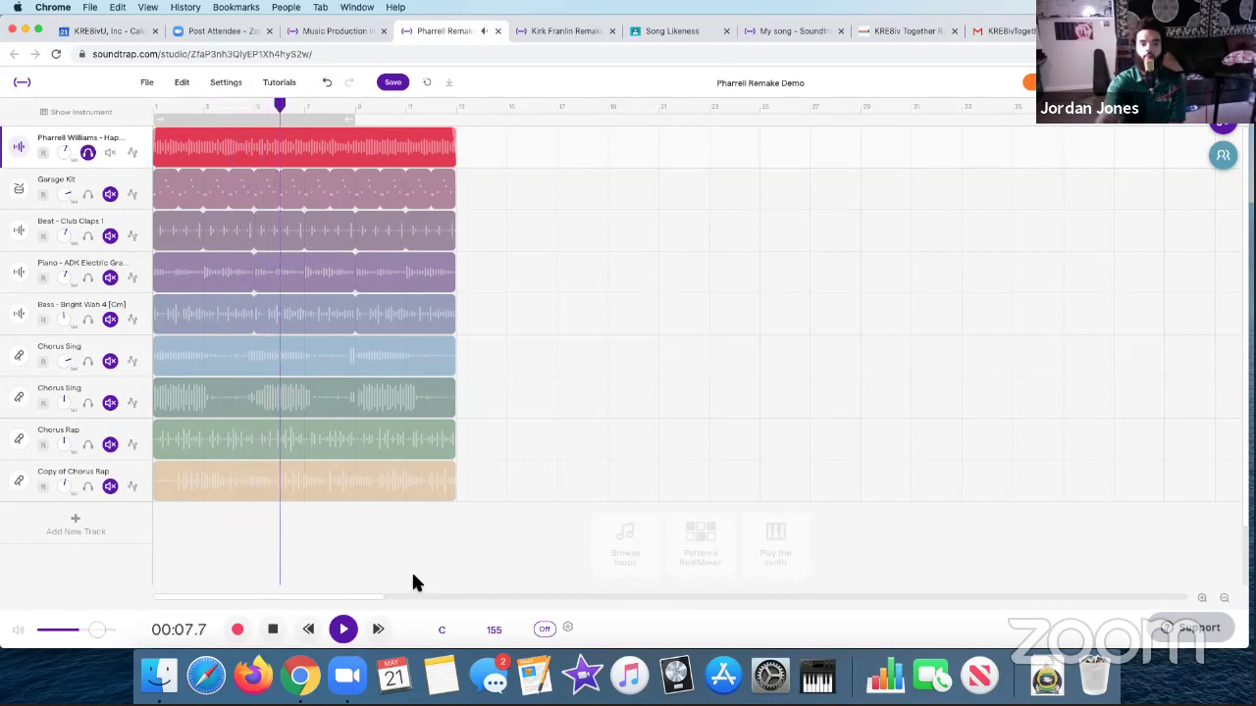
left_click(276, 632)
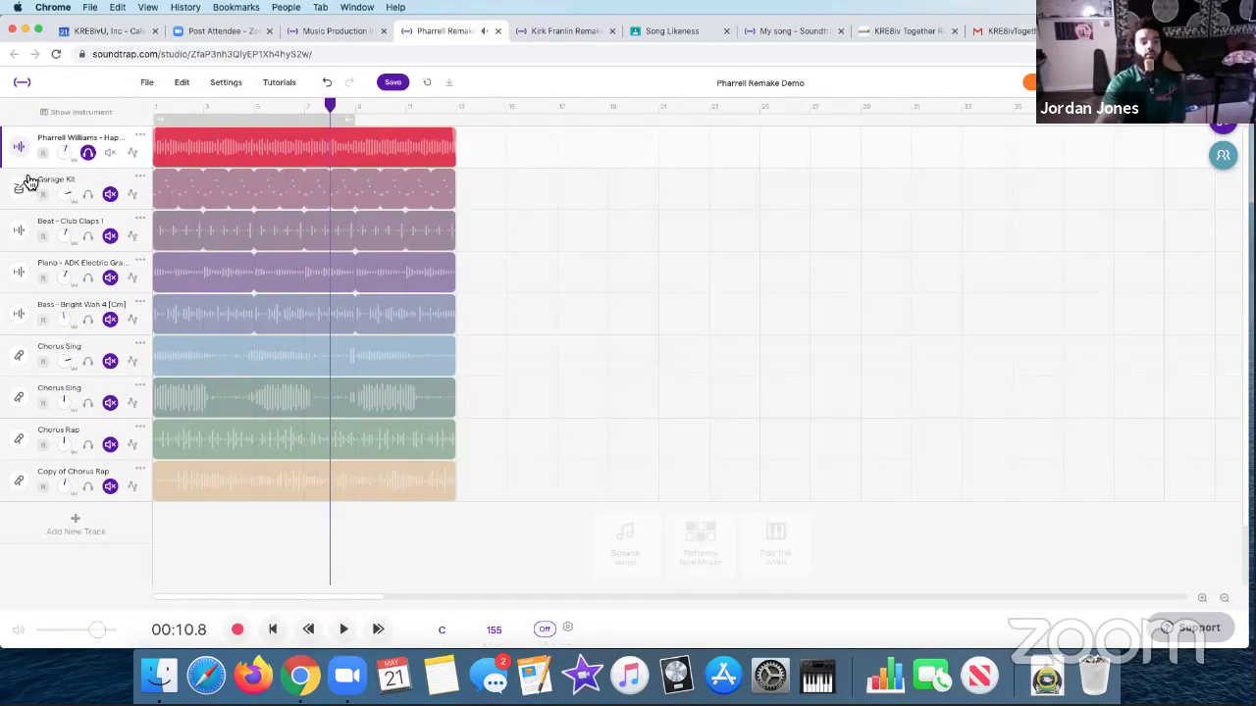
- Solo the Garage Kit drum track, mute the Pharrell Williams original, and listen to the drums from the beginning
left_click(89, 195)
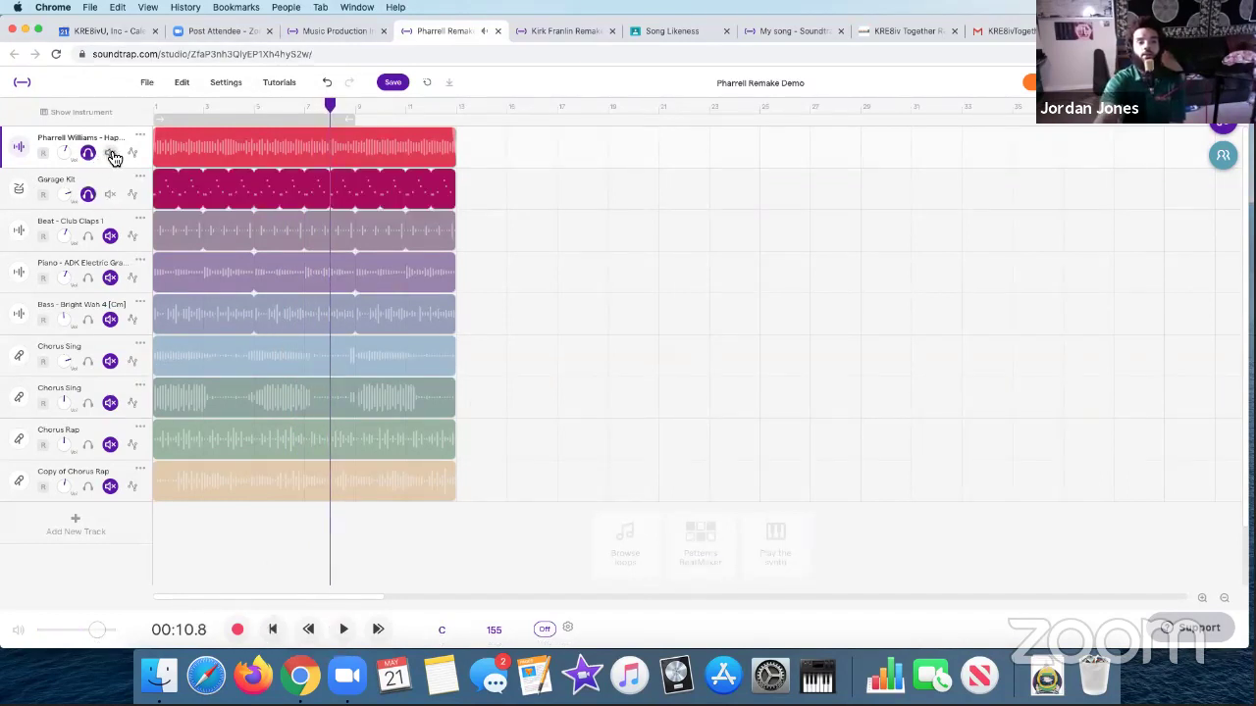
left_click(109, 152)
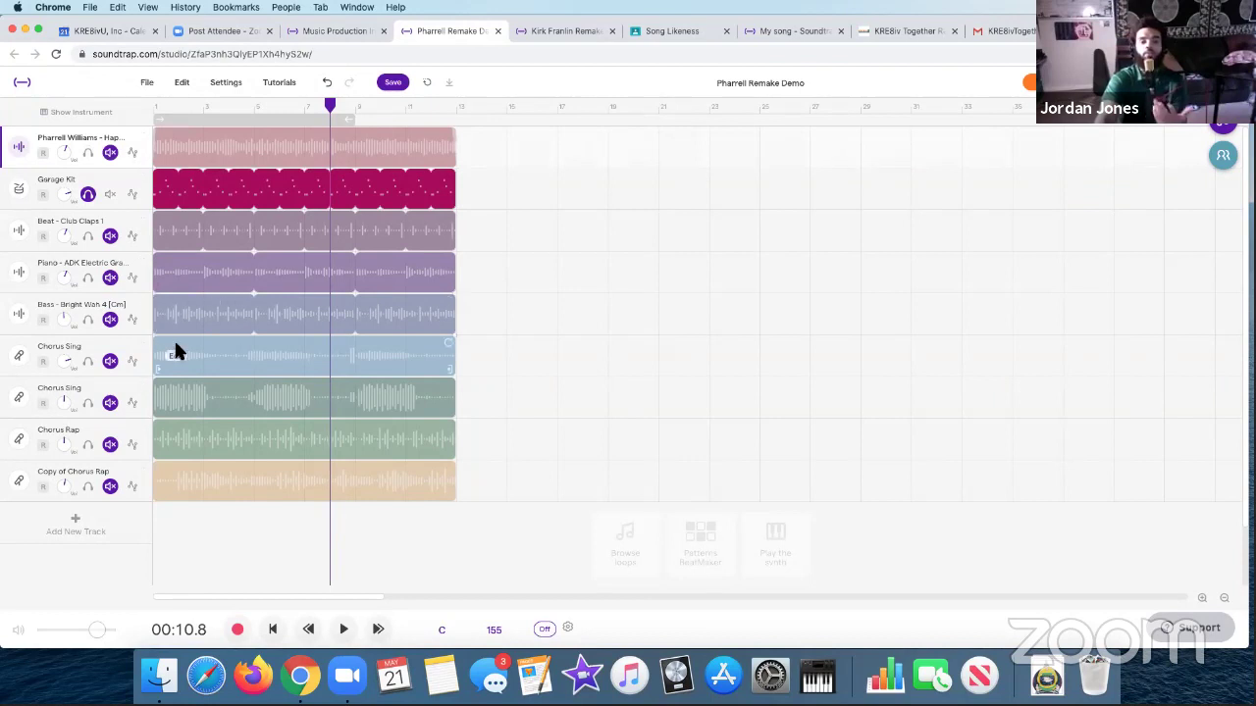
left_click(274, 631)
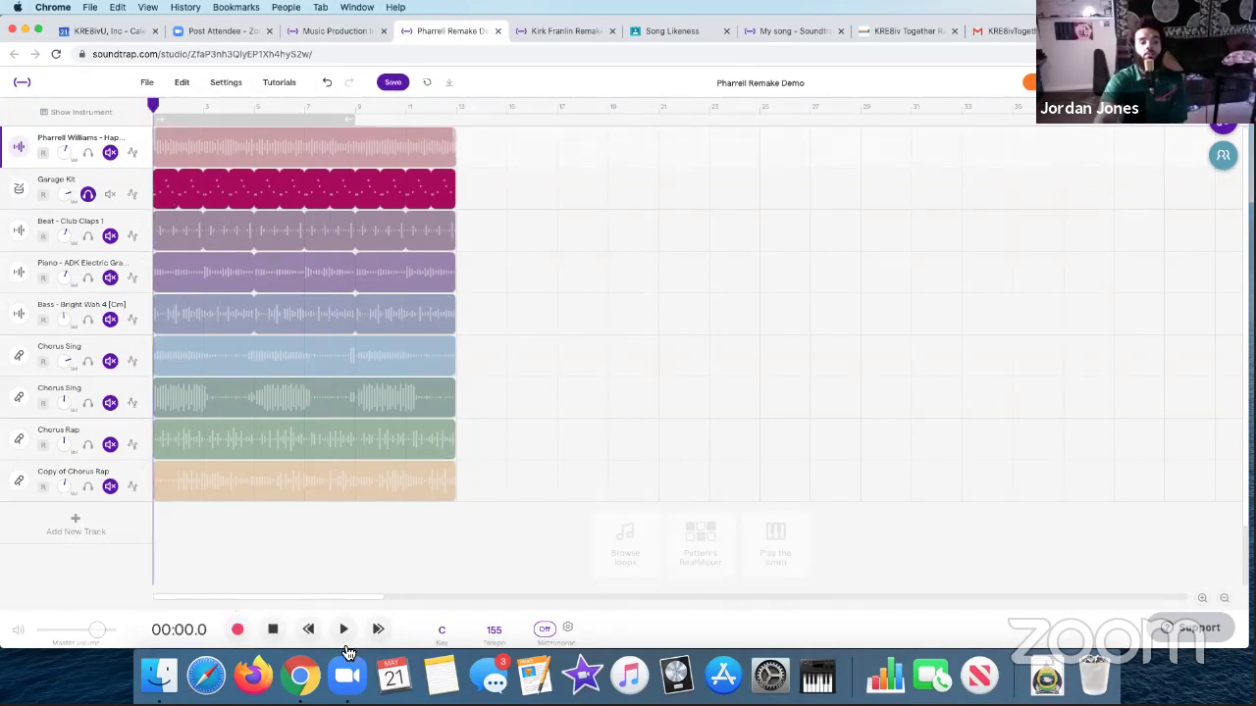
left_click(345, 631)
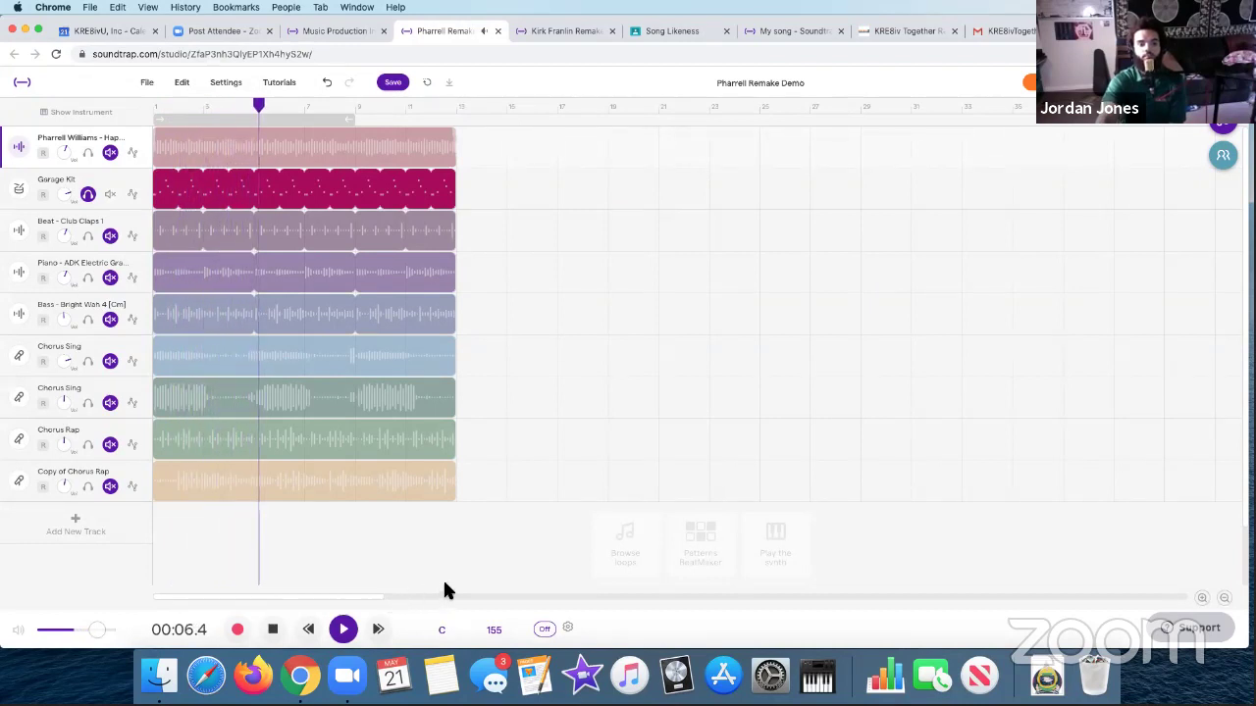
left_click(273, 629)
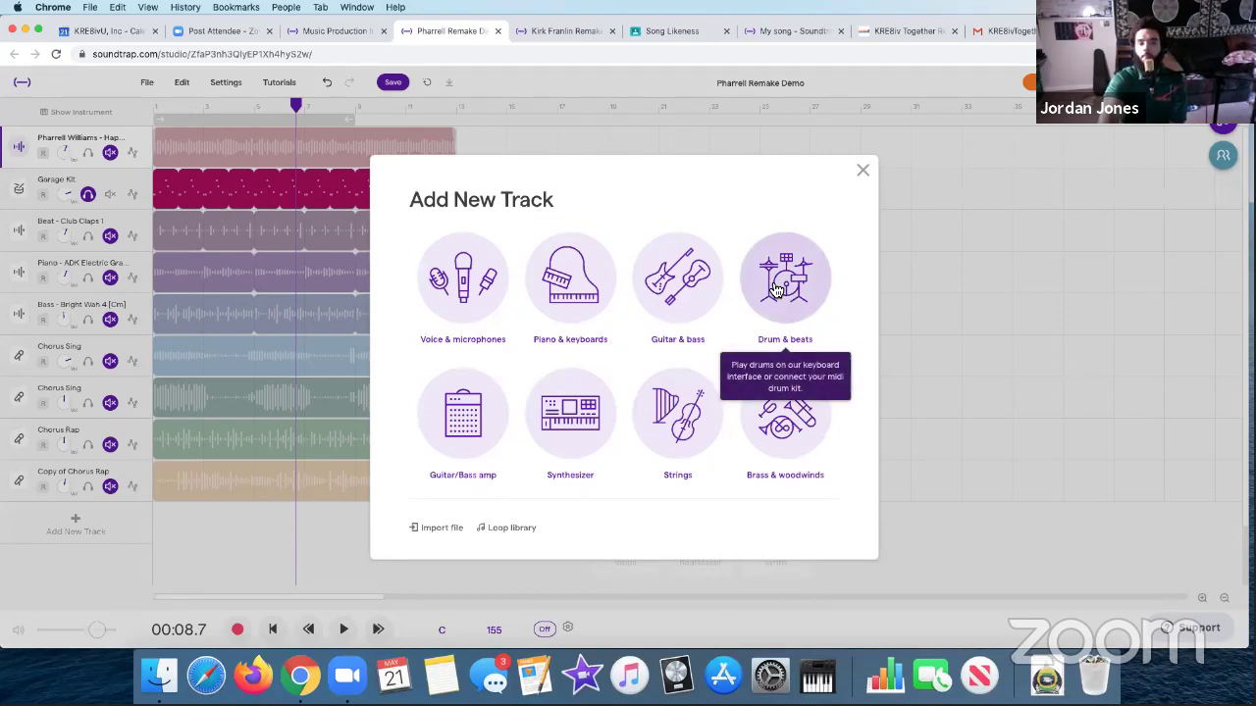
- Add a new Drum & beats track and examine the Kick, Snare and Hihat (Closed) rows of its pattern grid
left_click(775, 284)
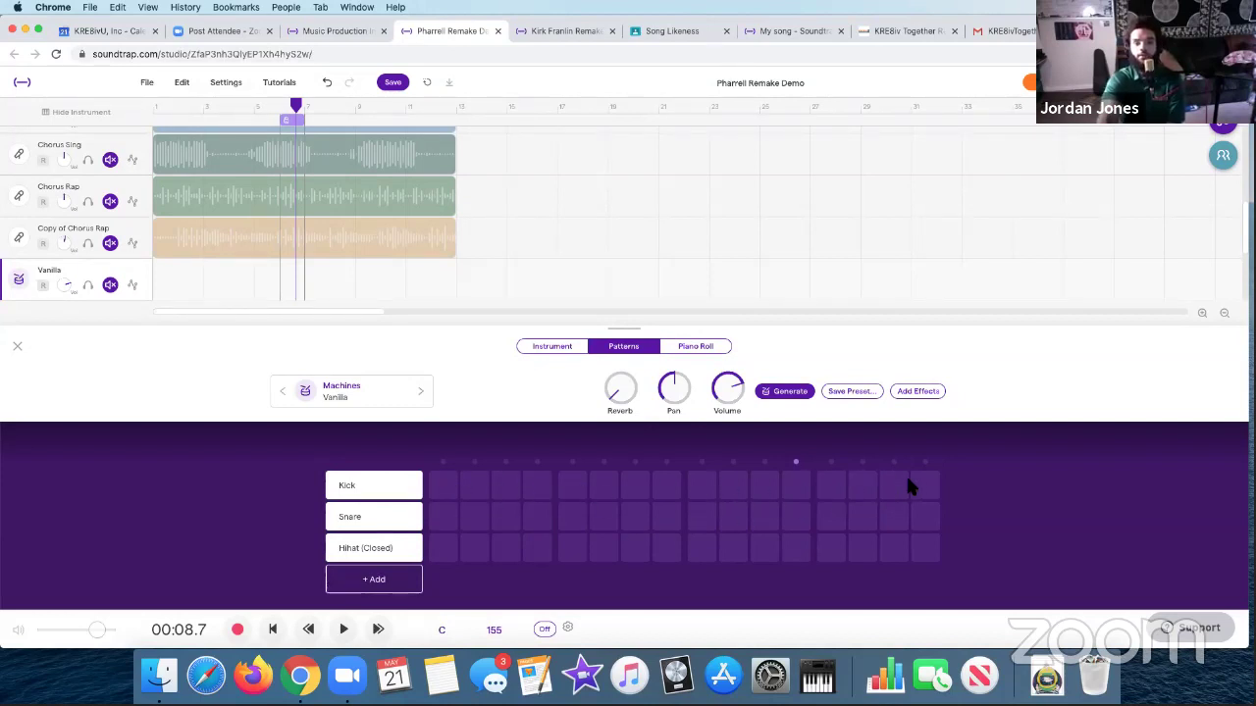
mouse_move(350, 491)
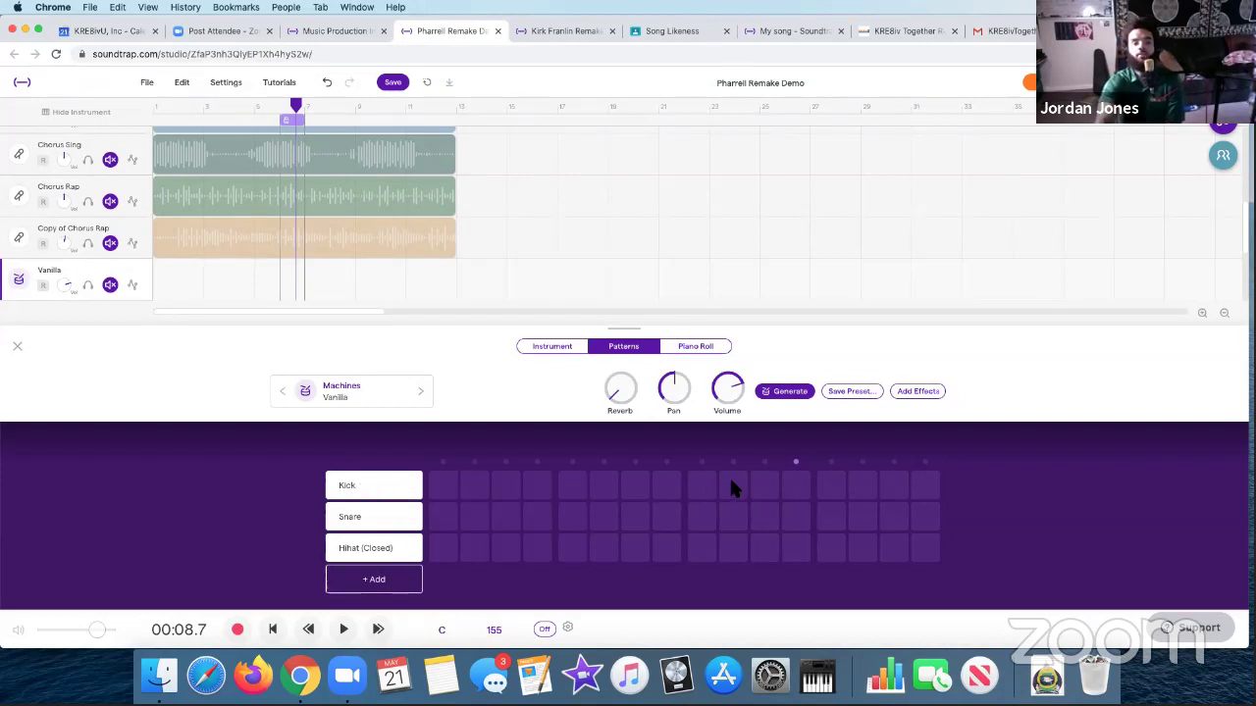
mouse_move(406, 514)
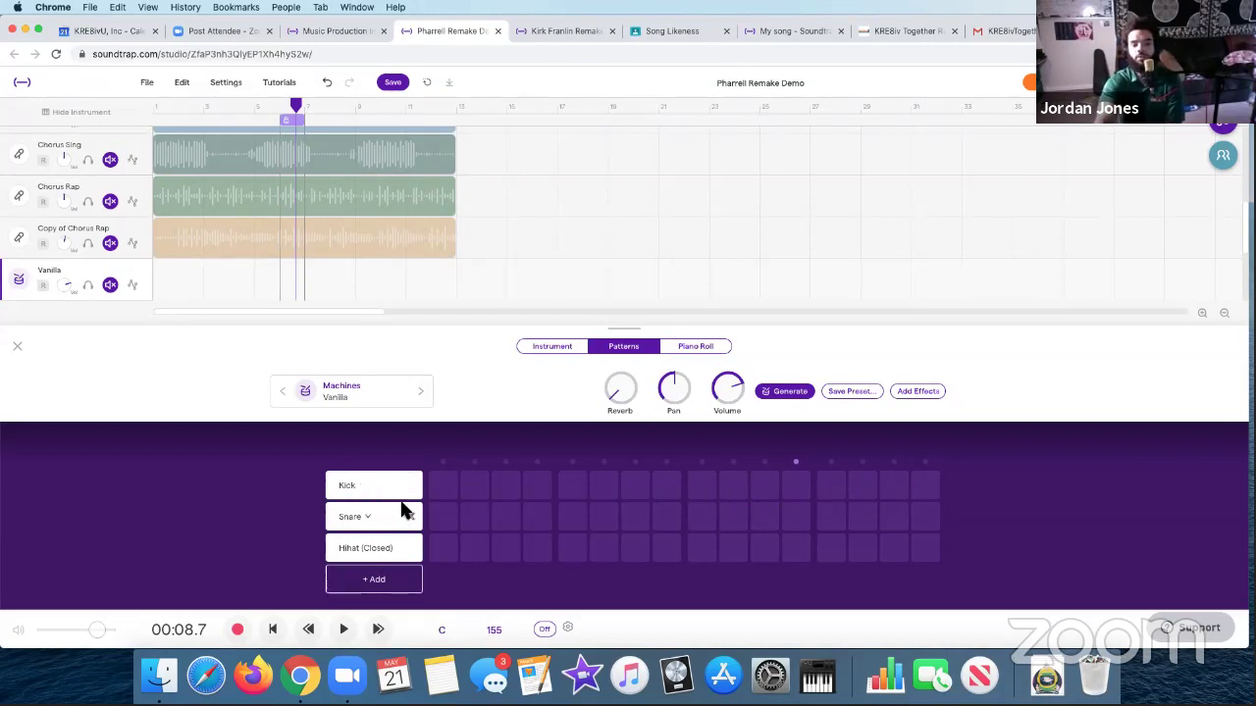
mouse_move(339, 555)
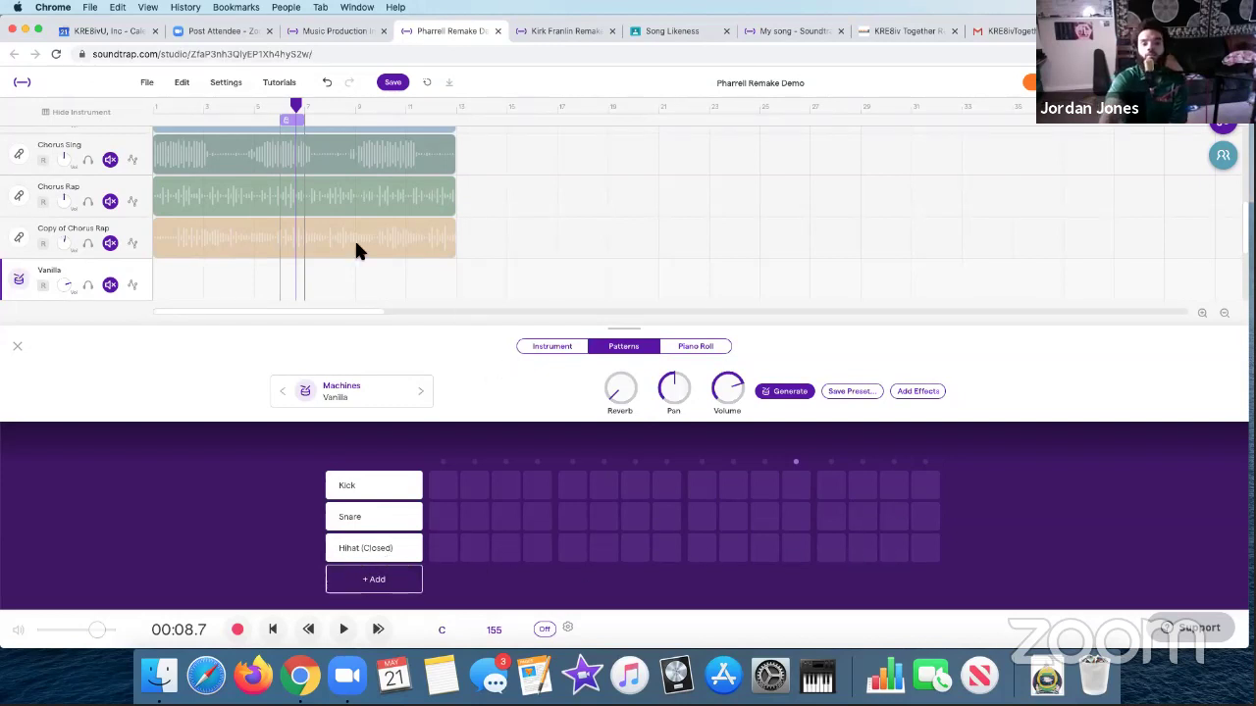
- Play the soloed Garage Kit drums looping within the pattern cycle range
scroll(302, 178, "up", 1)
scroll(302, 179, "up", 3)
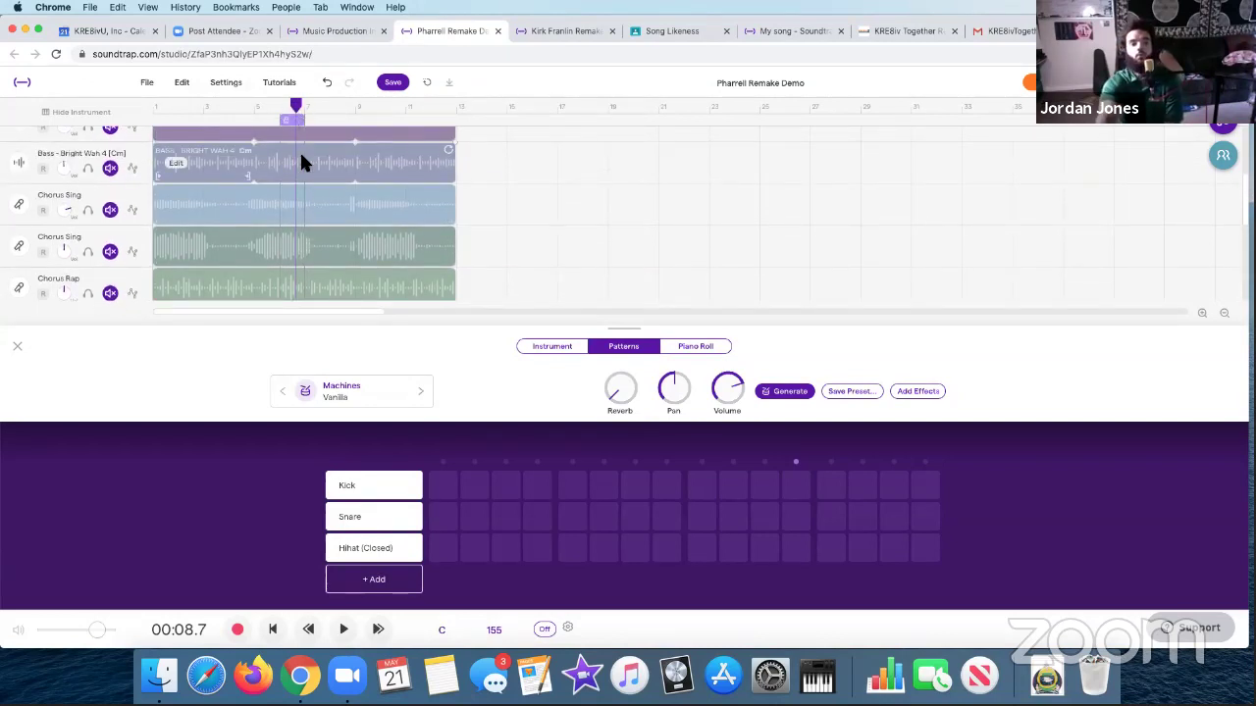
scroll(299, 149, "up", 4)
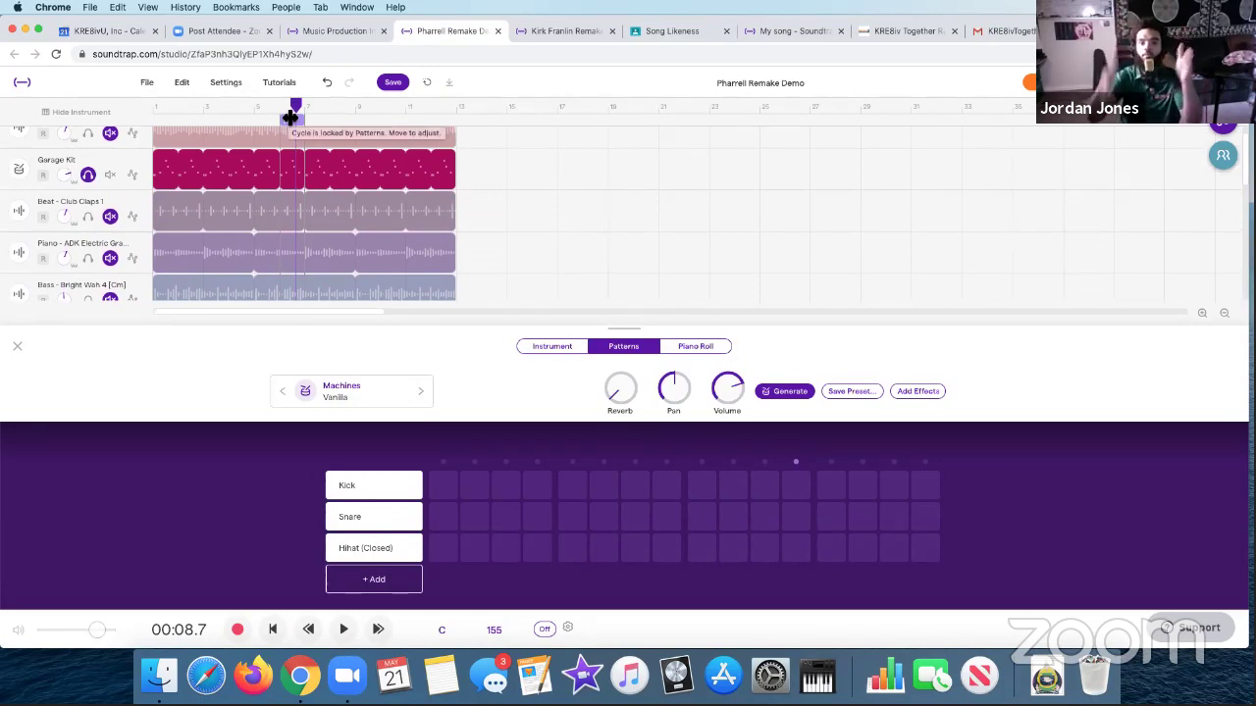
left_click(344, 628)
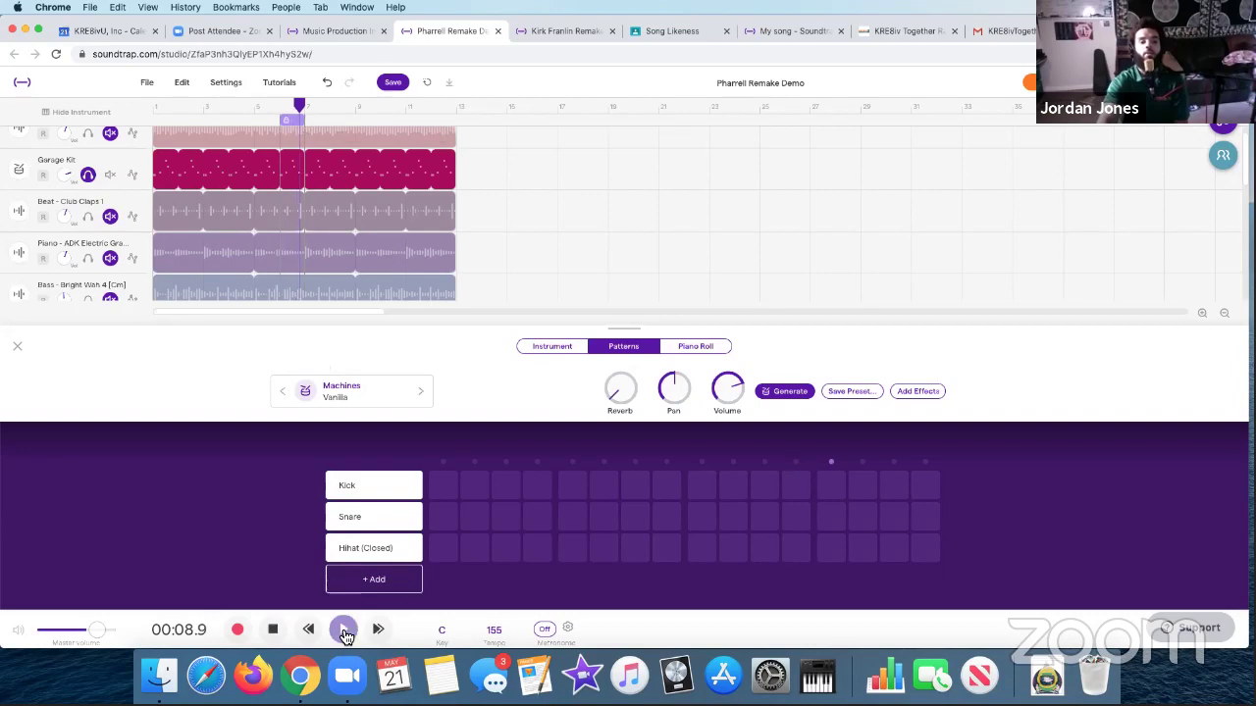
left_click(276, 638)
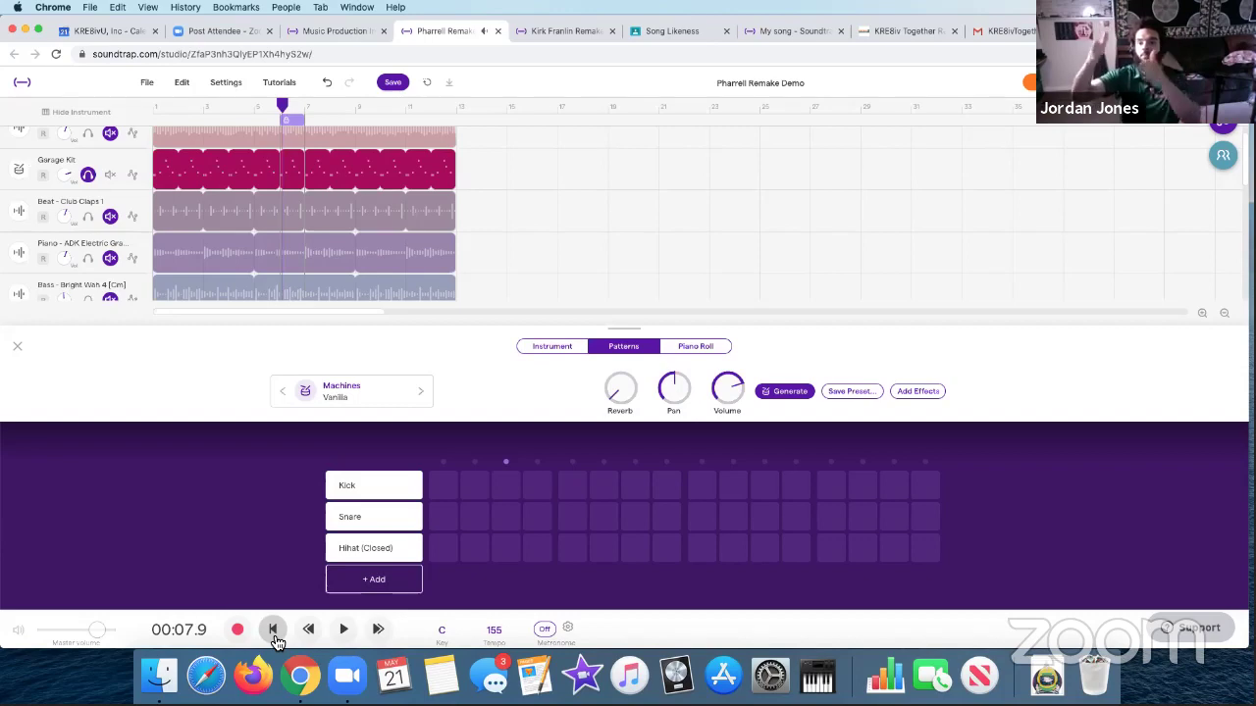
- Turn off the Garage Kit solo and mute that track, and unmute the original Pharrell Williams track
left_click(109, 177)
left_click(89, 176)
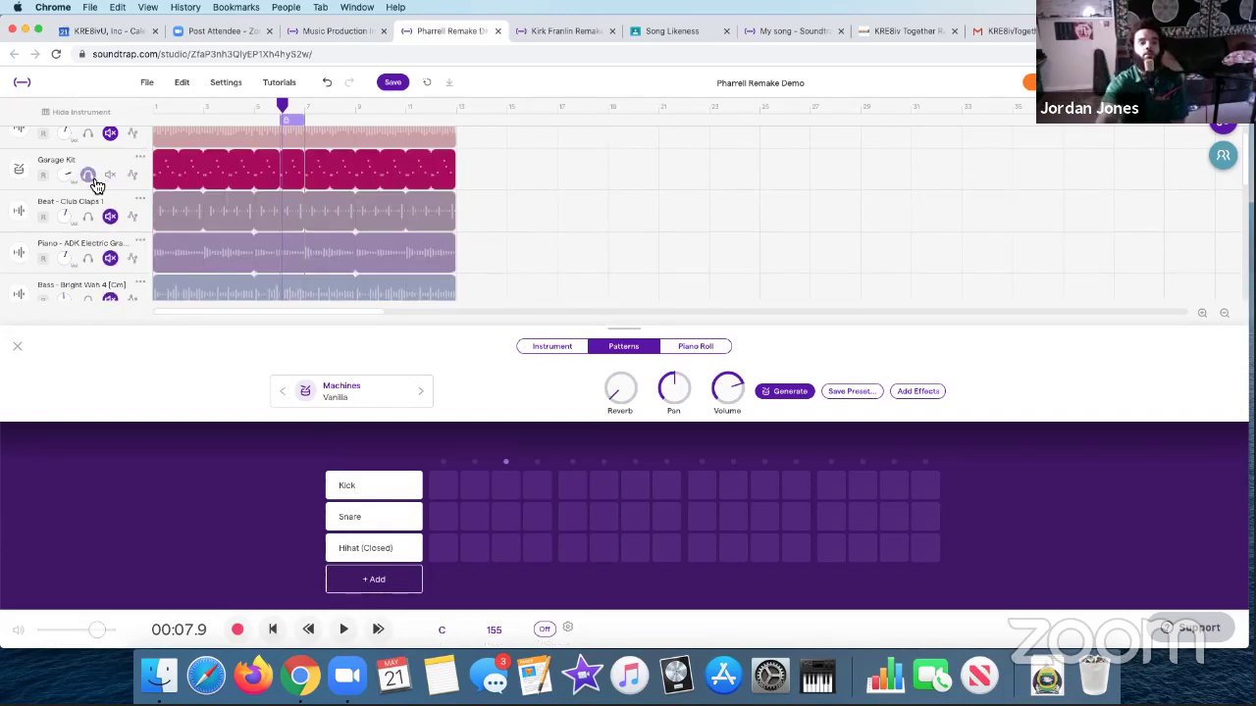
left_click(90, 177)
left_click(89, 177)
left_click(109, 176)
scroll(113, 186, "down", 5)
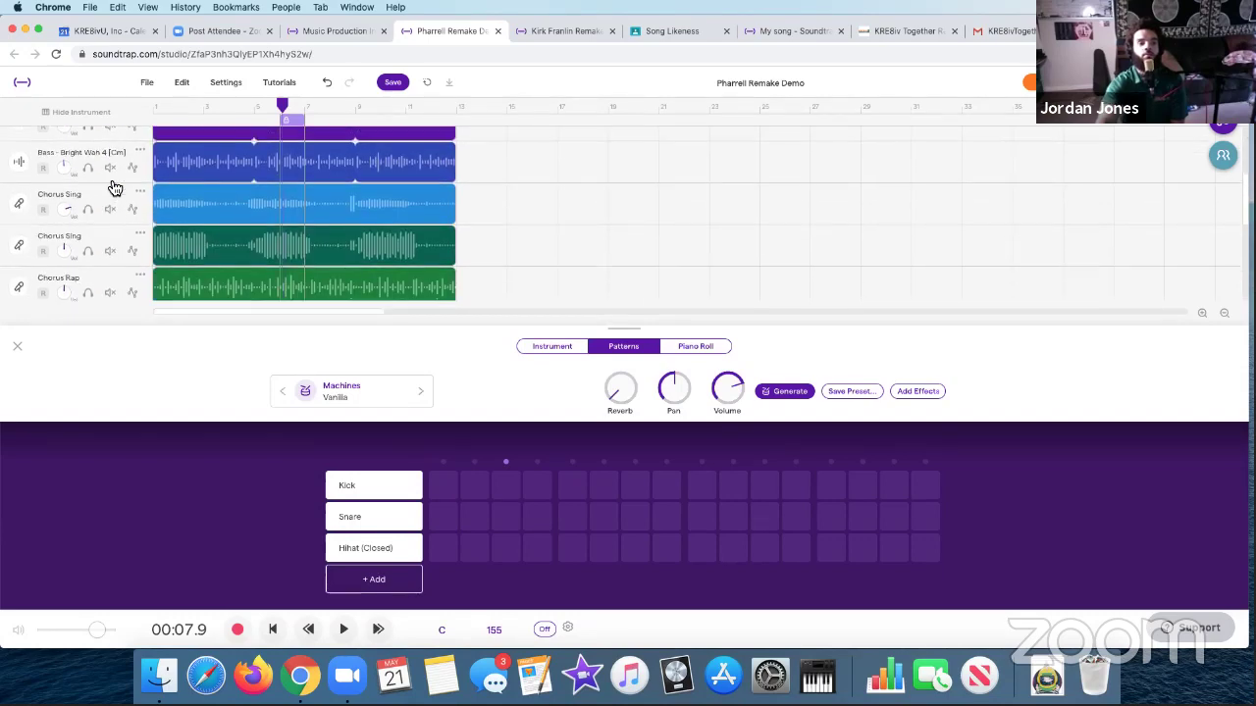
scroll(112, 186, "up", 5)
left_click(110, 152)
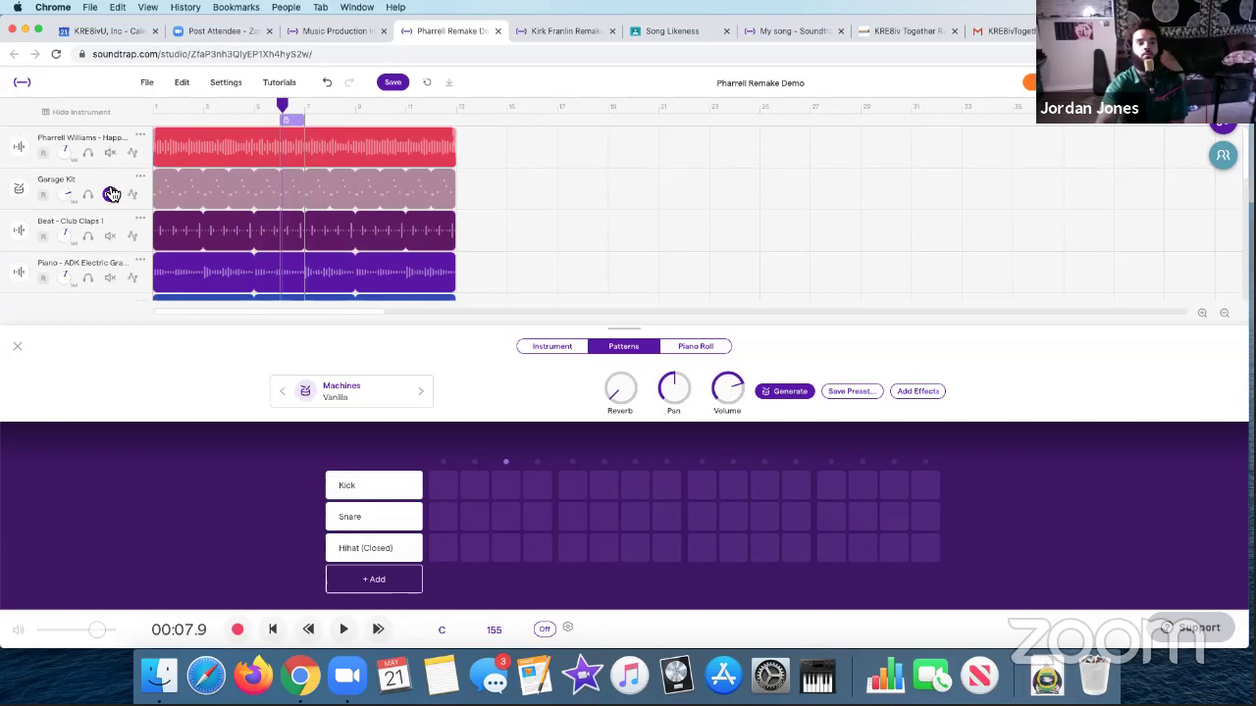
- Solo the new Vanilla drum track so it plays without the other tracks
left_click(110, 193)
scroll(110, 228, "down", 5)
left_click(87, 248)
scroll(226, 244, "up", 1)
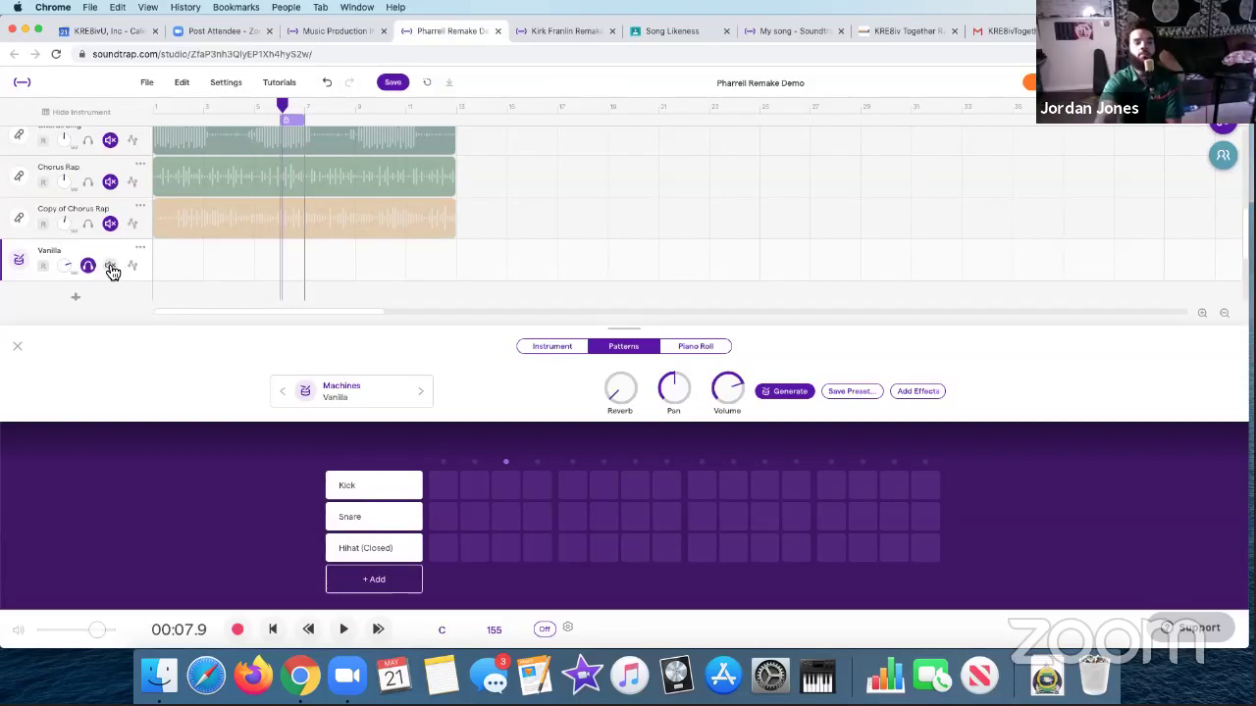
scroll(107, 275, "up", 5)
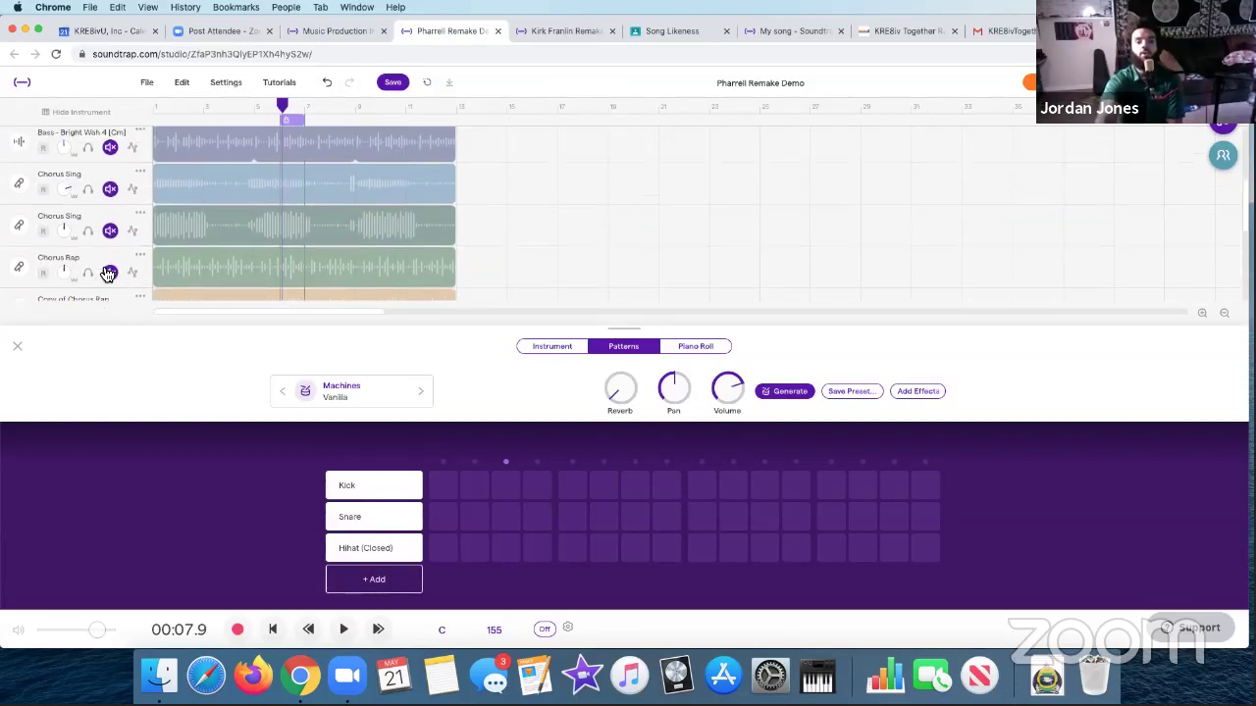
scroll(107, 276, "up", 3)
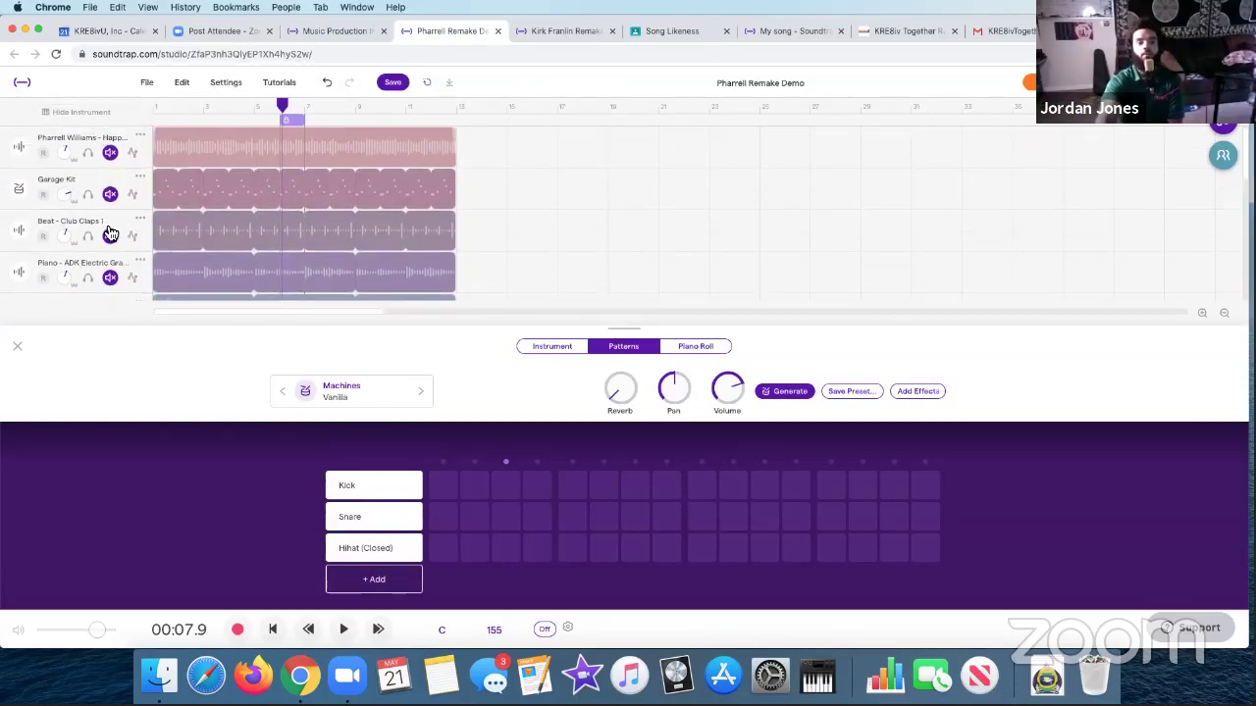
scroll(108, 233, "down", 8)
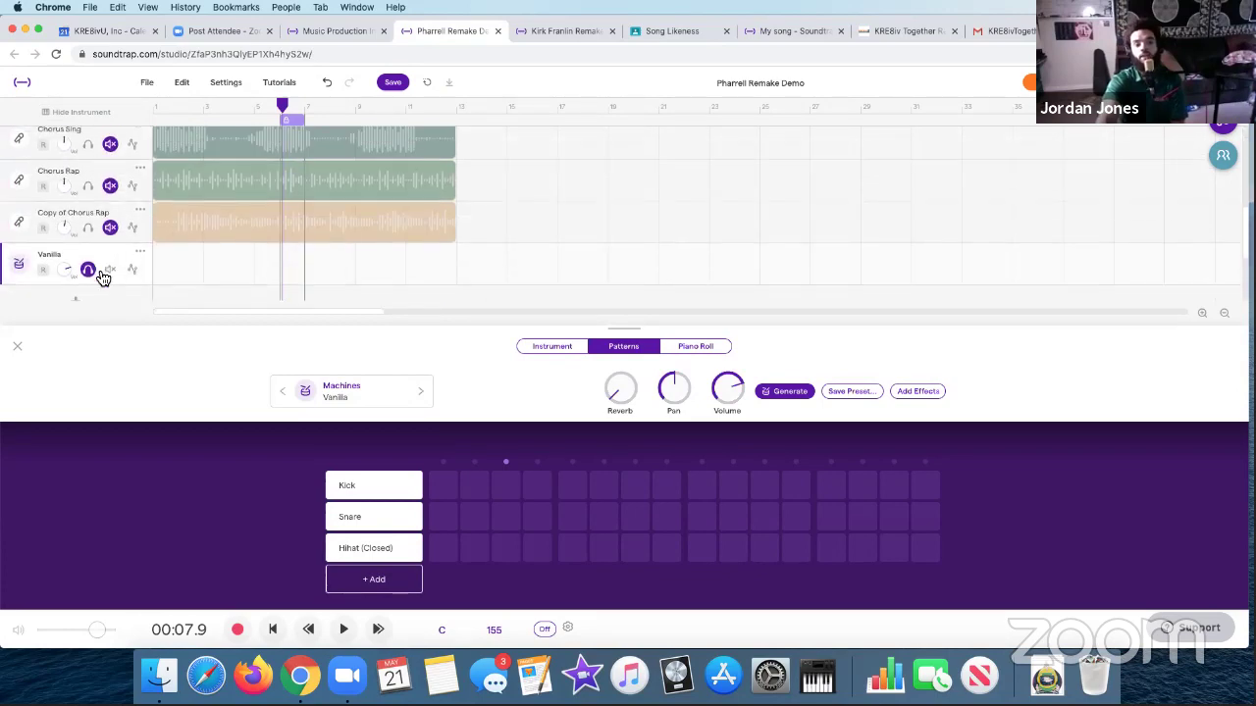
left_click(94, 276)
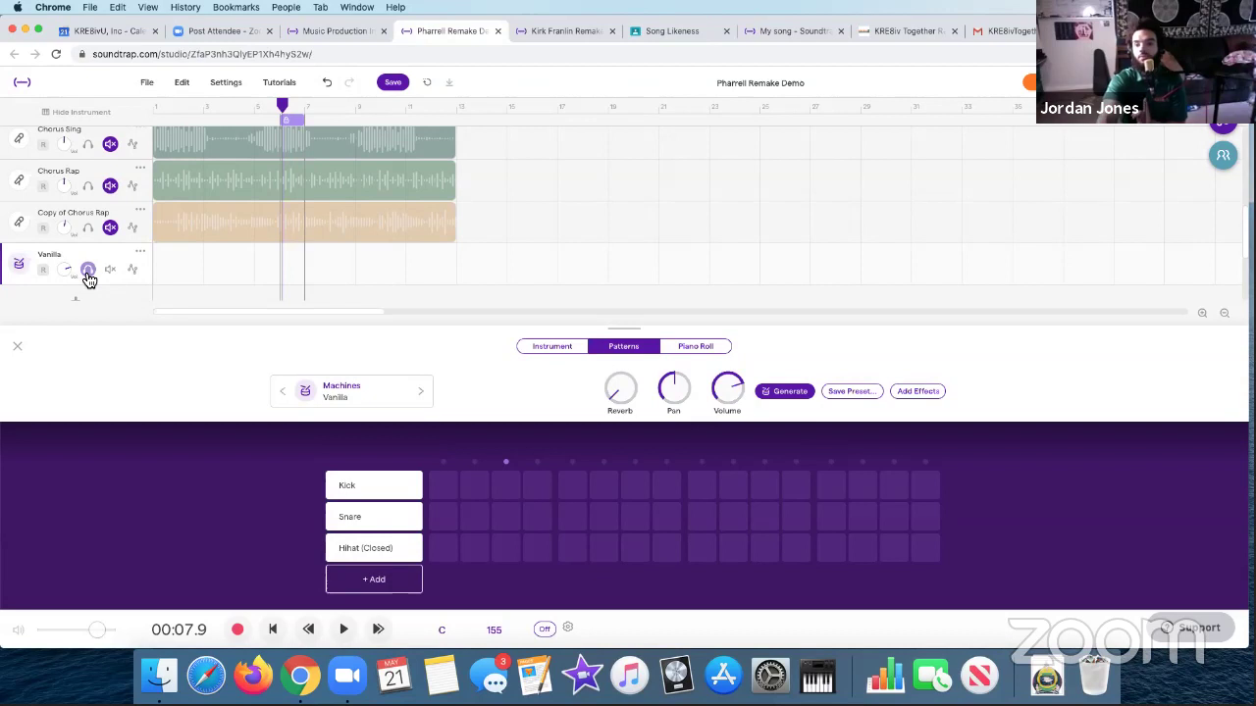
scroll(91, 277, "up", 1)
scroll(93, 276, "down", 1)
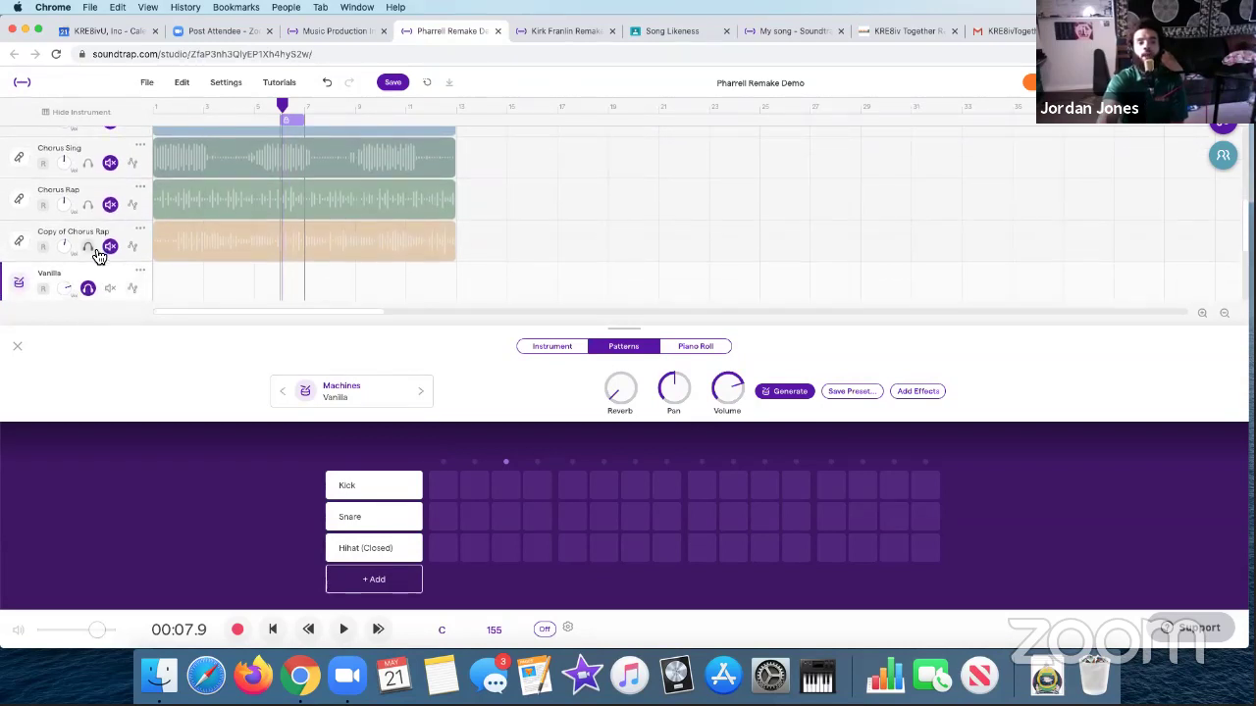
left_click(89, 246)
left_click(88, 204)
left_click(89, 163)
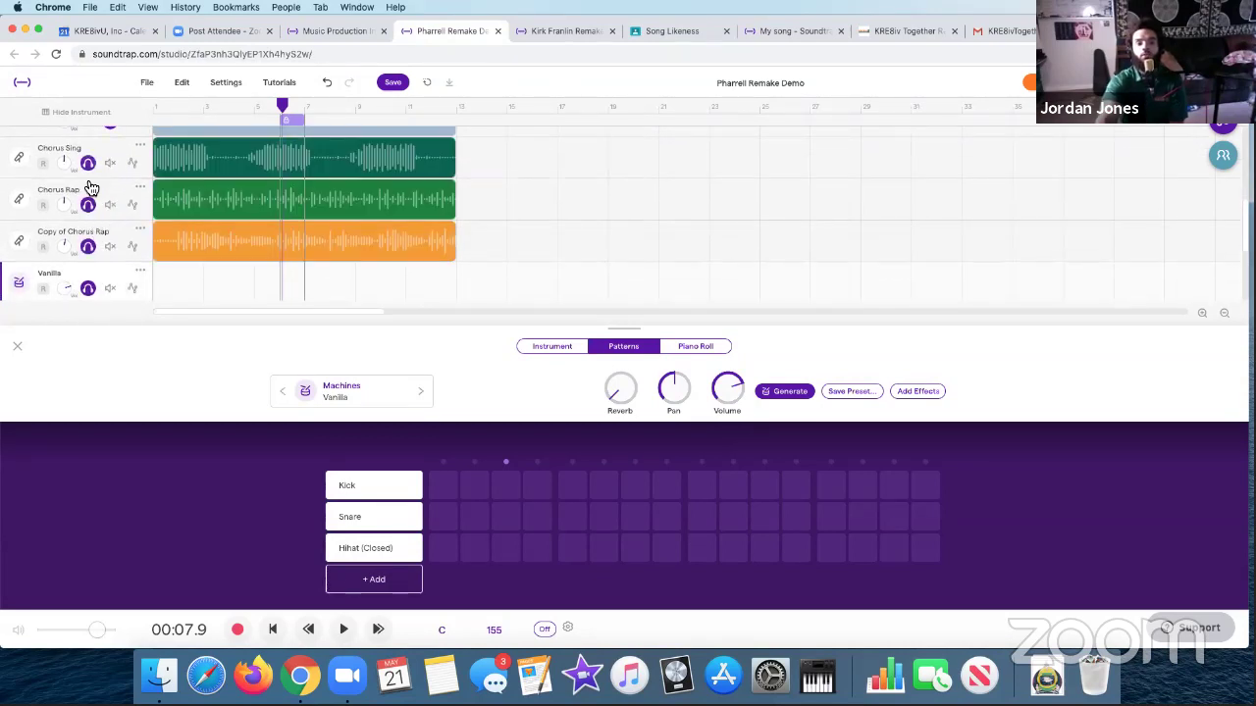
left_click(110, 163)
left_click(109, 204)
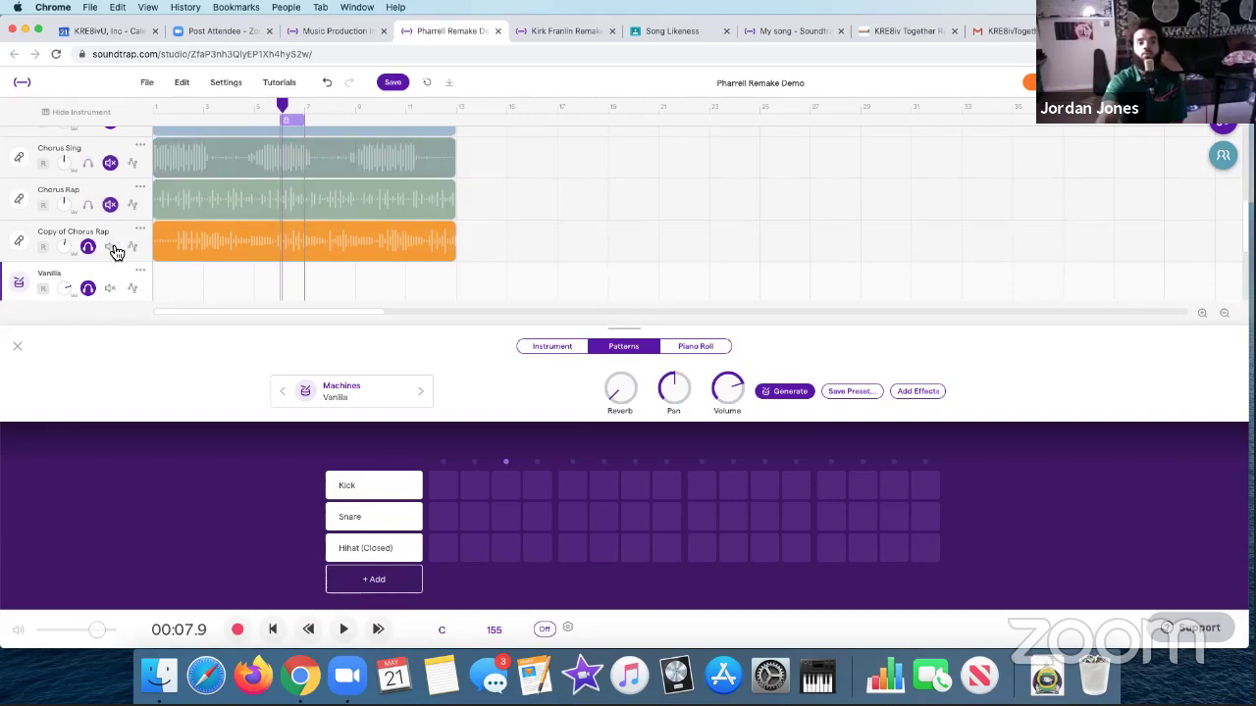
left_click(110, 246)
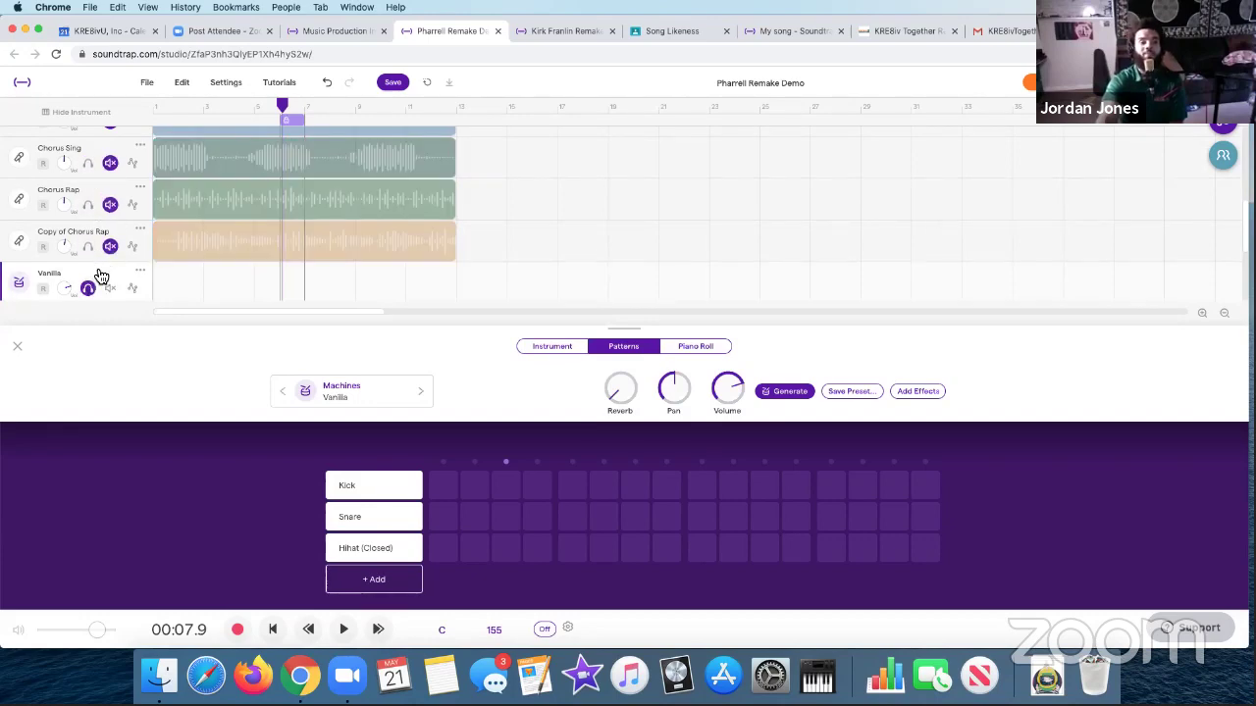
scroll(96, 276, "down", 1)
scroll(114, 252, "up", 5)
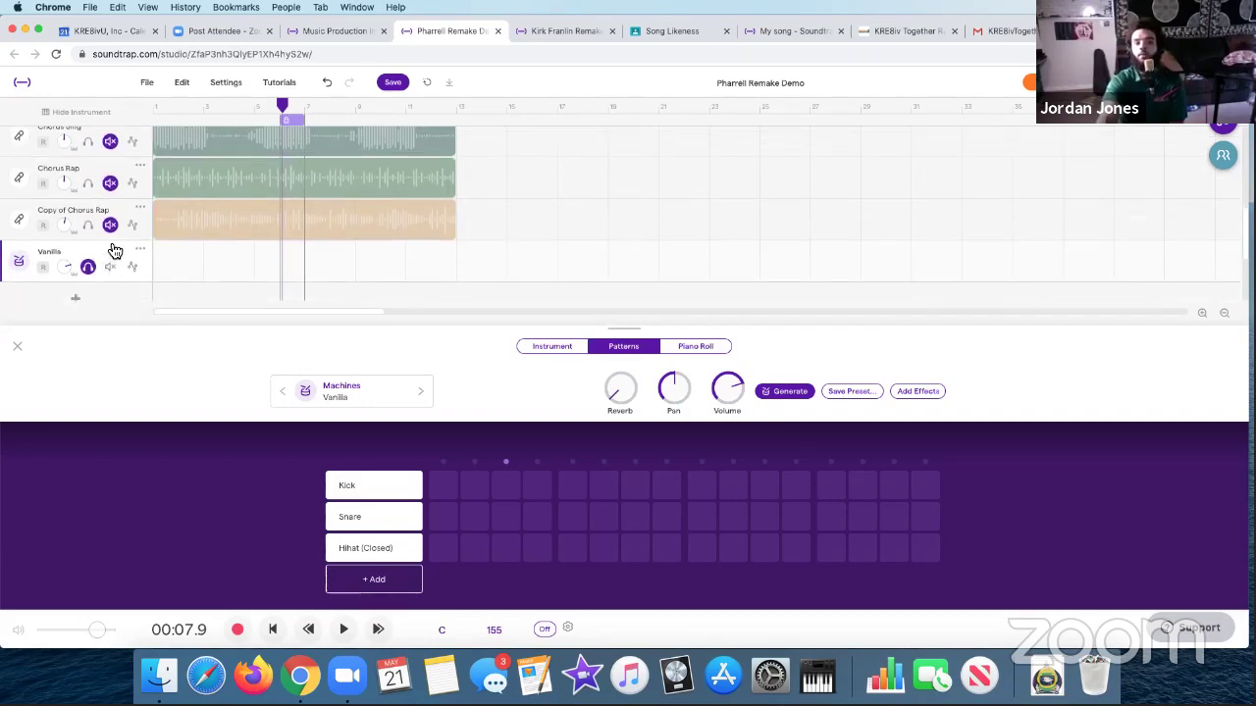
scroll(137, 187, "down", 5)
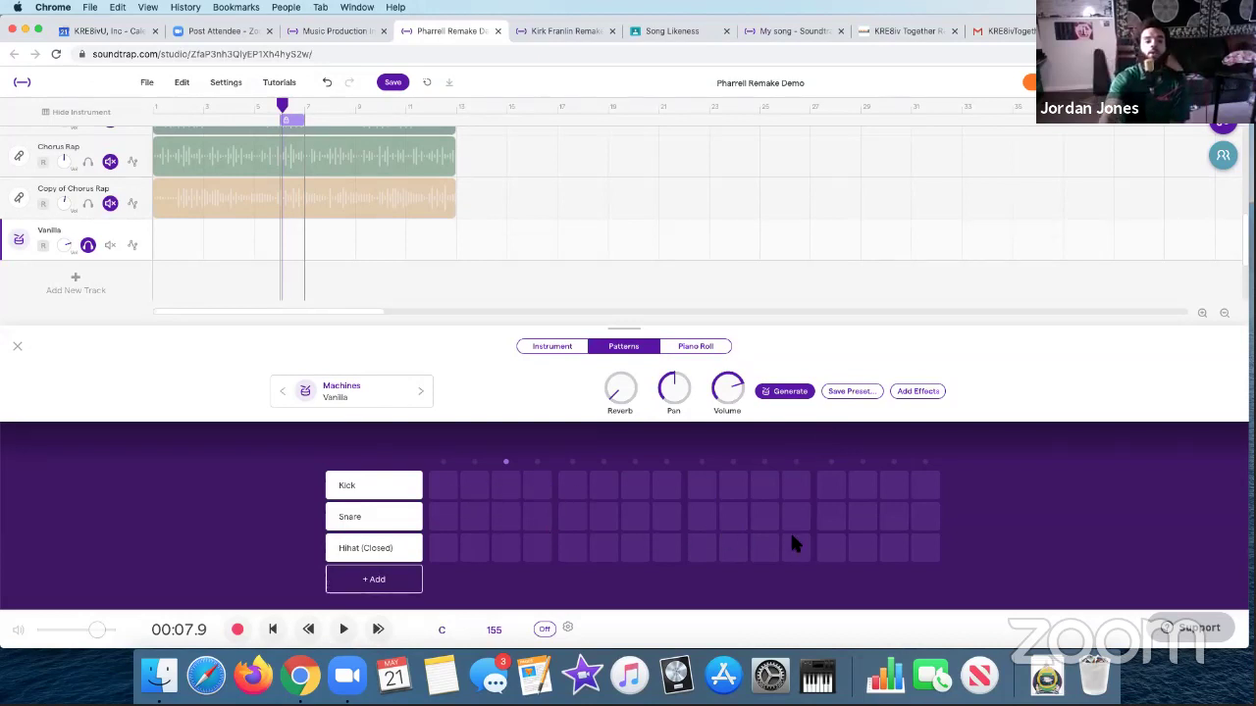
- Place kick hits on steps 1, 4, 7, 11 and 14 of the Vanilla track's pattern grid
left_click(442, 484)
left_click(537, 485)
left_click(635, 485)
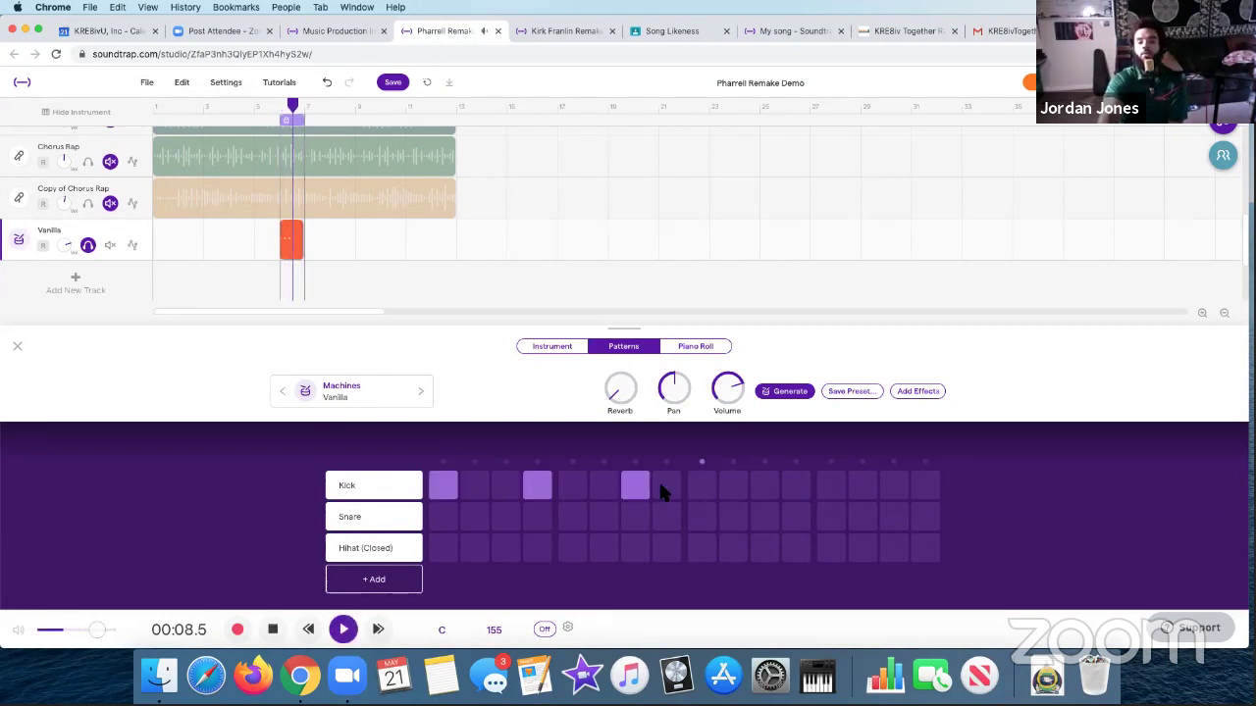
left_click(764, 485)
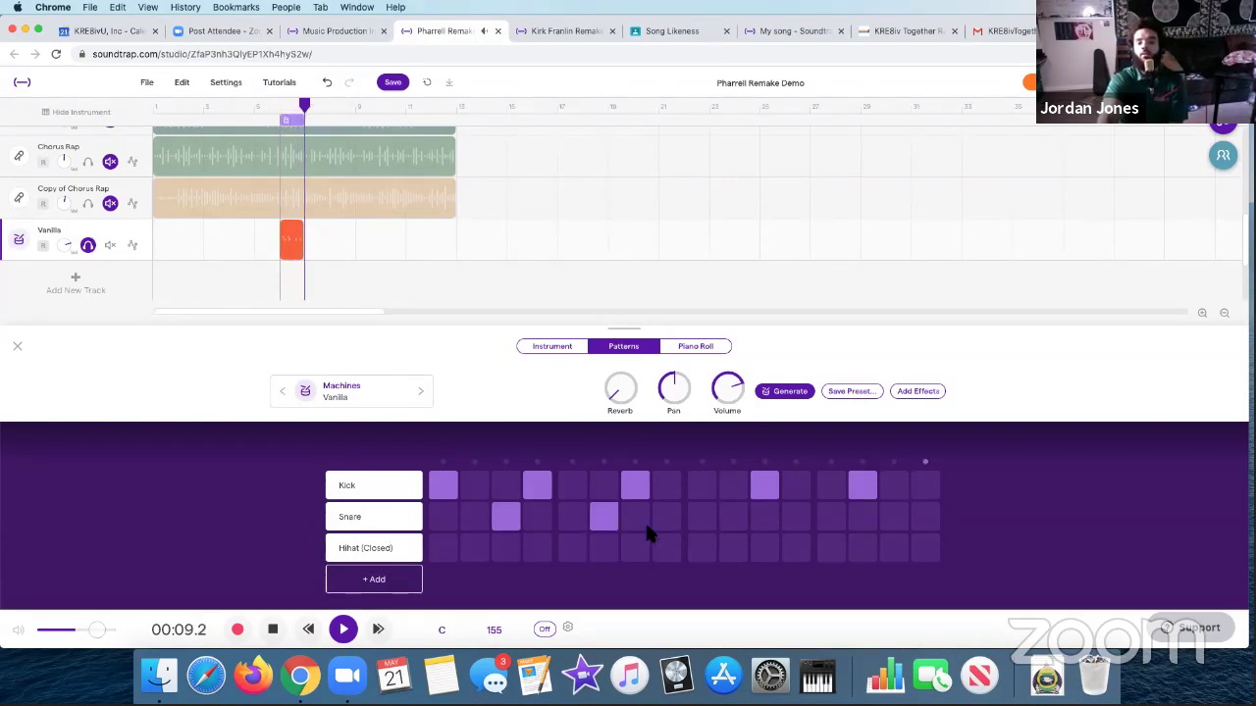
- Rework the snare row so it hits only on steps 5 and 13, and stop playback
left_click(736, 520)
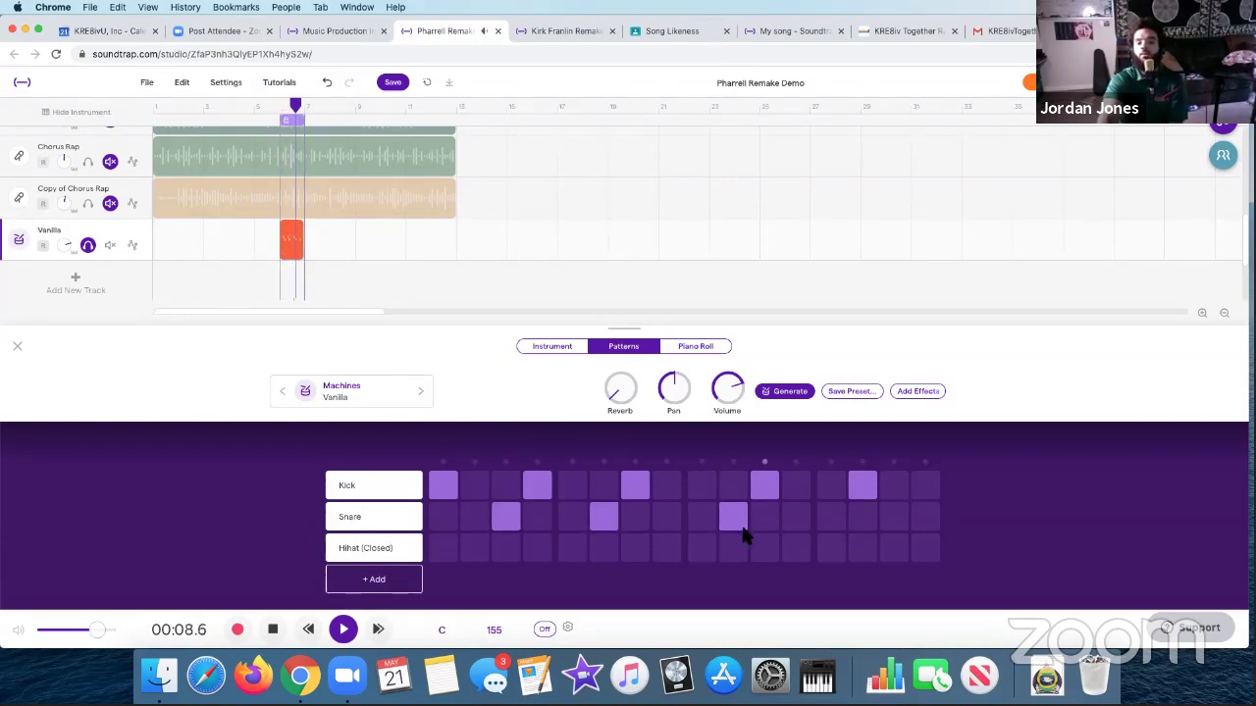
left_click(859, 522)
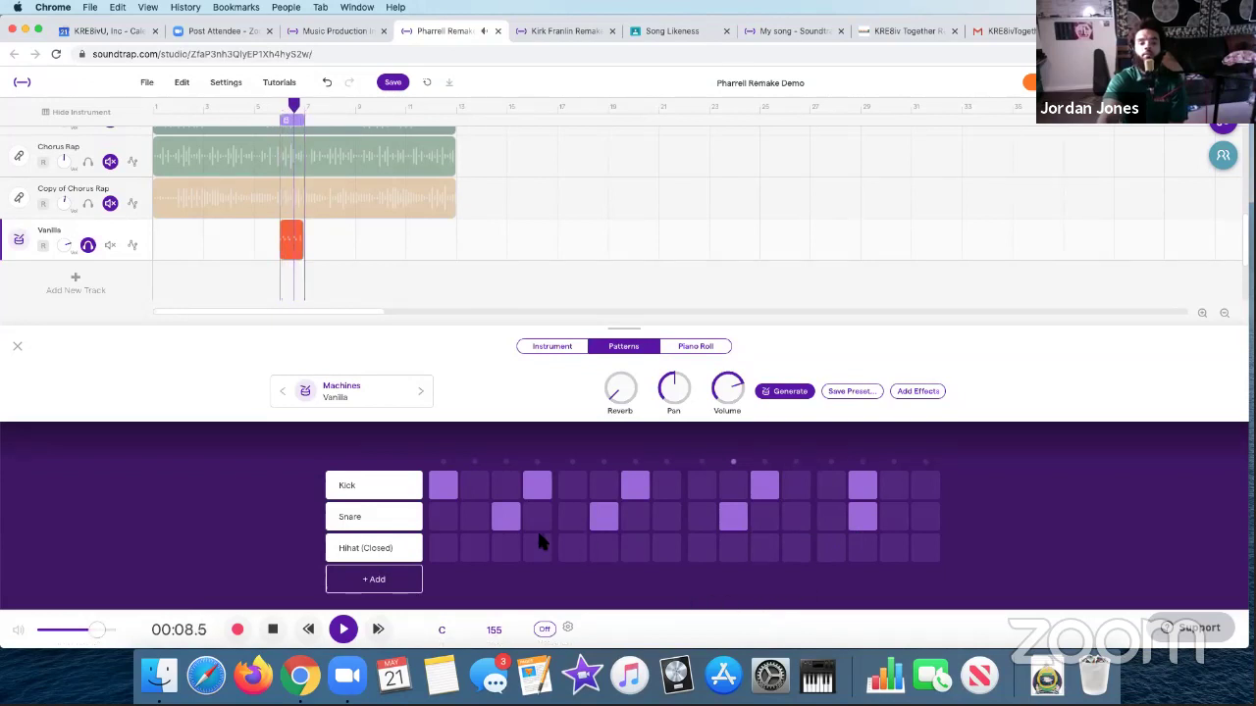
left_click(603, 517)
left_click(862, 516)
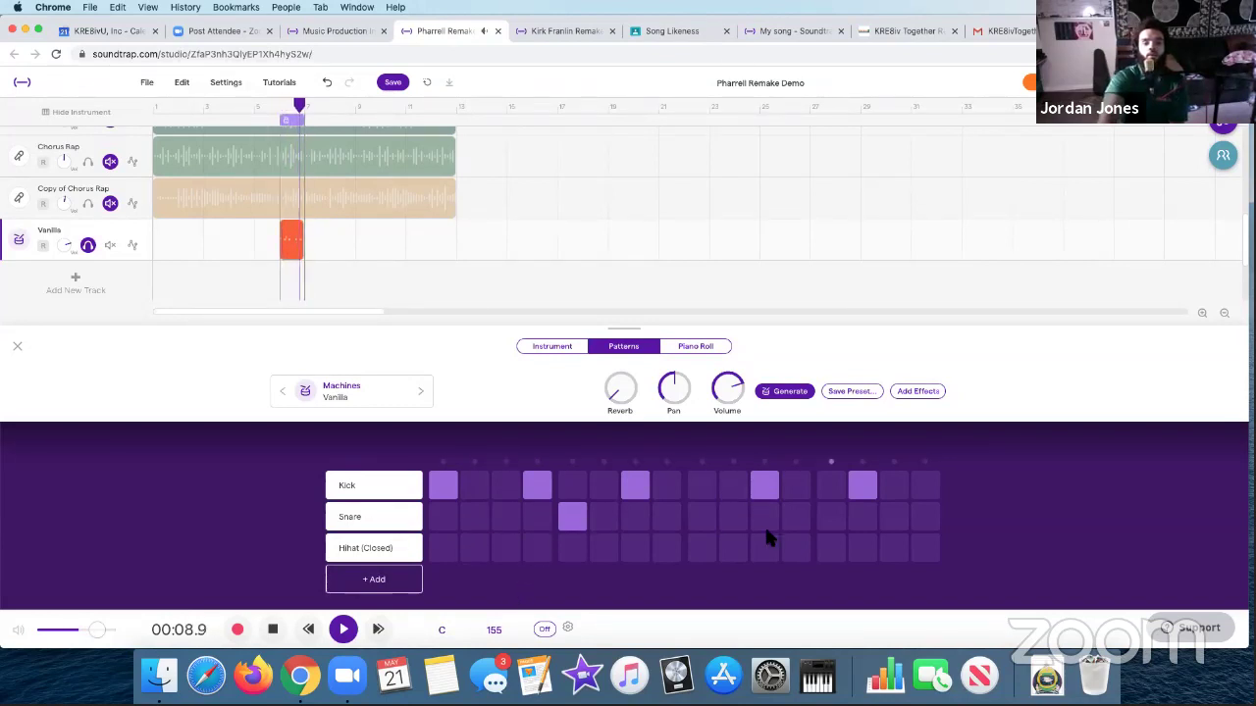
left_click(827, 517)
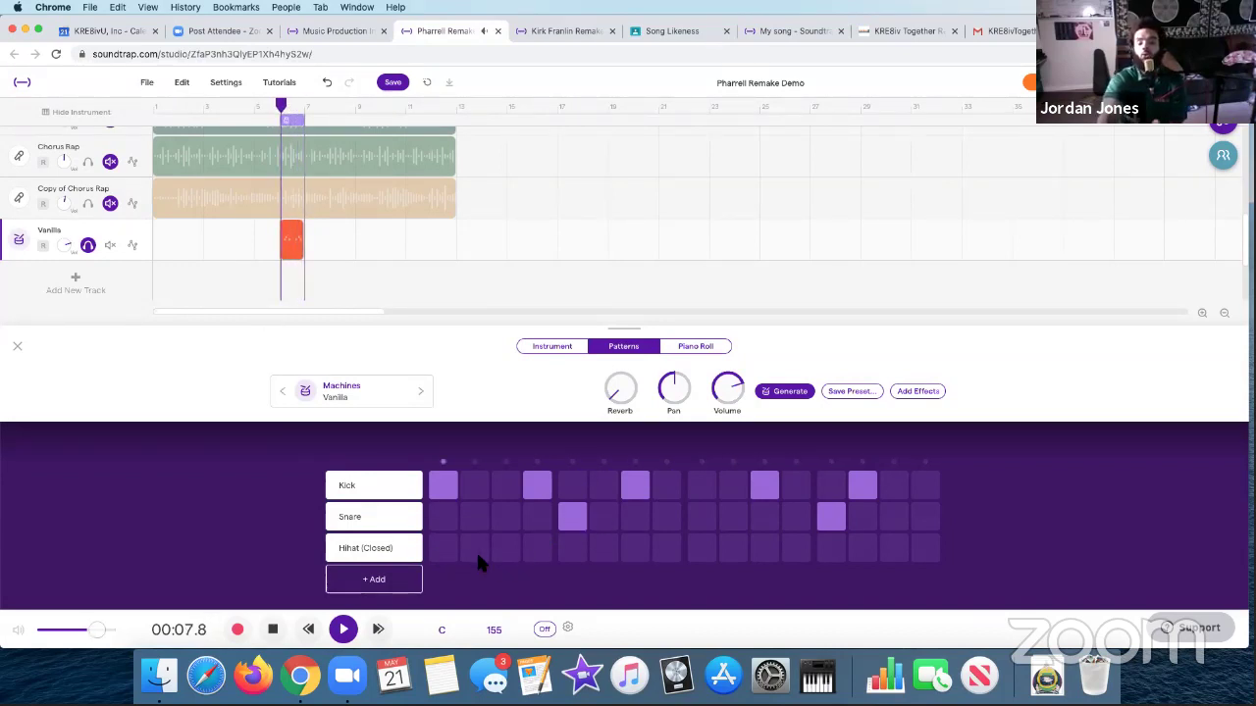
left_click(274, 632)
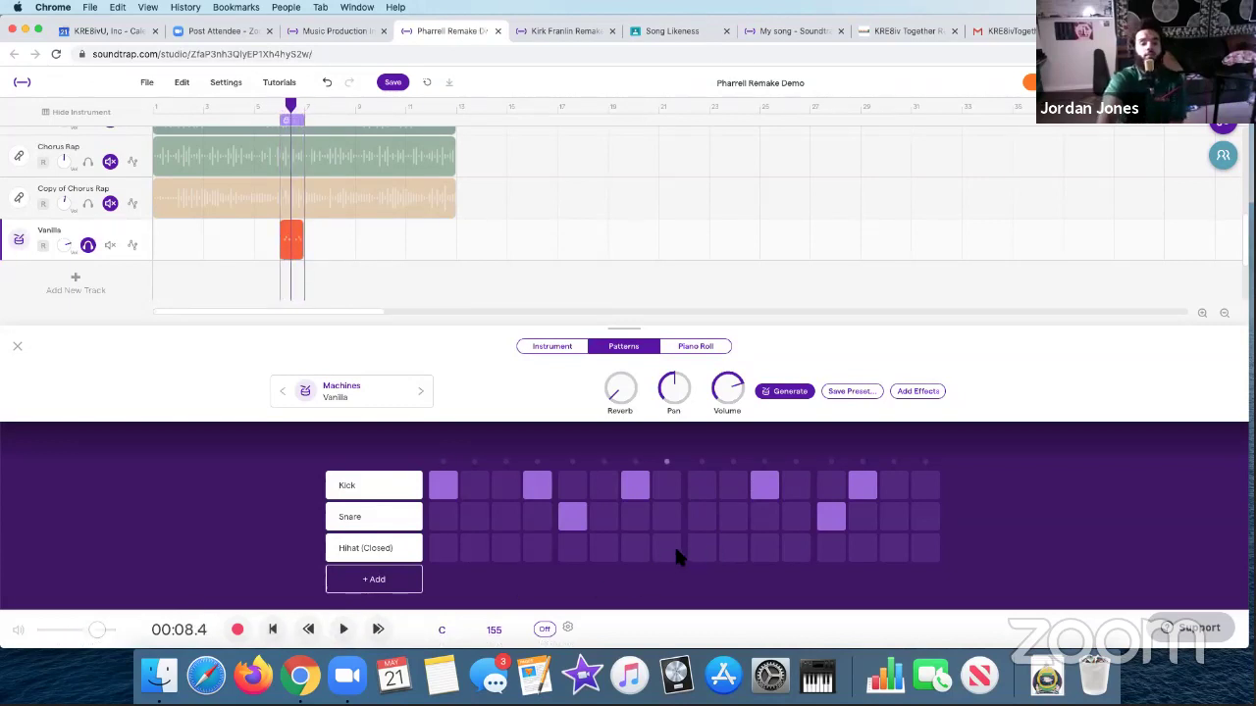
- Place closed hi-hat hits on steps 1, 2, 5, 7, 8 and 13, and add snare hits on steps 9 and 11 while listening
left_click(445, 548)
left_click(474, 547)
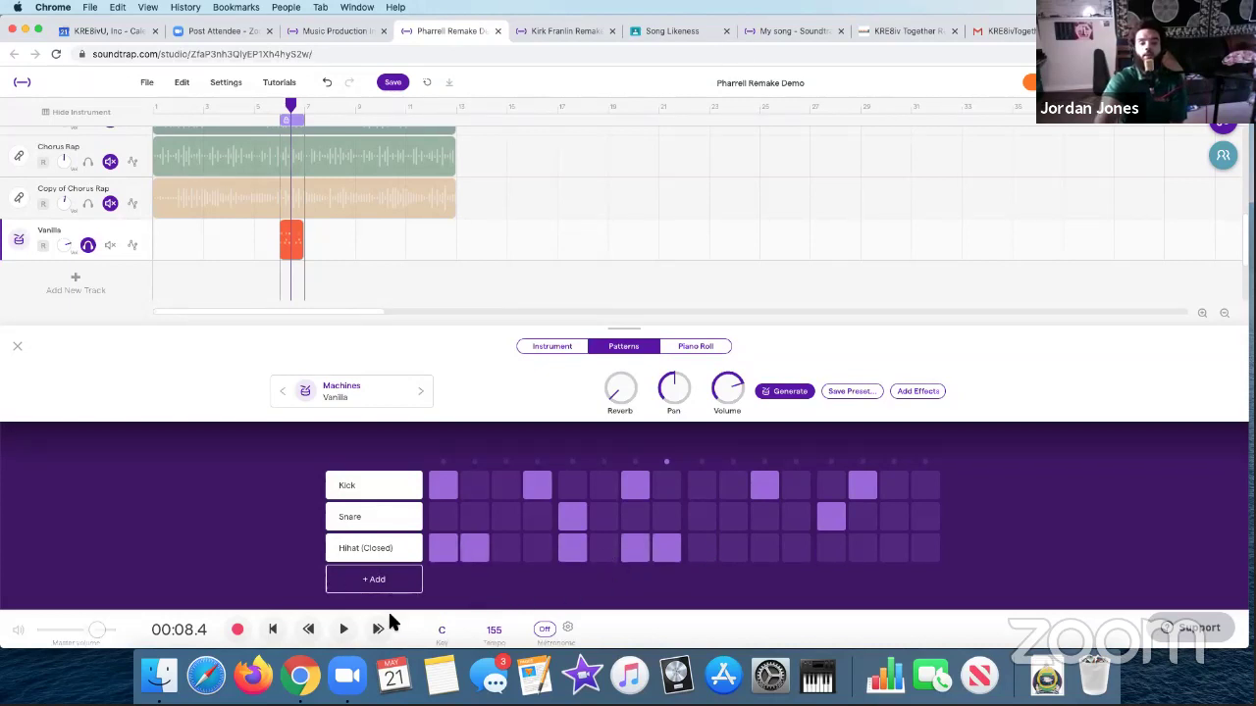
left_click(345, 629)
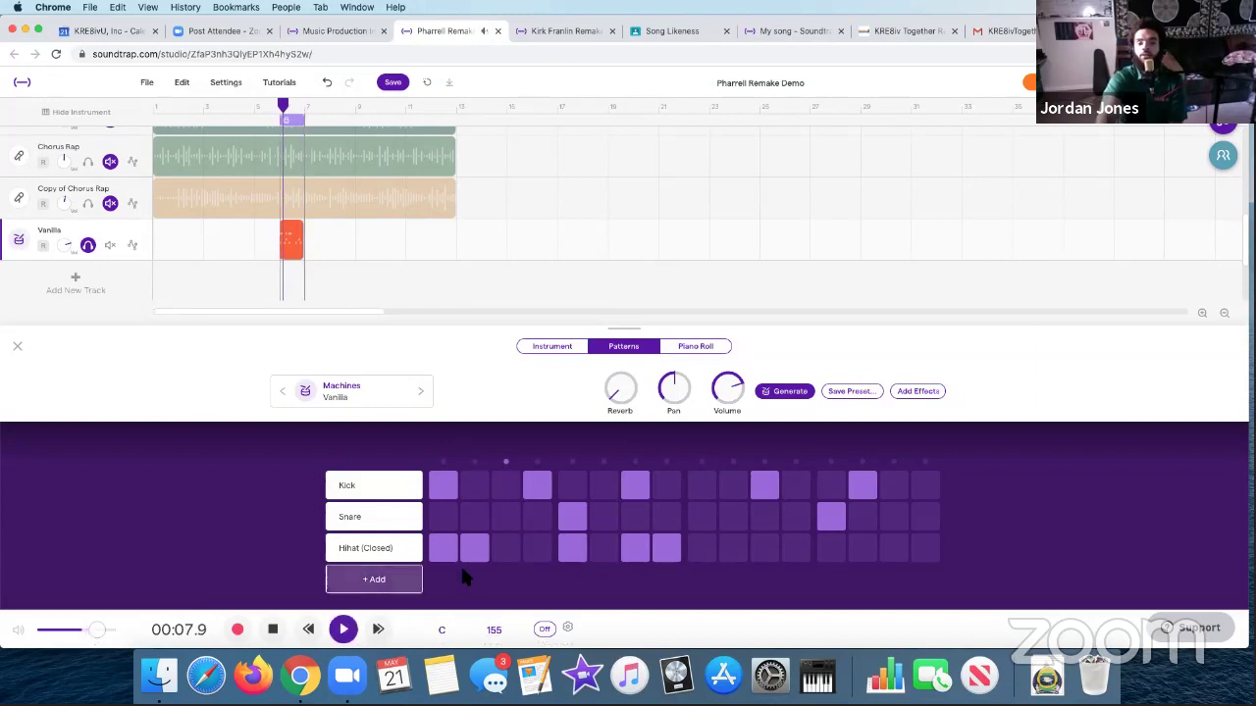
left_click(704, 520)
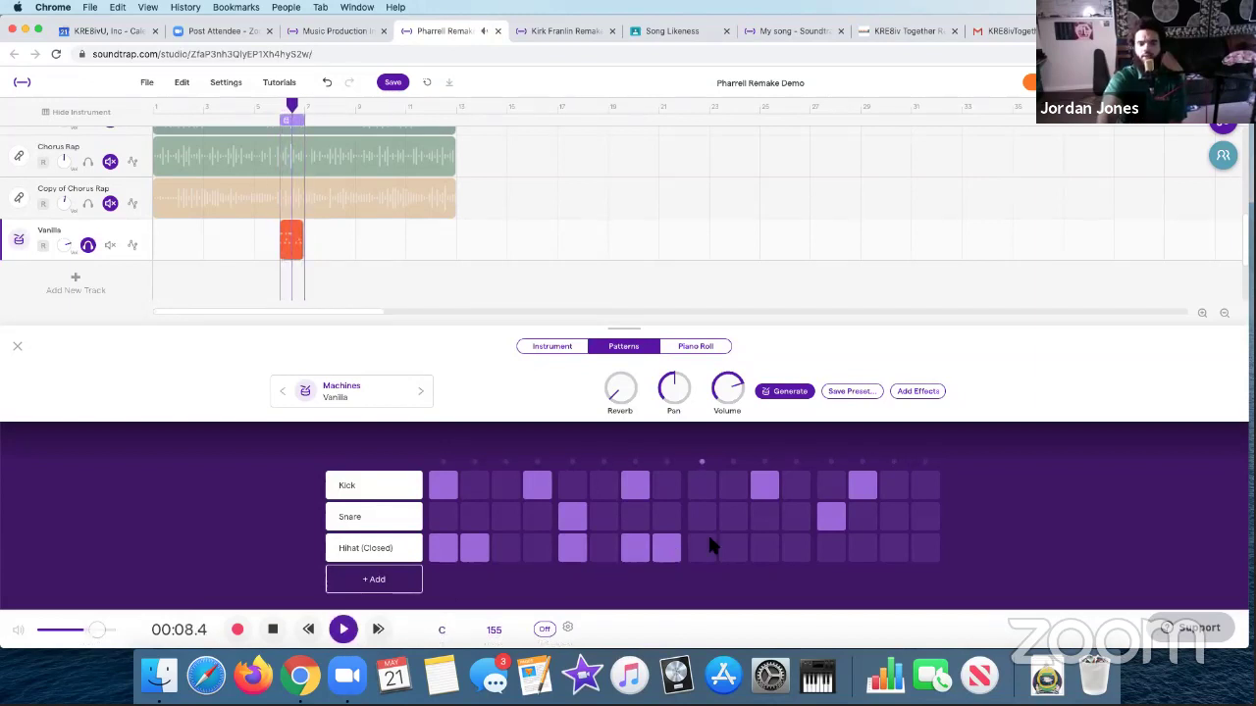
left_click(770, 518)
left_click(822, 549)
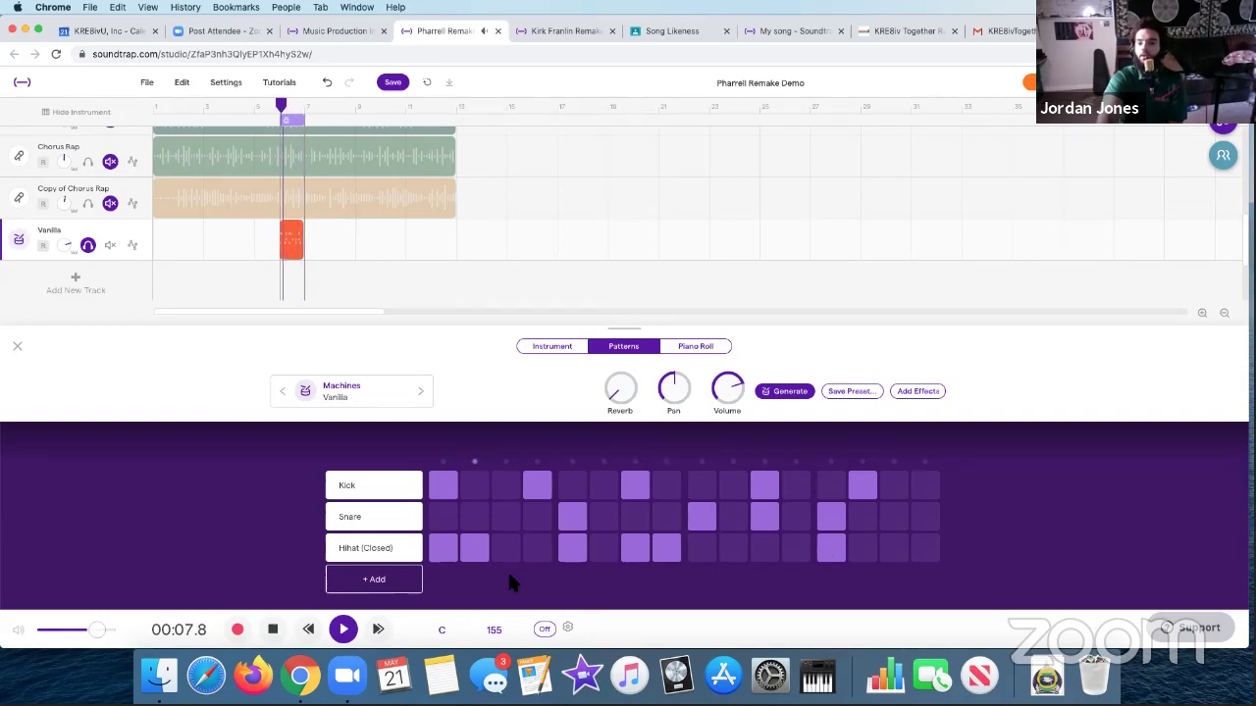
left_click(272, 629)
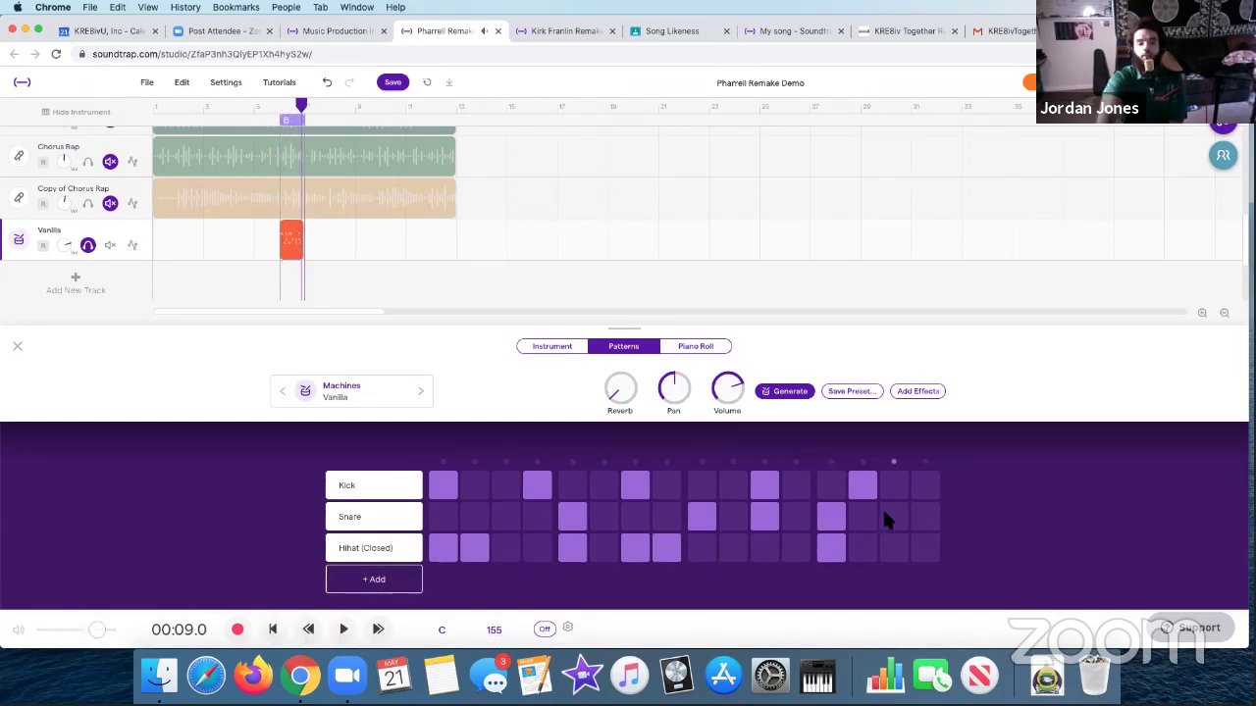
- Switch the drum track's sound to the Danger Harsh Funker preset and listen to the pattern with it
left_click(423, 396)
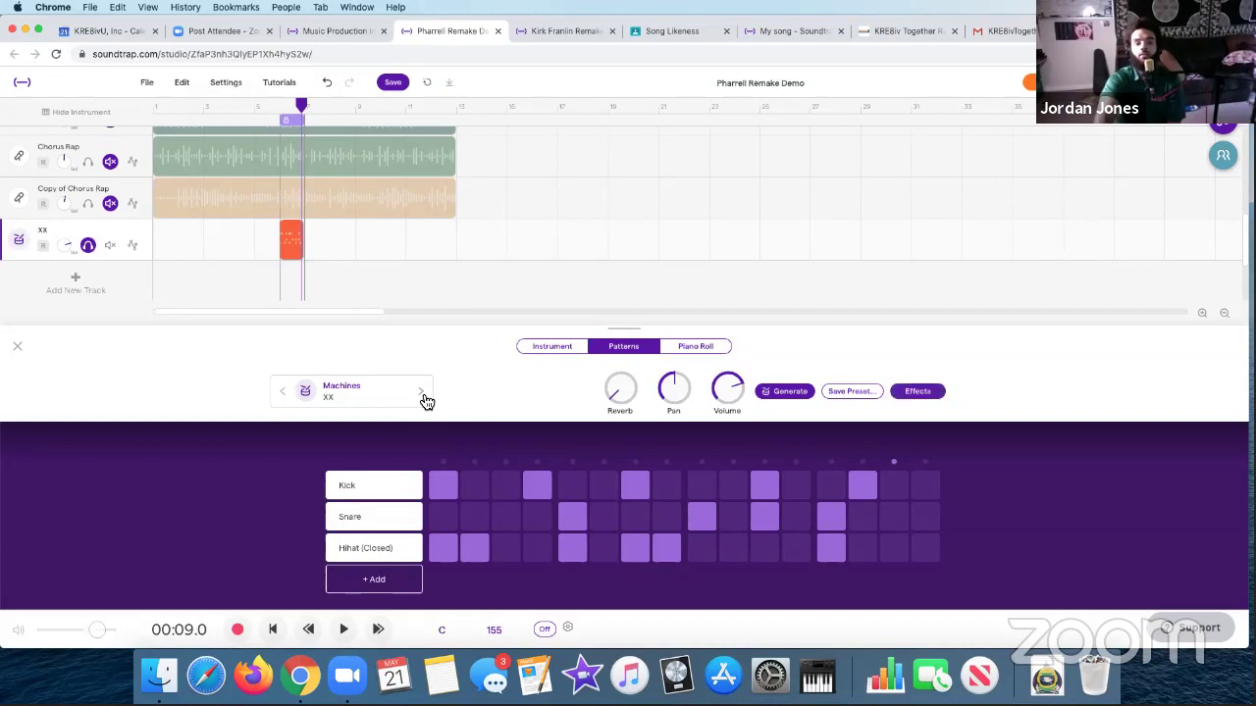
left_click(424, 397)
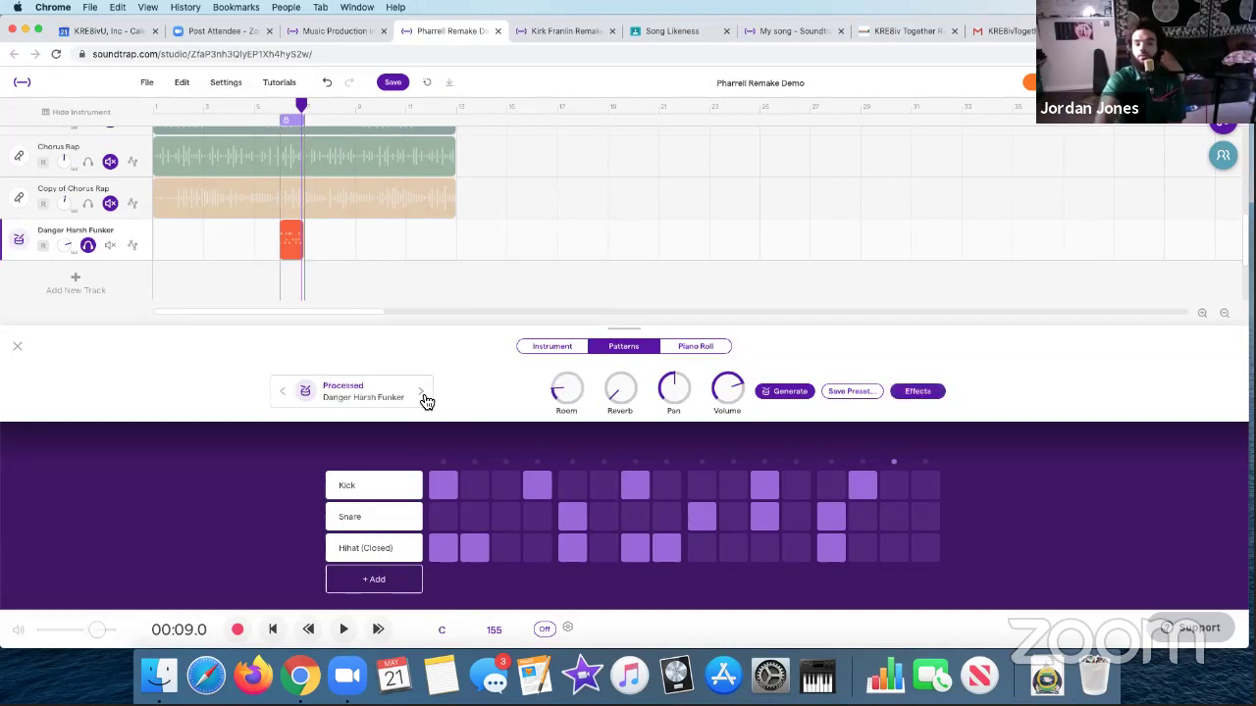
left_click(344, 630)
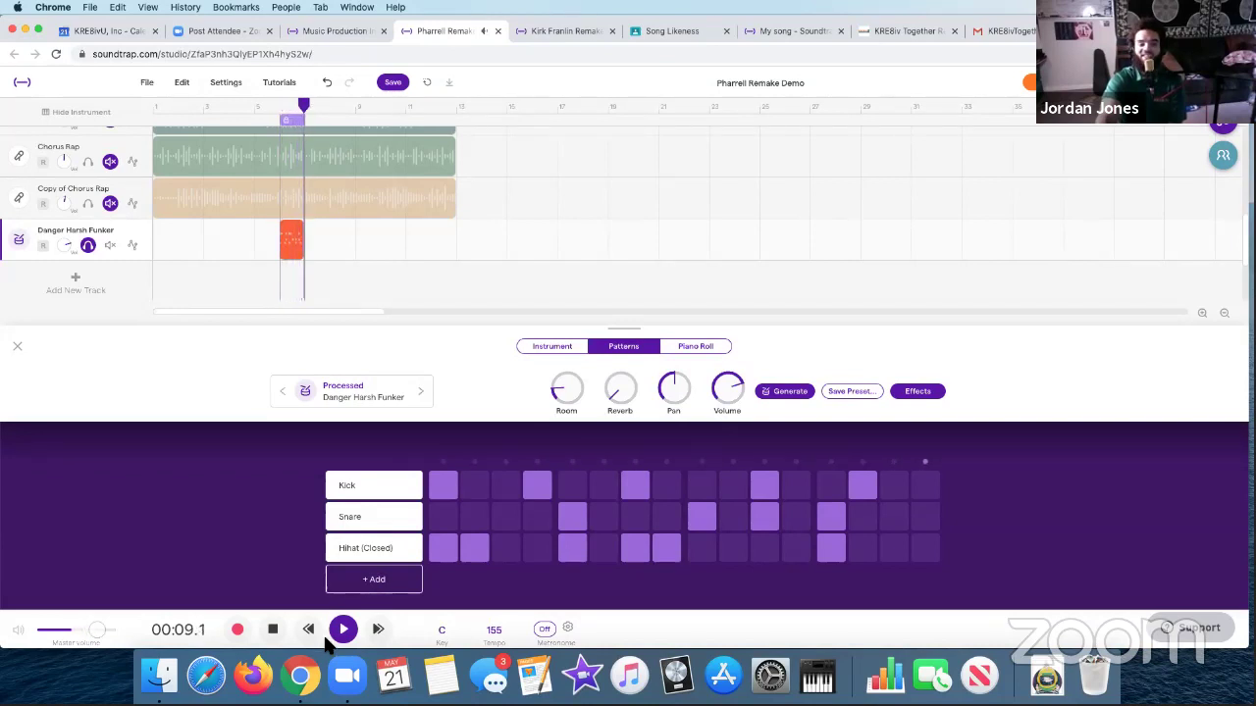
left_click(272, 628)
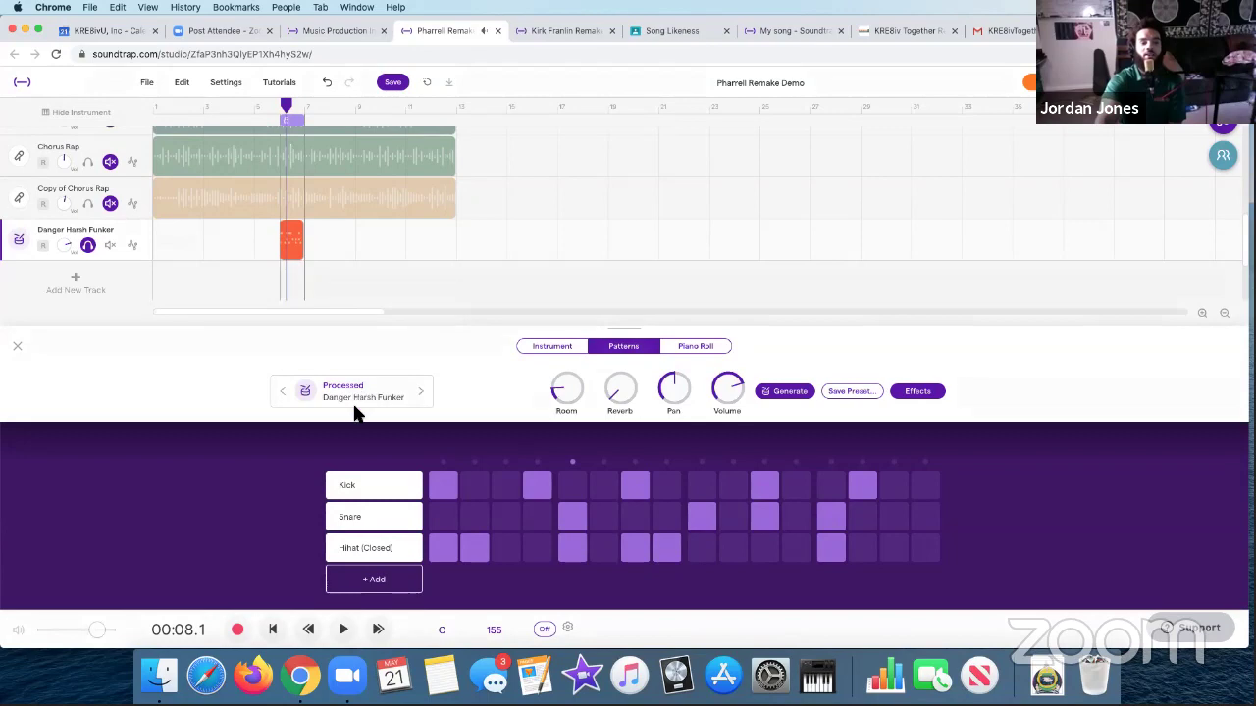
- Choose the Dry Chips drum machine preset for the track and play the pattern with it
left_click(330, 383)
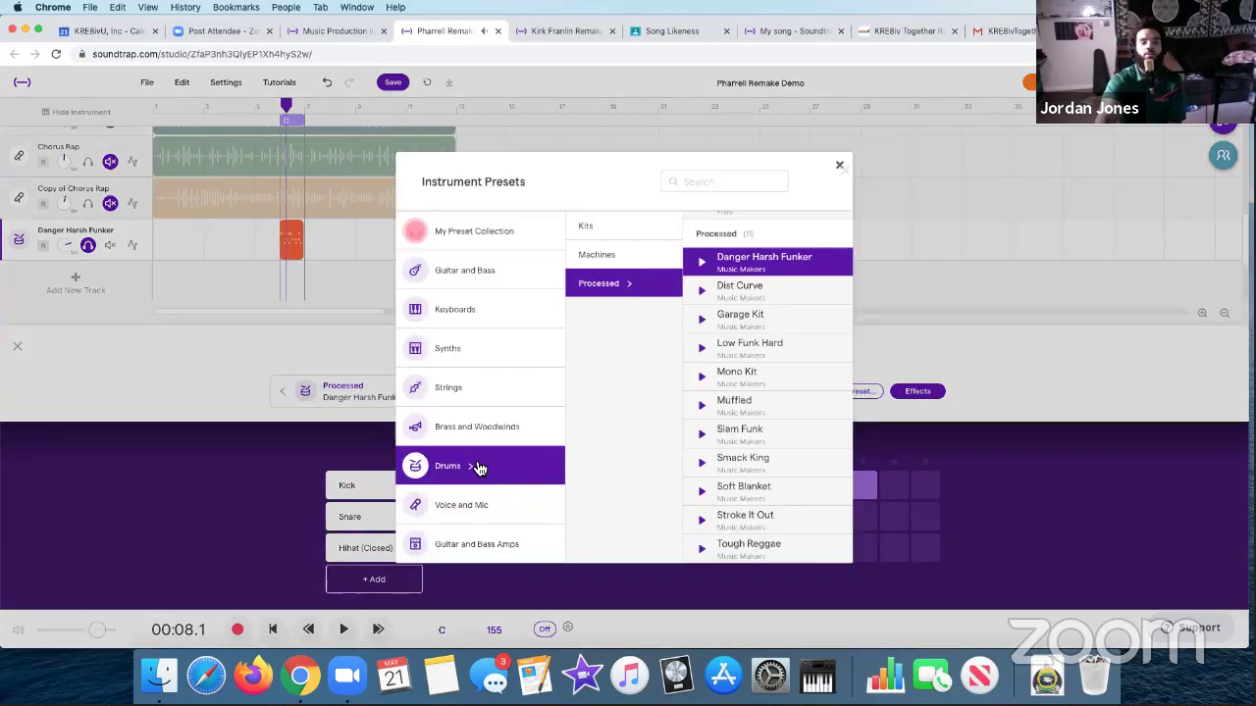
scroll(748, 265, "up", 6)
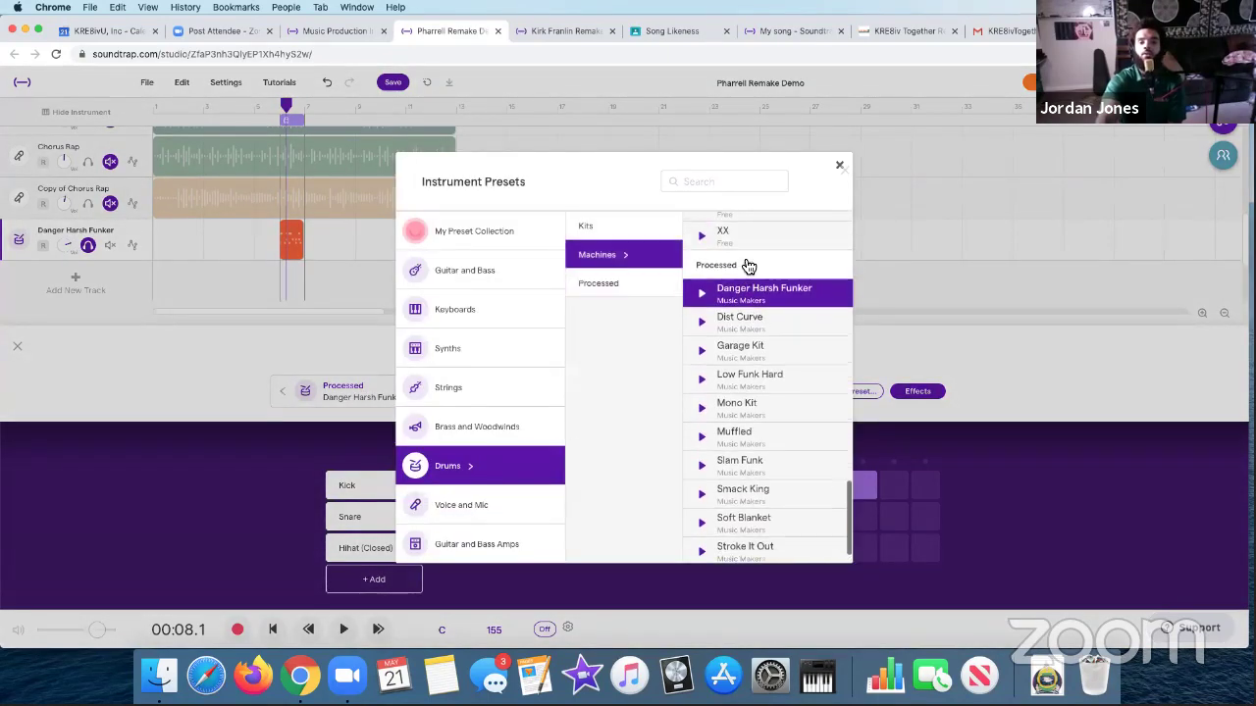
scroll(748, 265, "up", 5)
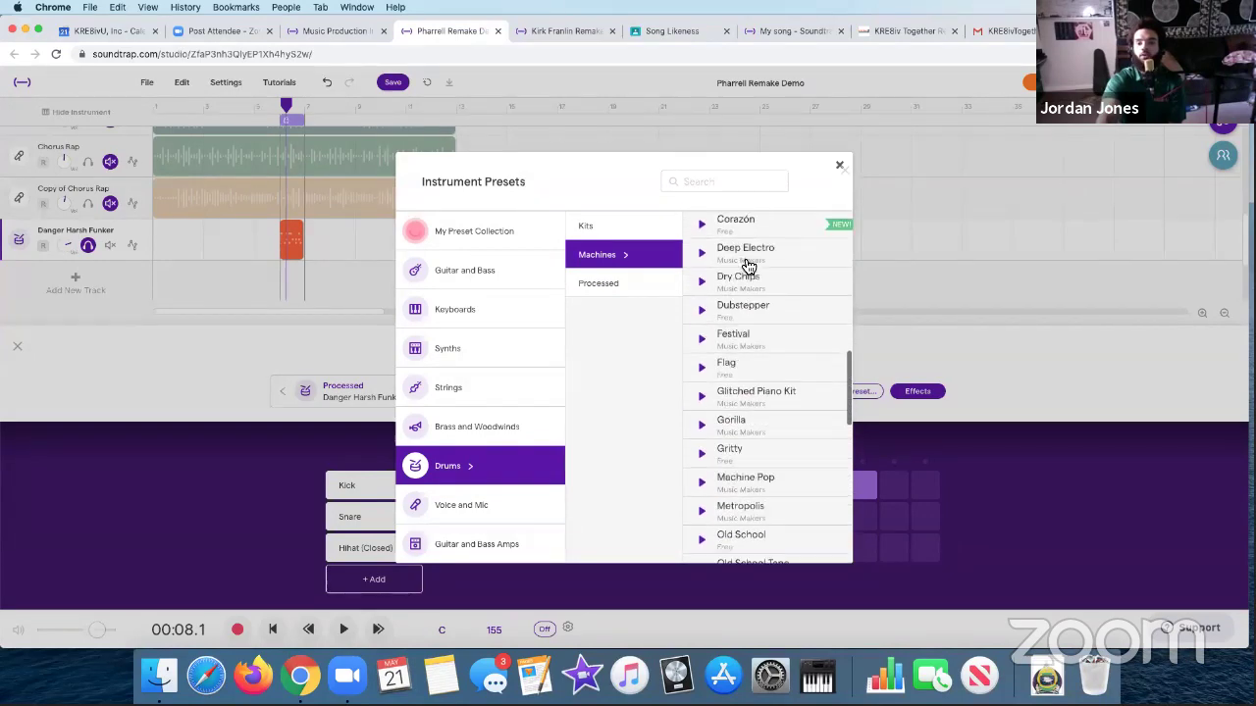
left_click(753, 284)
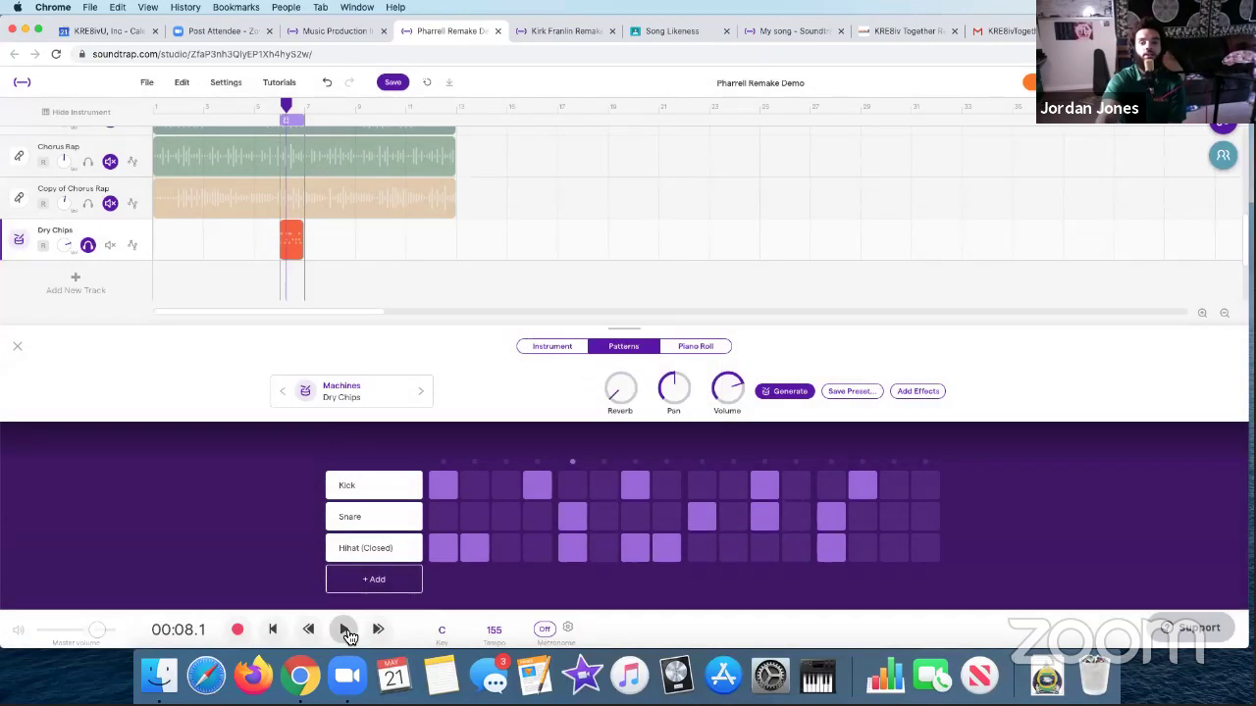
left_click(344, 629)
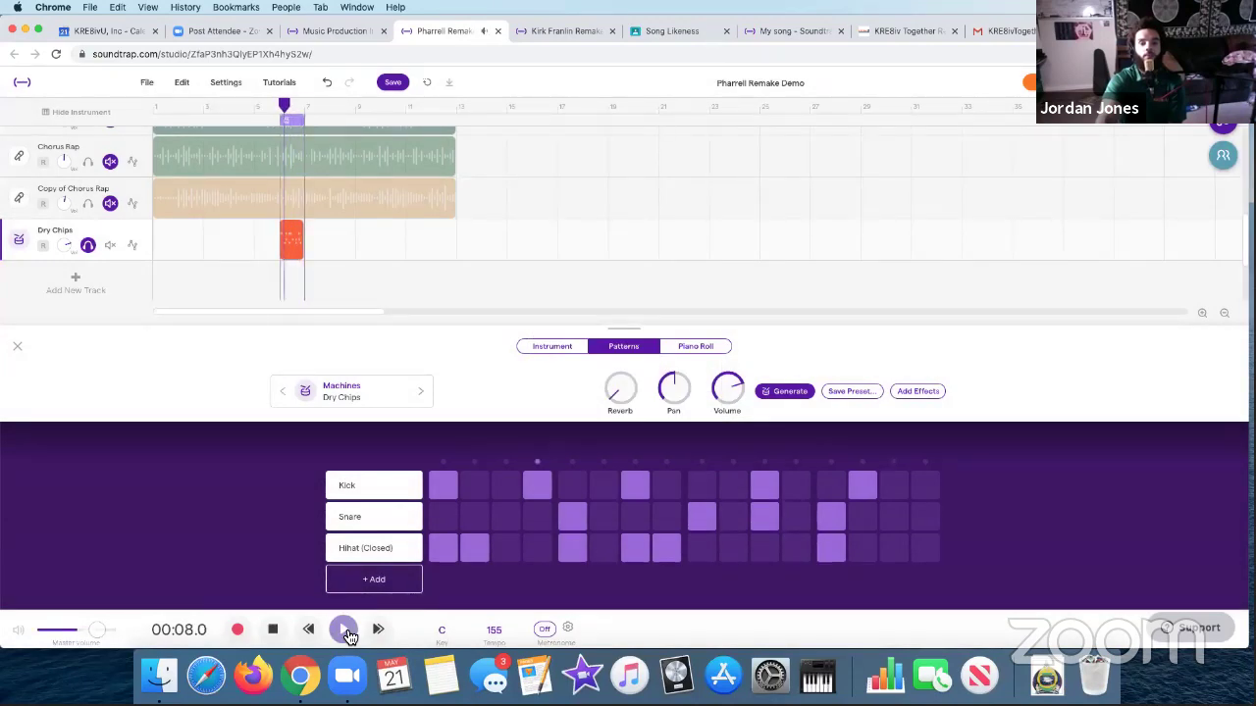
left_click(343, 629)
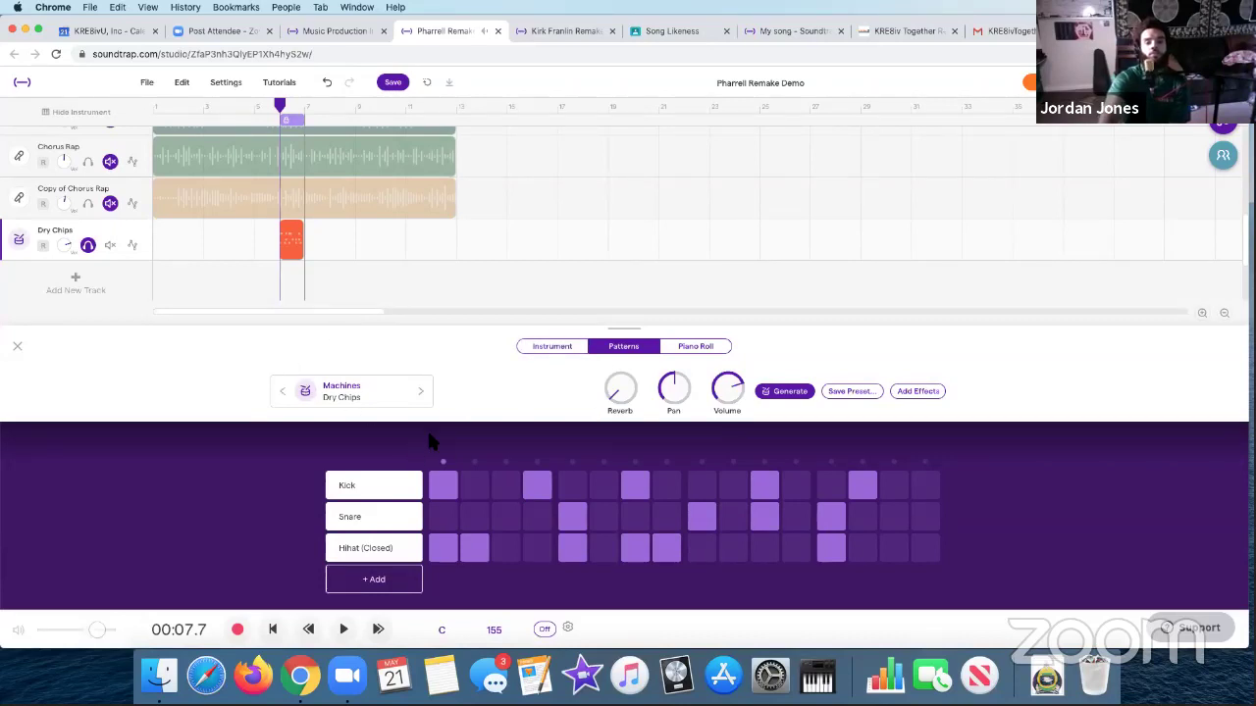
- Close the instrument editor, mute the Dry Chips track, and unmute all the other tracks of the remake
left_click(17, 350)
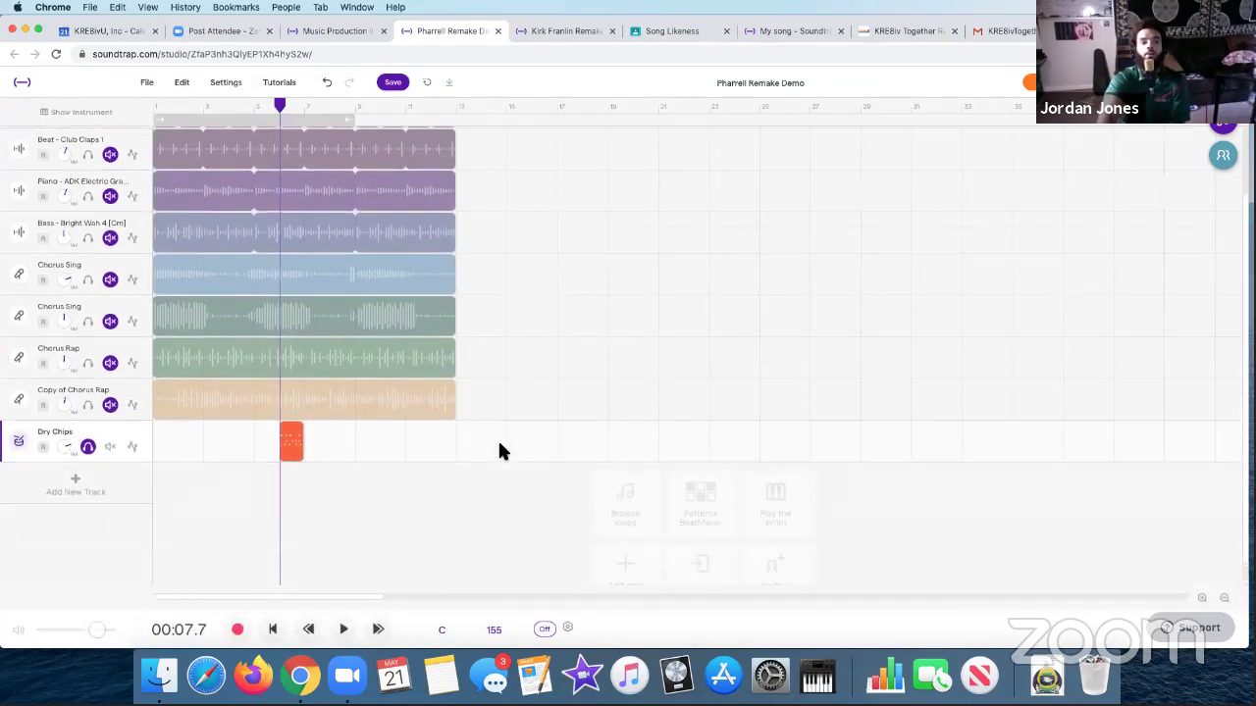
left_click(88, 529)
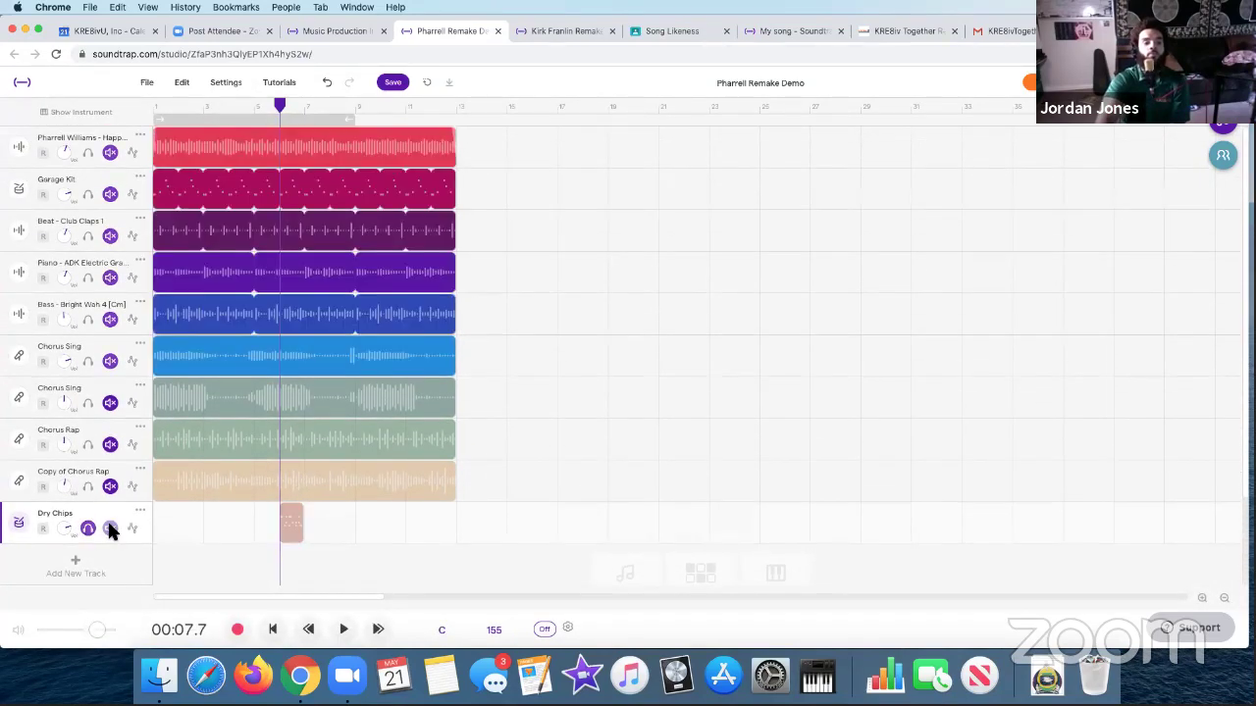
left_click(110, 402)
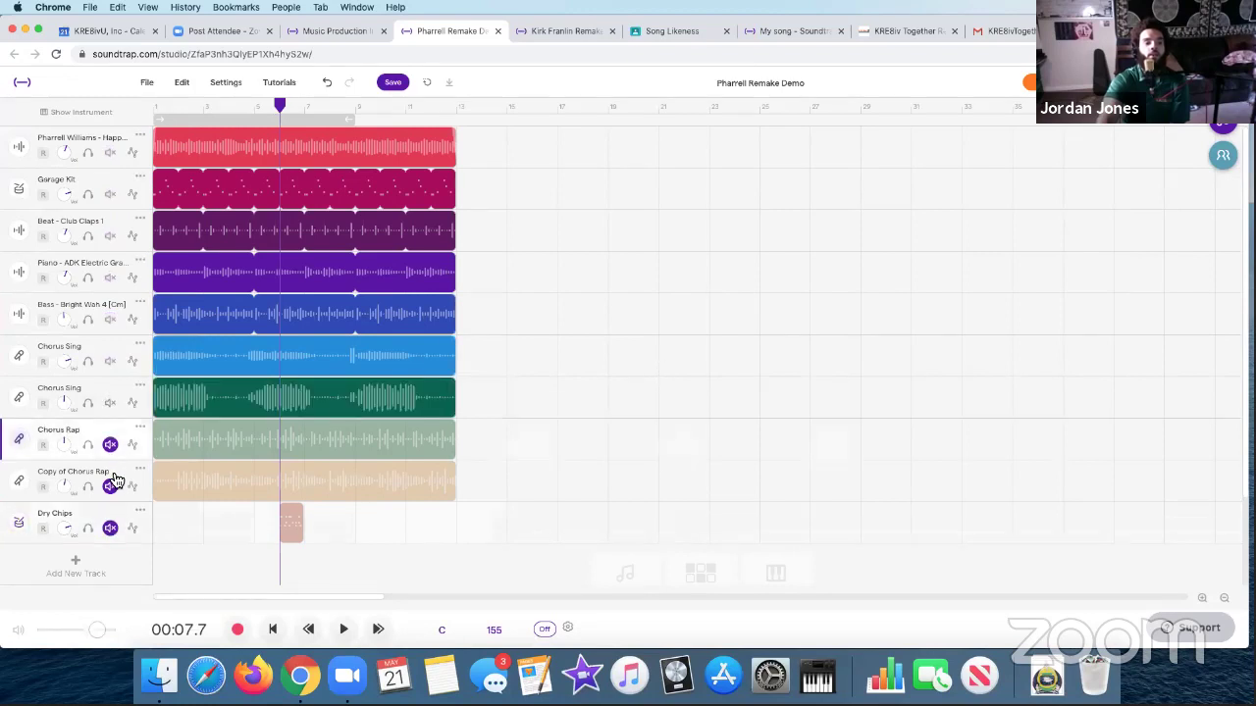
left_click(111, 485)
left_click(110, 444)
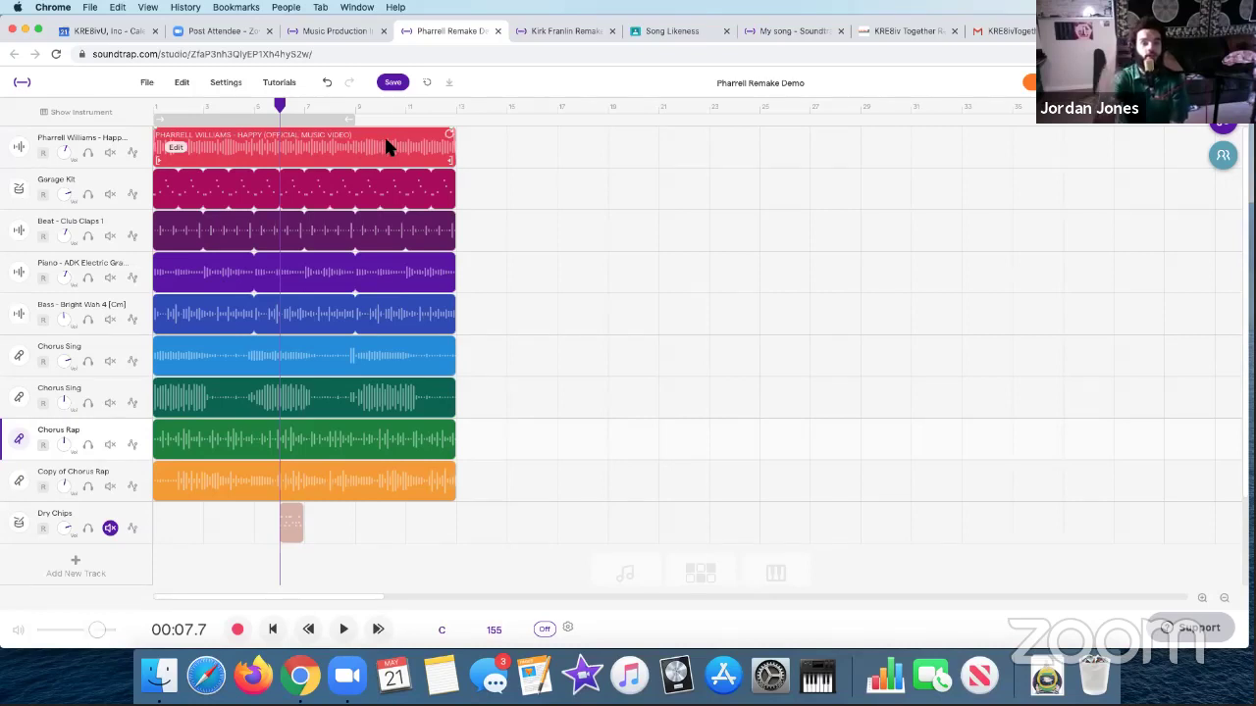
- Demonstrate muting and soloing on the Pharrell Williams reference track, leaving it soloed
left_click(110, 154)
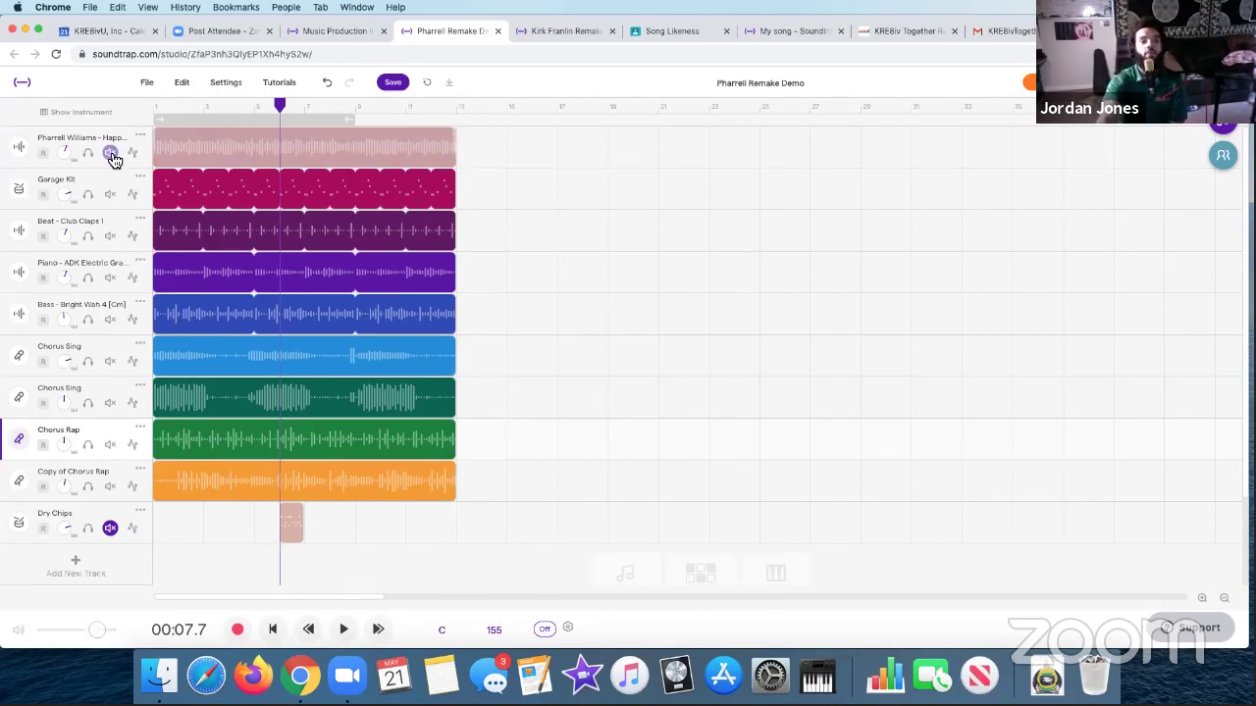
left_click(110, 154)
left_click(88, 154)
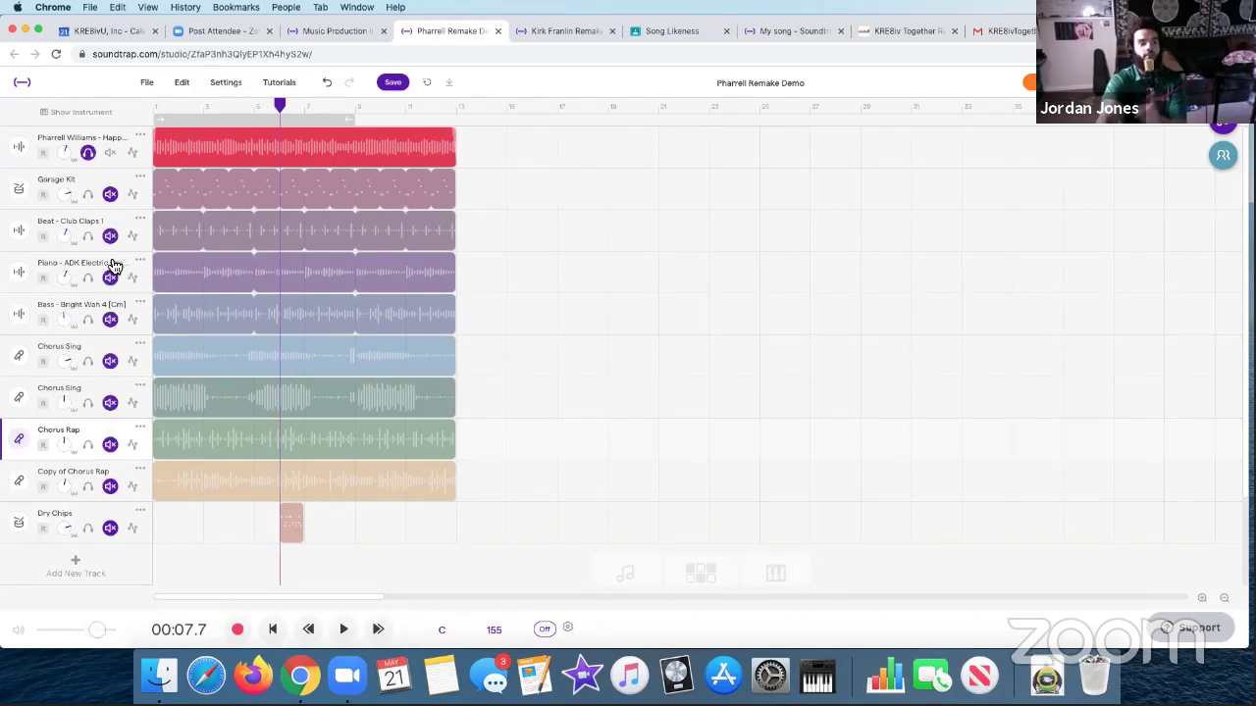
left_click(108, 155)
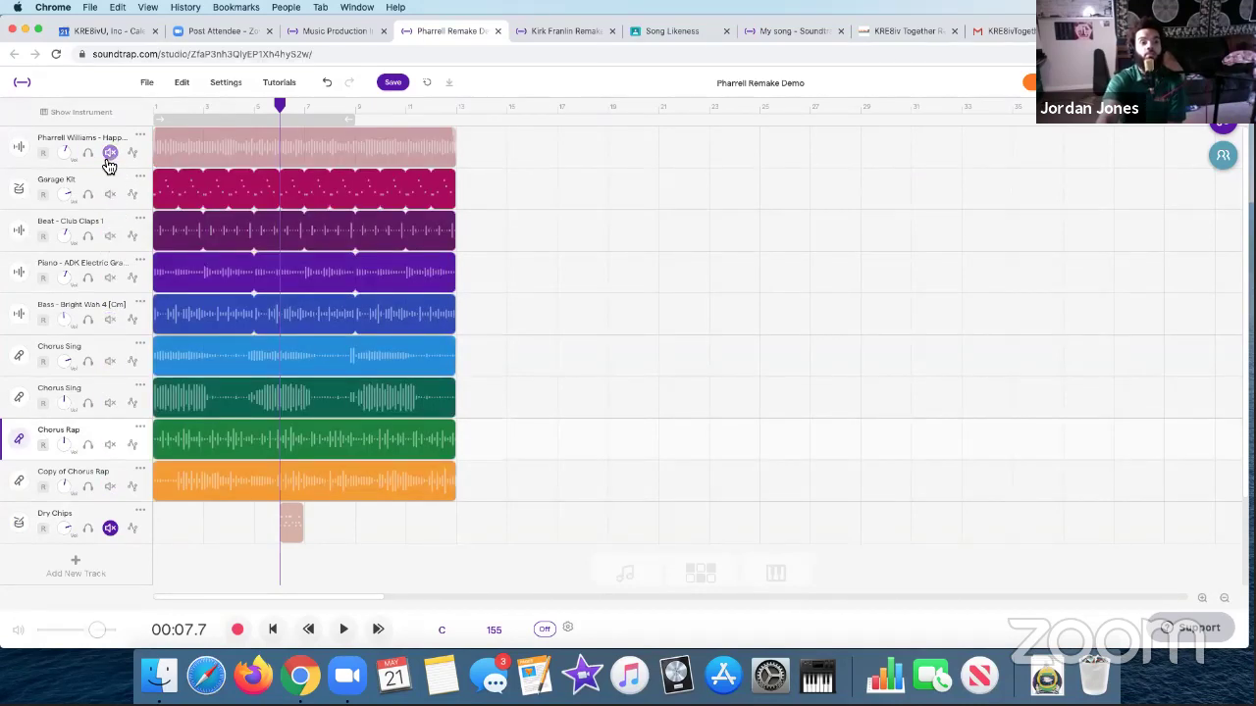
left_click(106, 157)
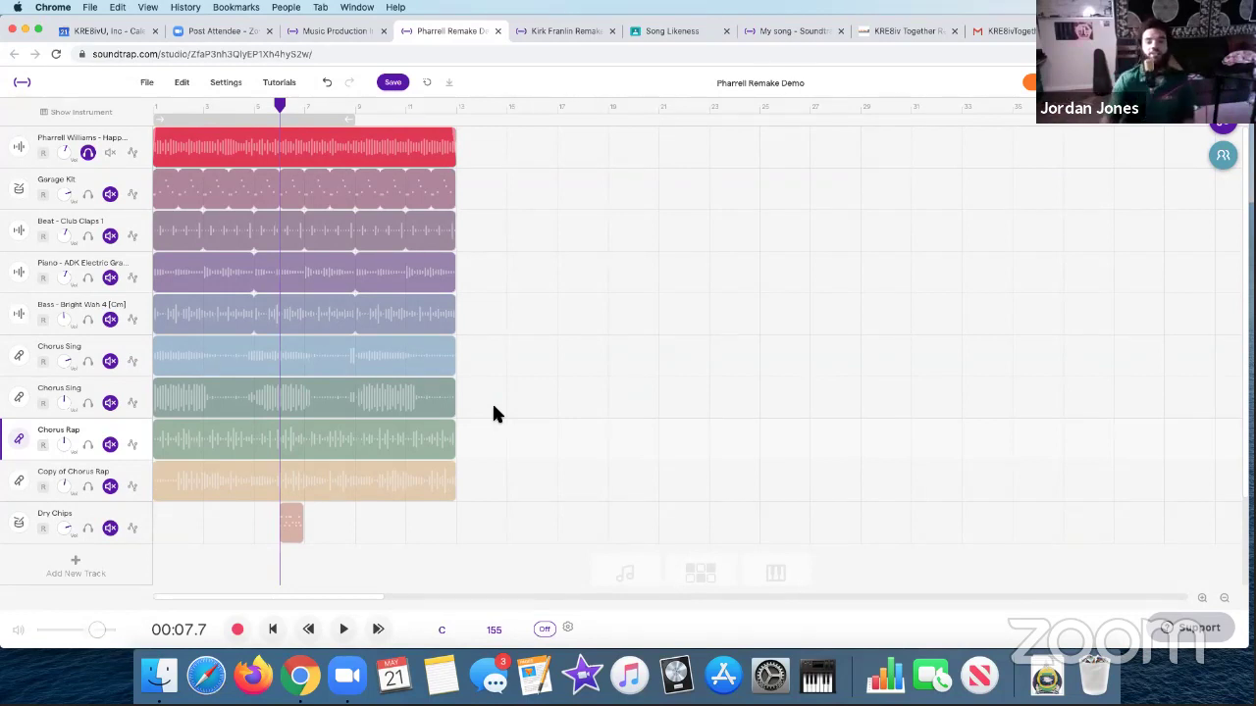
- Solo the Pharrell Williams reference track, listen to a passage of it, and stop playback
left_click(111, 155)
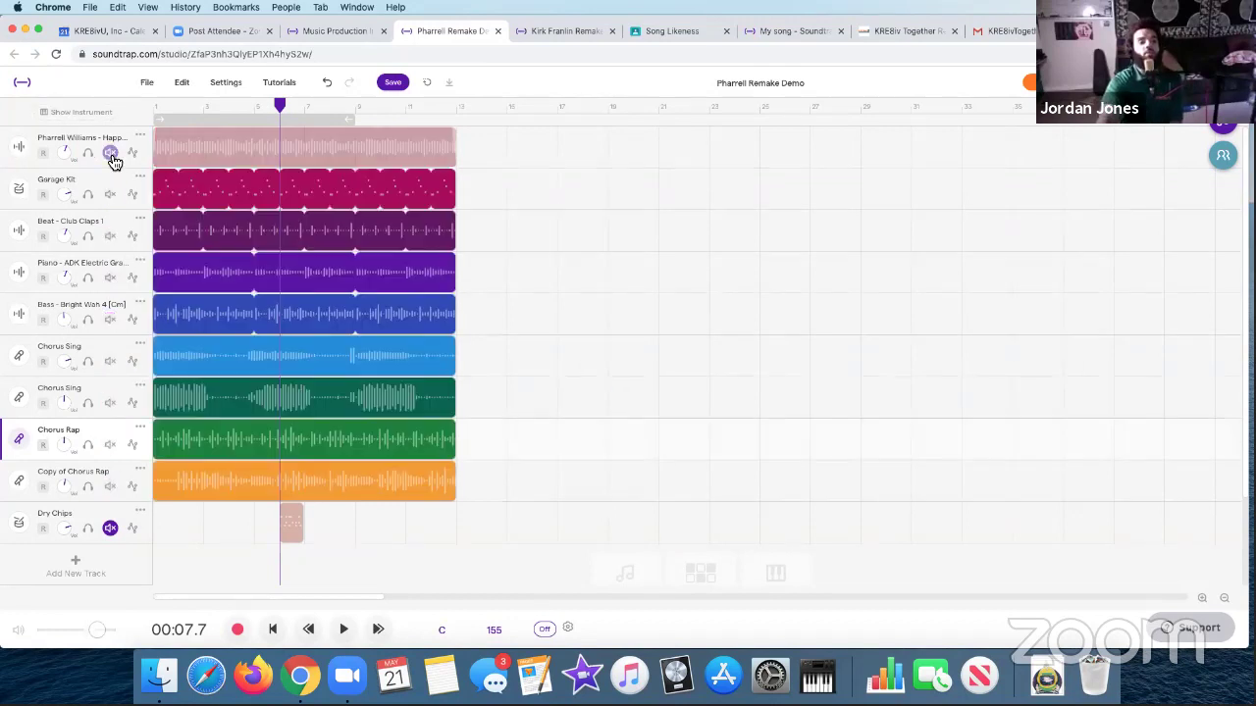
left_click(111, 155)
left_click(87, 153)
left_click(274, 631)
left_click(348, 636)
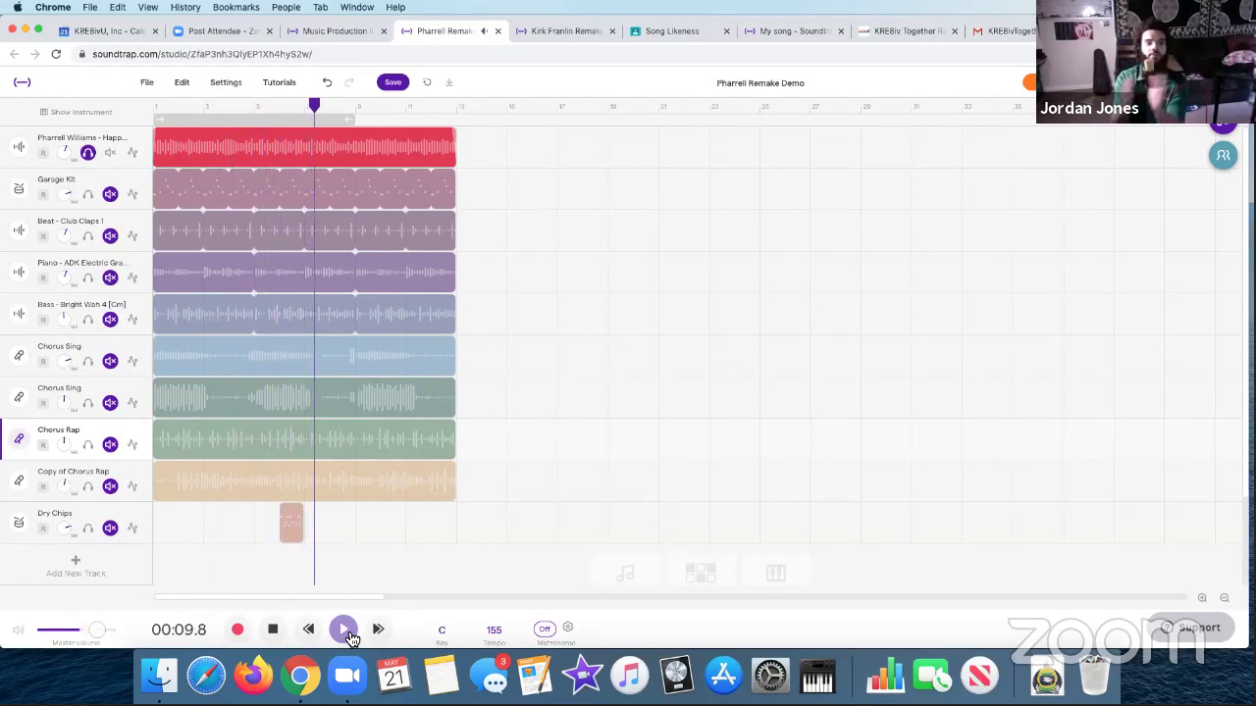
left_click(268, 631)
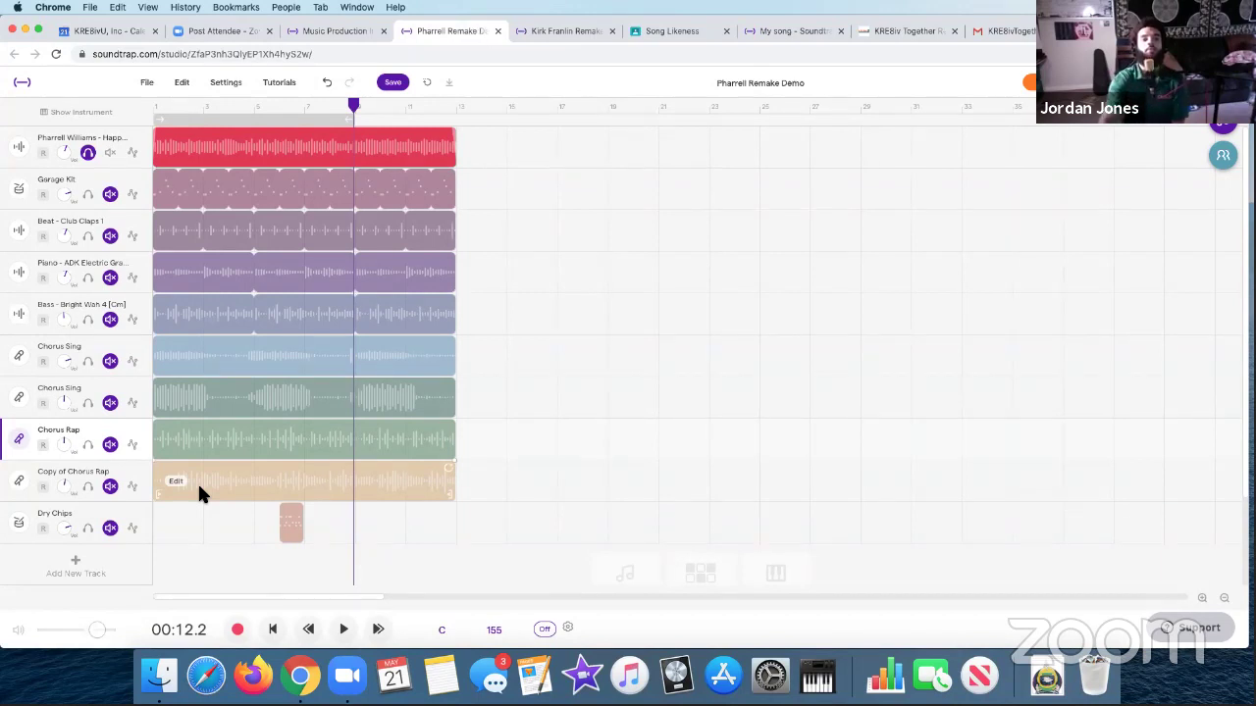
- Solo the Garage Kit and Beat - Club Claps 1 tracks alongside the reference track and play them briefly from the start
left_click(89, 195)
left_click(88, 236)
left_click(104, 155)
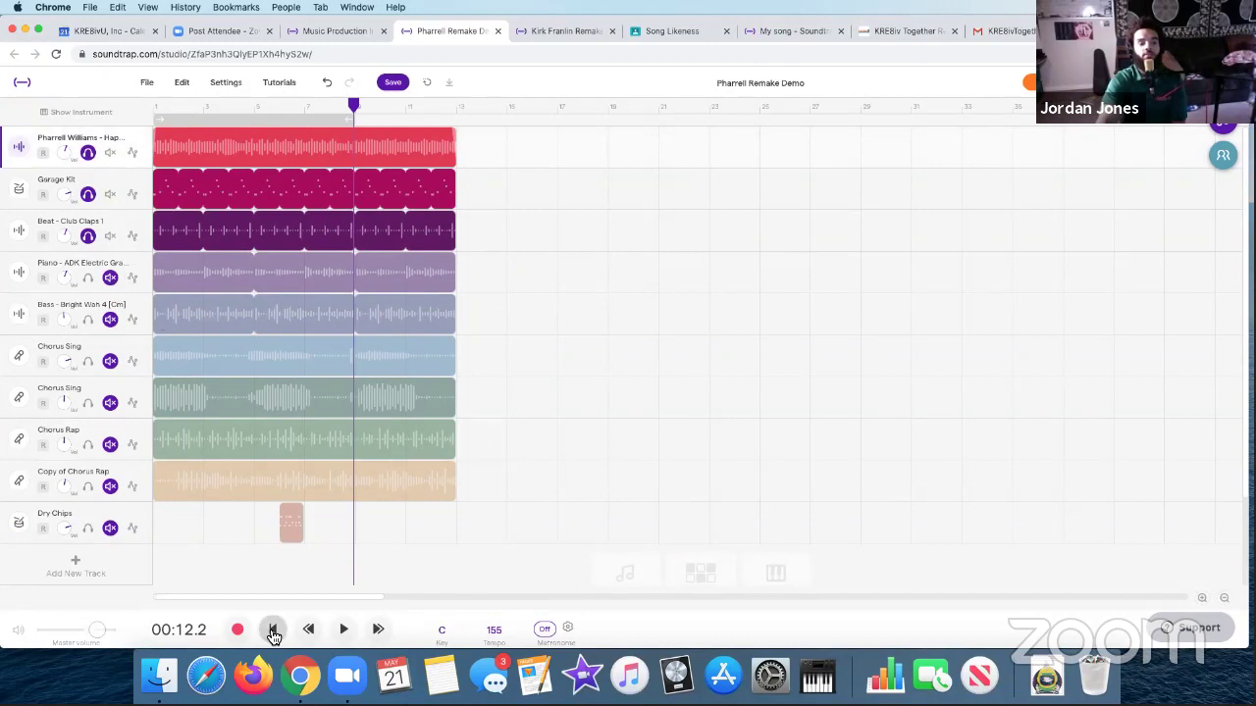
left_click(273, 630)
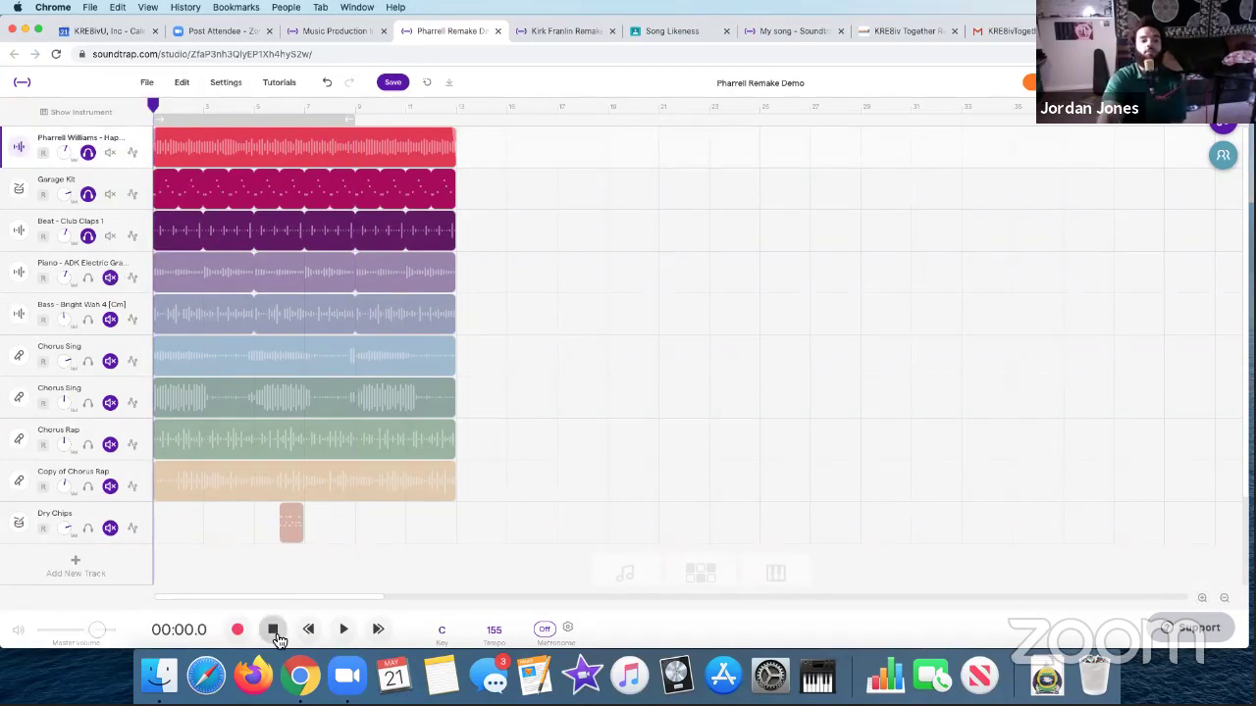
left_click(341, 631)
left_click(273, 629)
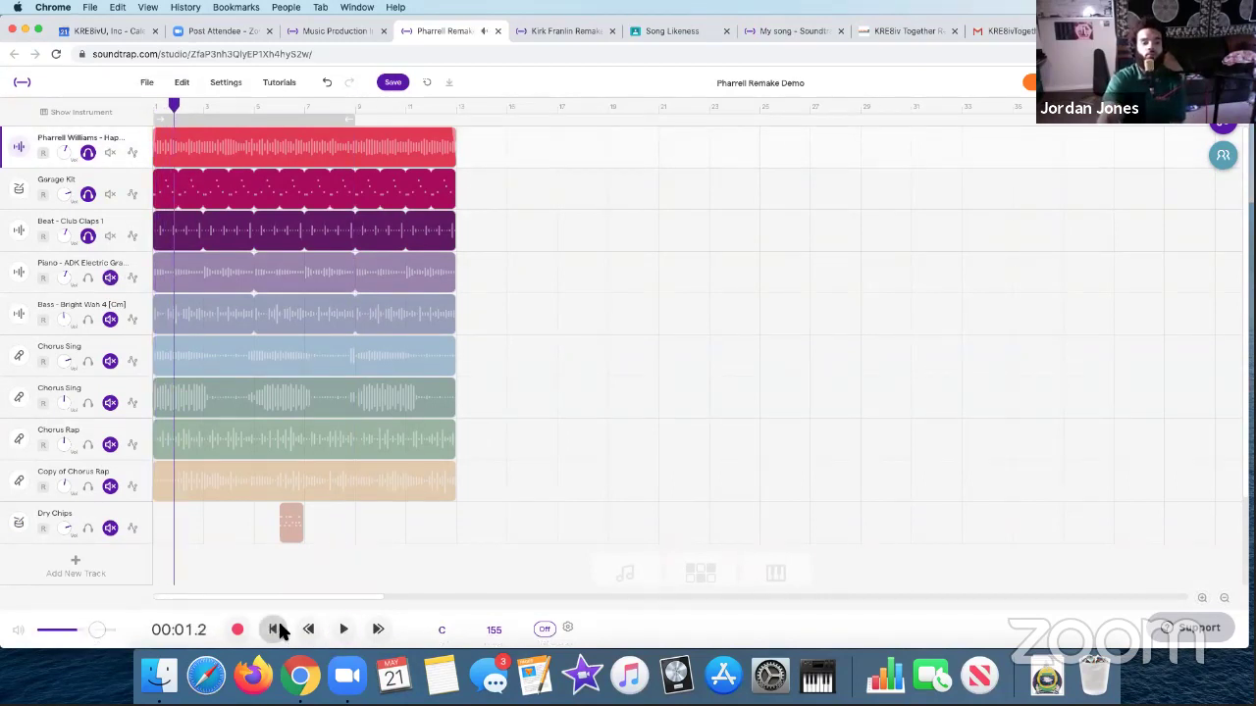
- Mute the Pharrell Williams reference track and play the drums from the start, silencing Garage Kit partway to isolate the claps
left_click(110, 153)
left_click(273, 629)
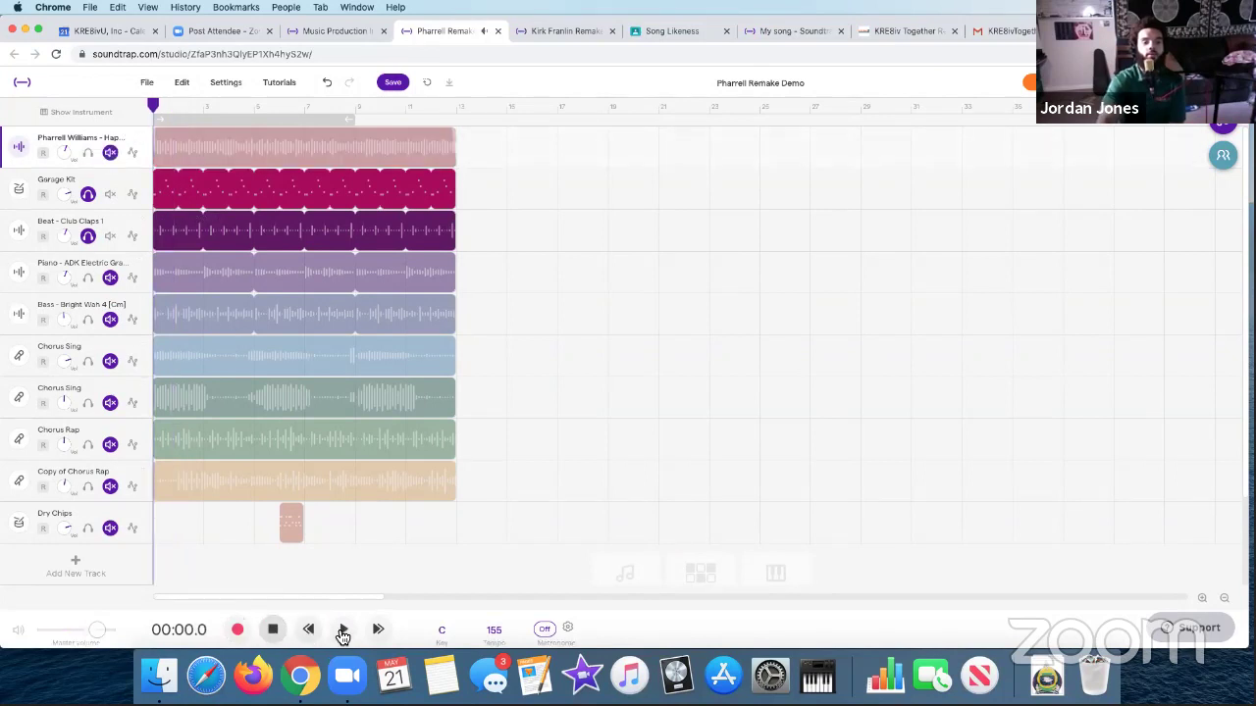
left_click(343, 631)
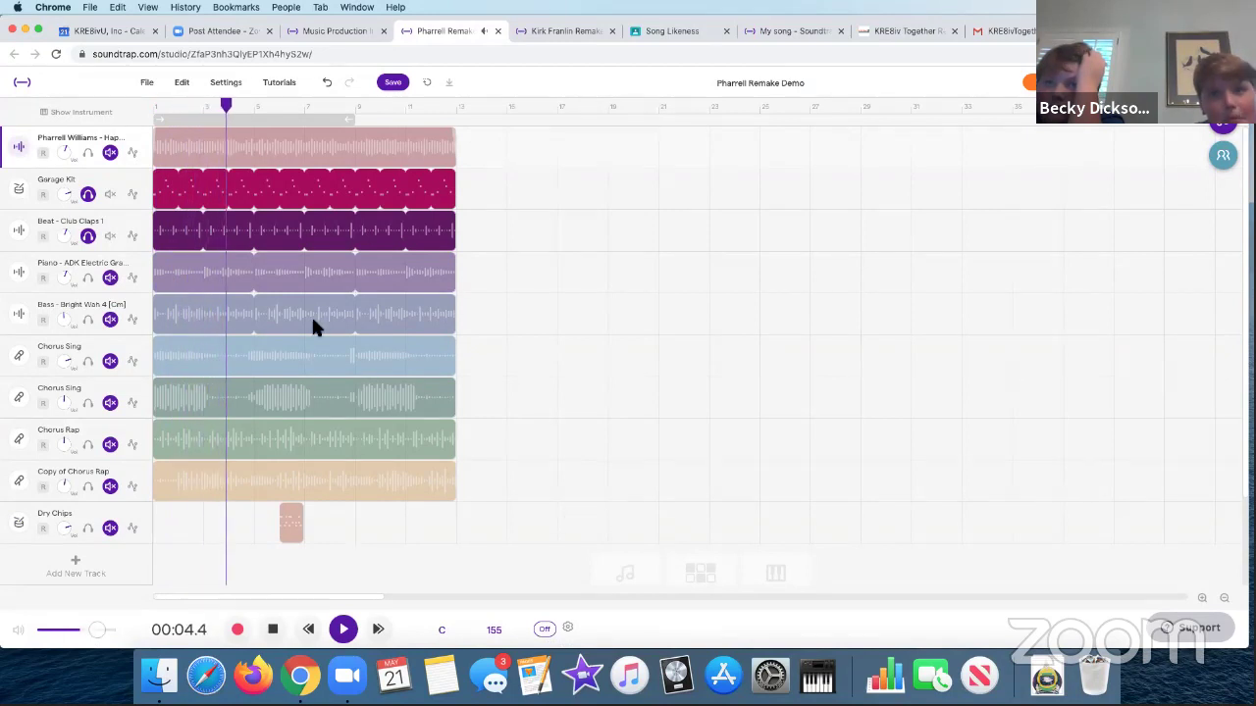
left_click(110, 196)
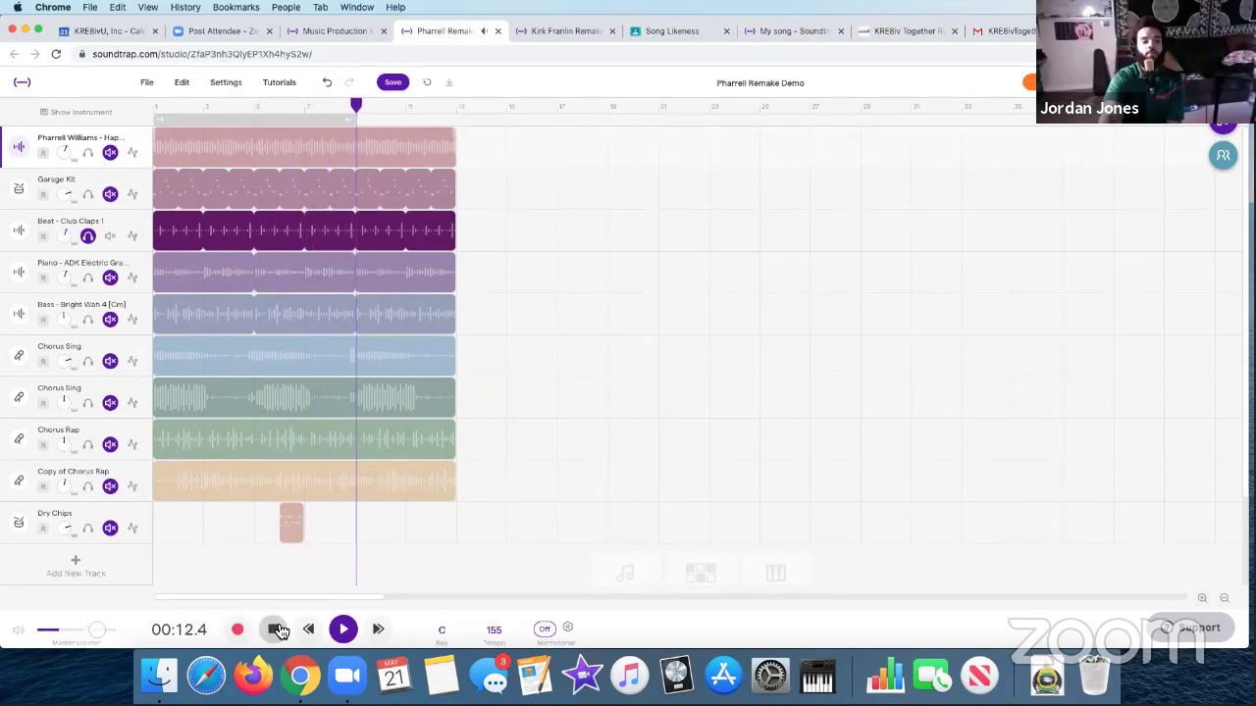
key("space")
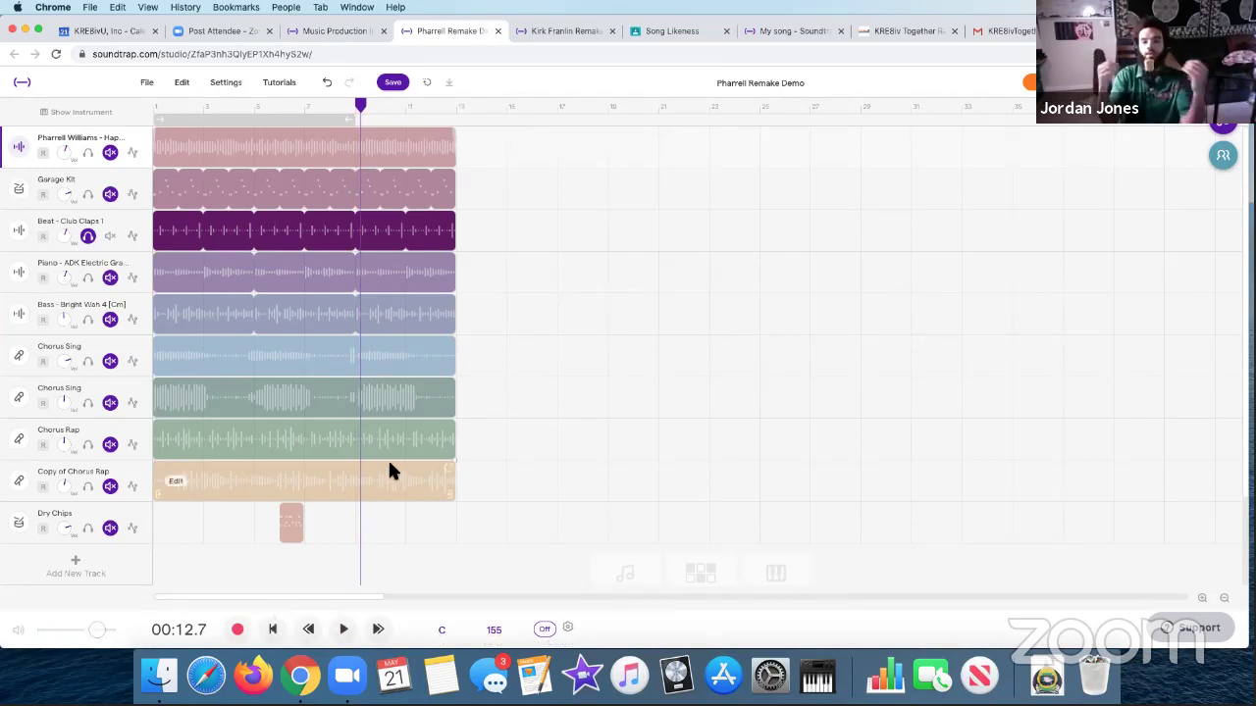
- Clear the solo on the Beat - Club Claps 1 track while keeping it unmuted, so the remake tracks sound together
left_click(109, 240)
left_click(107, 242)
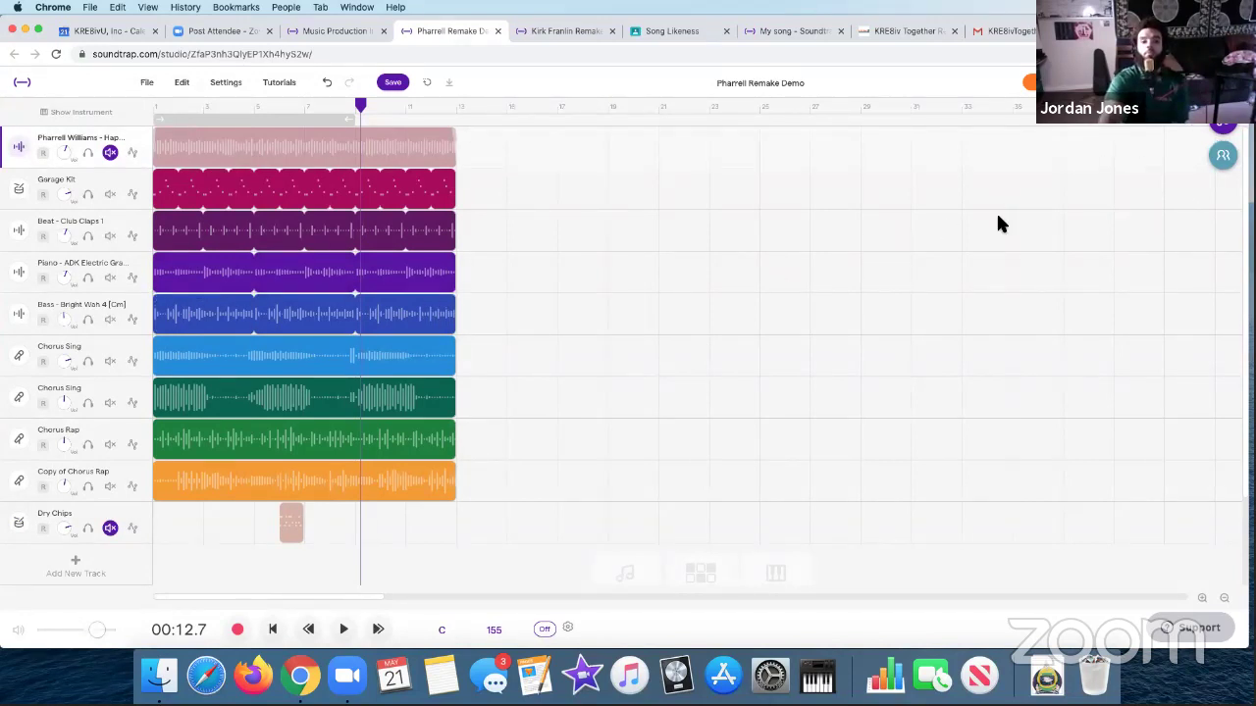
left_click(160, 330)
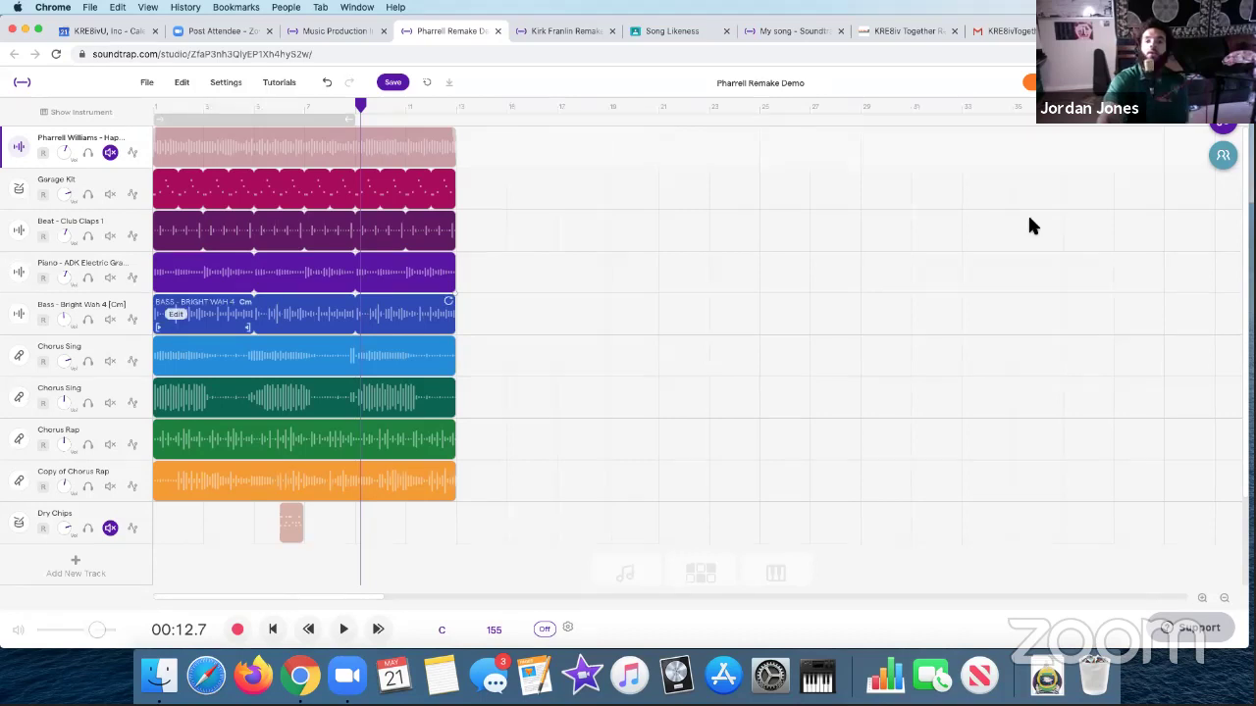
- Browse the loop library's Drums category and preview Anthem - Beat 1 (Hihat) and Beats - Latin Bounce 1
left_click(1221, 123)
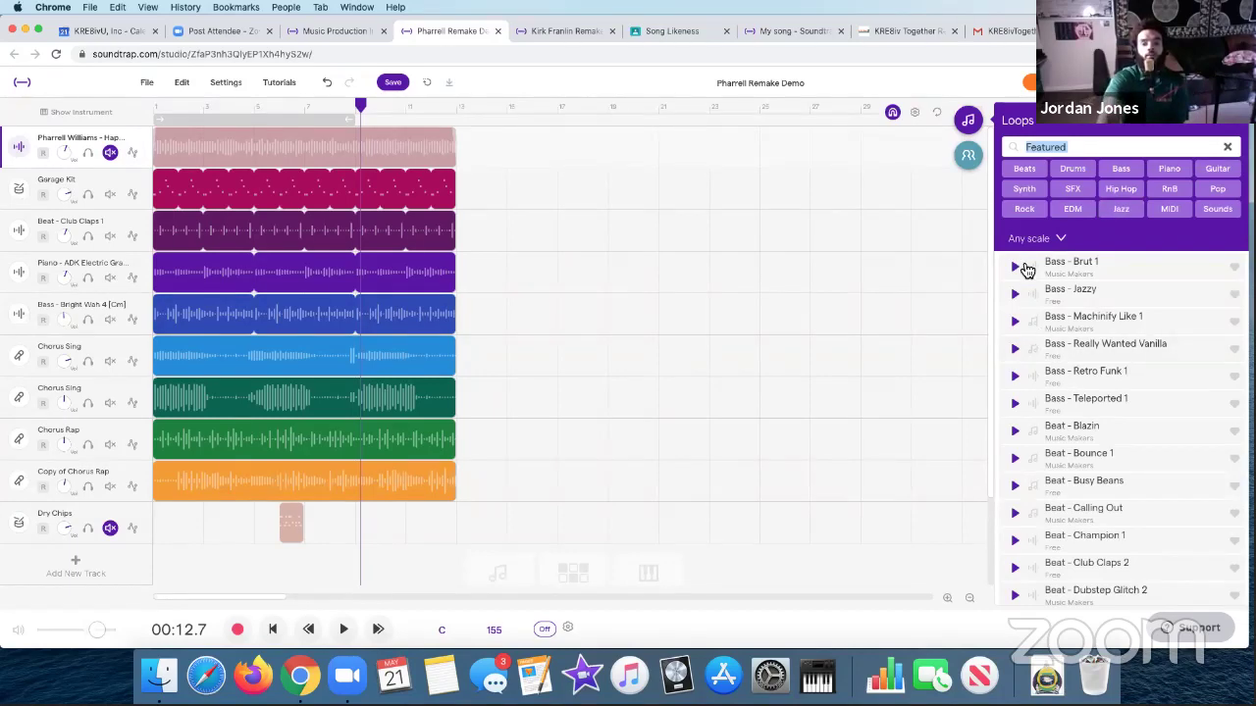
left_click(1229, 150)
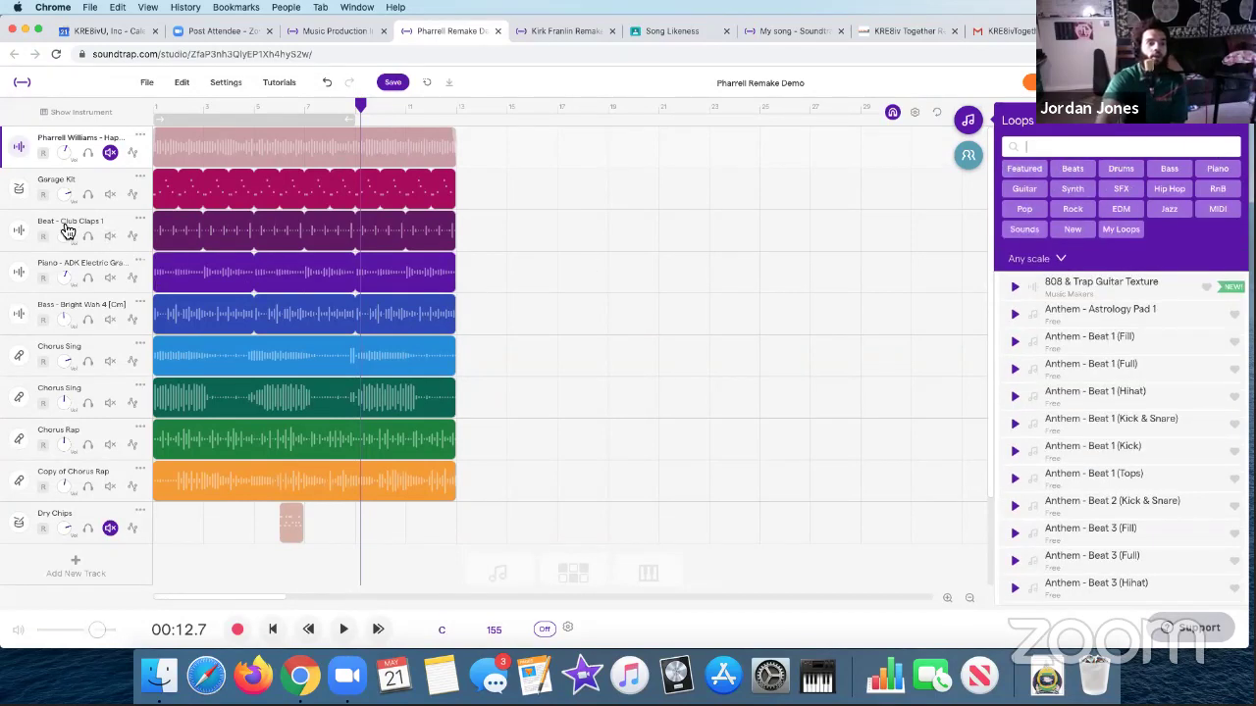
left_click(1121, 171)
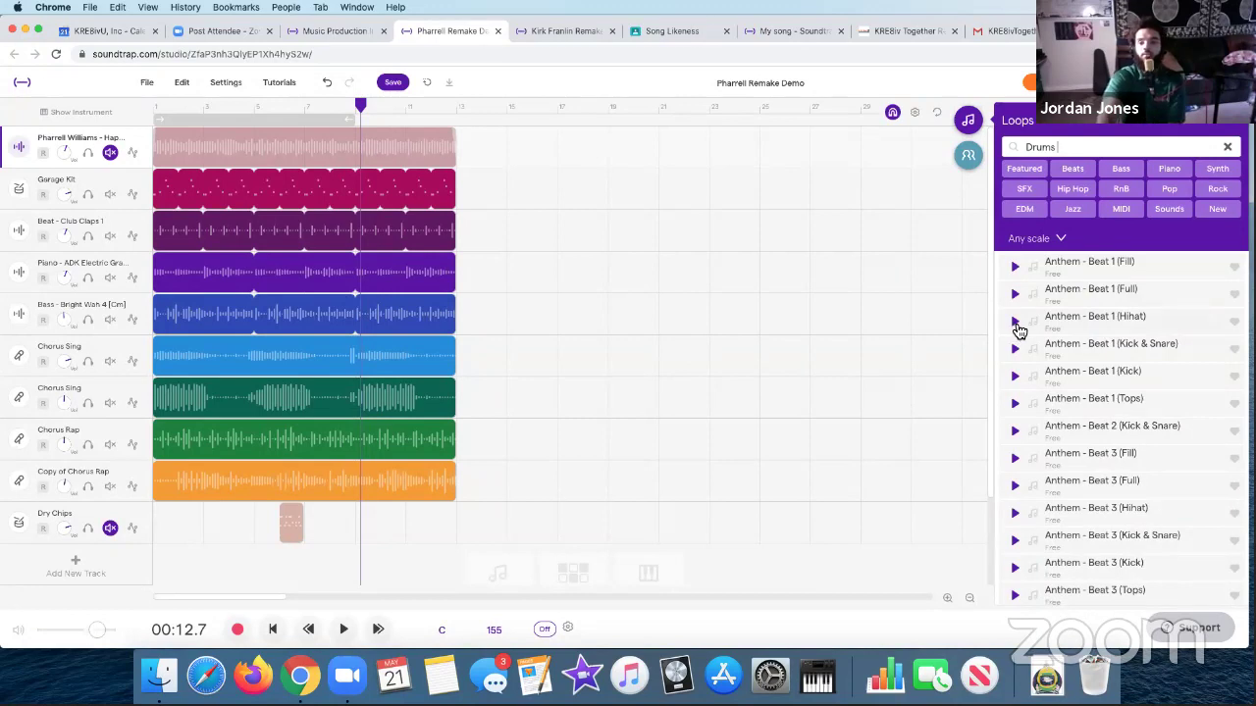
left_click(1016, 322)
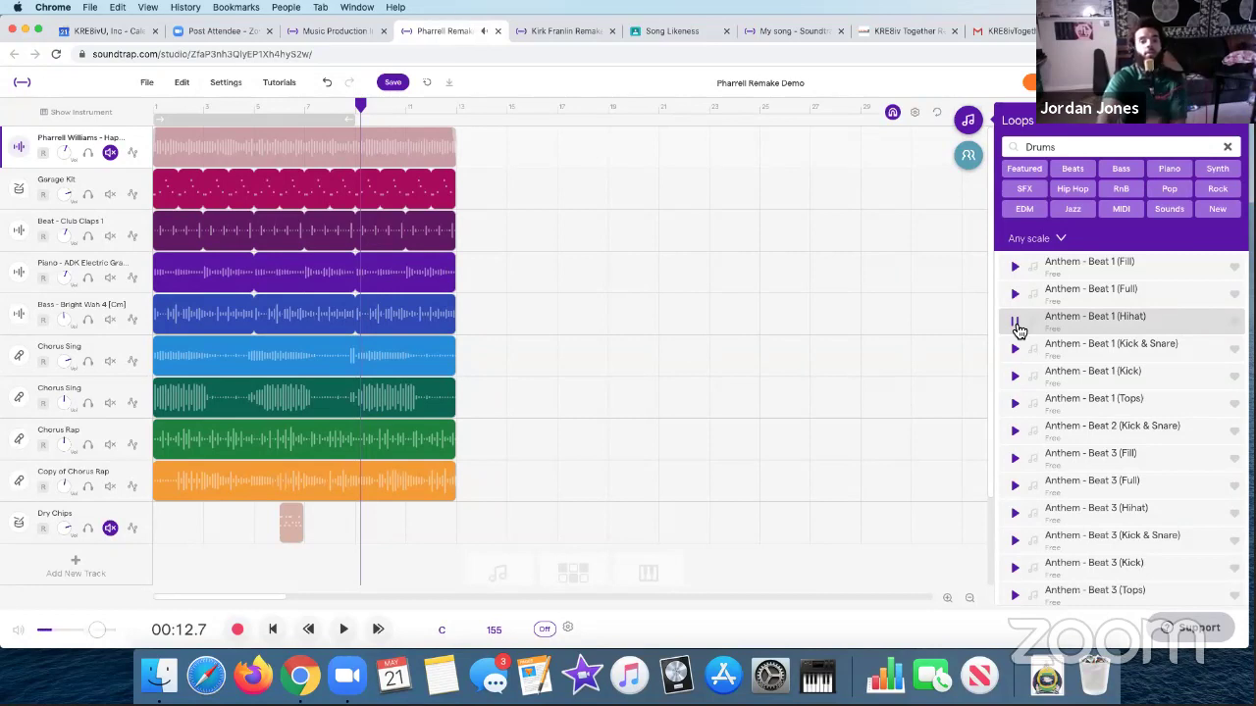
scroll(1018, 393, "down", 10)
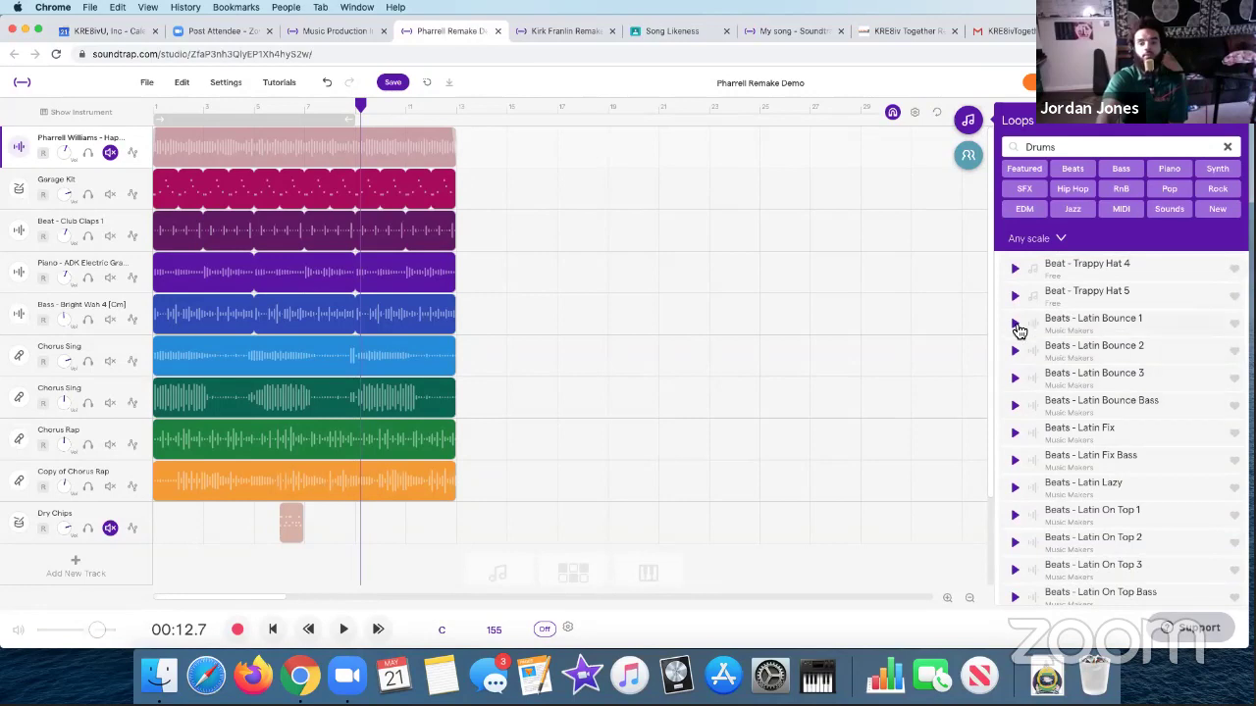
left_click(1016, 323)
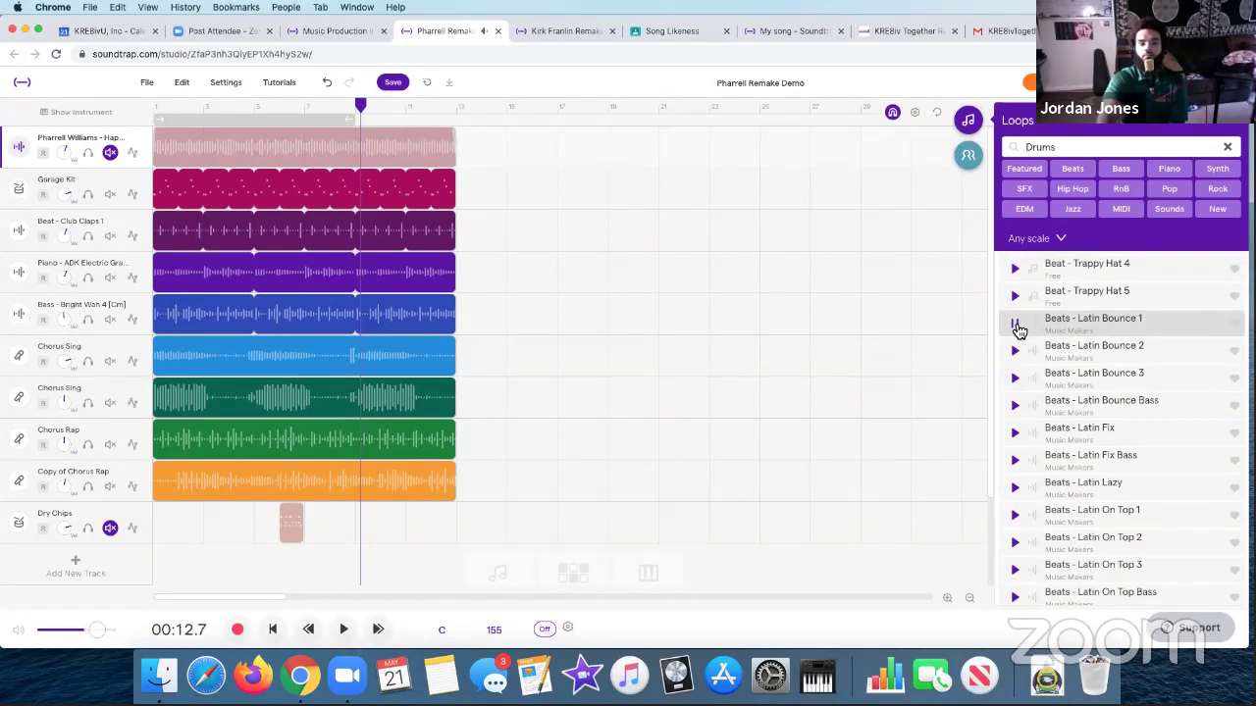
left_click(1018, 328)
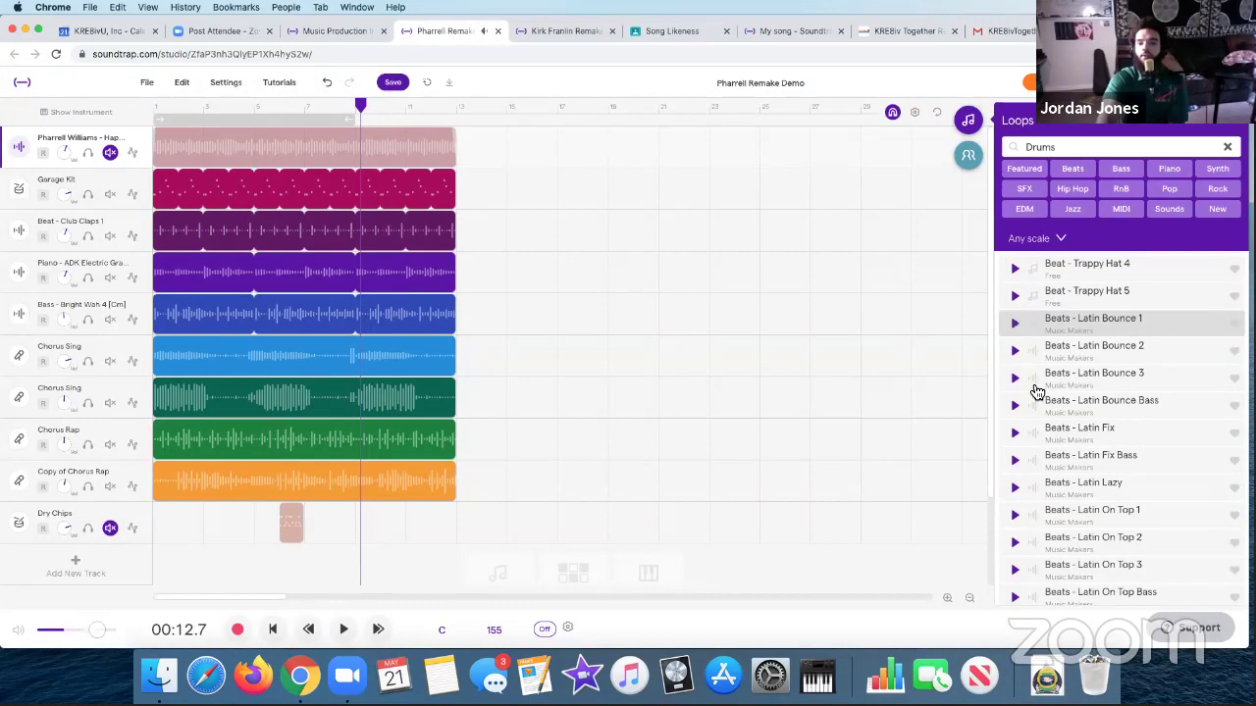
- Search the loop library for "clap" and preview the Hand Clap 1 sound
left_click(1228, 147)
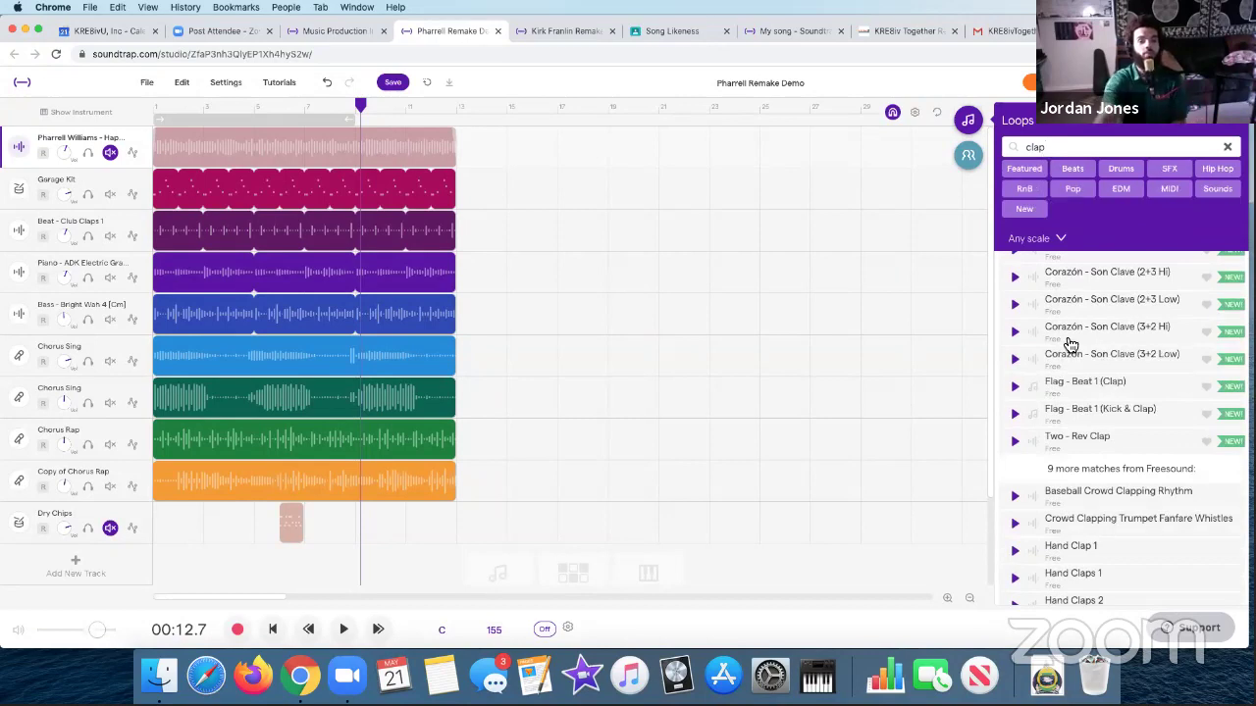
scroll(1109, 462, "up", 5)
scroll(1113, 466, "down", 7)
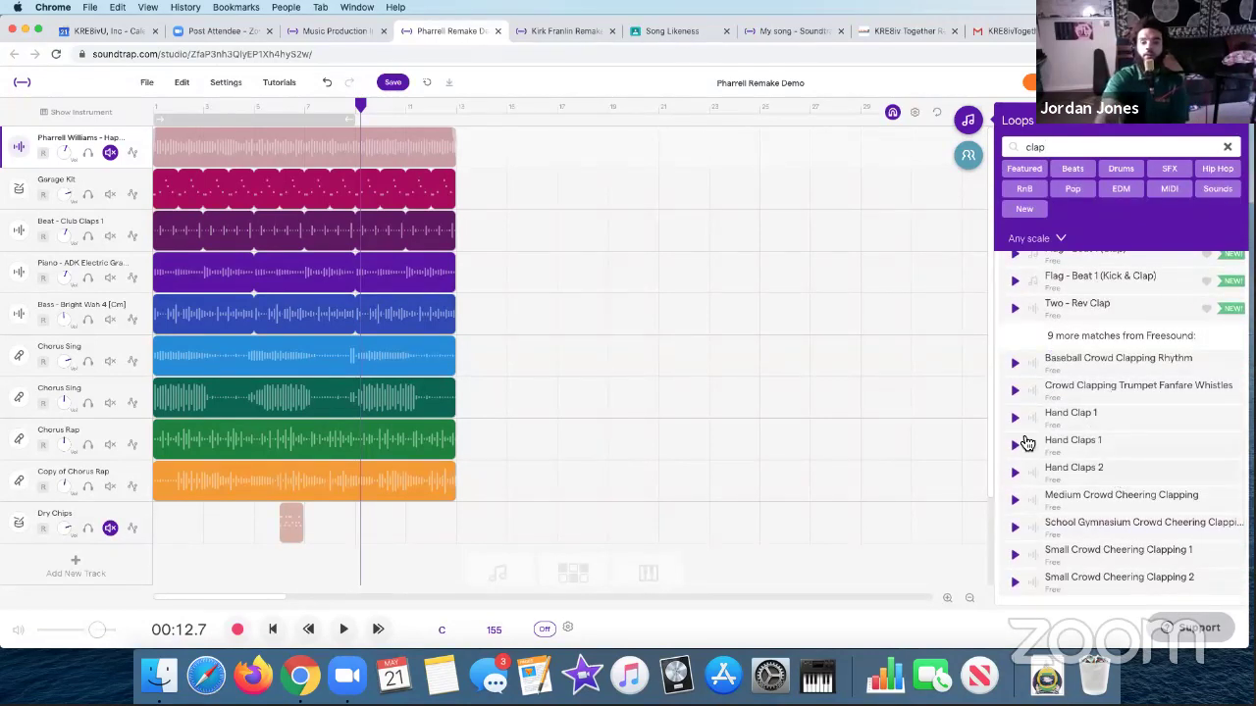
left_click(1016, 420)
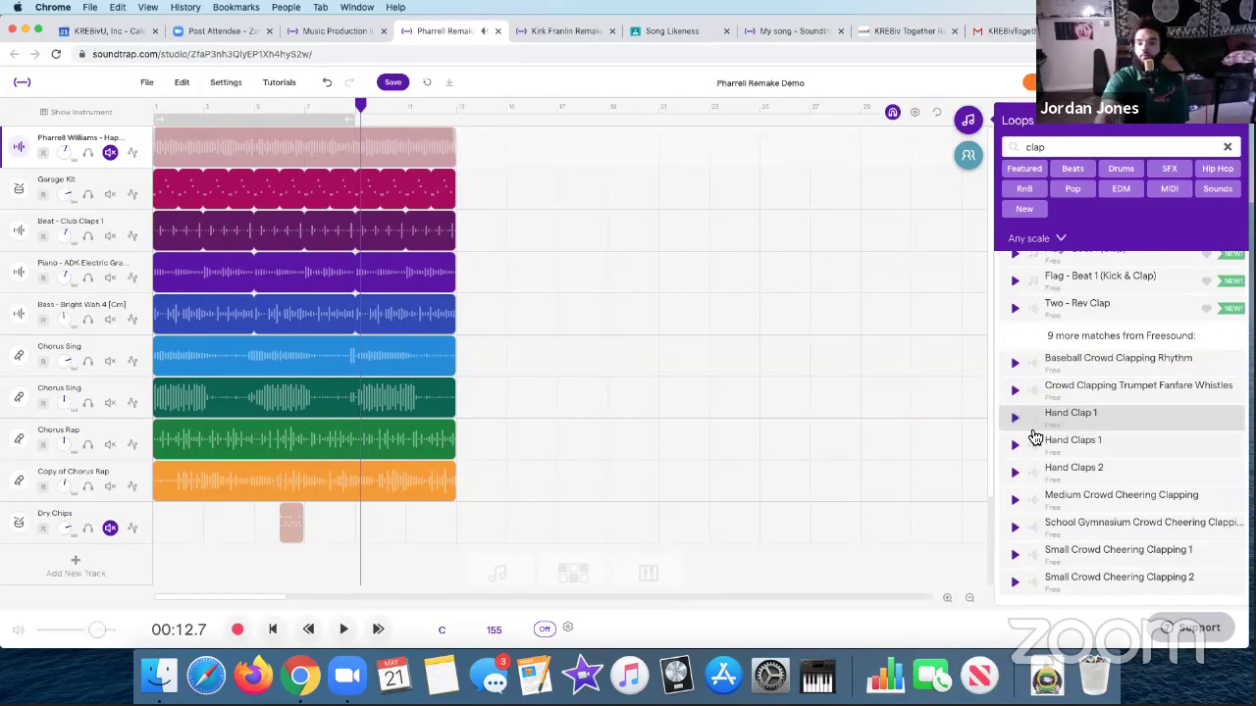
scroll(1016, 422, "up", 10)
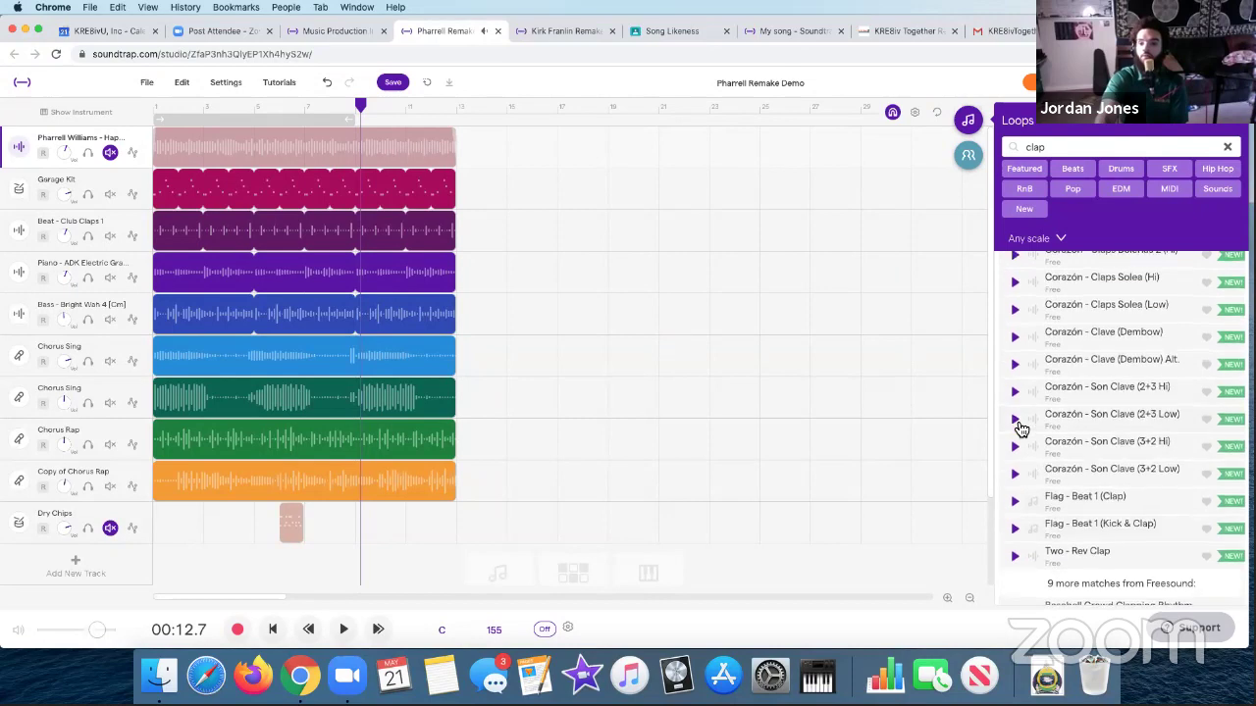
- Preview the Beat - Crispy Clap 2 loop and add it to the song as a new track
left_click(1015, 350)
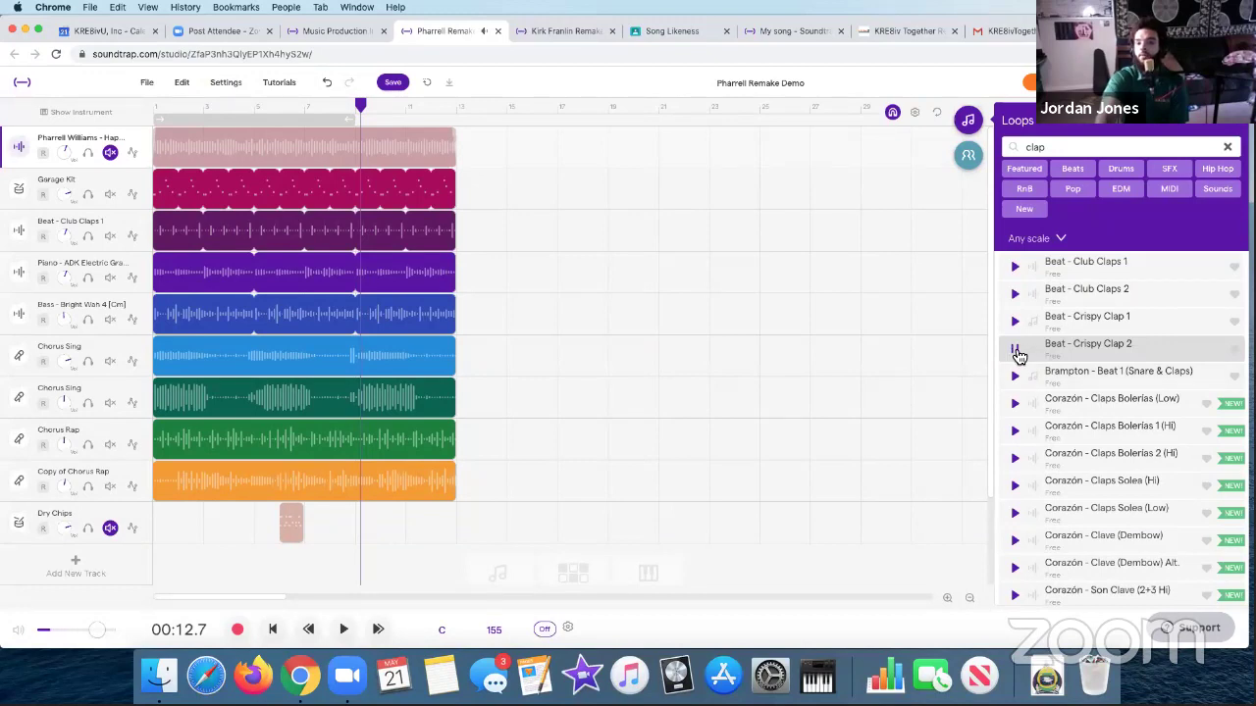
left_click(1017, 351)
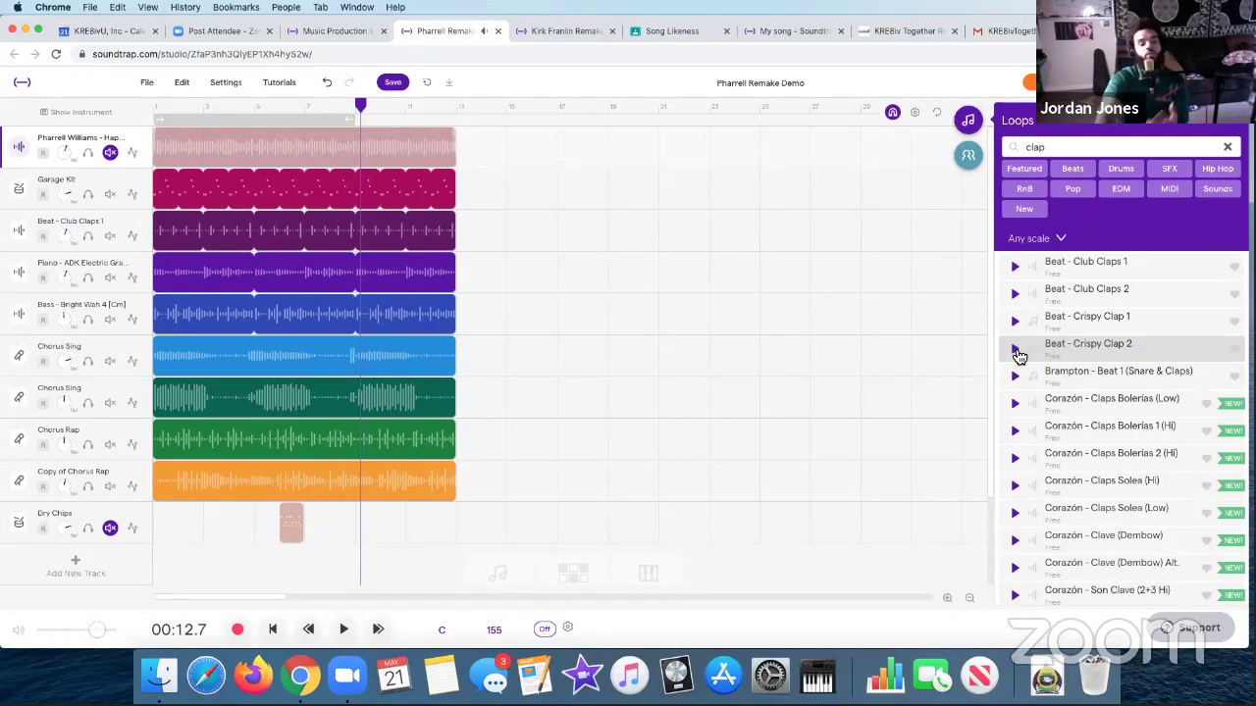
double_click(1123, 358)
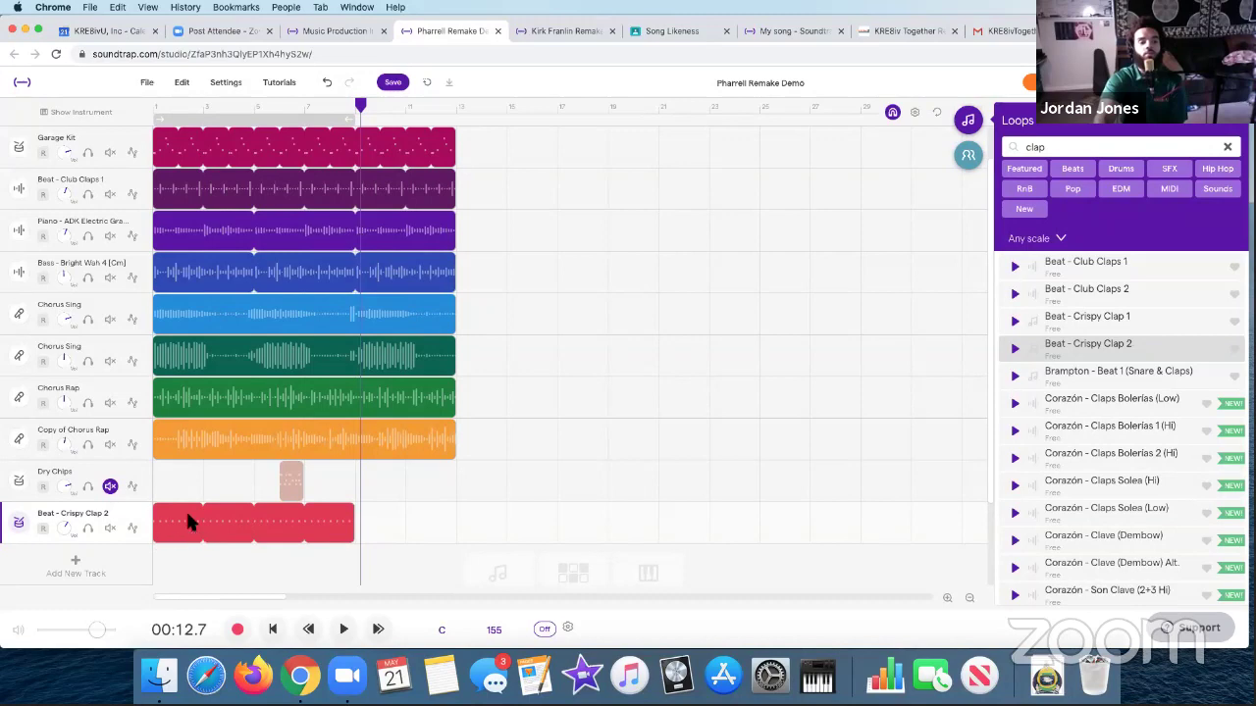
- Delete the Beat - Crispy Clap 2 track and place the same loop again on a new track starting at bar 1
right_click(133, 512)
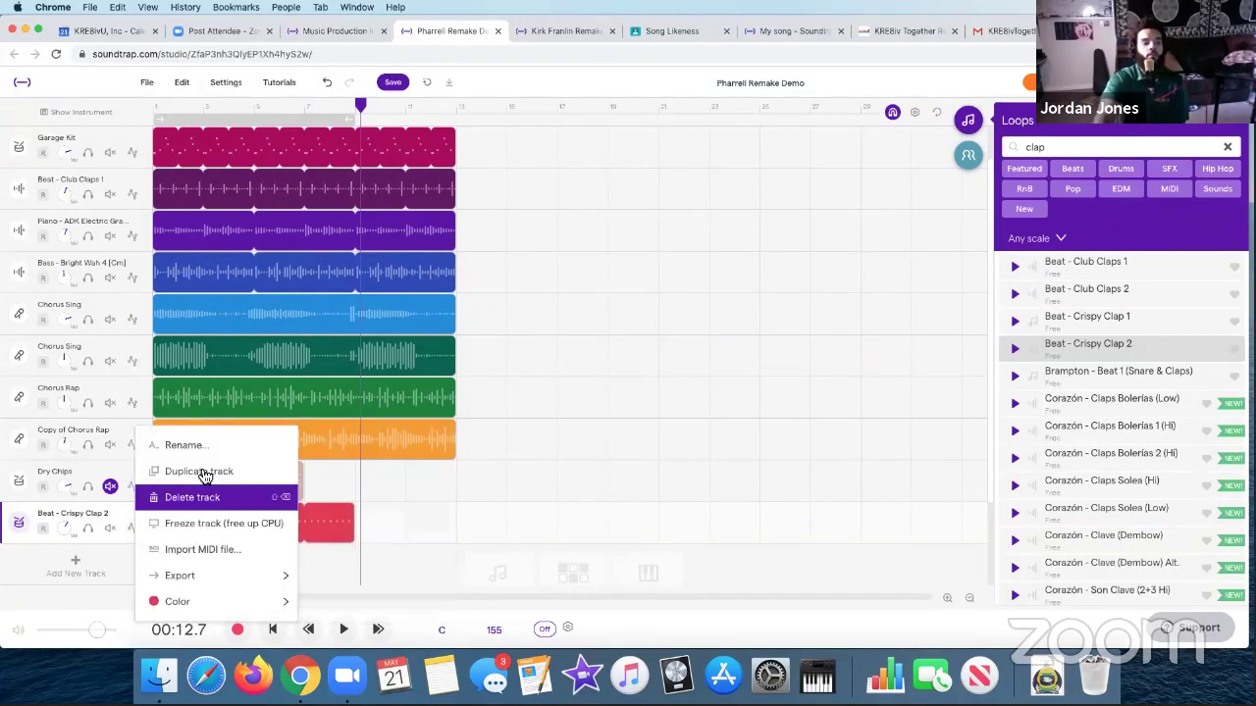
left_click(192, 498)
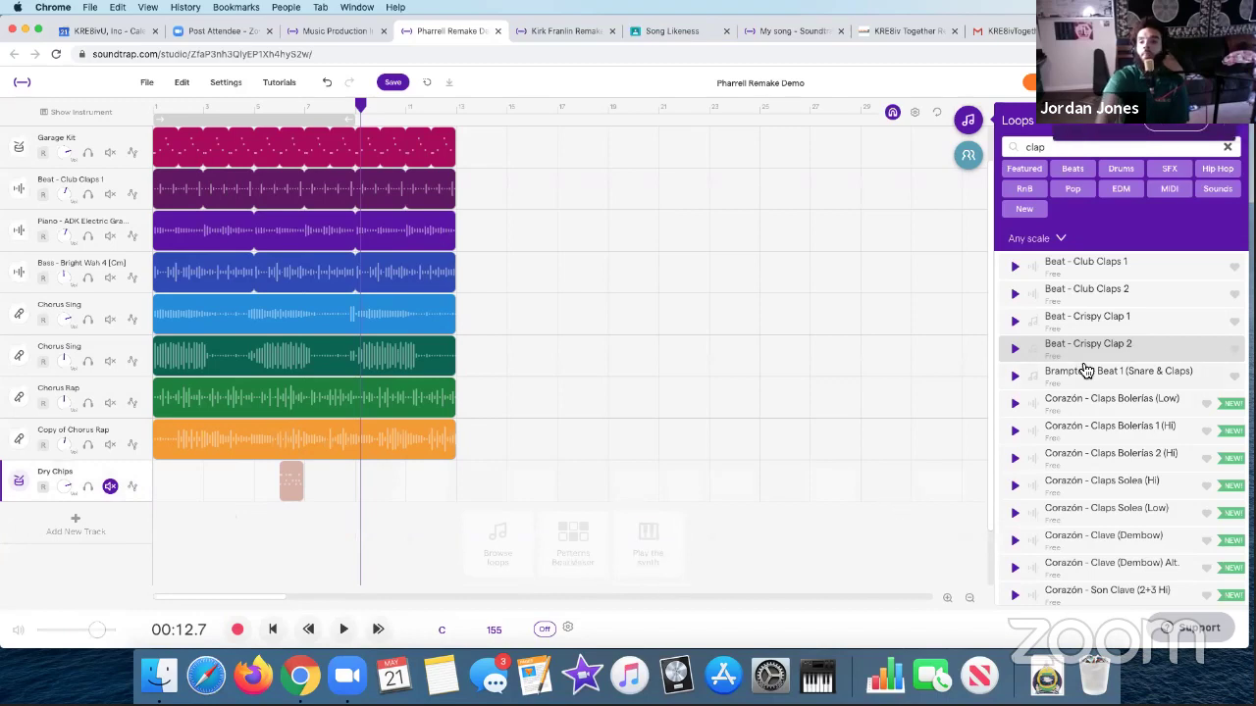
left_click_drag(1121, 353, 167, 508)
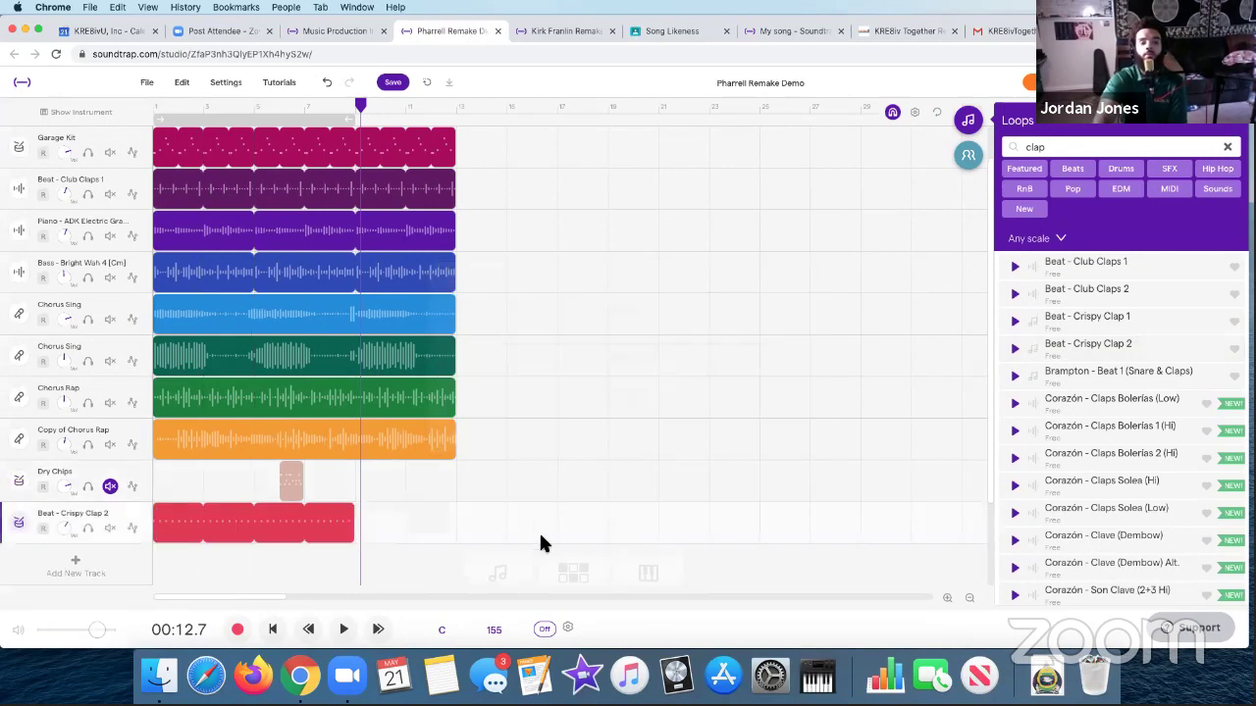
- Shorten the looped Beat - Crispy Clap 2 region to a single two-bar repeat
mouse_move(269, 526)
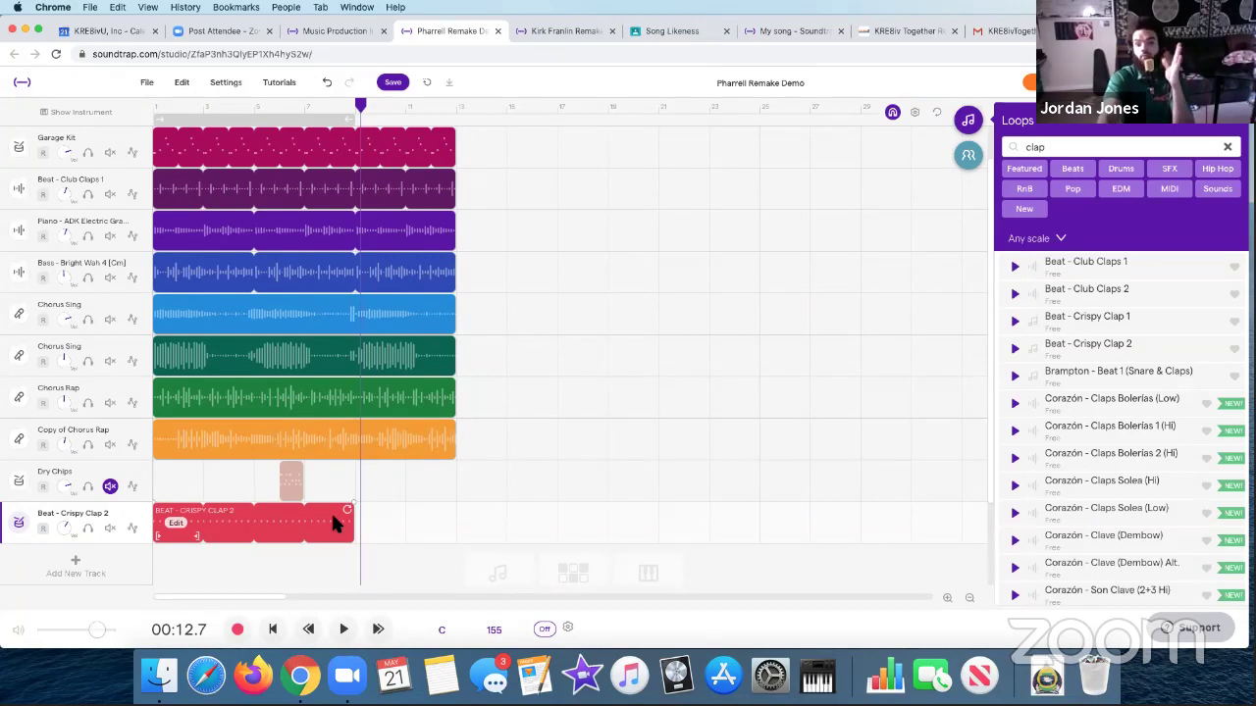
left_click_drag(347, 511, 199, 509)
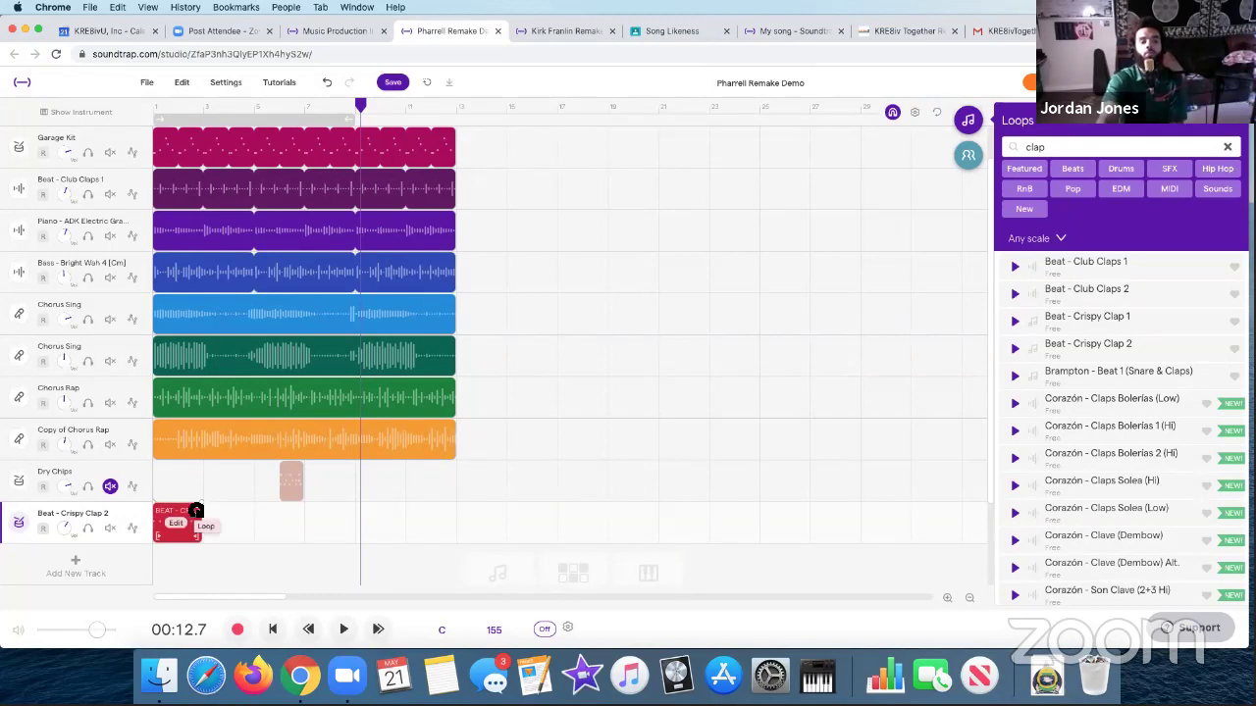
mouse_move(196, 511)
left_mouse_down()
mouse_move(415, 544)
mouse_move(953, 560)
mouse_move(887, 545)
mouse_move(183, 511)
left_mouse_up()
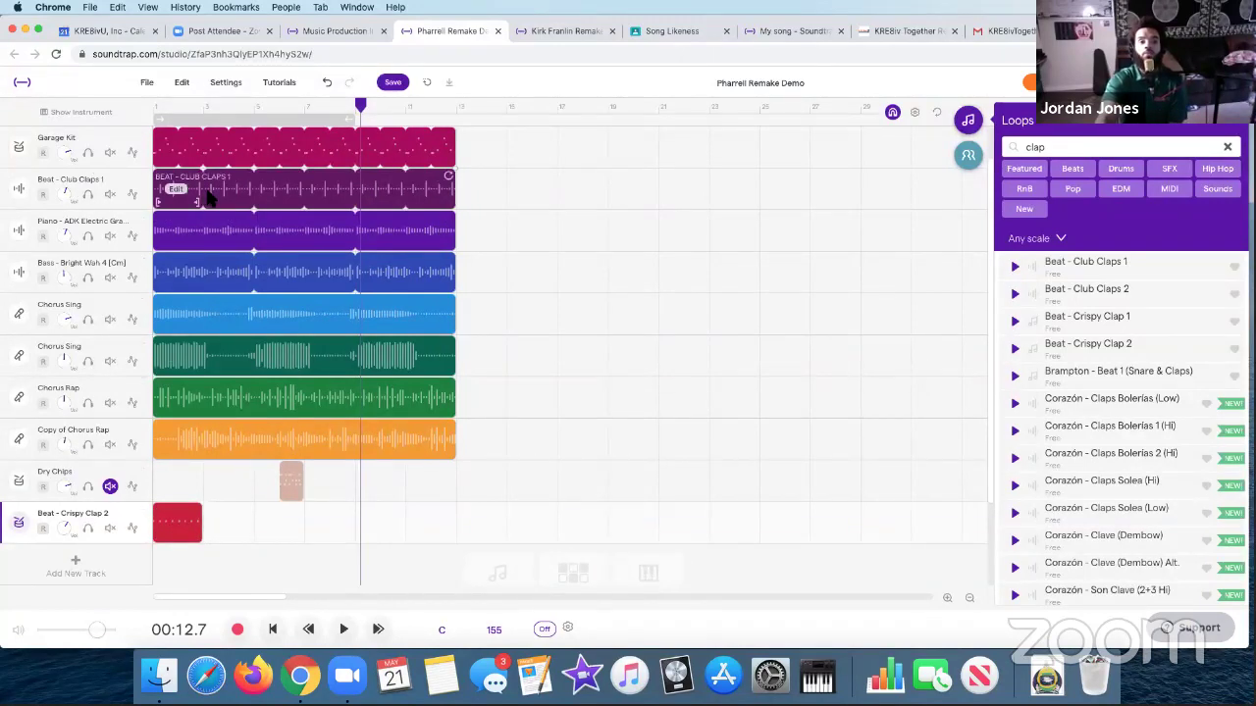
- Delete the track holding the shortened Beat - Crispy Clap 2 region
scroll(196, 186, "up", 1)
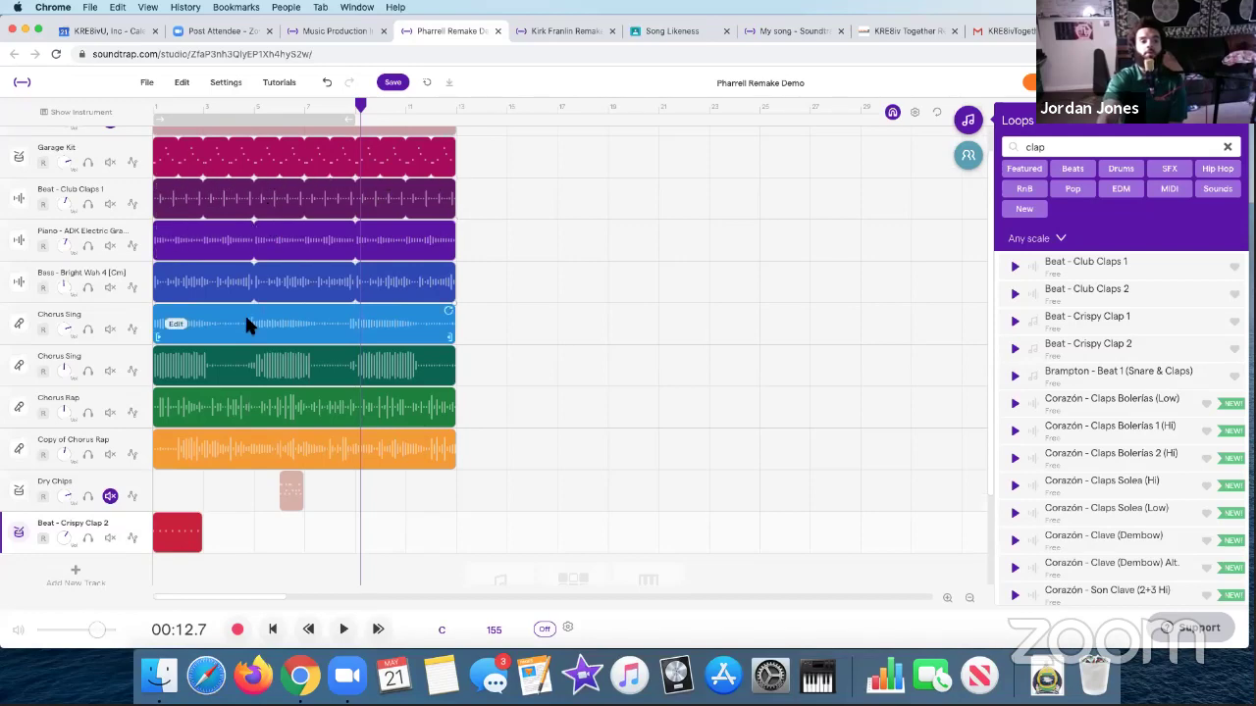
right_click(140, 530)
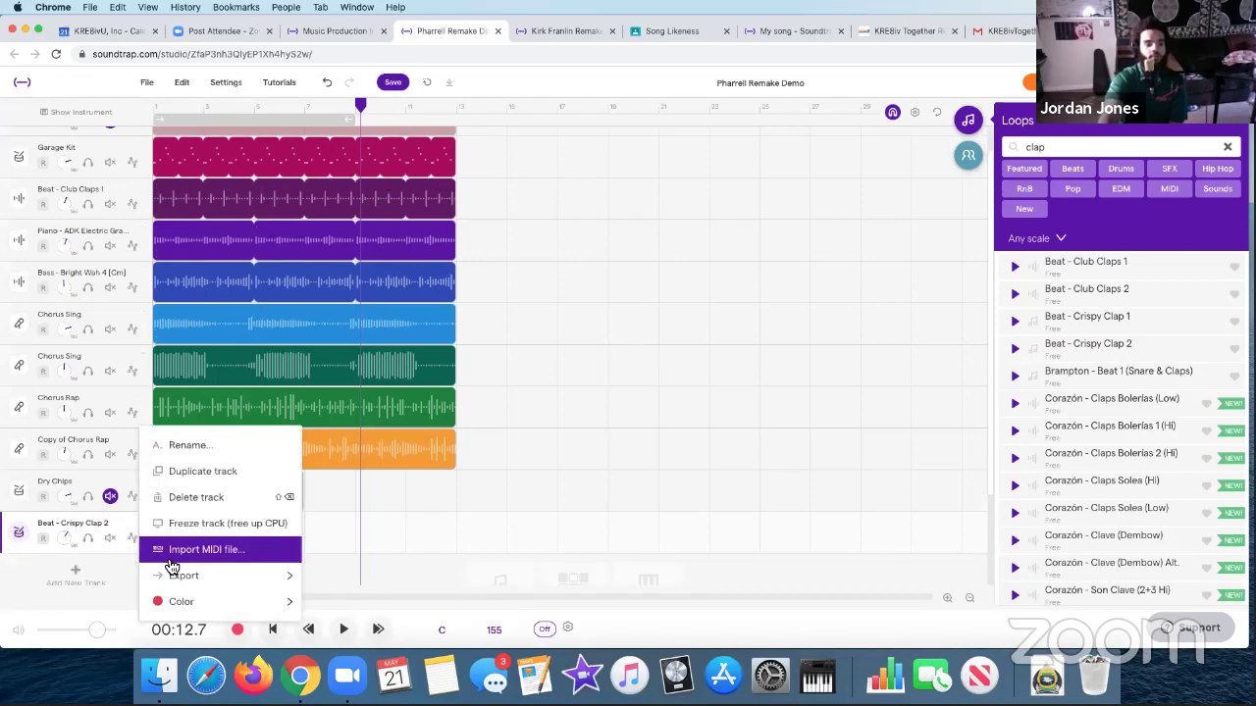
left_click(222, 500)
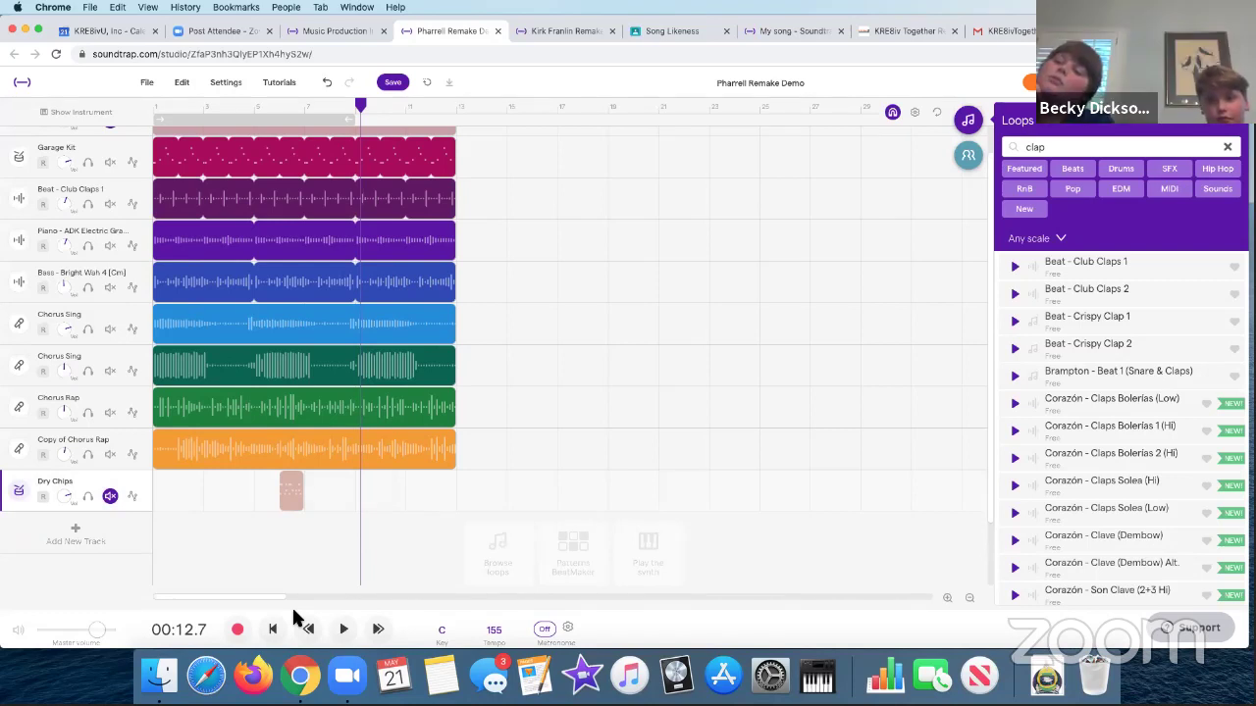
- Solo the Pharrell Williams reference track and play it from the start to hear its bass line
left_click(36, 280)
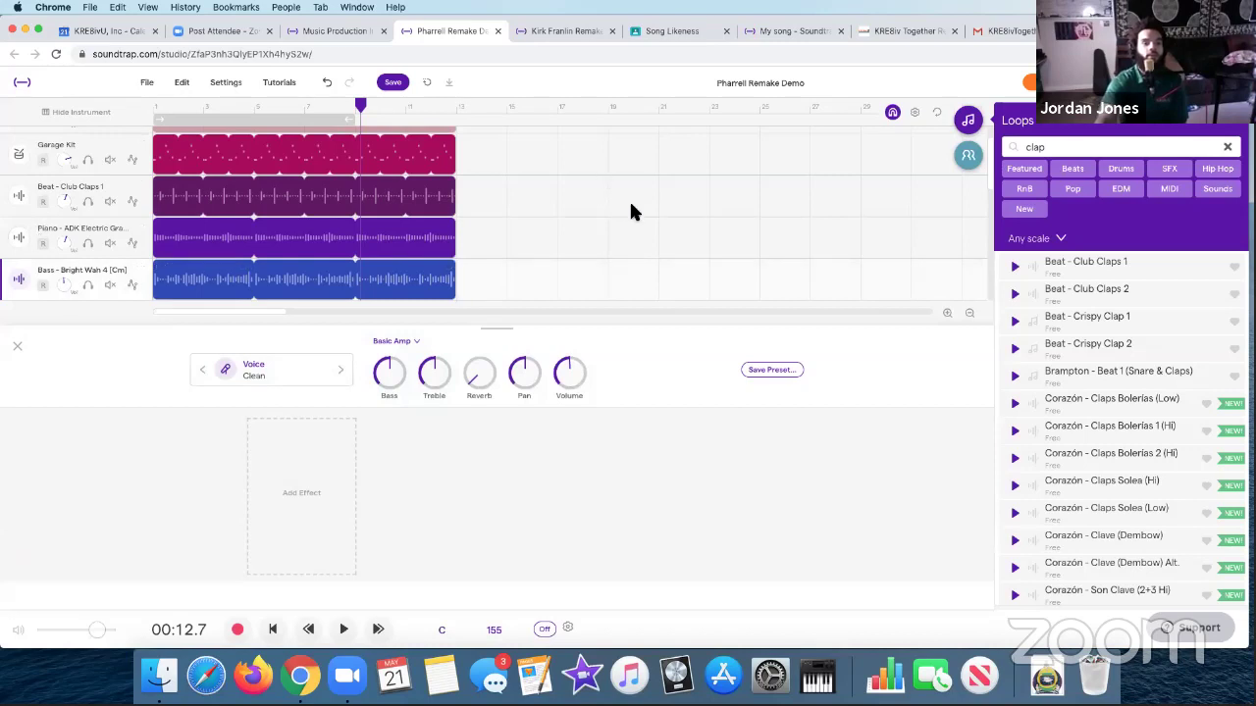
left_click(17, 345)
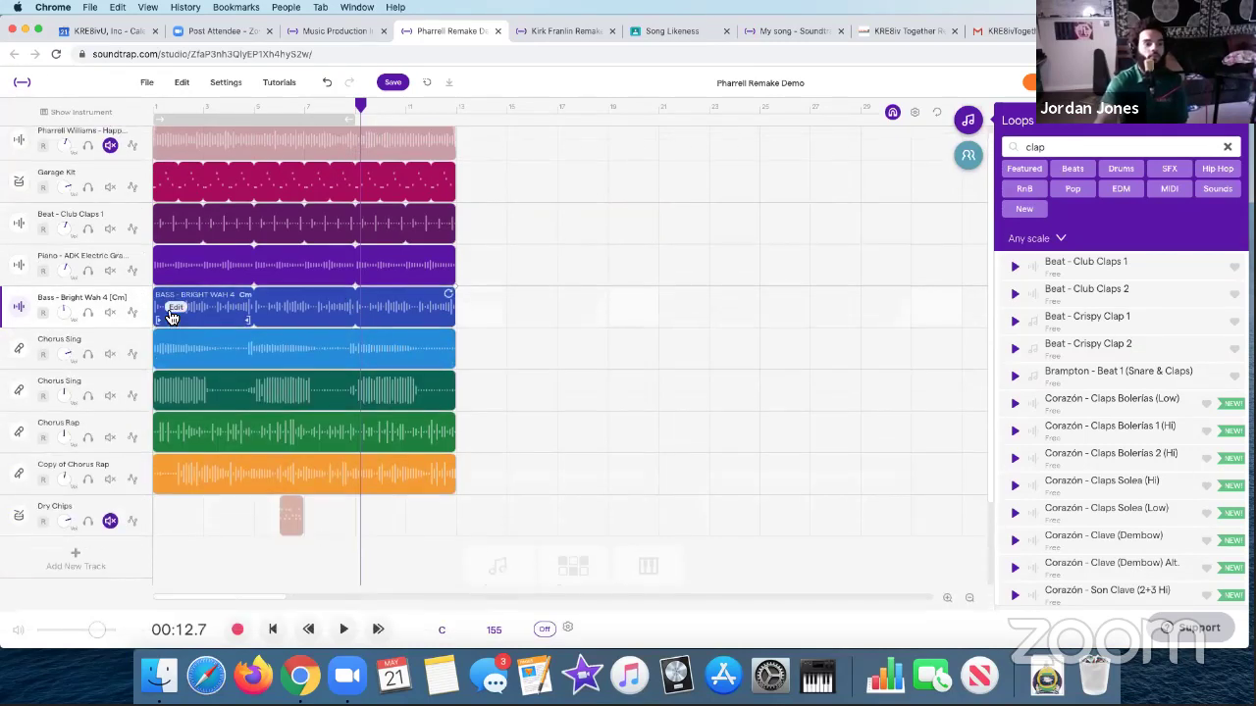
left_click(87, 153)
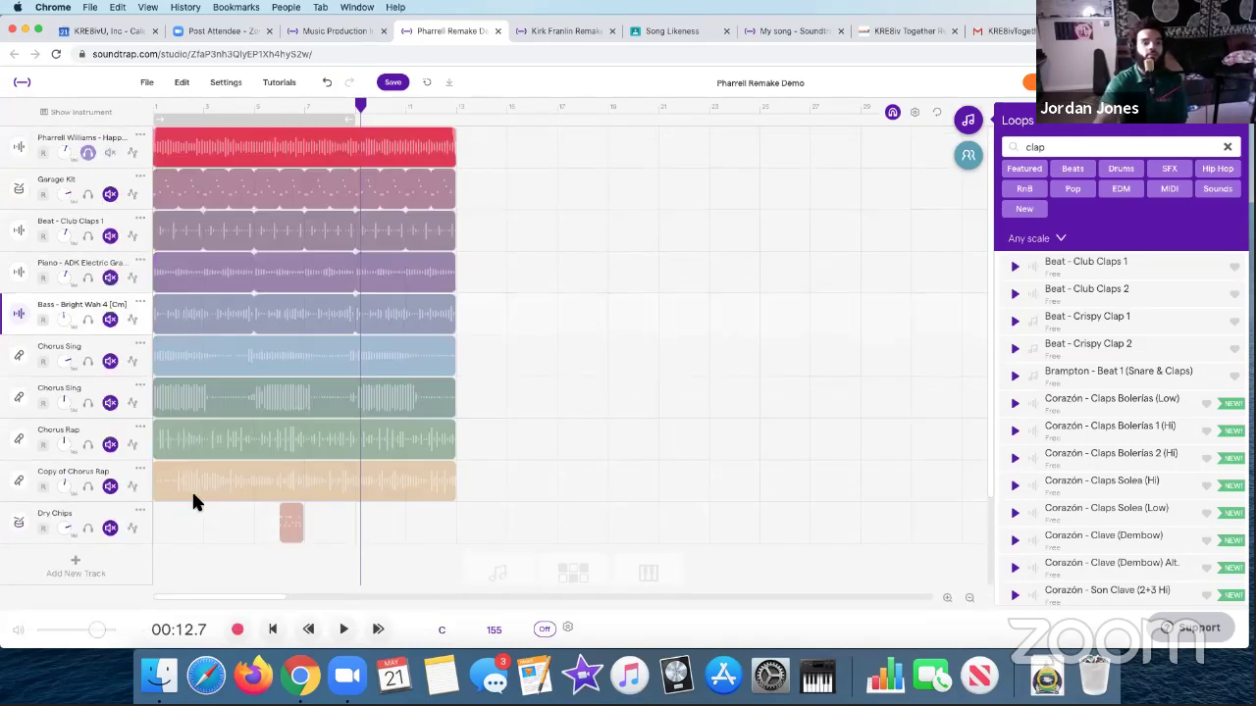
left_click(273, 629)
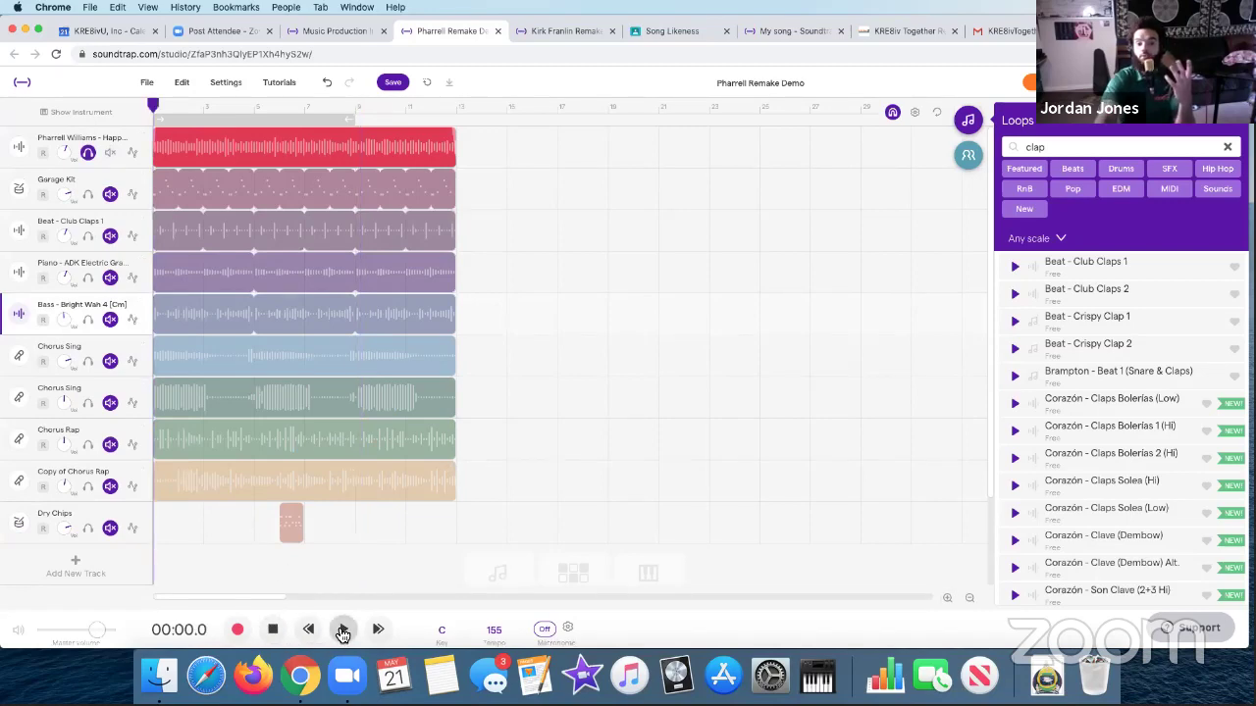
left_click(342, 630)
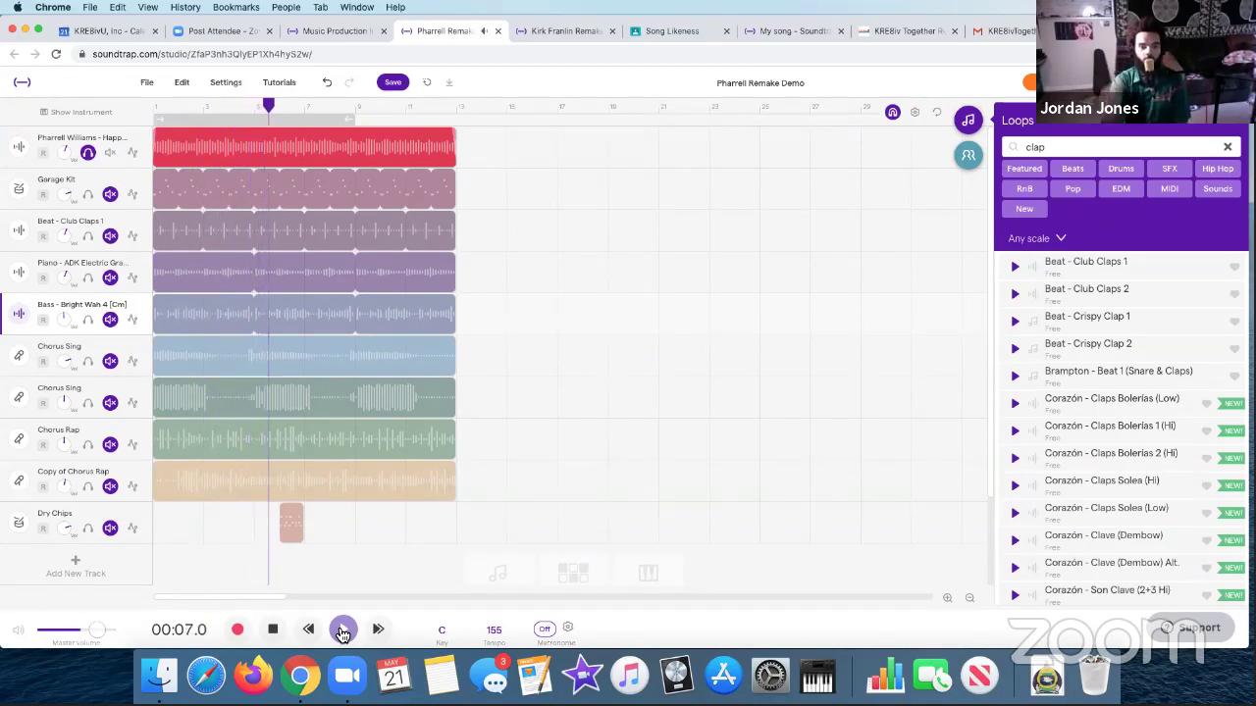
left_click(274, 630)
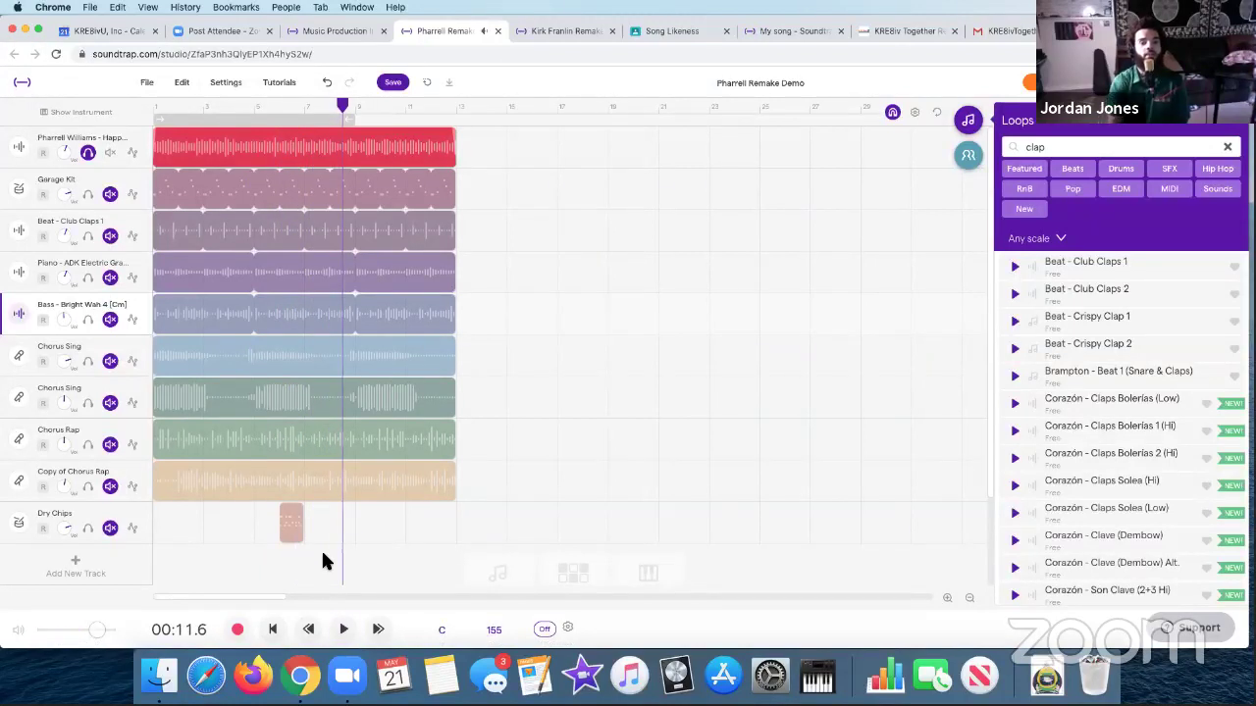
- Solo the Bass - Bright Wah 4 track, silence the Pharrell Williams reference, and play the bass from the start
left_click(273, 629)
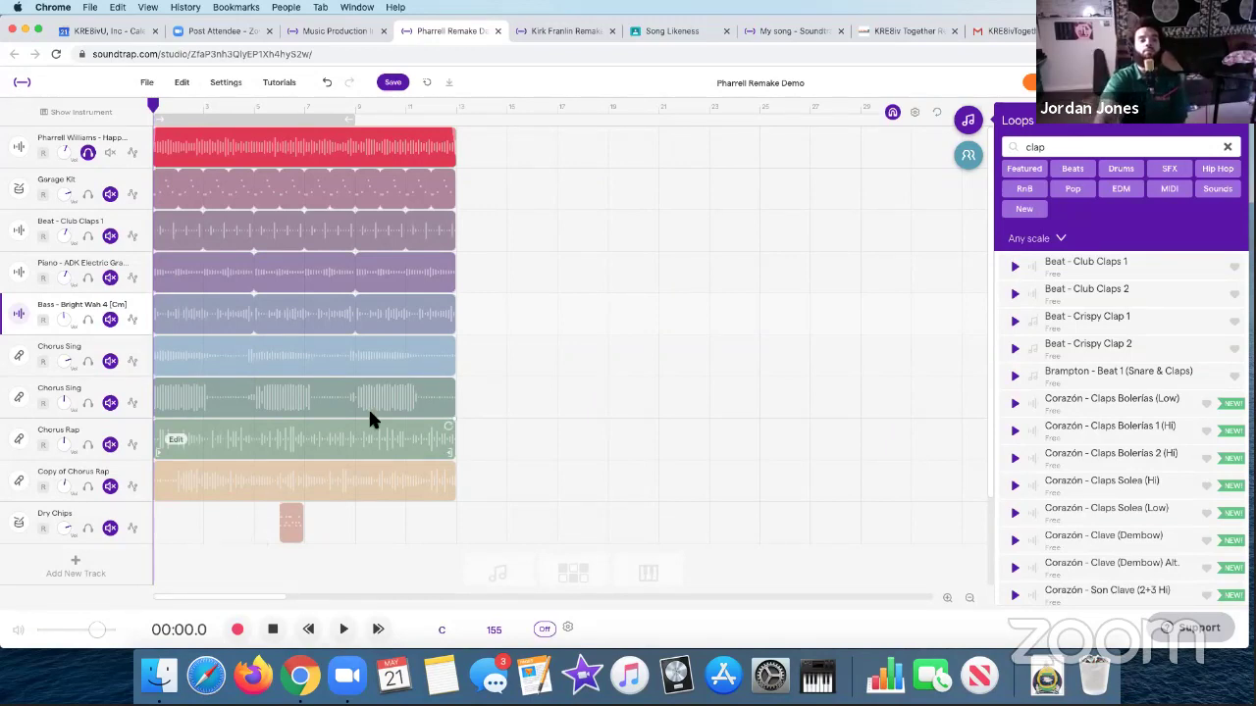
left_click(87, 320)
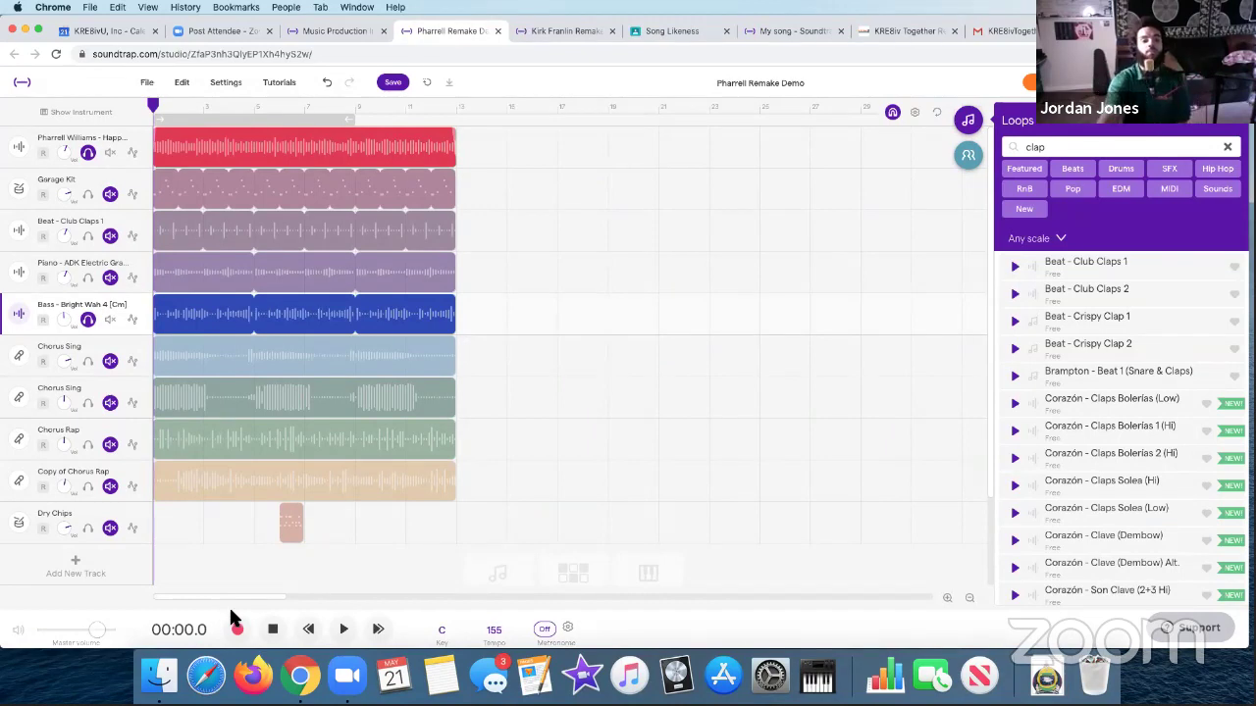
left_click(346, 632)
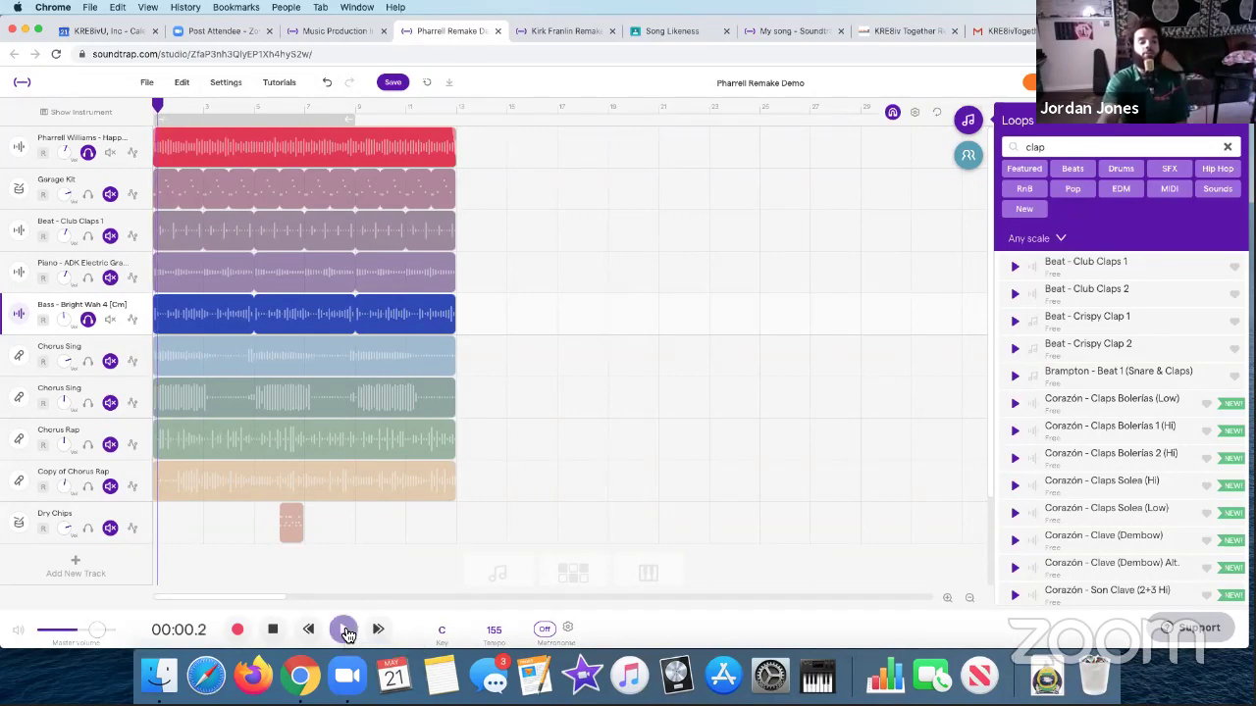
left_click(343, 630)
left_click(110, 154)
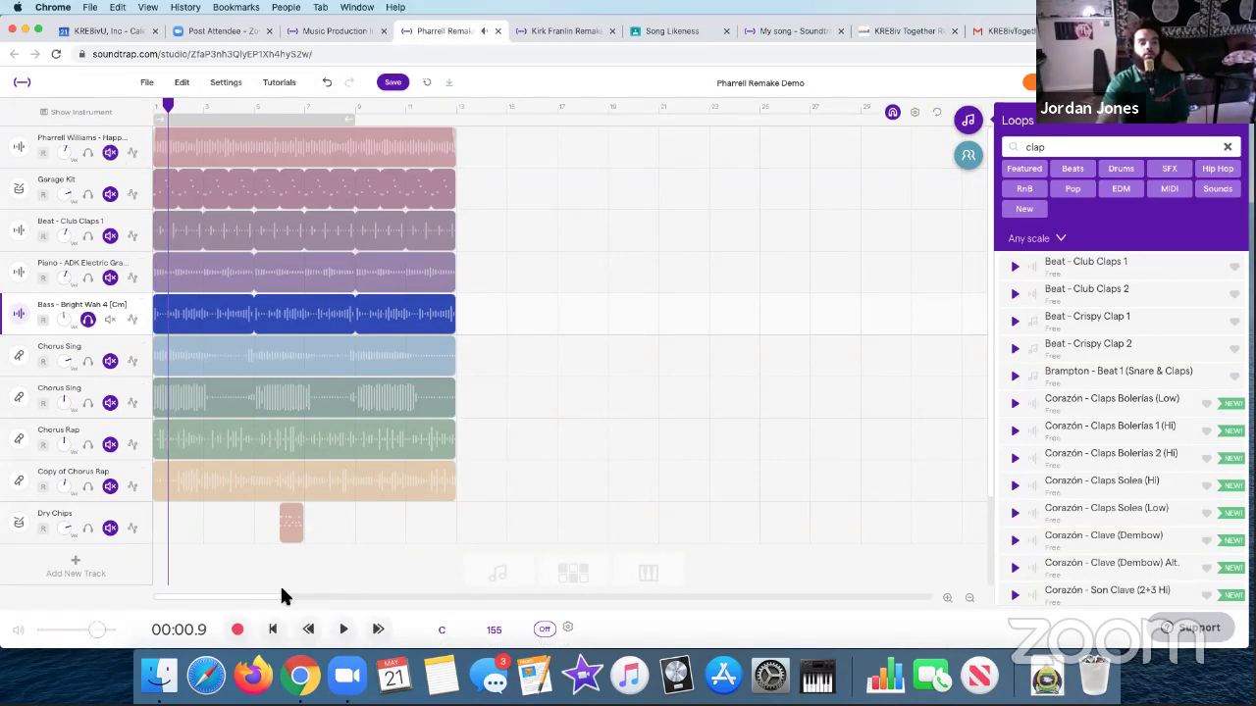
left_click(311, 630)
left_click(343, 631)
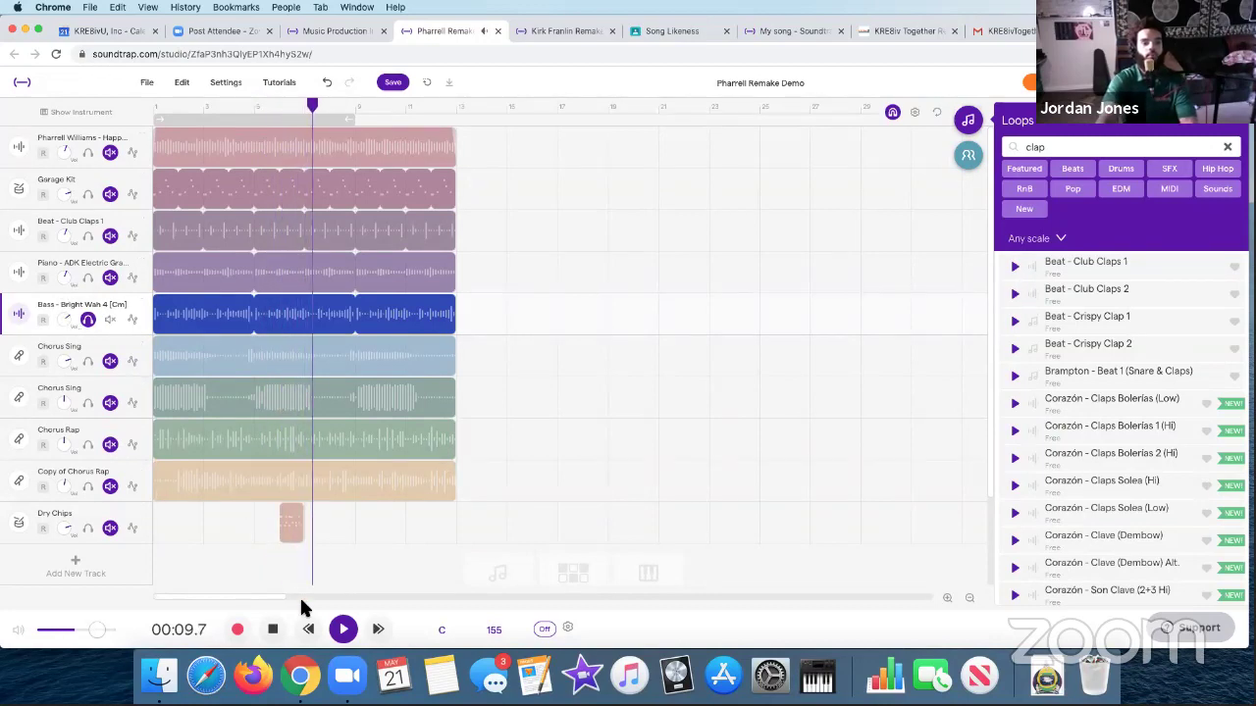
left_click(273, 628)
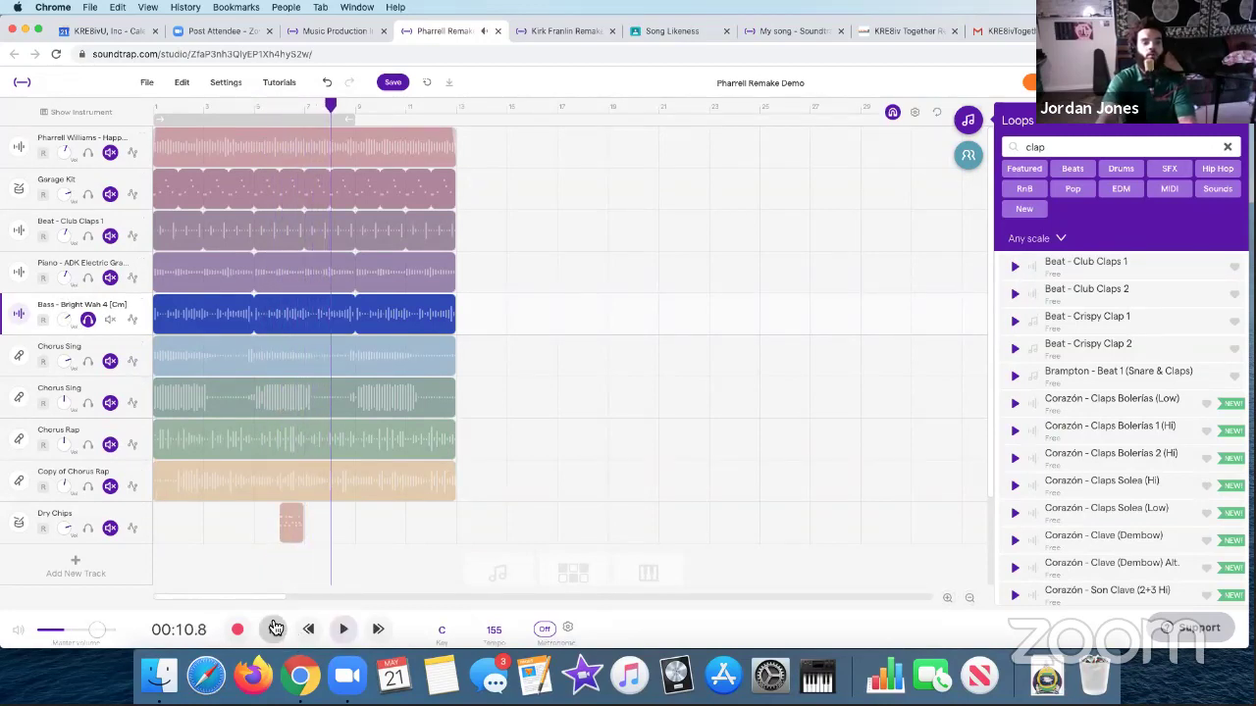
- Add the piano, Beat - Club Claps 1 and Garage Kit tracks to the solo and play them with the bass from the start
left_click(87, 278)
left_click(87, 236)
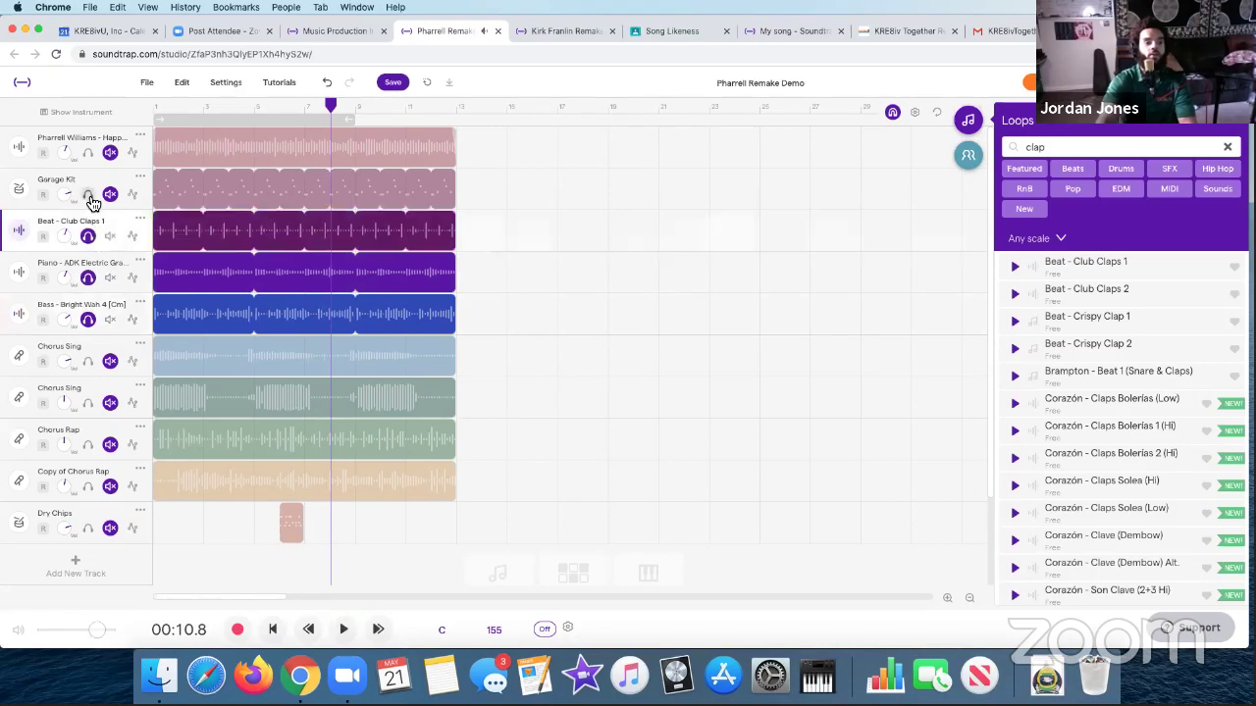
left_click(87, 193)
left_click(272, 629)
left_click(341, 632)
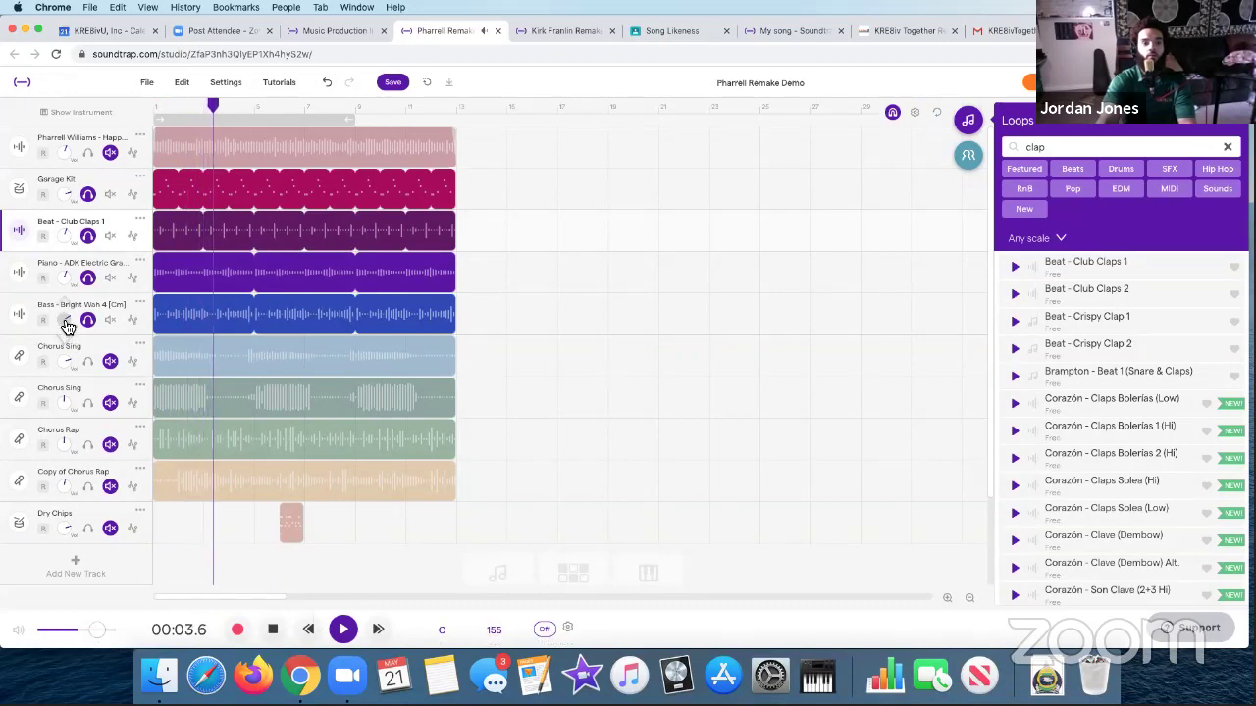
left_click(275, 632)
- Remove the piano track from the solo and play the drums, claps and bass together from the start
left_click(88, 278)
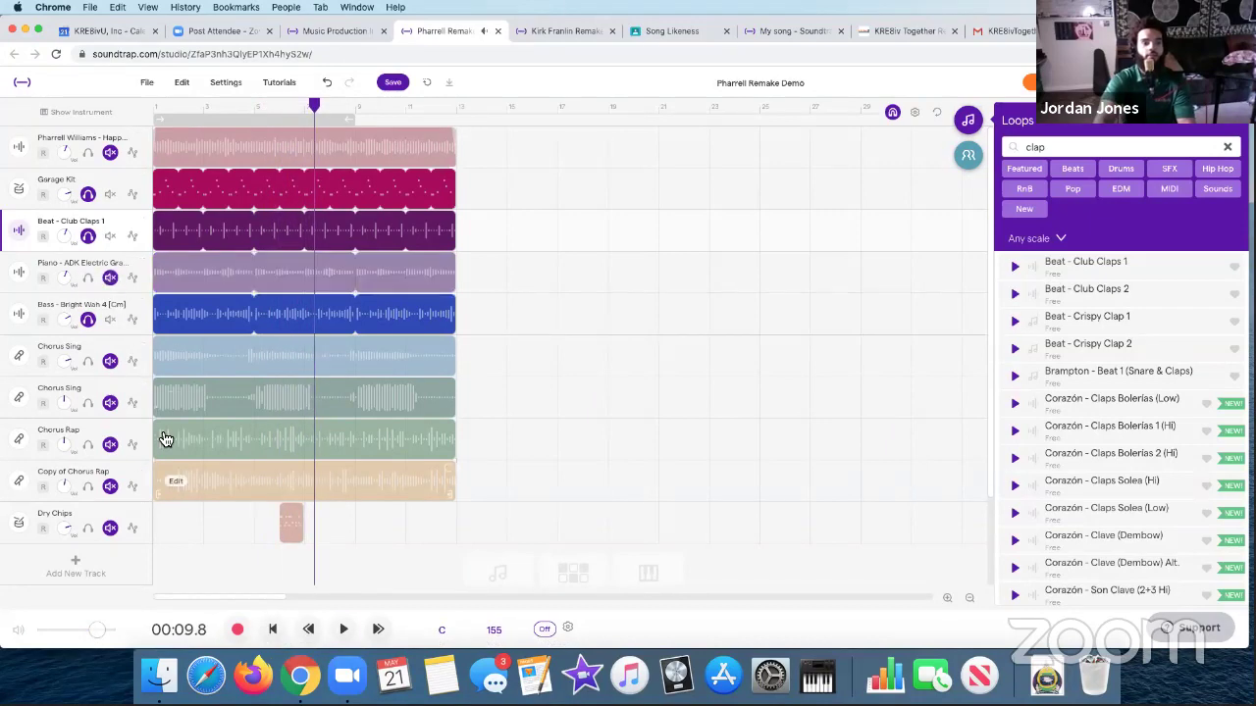
left_click(273, 629)
left_click(341, 630)
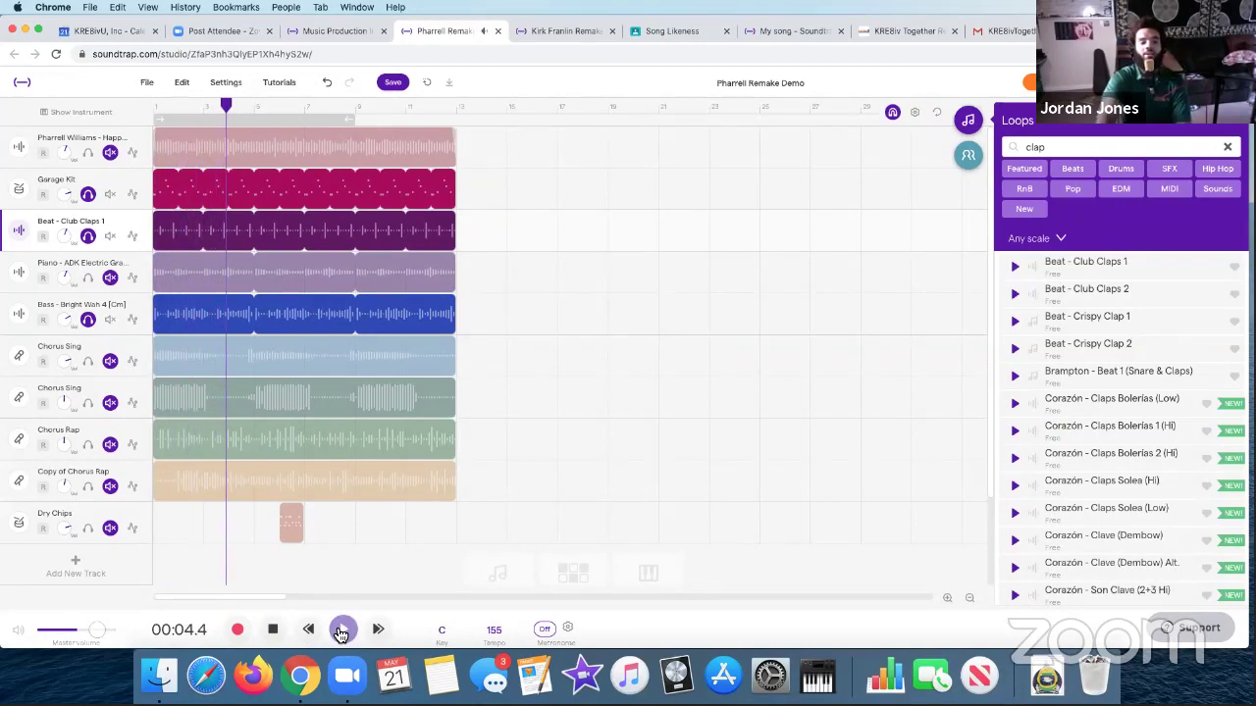
left_click(276, 634)
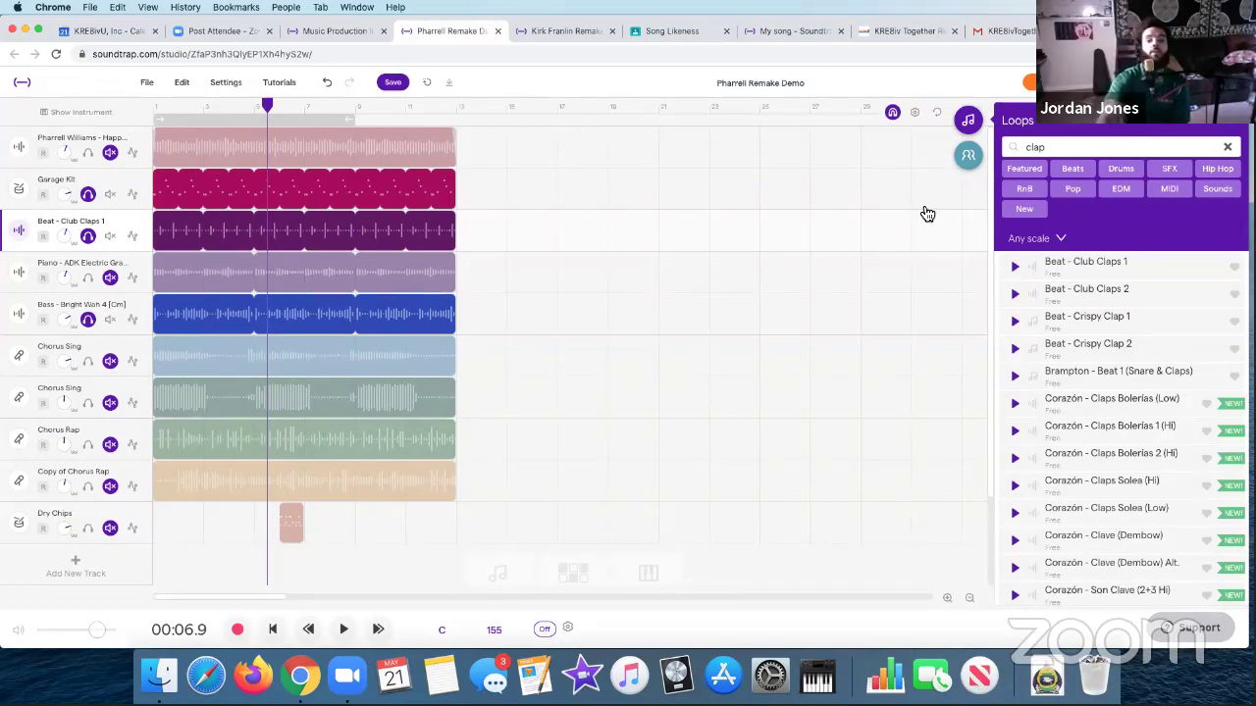
- Replace the clap search with the Bass category in the loop library and look through the available bass loops
left_click(1228, 147)
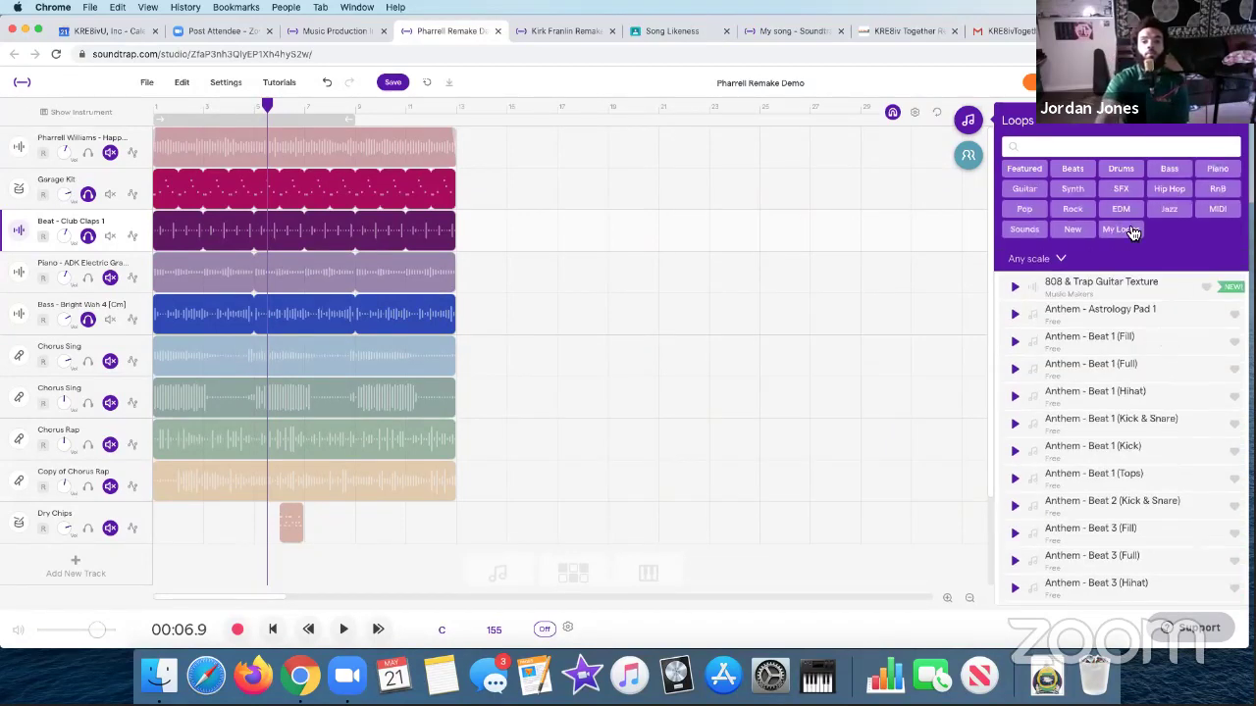
left_click(1169, 175)
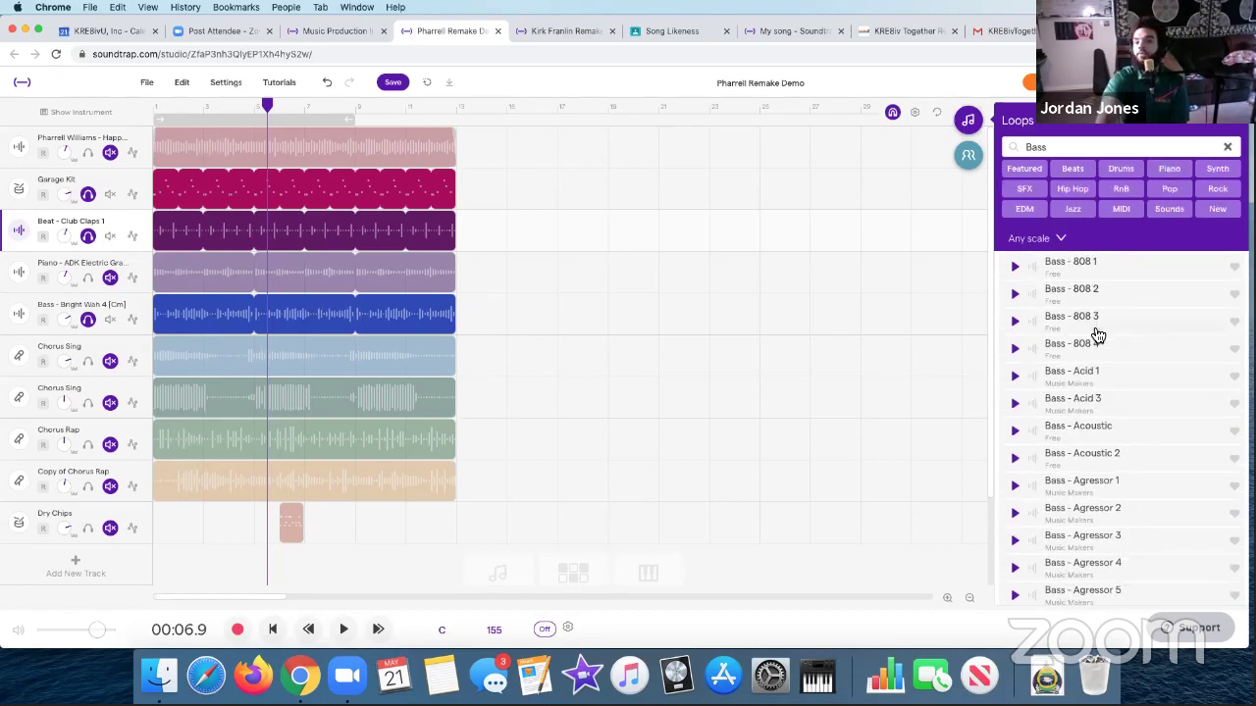
scroll(1094, 334, "down", 5)
scroll(1096, 341, "down", 15)
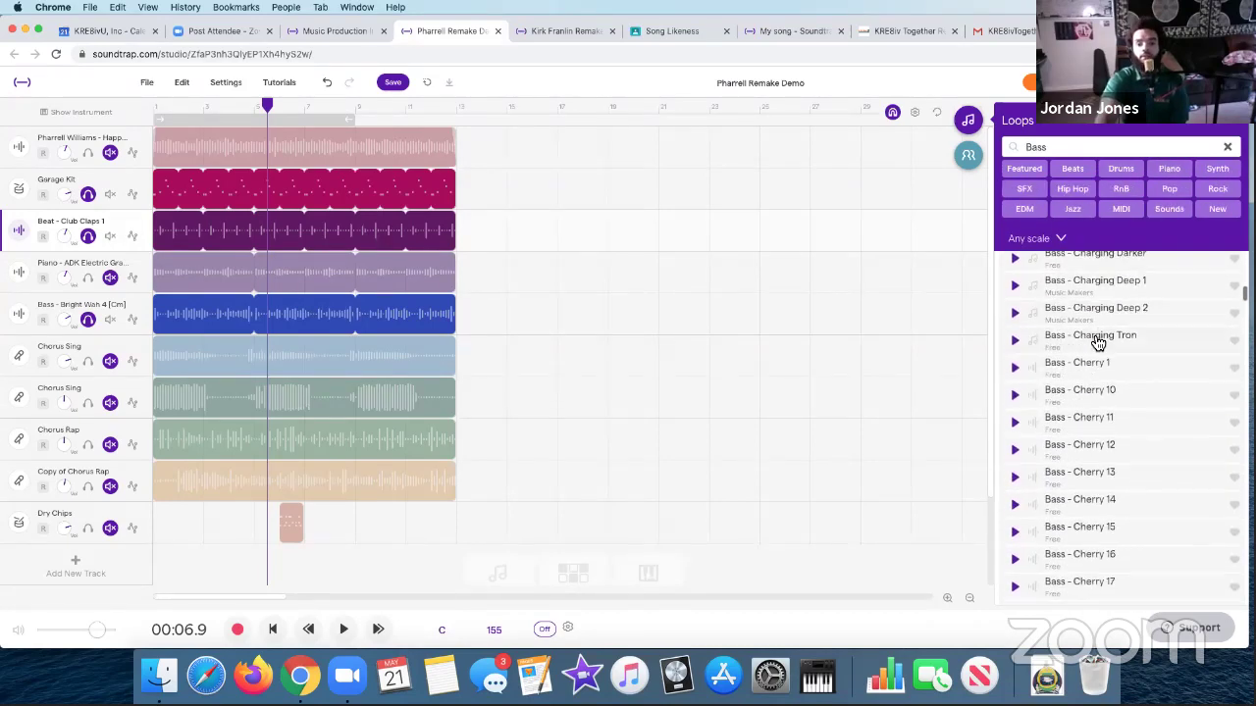
scroll(1096, 346, "down", 15)
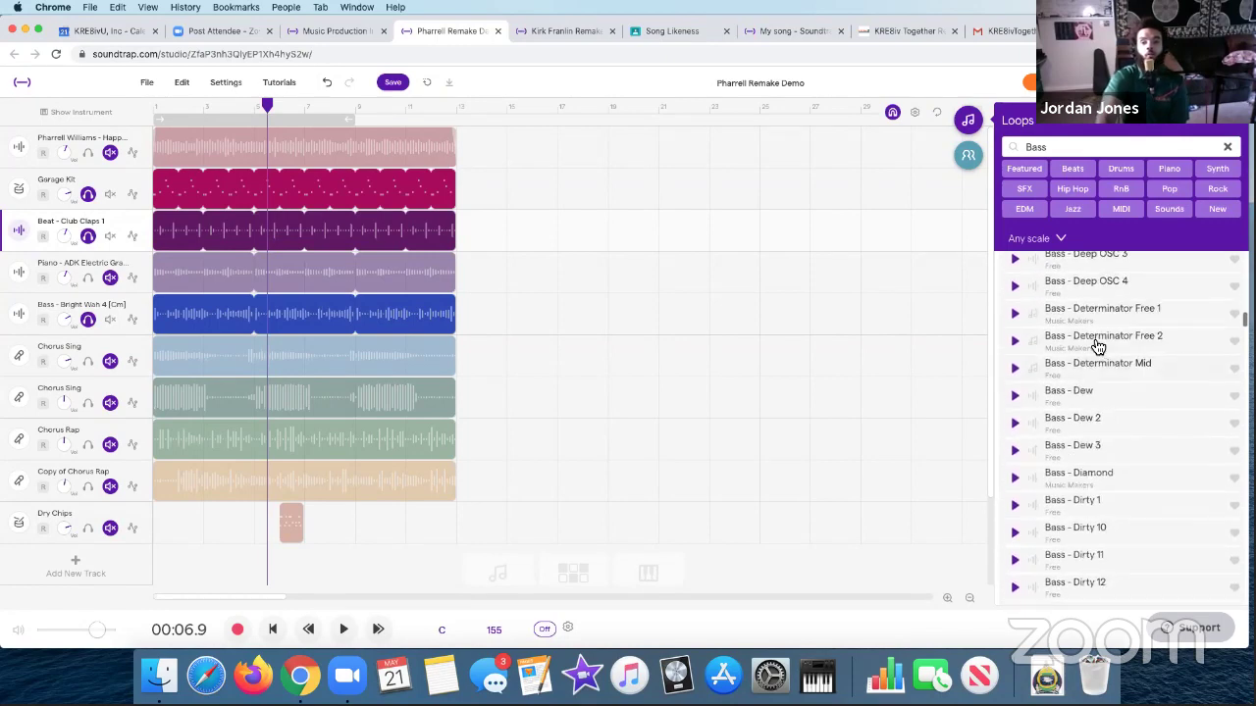
scroll(1100, 349, "down", 15)
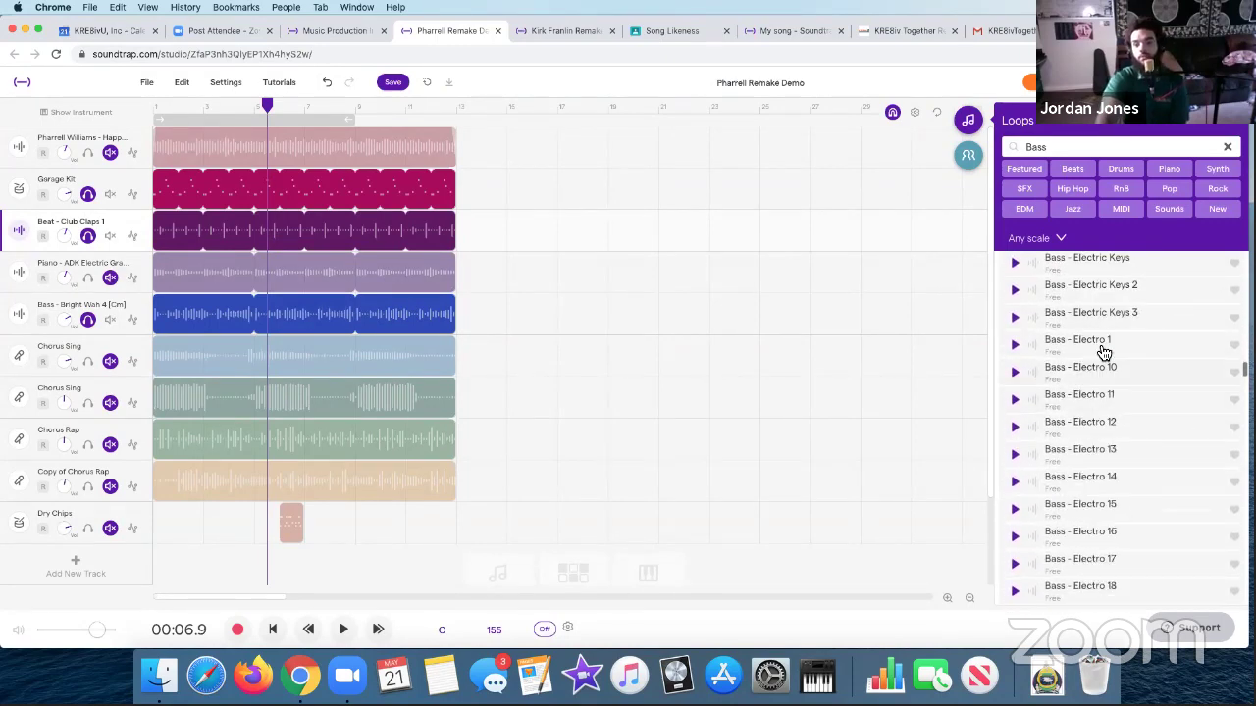
scroll(1104, 352, "down", 15)
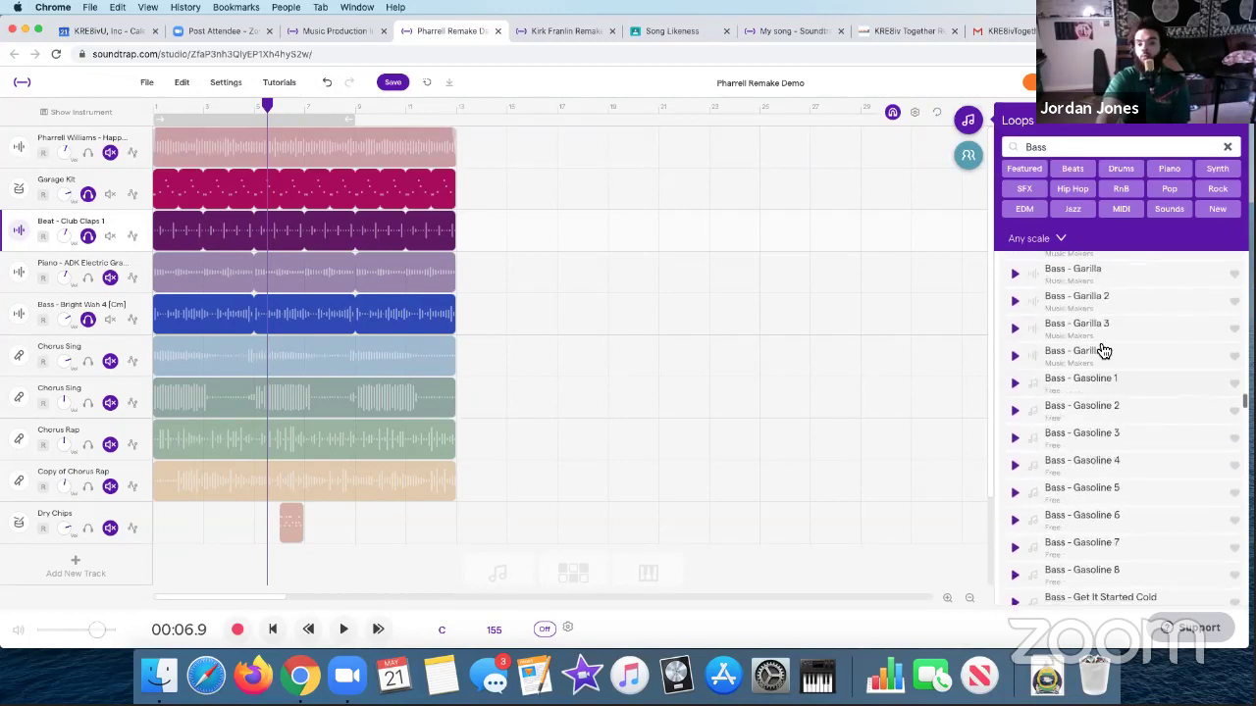
scroll(1104, 351, "down", 15)
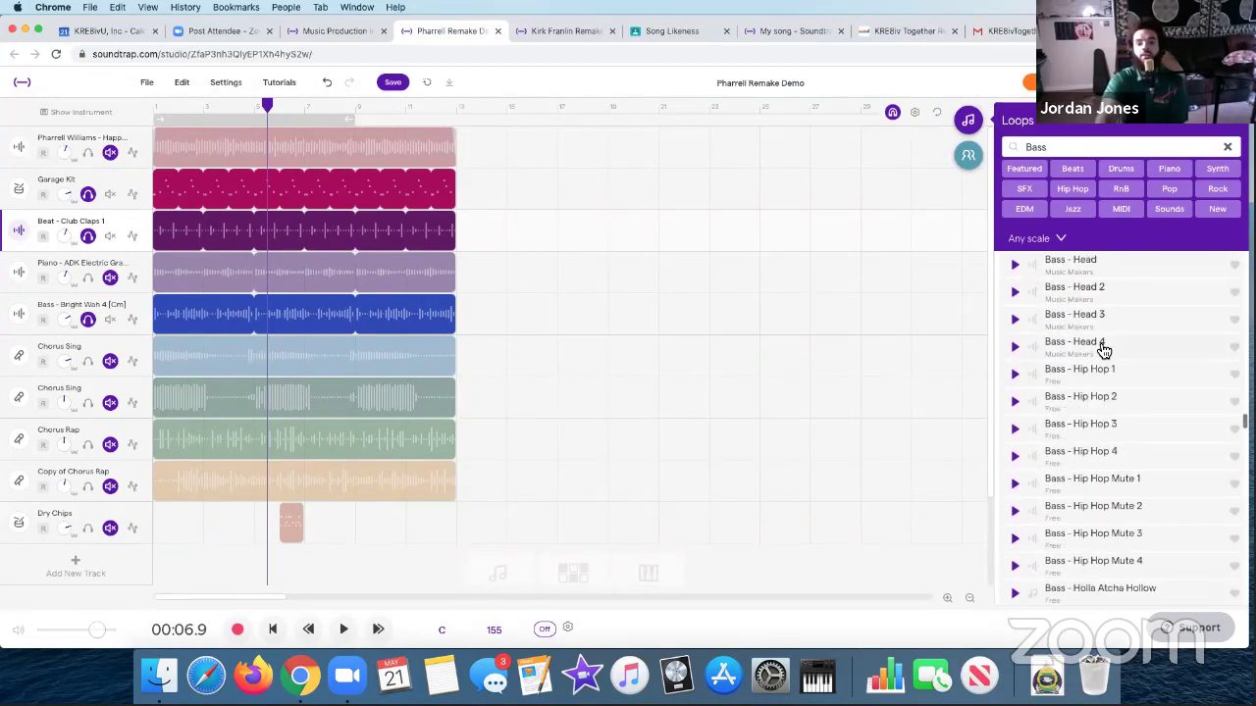
scroll(1104, 351, "down", 15)
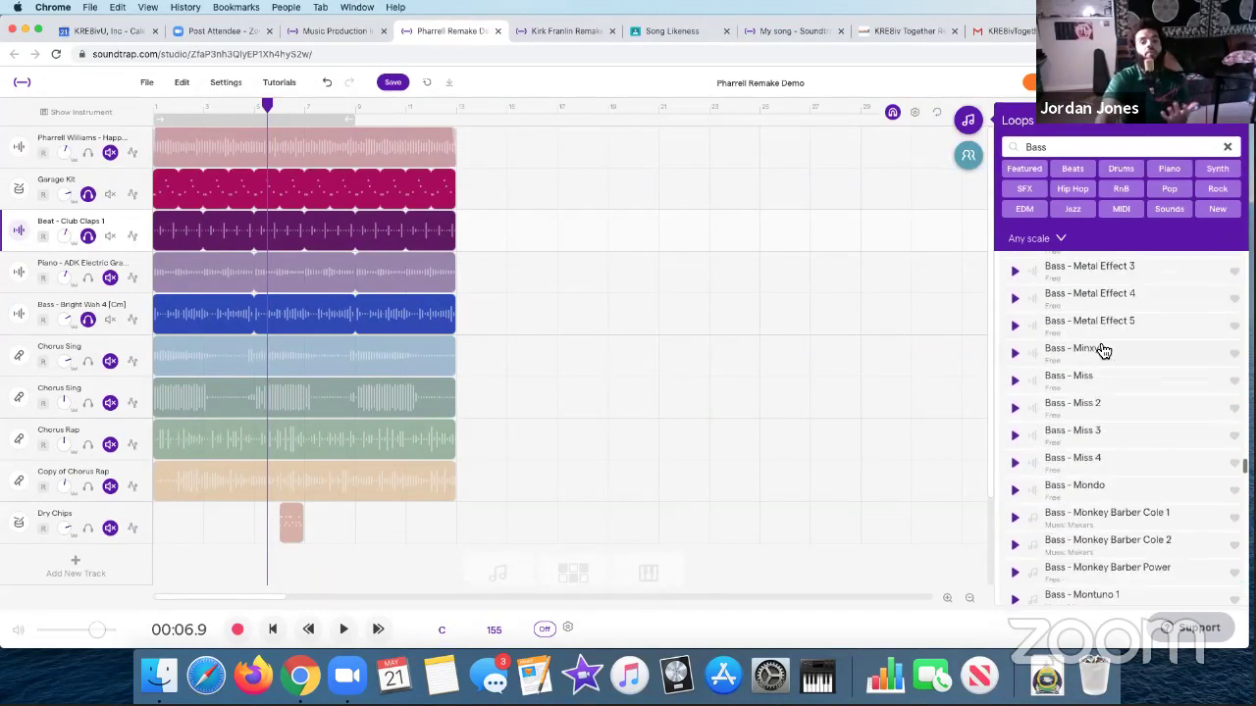
scroll(1104, 351, "down", 5)
scroll(1104, 351, "up", 15)
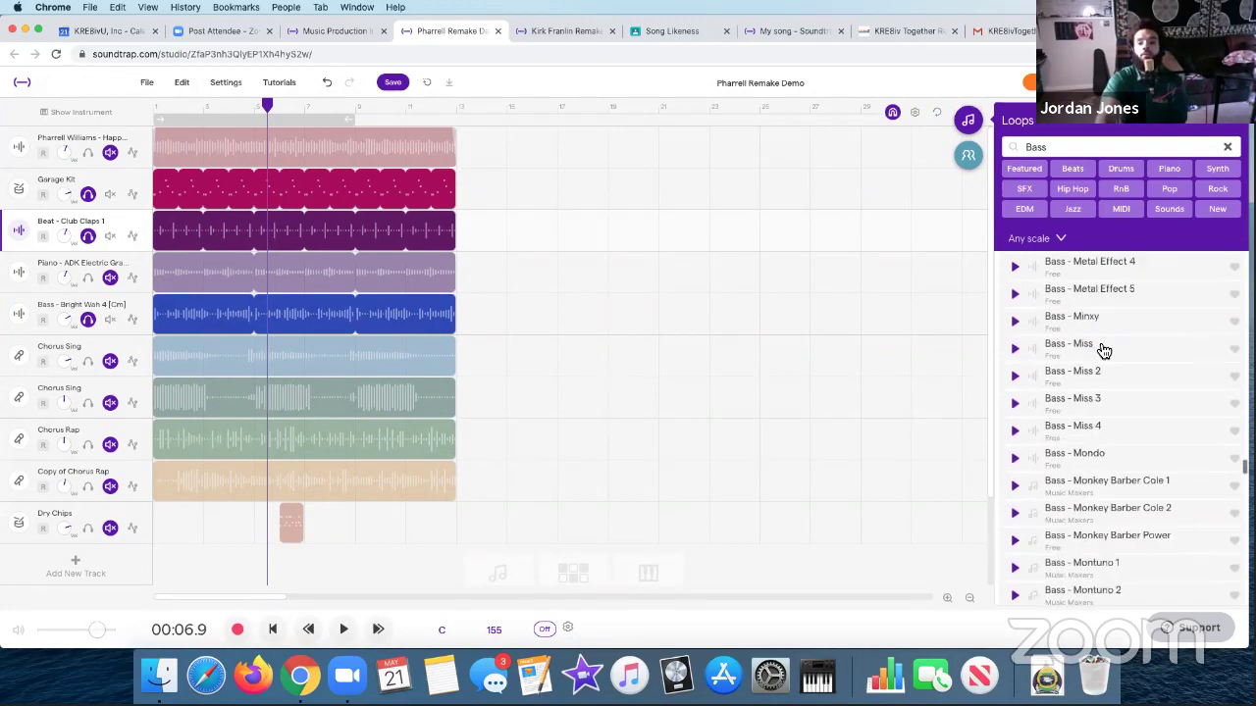
scroll(1101, 351, "up", 3)
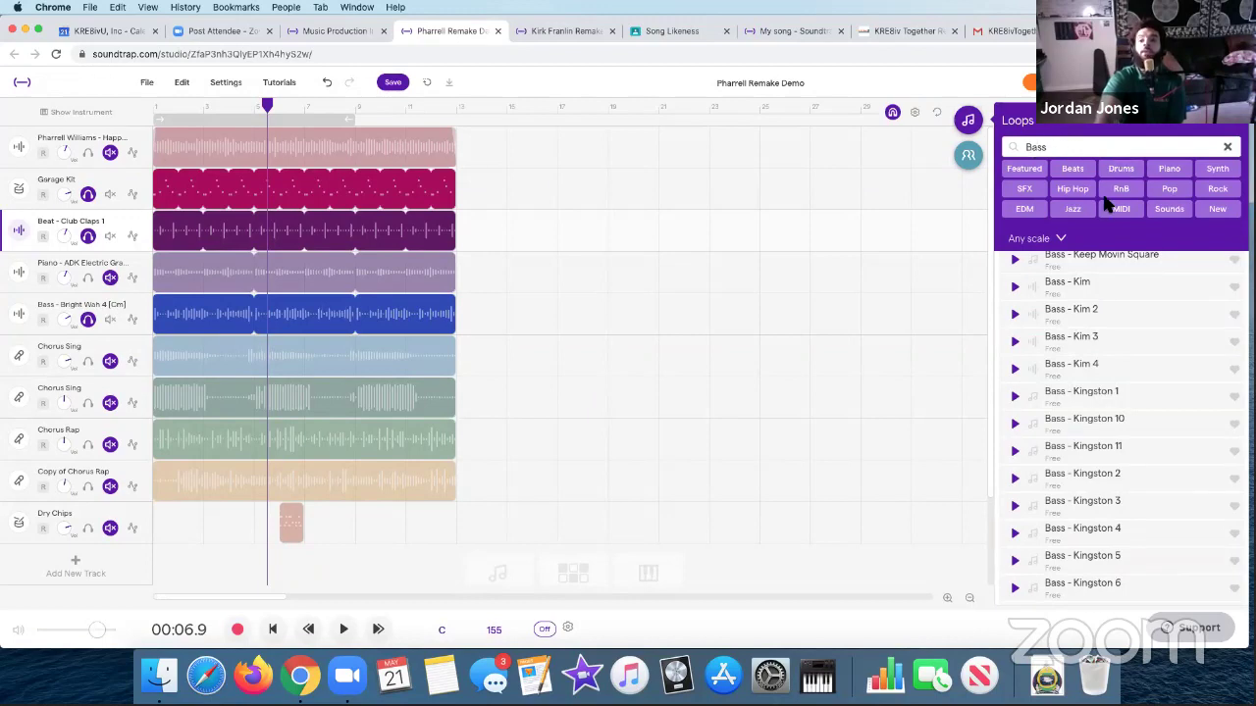
- Narrow the bass loops to the Pop genre and browse back up through the list
left_click(1181, 195)
scroll(1128, 329, "up", 10)
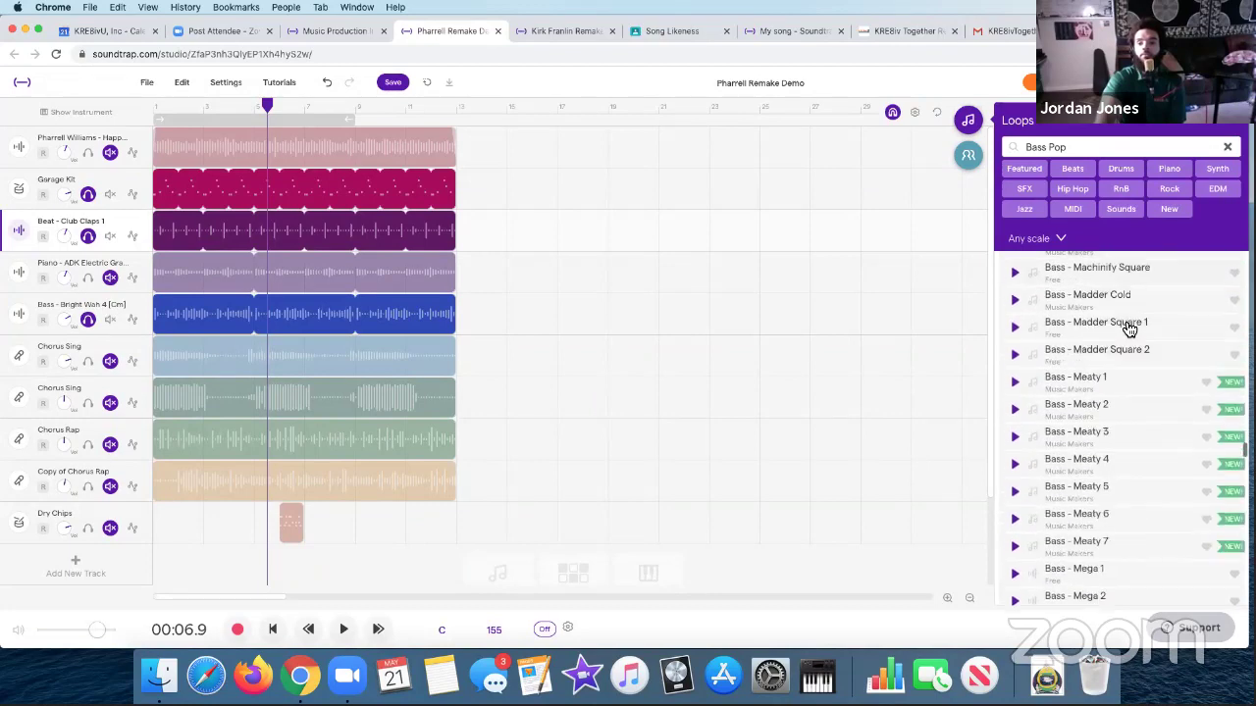
scroll(1128, 330, "up", 15)
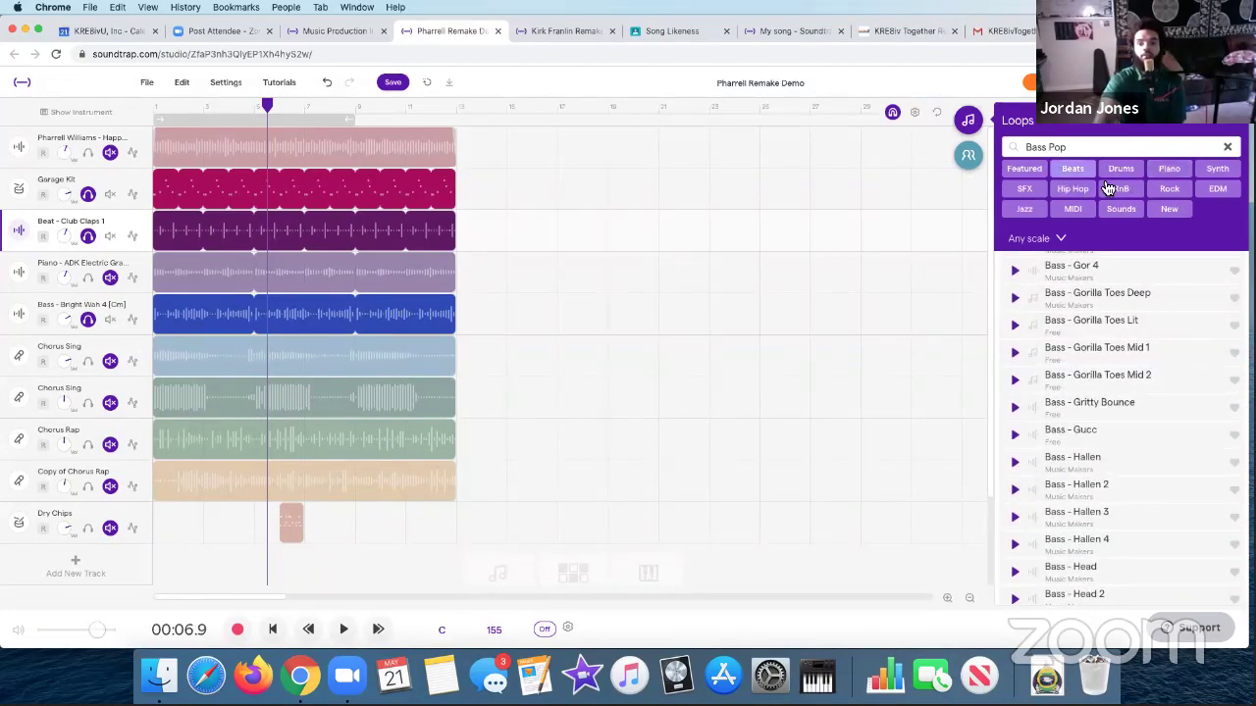
scroll(1101, 350, "up", 10)
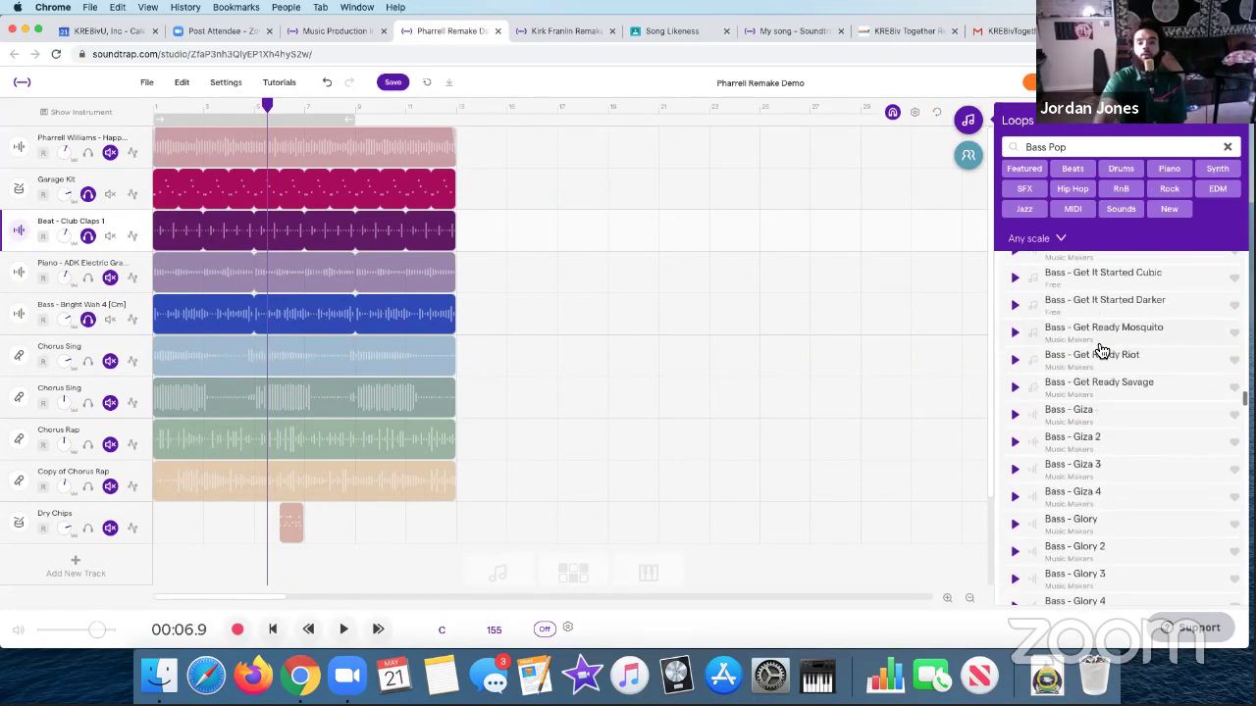
scroll(1101, 350, "up", 15)
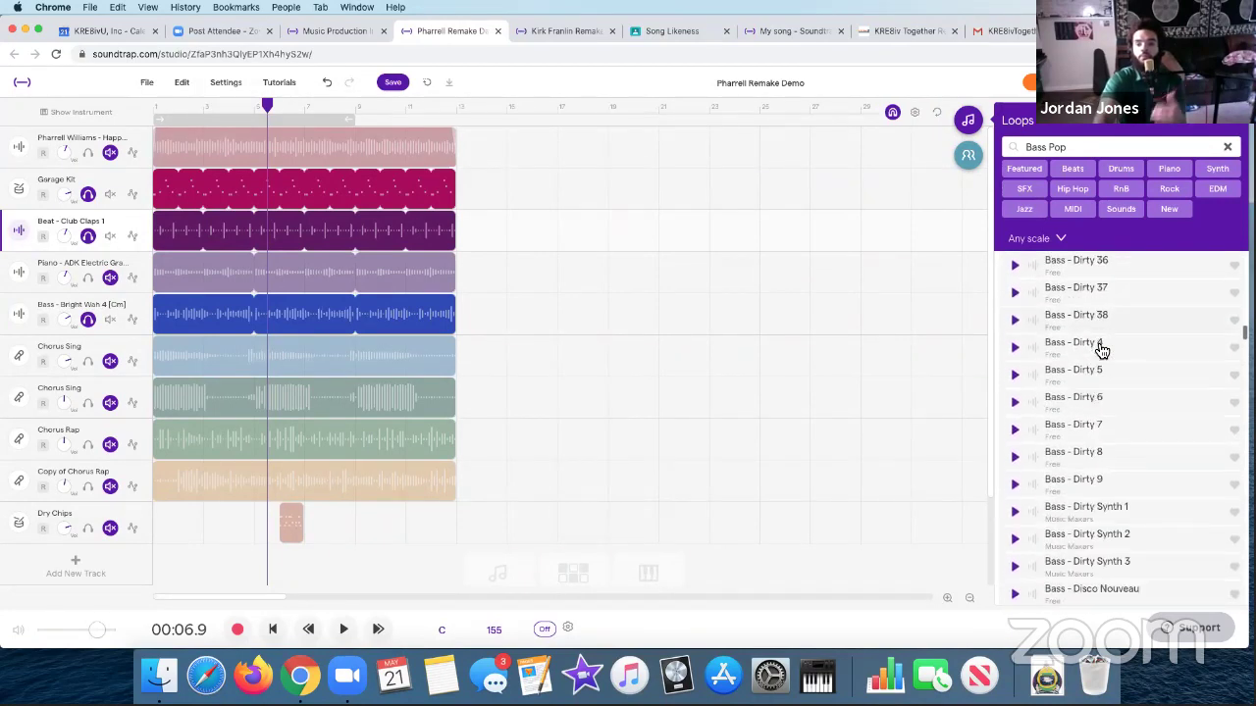
scroll(1101, 351, "up", 8)
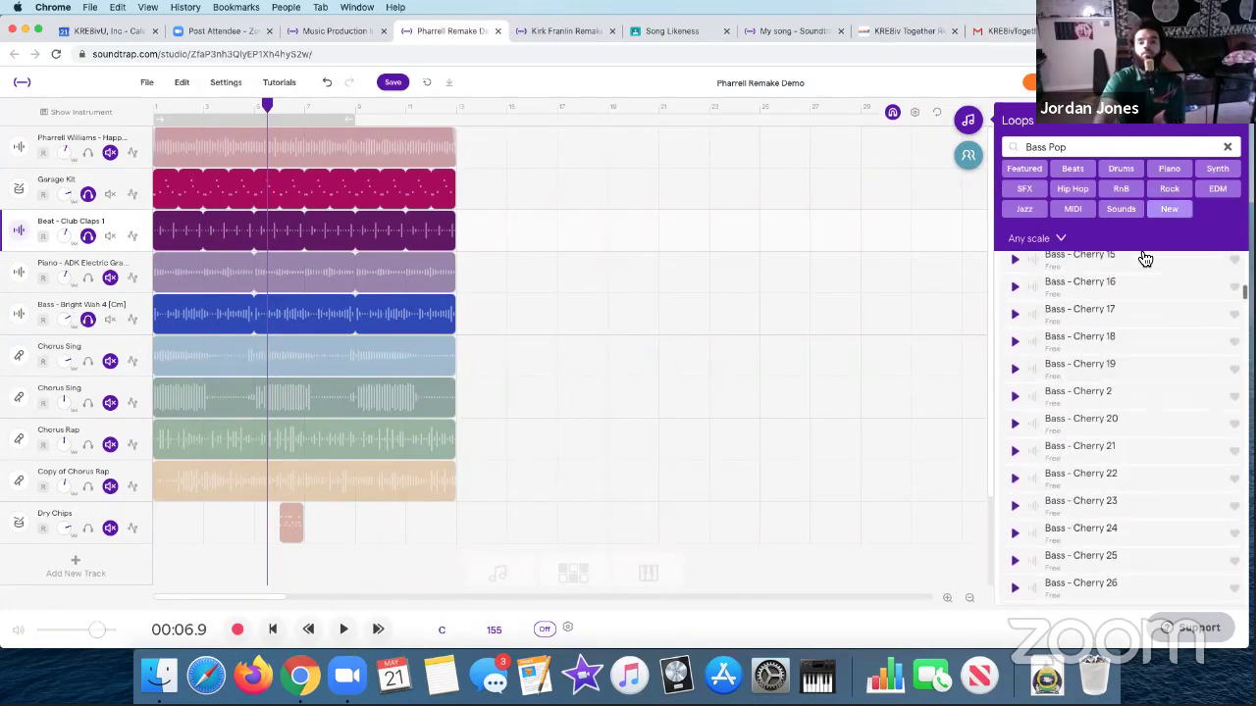
- Add the piano track to the soloed drums, claps and bass and play them together from the start
mouse_move(532, 311)
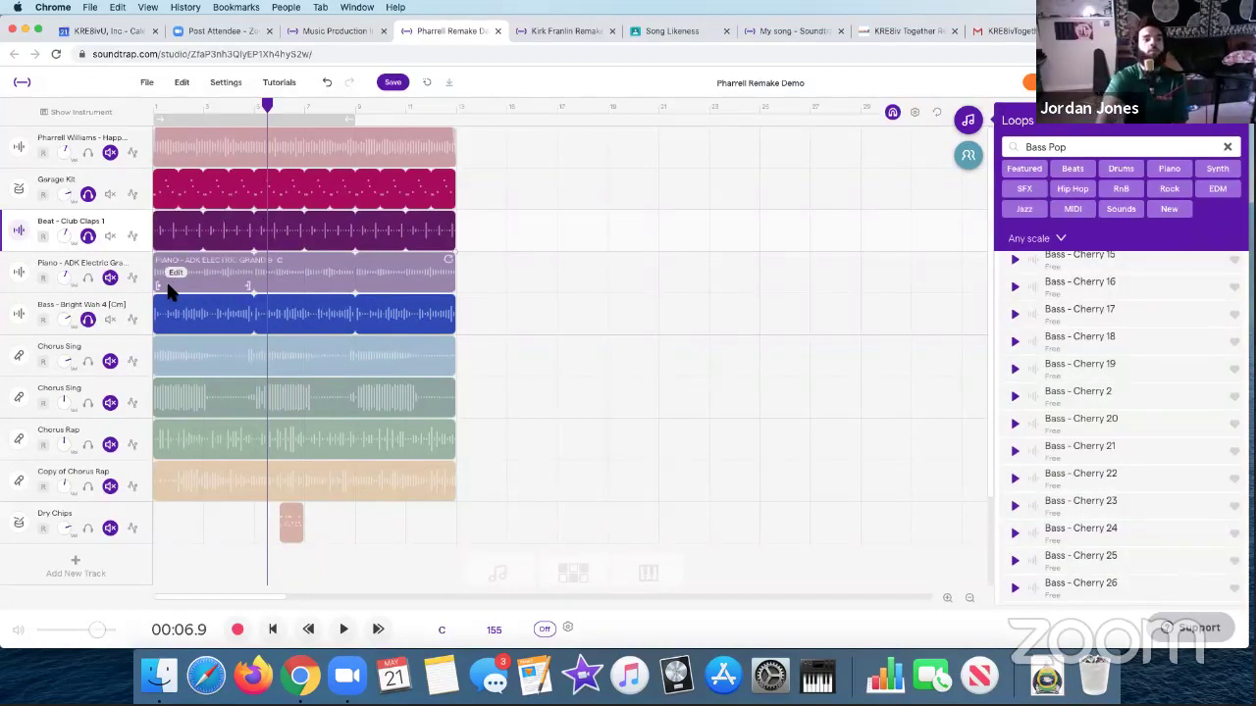
left_click(88, 277)
left_click(273, 629)
left_click(344, 629)
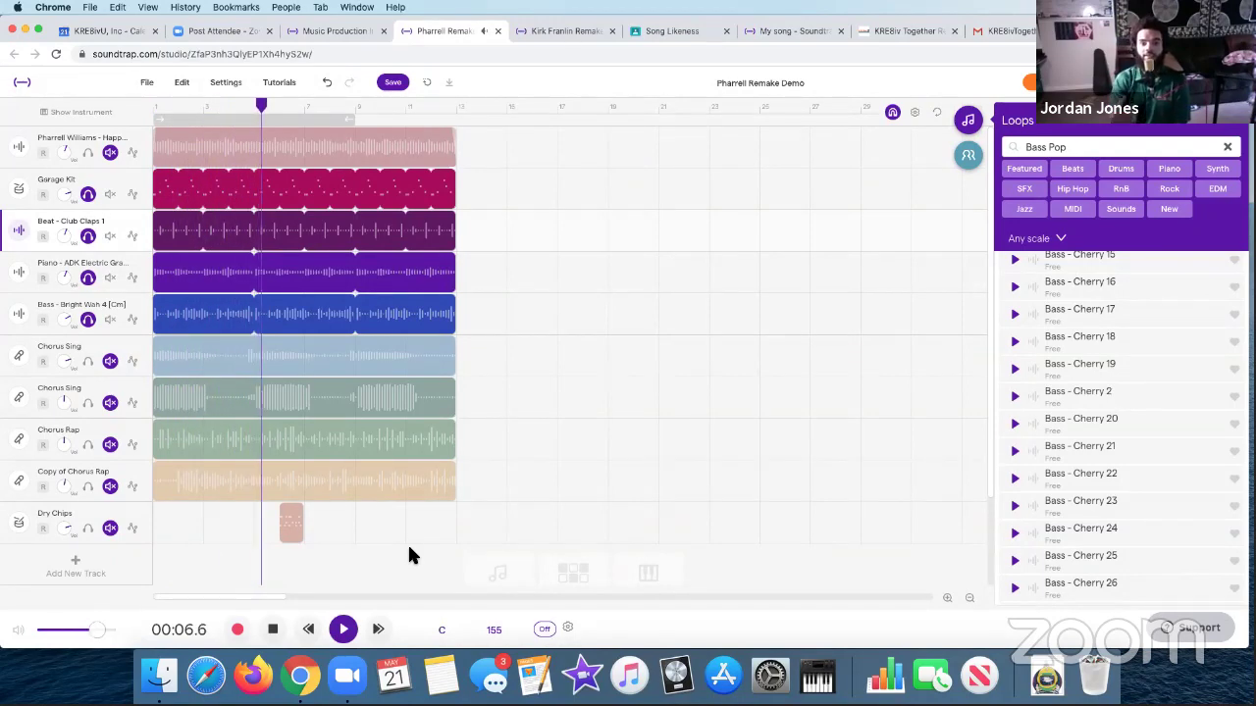
left_click(272, 629)
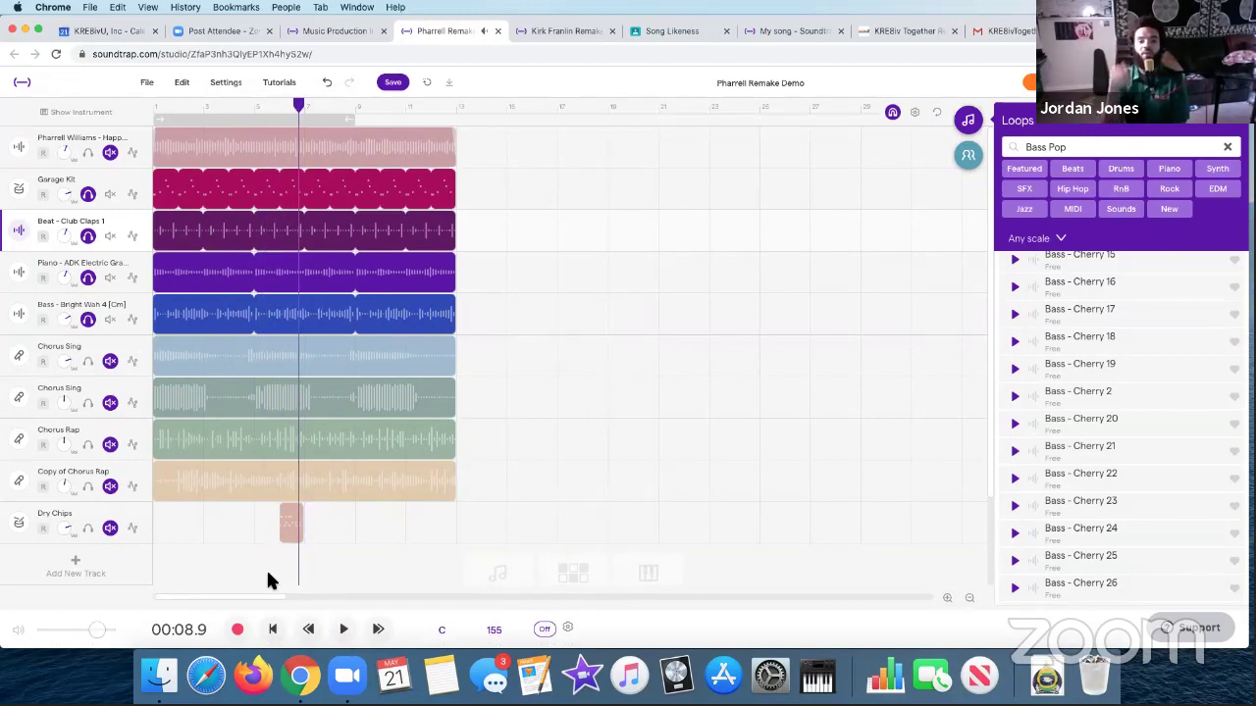
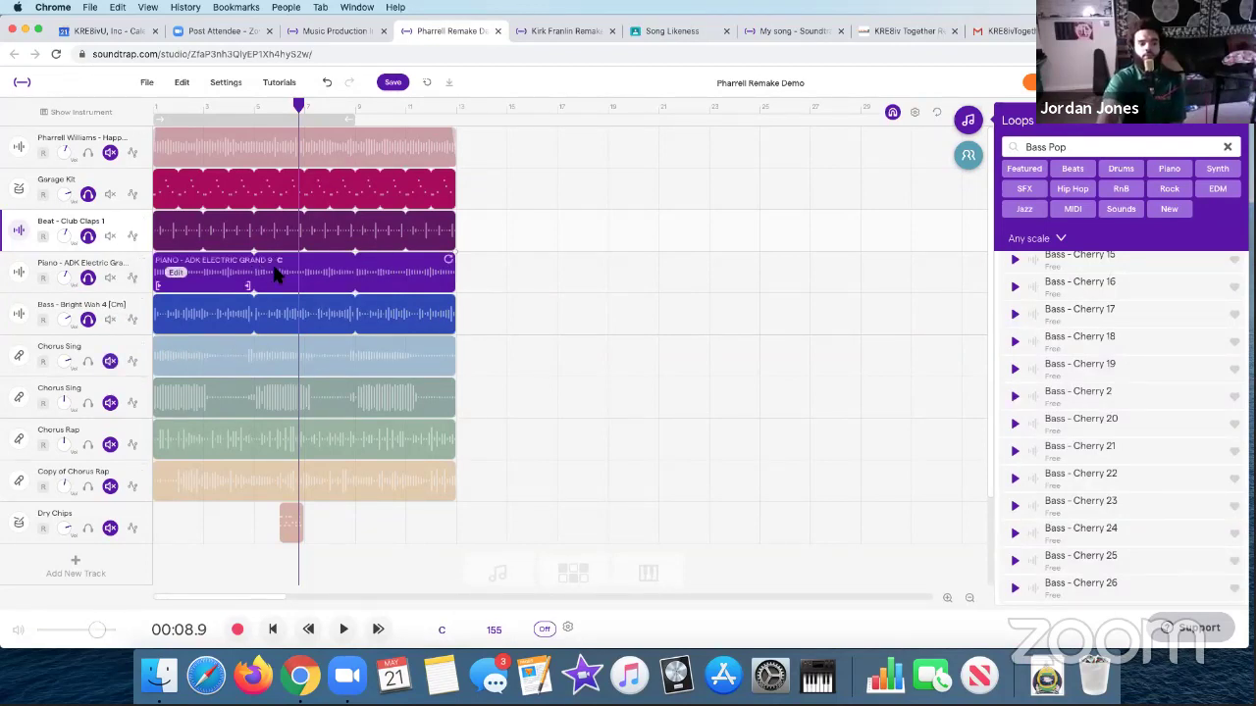
- Solo the Pharrell Williams reference, mute the Garage Kit, claps, piano and bass tracks, and play the reference from the start
left_click(89, 154)
left_click(110, 194)
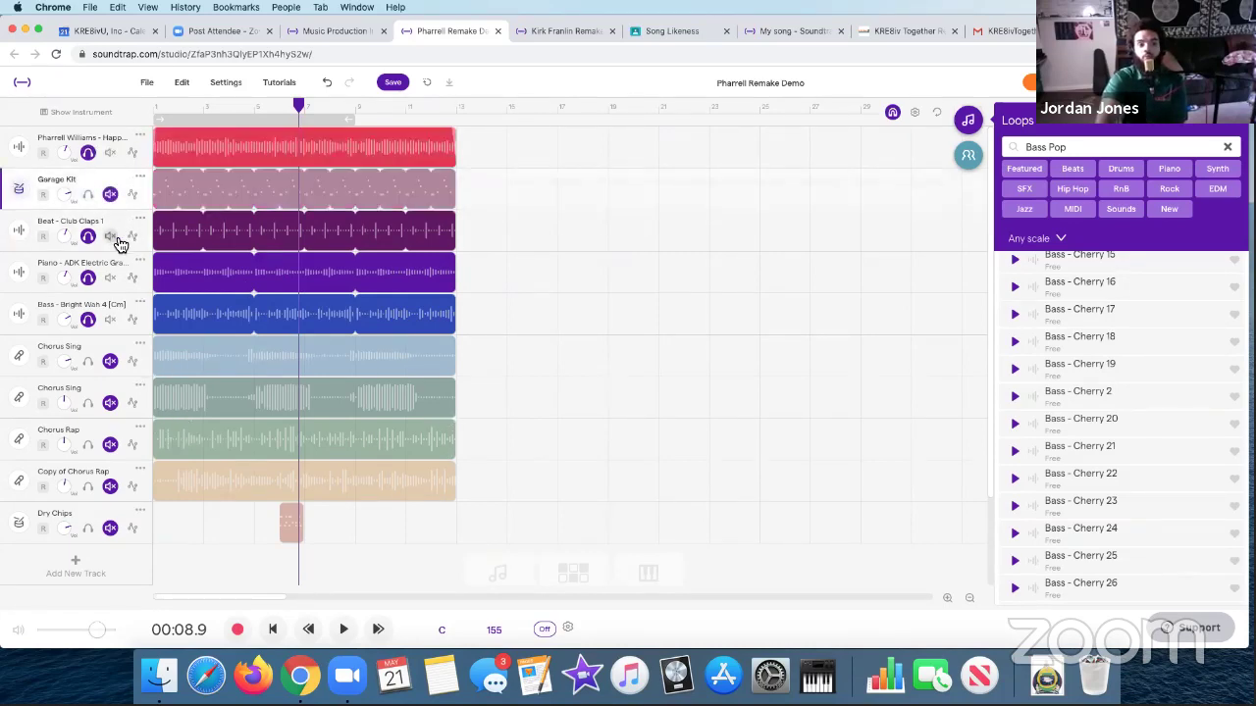
left_click(110, 236)
left_click(110, 277)
left_click(110, 319)
left_click(273, 629)
left_click(344, 629)
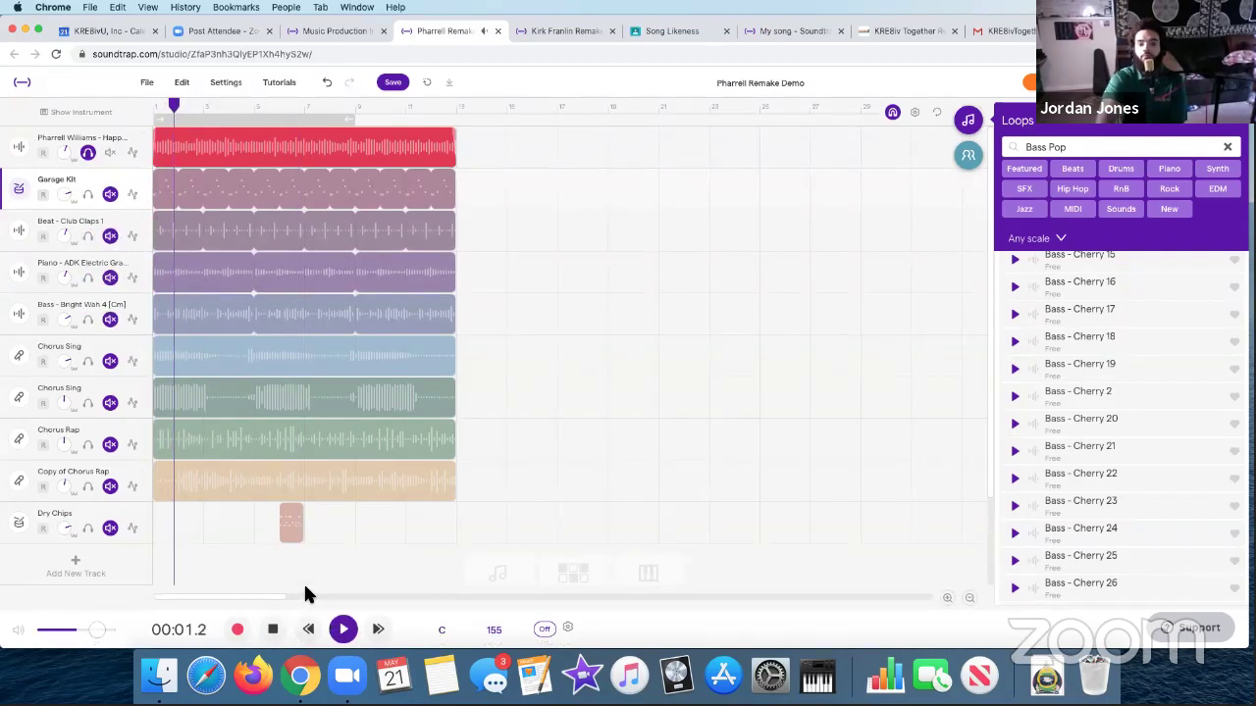
left_click(278, 630)
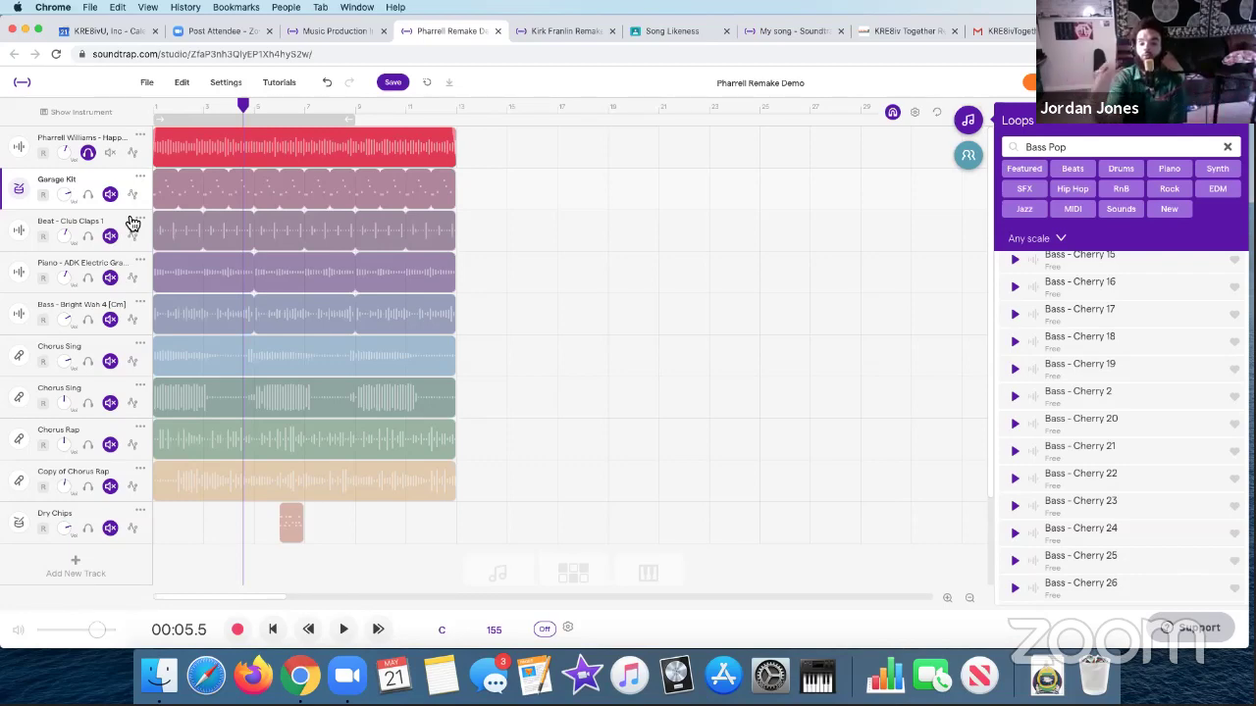
- Solo the first Chorus Sing track, mute the Pharrell Williams reference, and play the vocal from the start
left_click(88, 362)
left_click(273, 629)
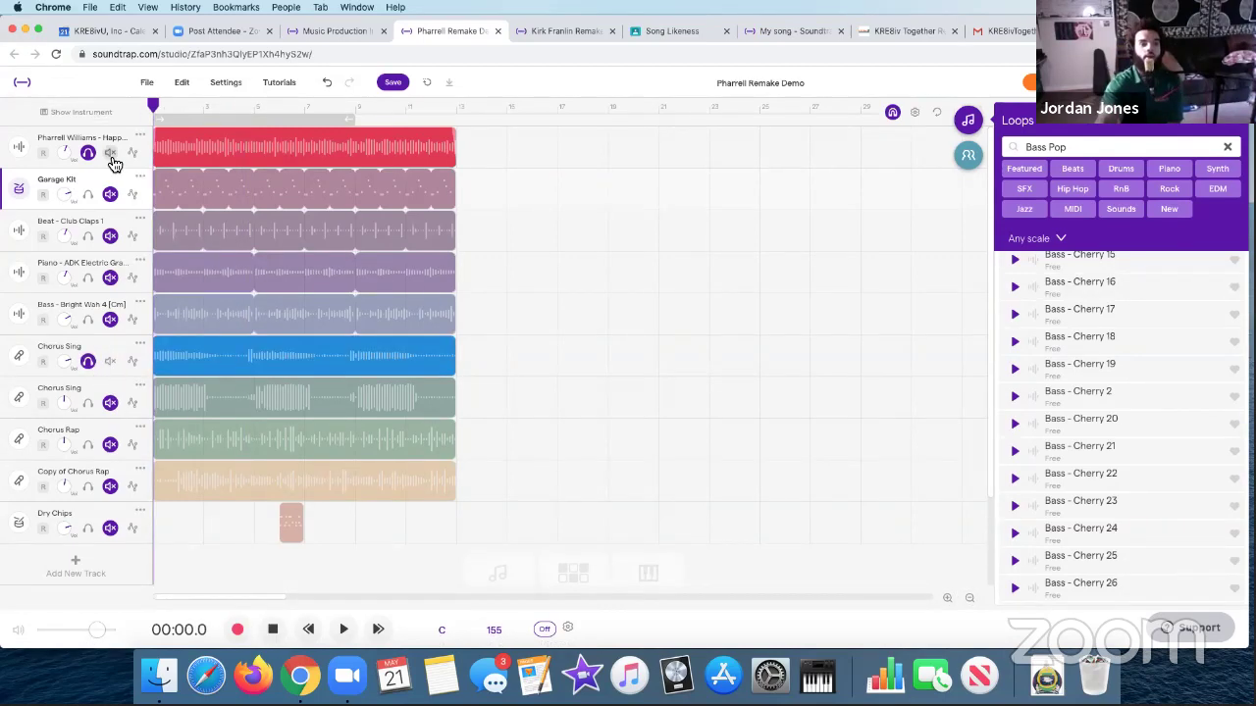
left_click(110, 154)
left_click(341, 629)
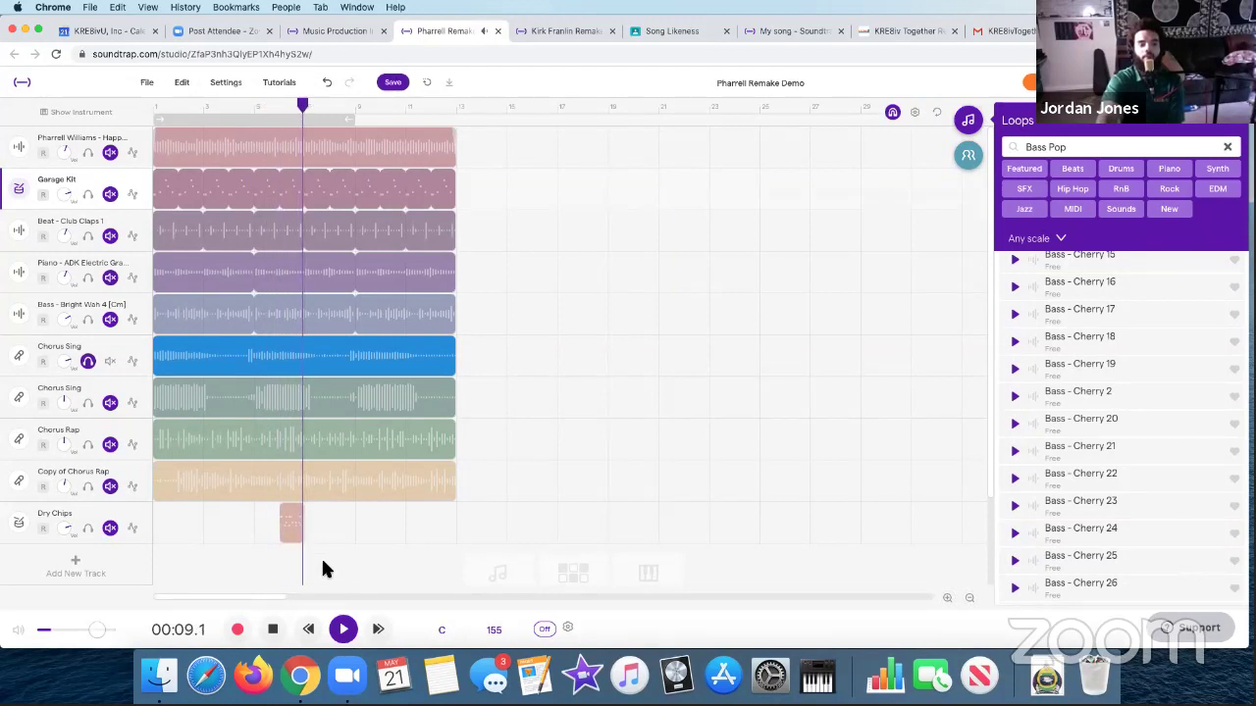
key("space")
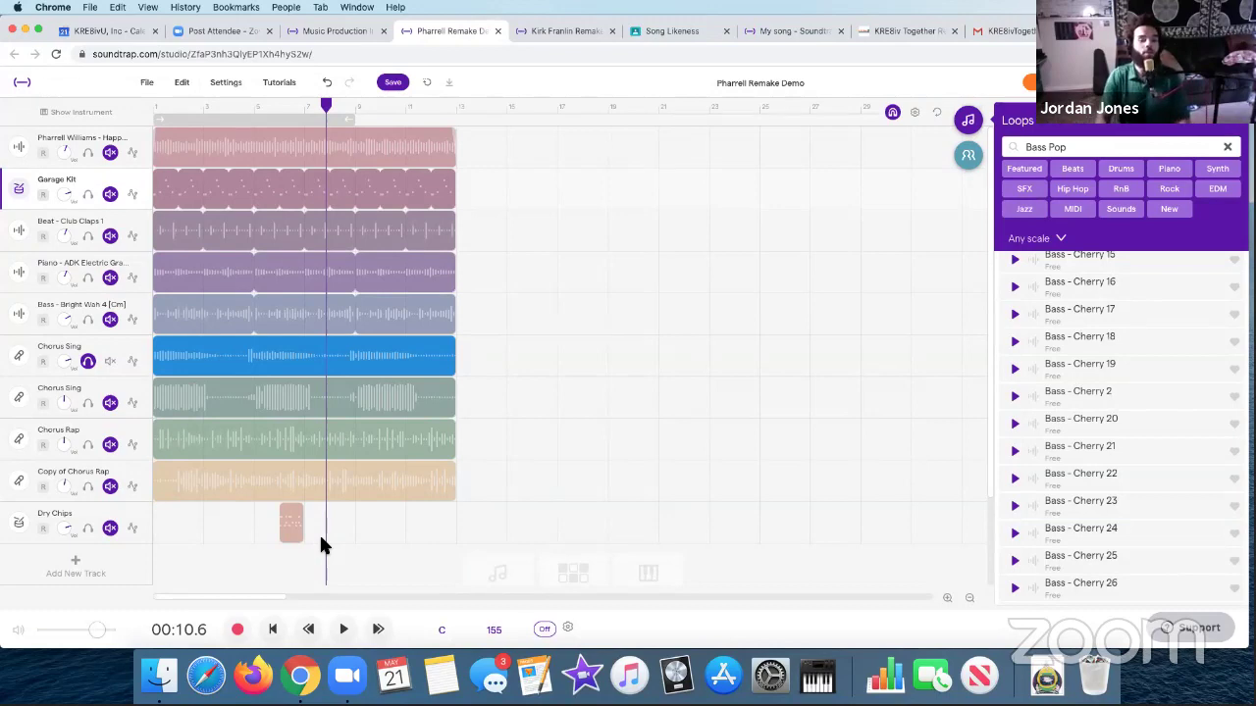
- Add a new Voice & microphones track to the project
mouse_move(175, 364)
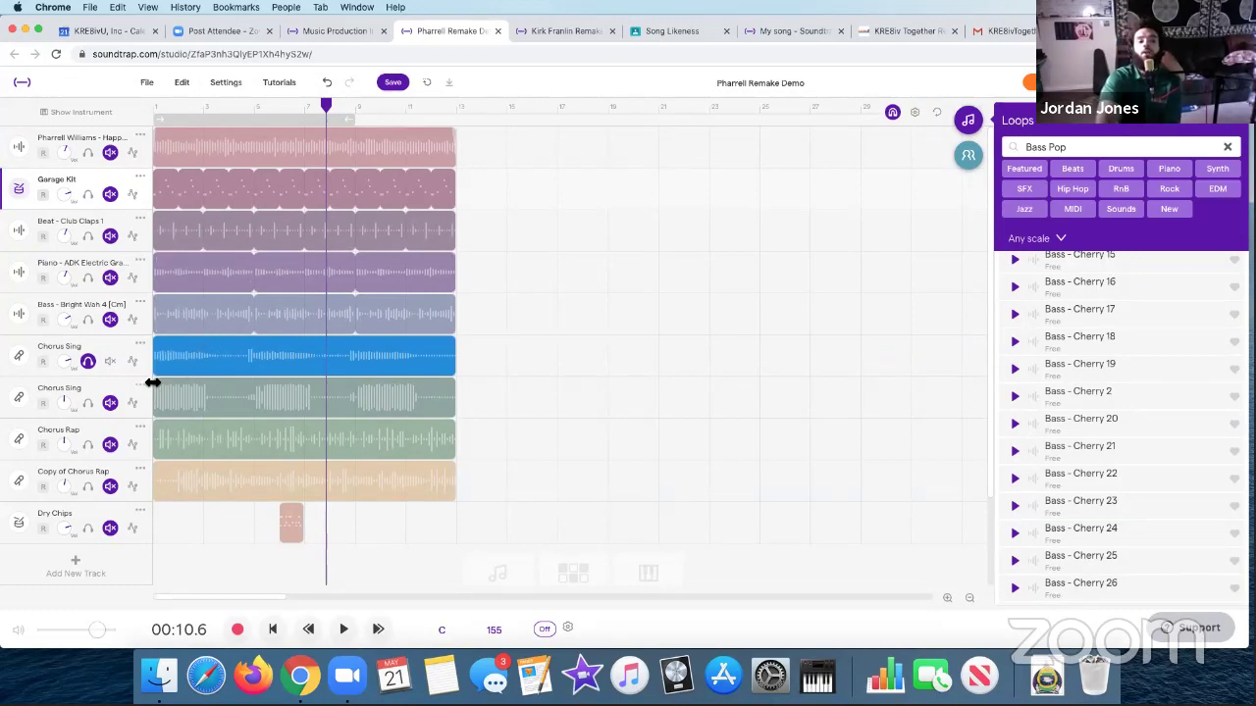
left_click(89, 565)
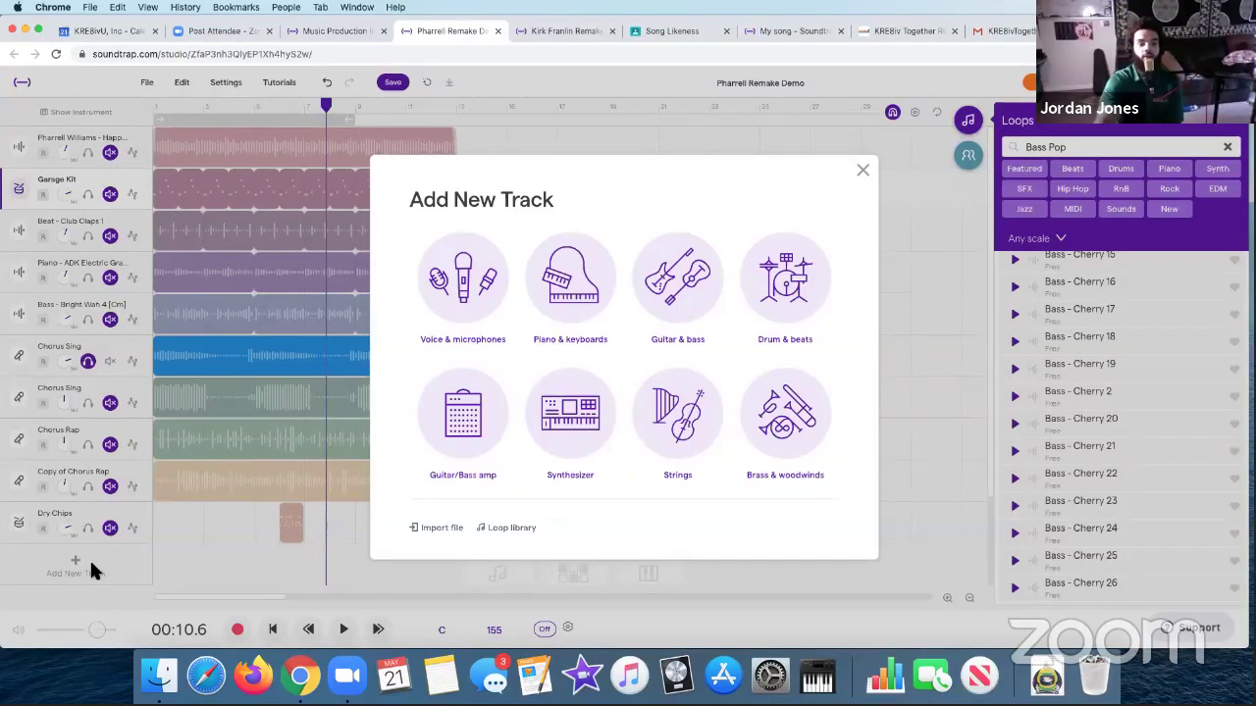
left_click(466, 284)
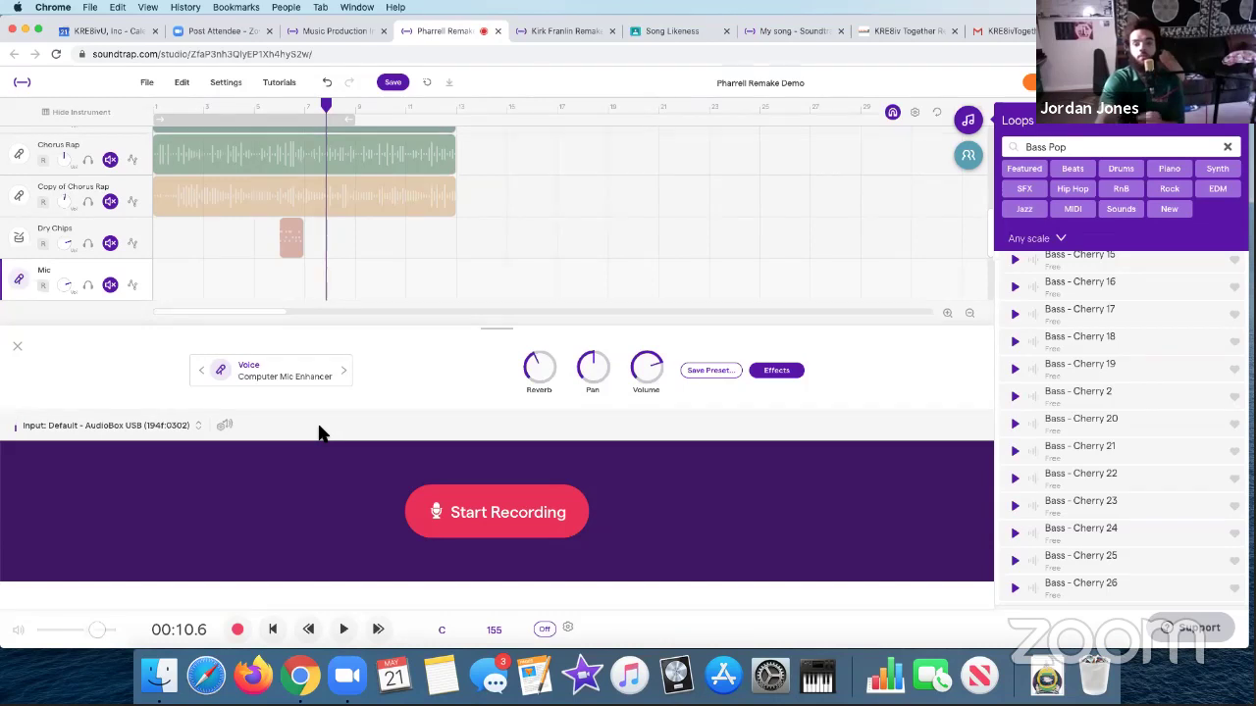
- Run the microphone Volume Check test for the new Mic track and accept its recording level
left_click(226, 429)
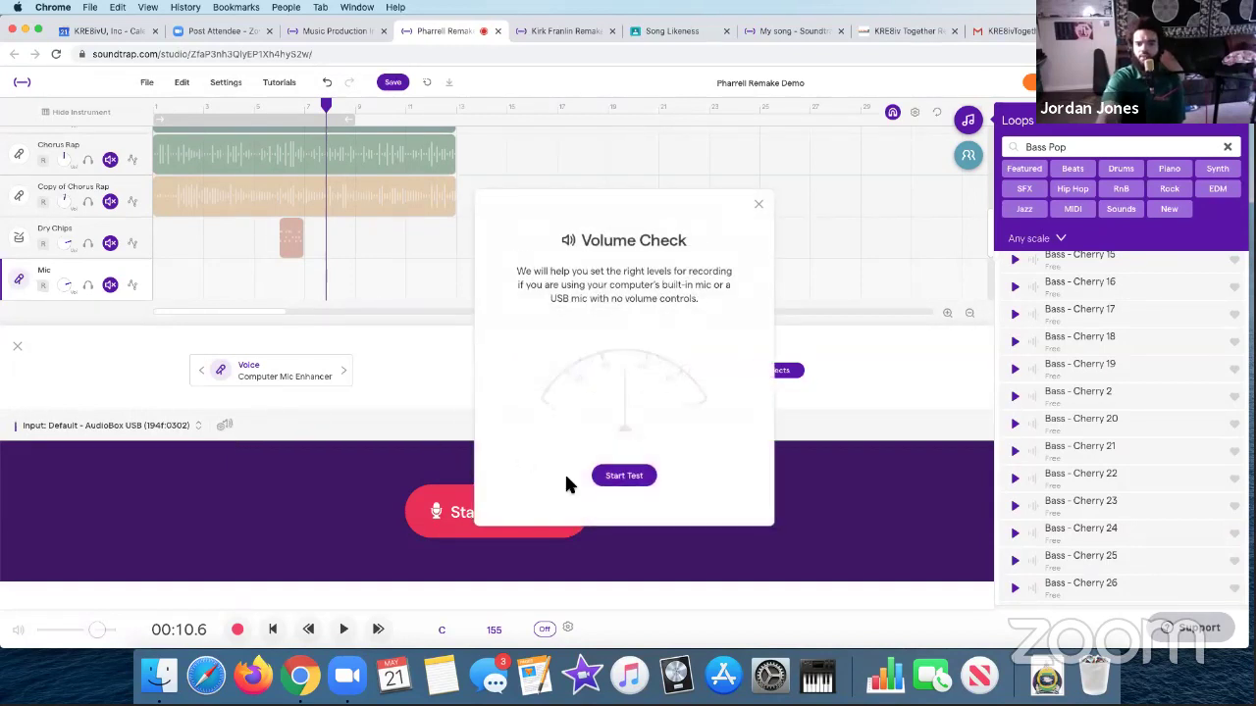
left_click(625, 478)
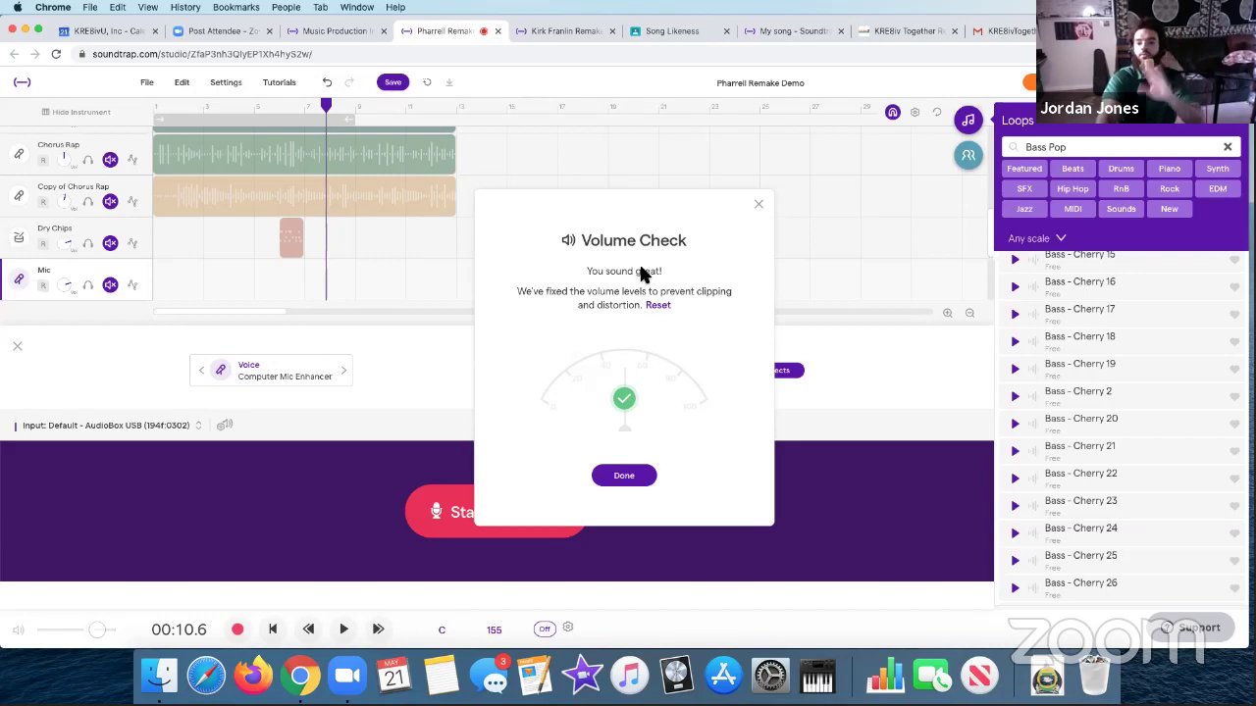
left_click(642, 479)
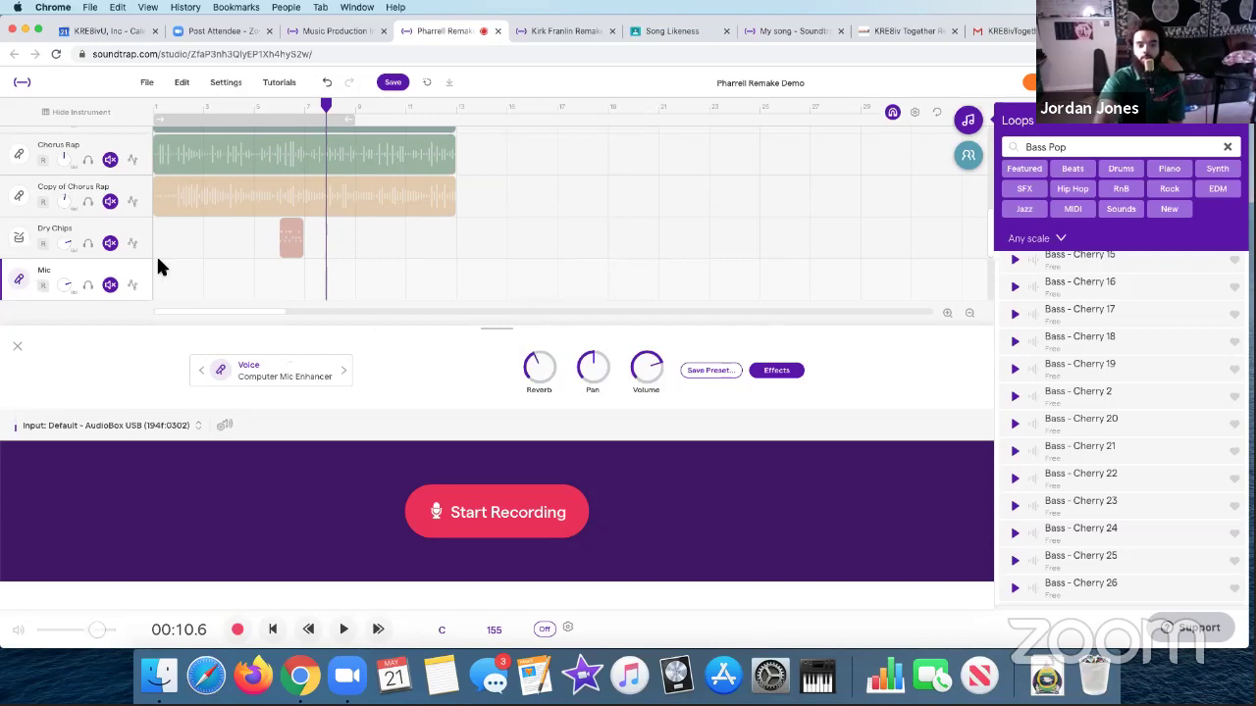
- Arm the Mic track for recording, choosing the using-headphones option, and return the playhead to the start
left_click(42, 285)
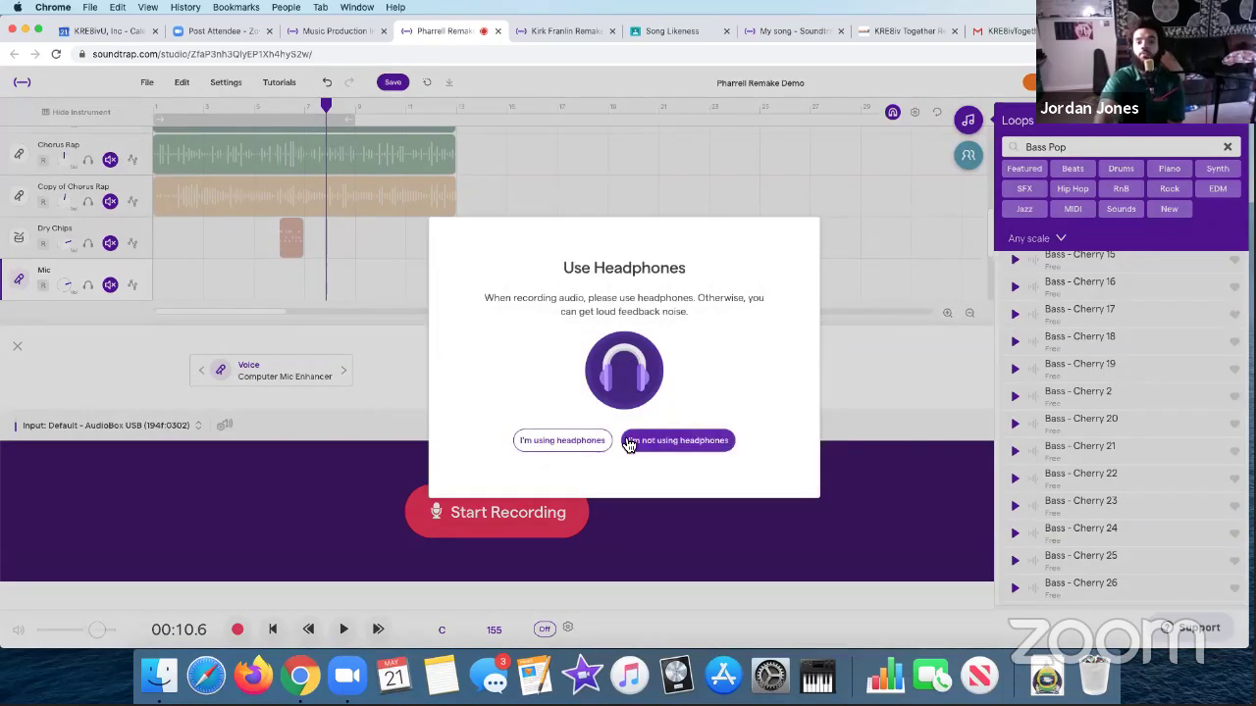
left_click(681, 442)
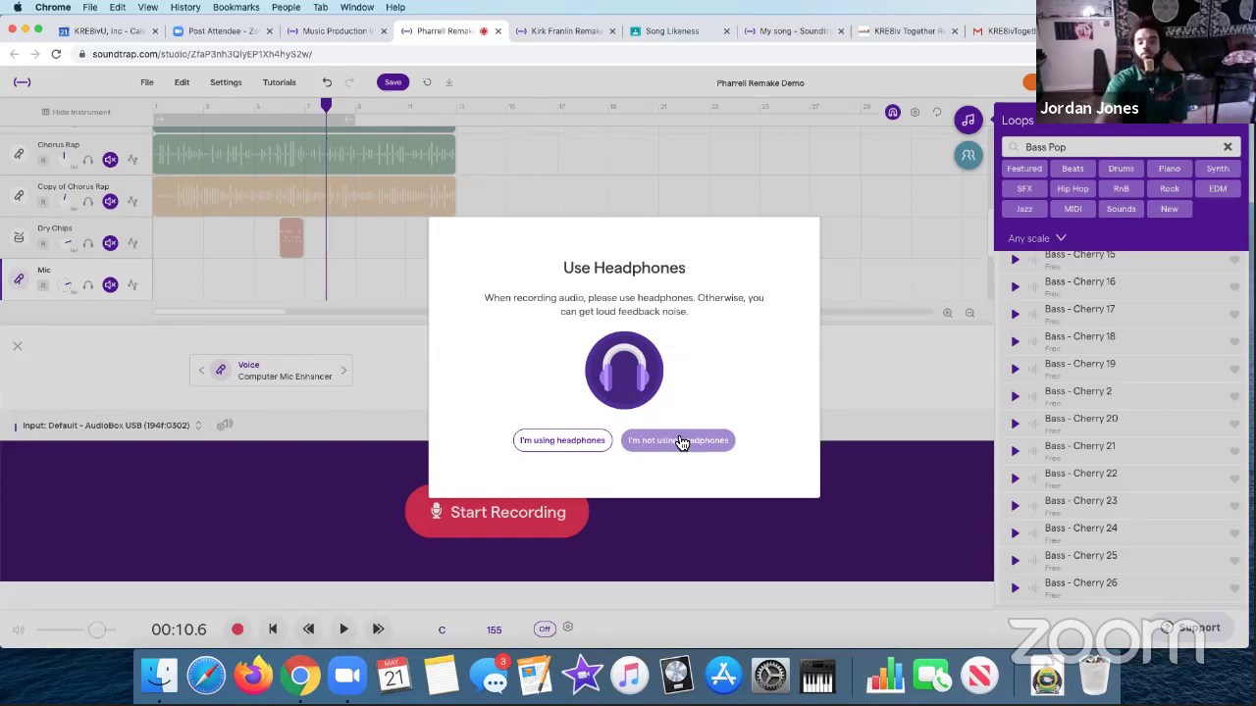
left_click(564, 442)
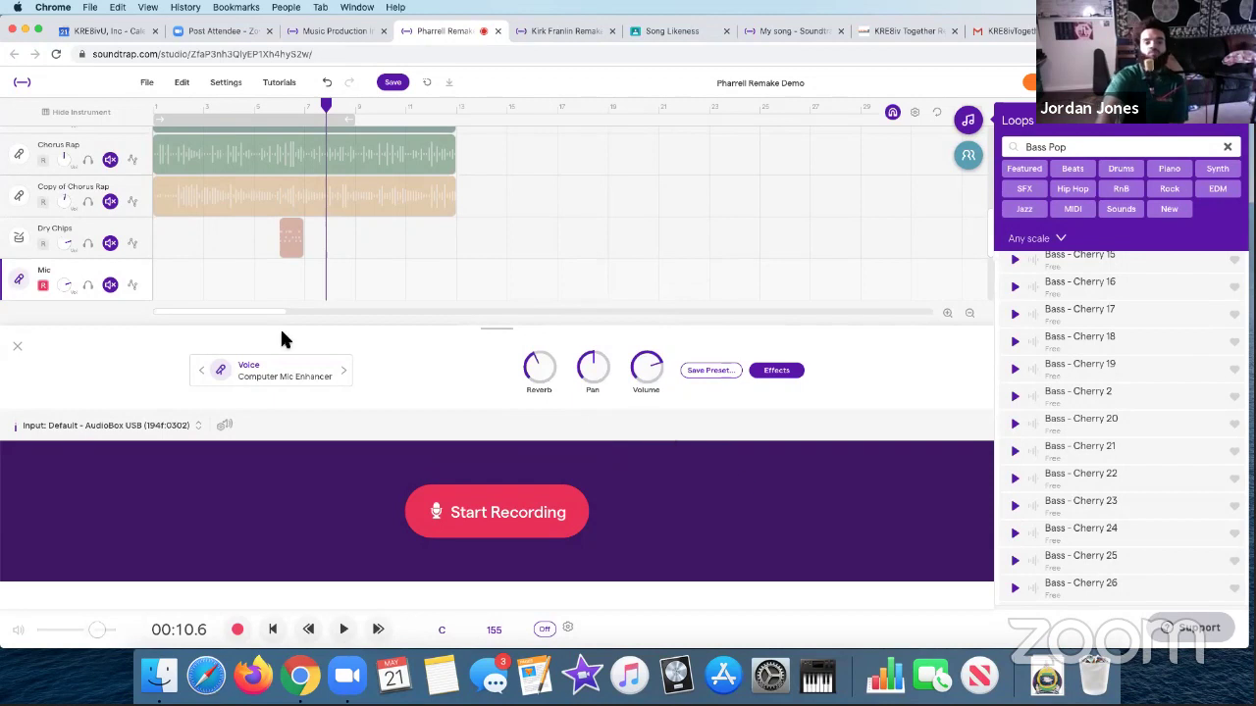
left_click(272, 629)
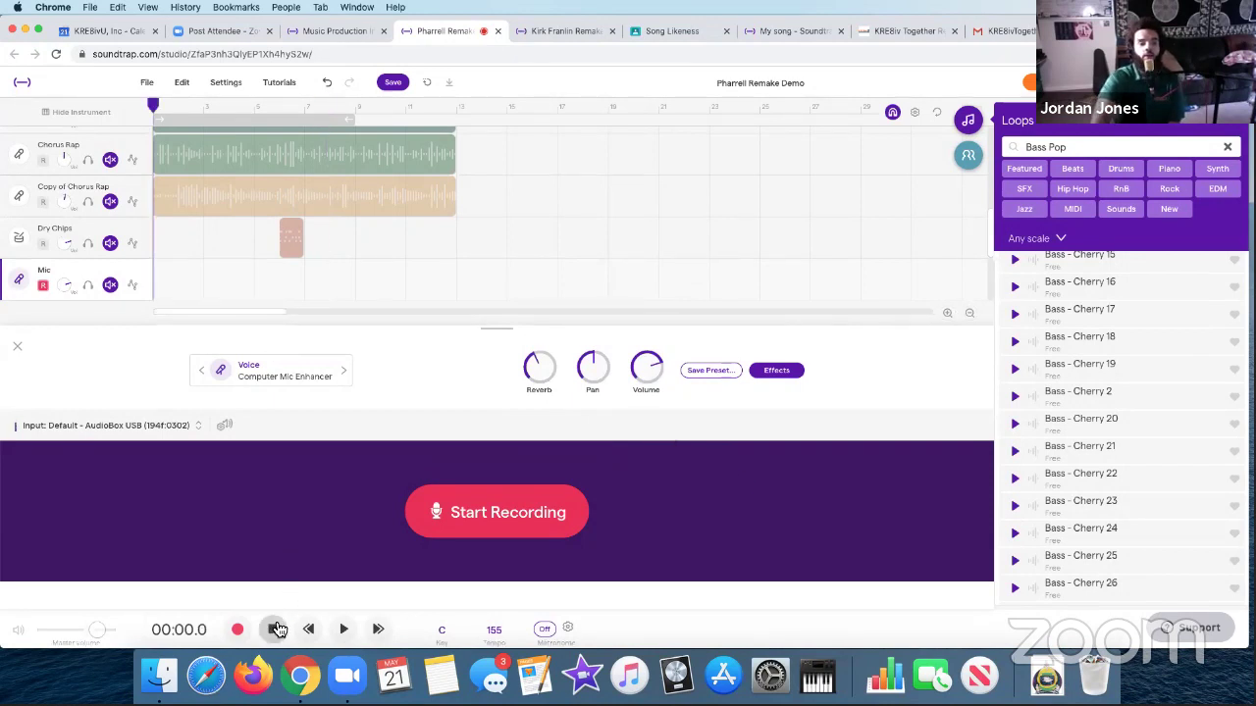
- Record a first vocal take of about 8 seconds on the armed Mic track
left_click(505, 528)
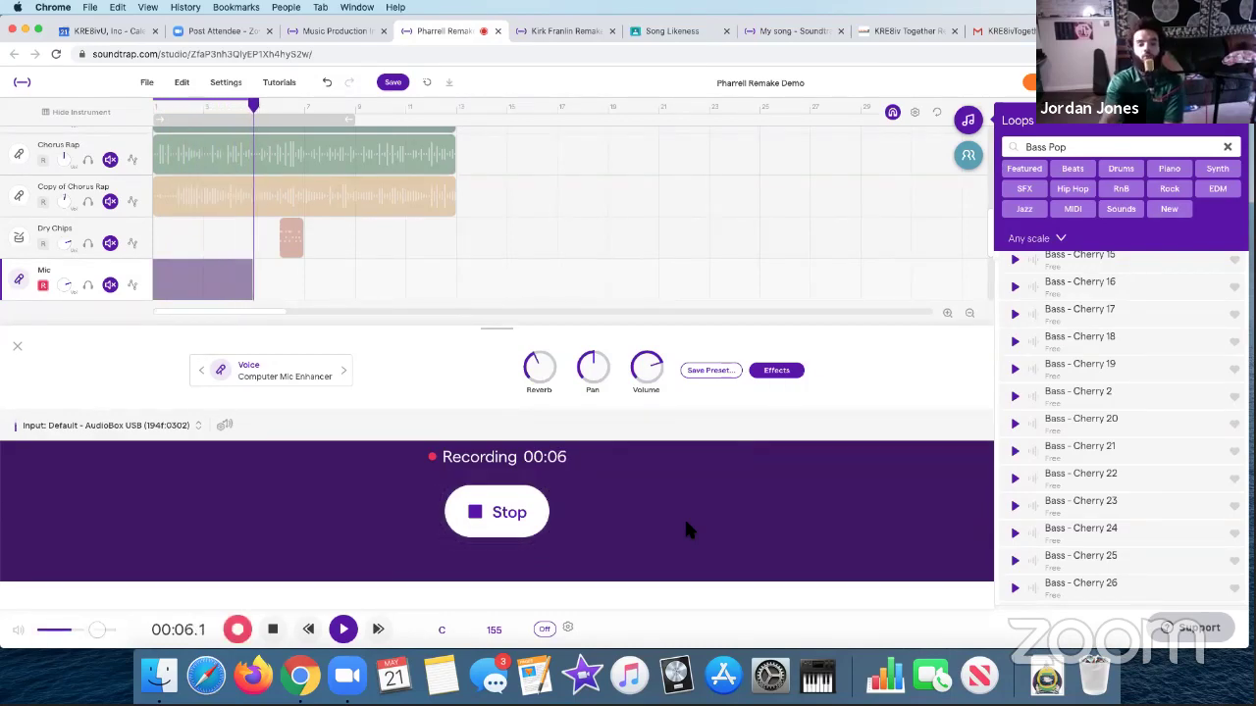
left_click(477, 520)
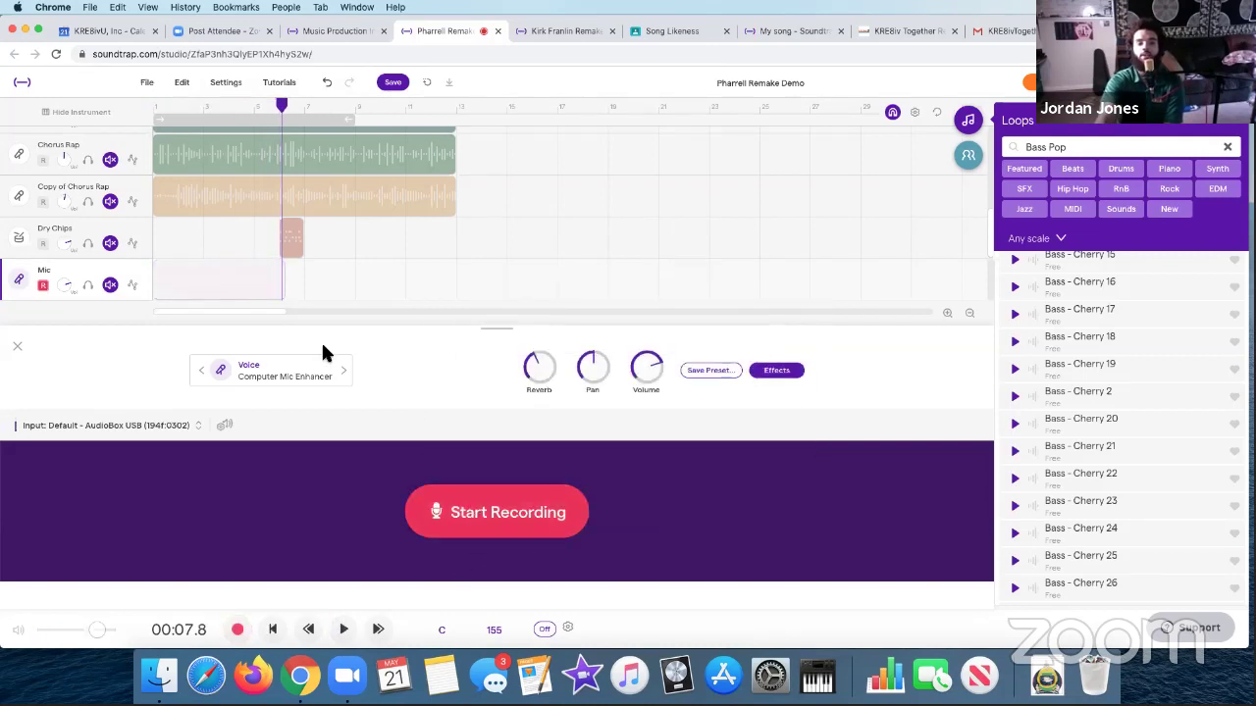
- Solo the Mic track and play the recorded vocal from the start
left_click(87, 285)
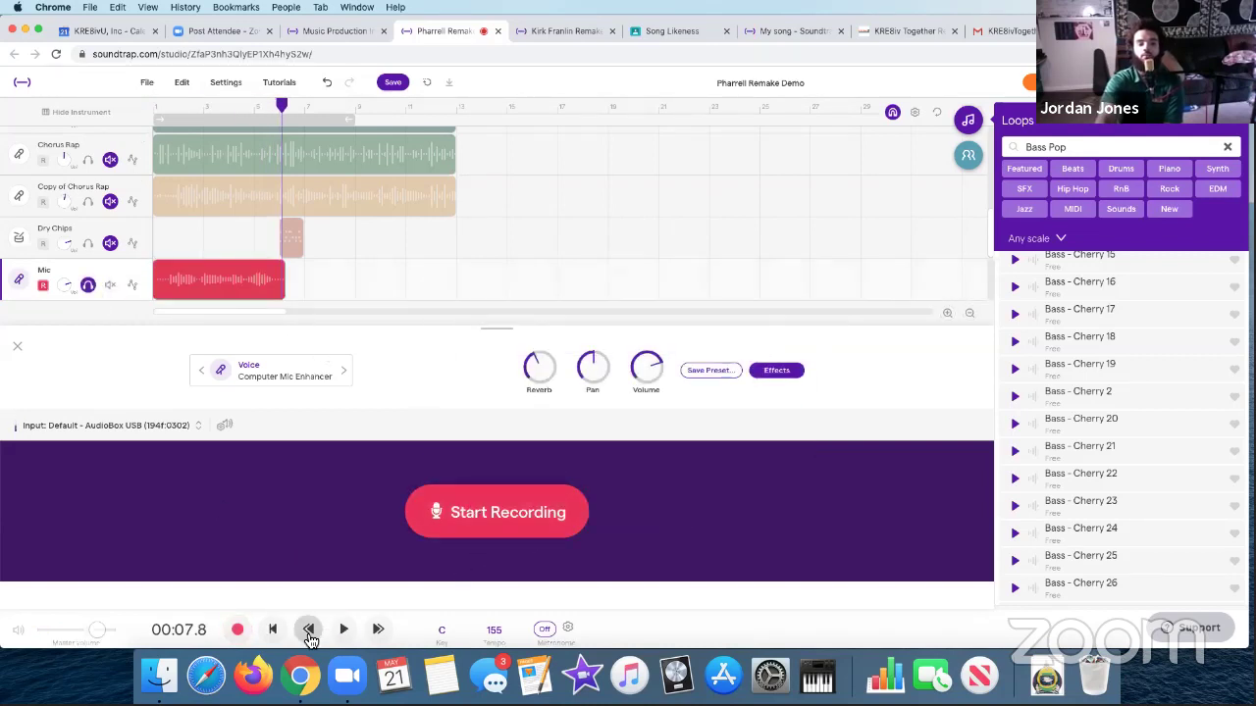
left_click(273, 629)
scroll(141, 202, "up", 5)
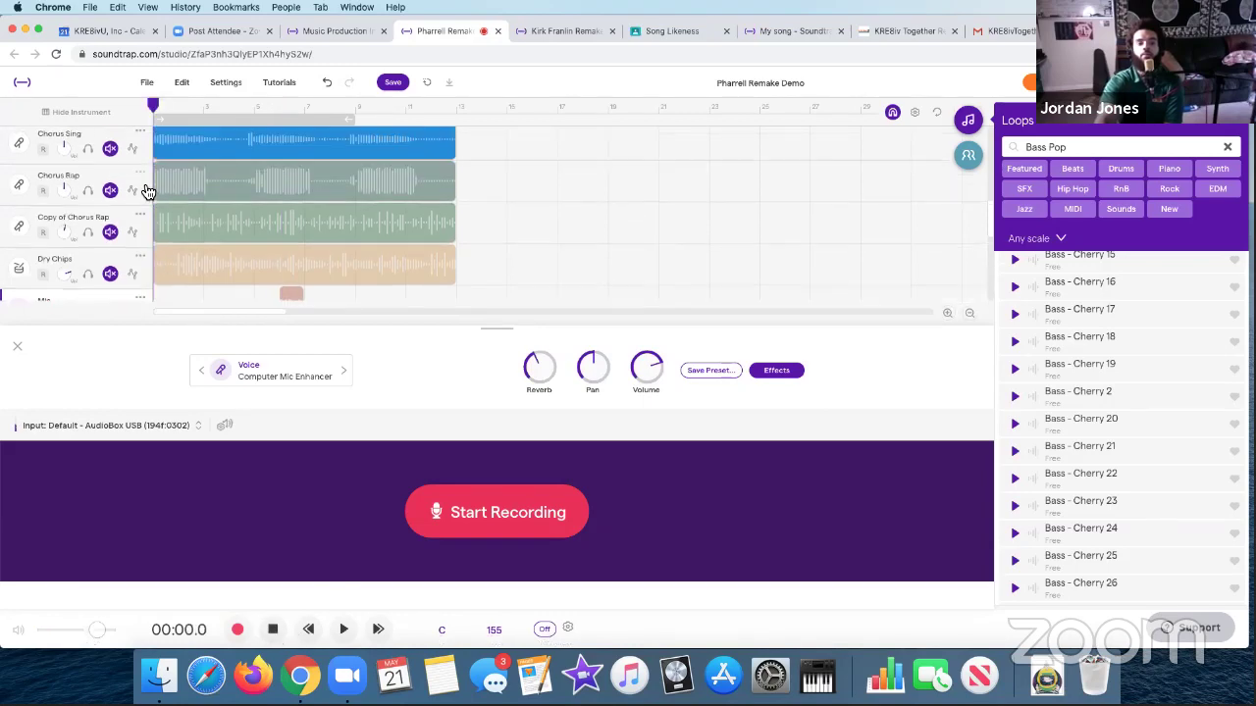
left_click(109, 274)
scroll(272, 260, "down", 3)
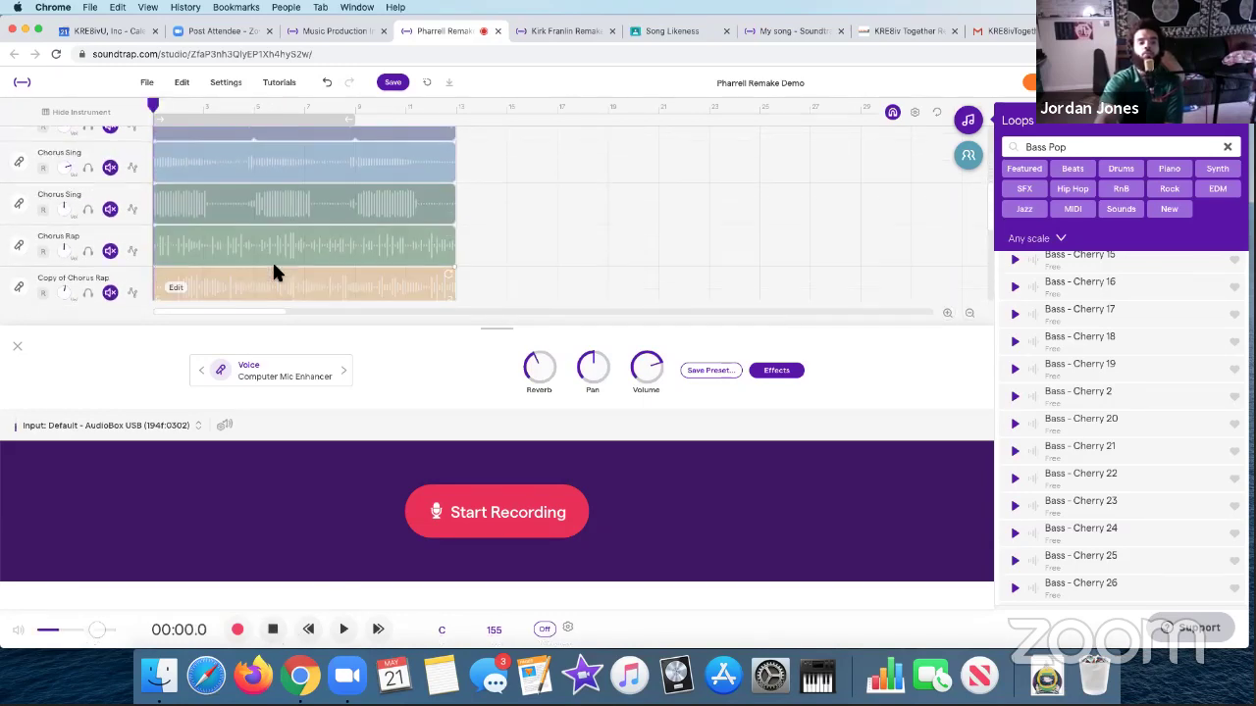
scroll(275, 278, "down", 3)
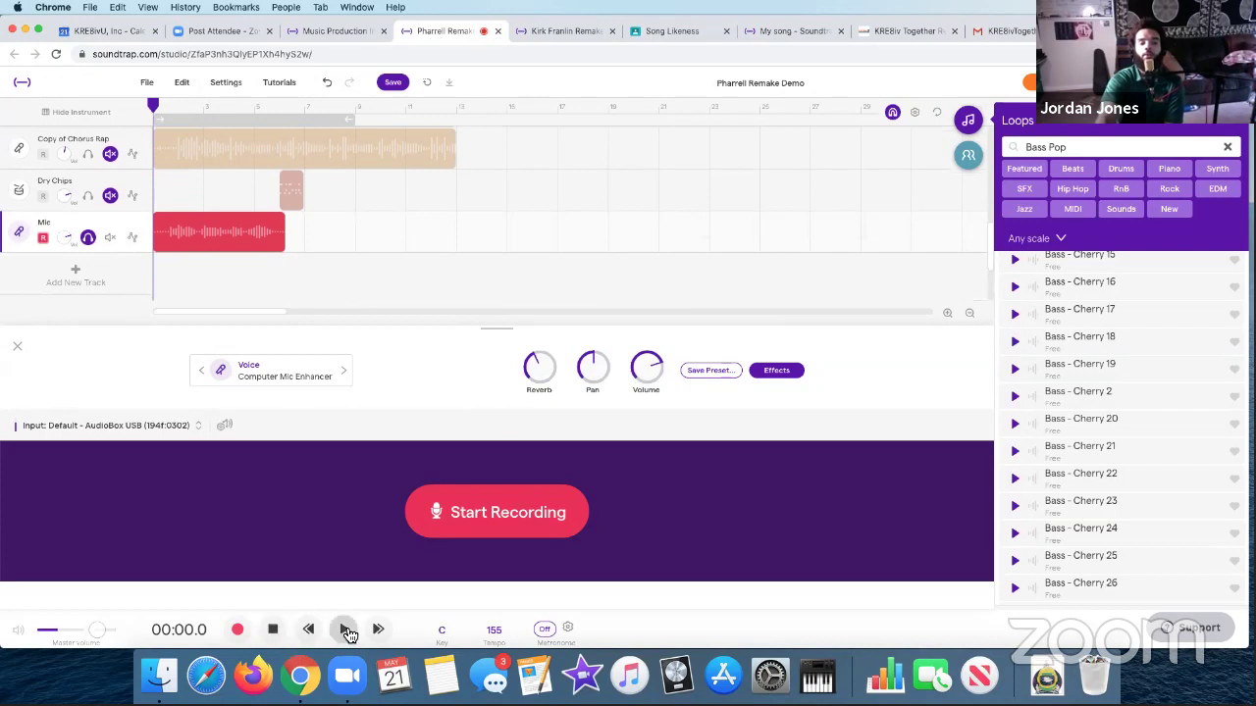
left_click(345, 631)
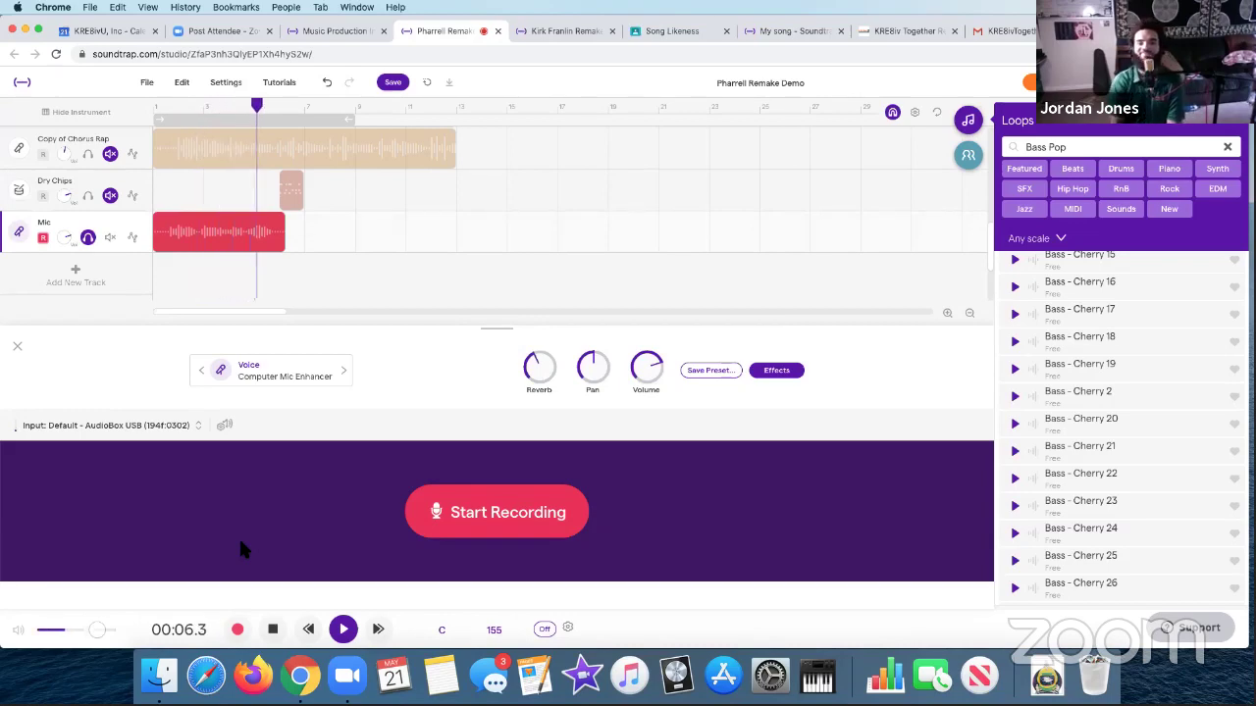
left_click(273, 633)
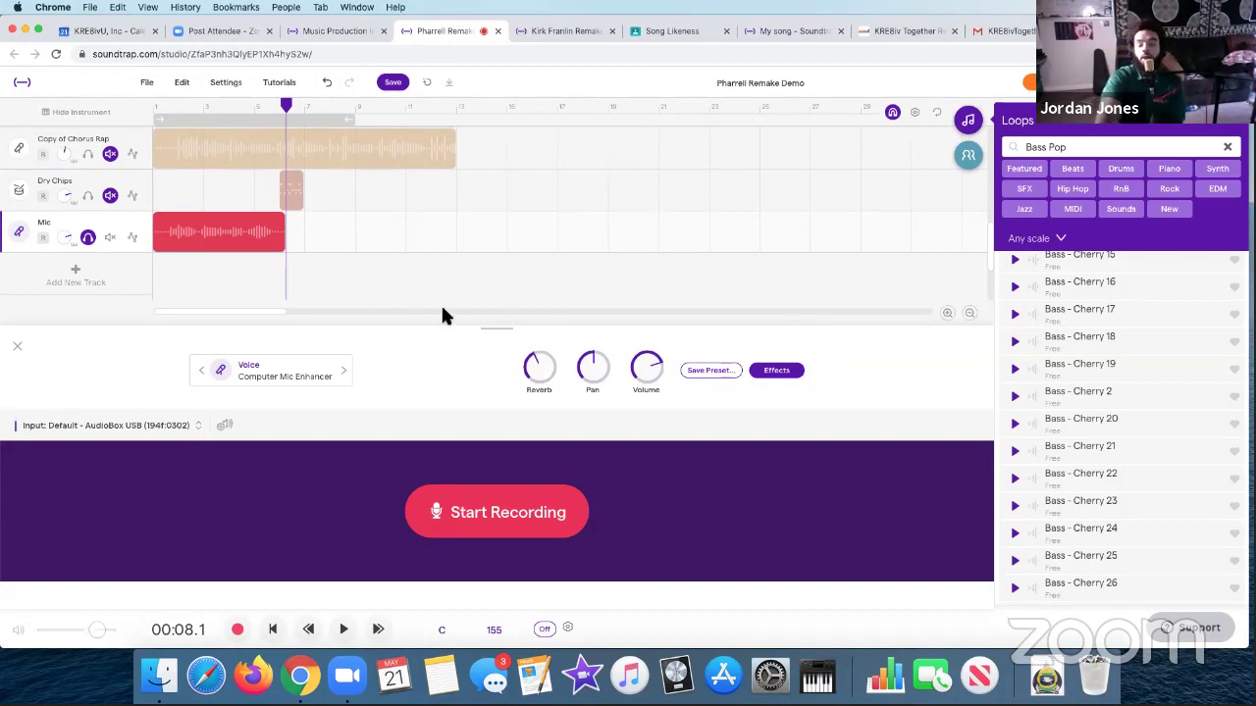
- Record a new vocal take of about 8 seconds from the start, over the existing clip on the Mic track
mouse_move(175, 233)
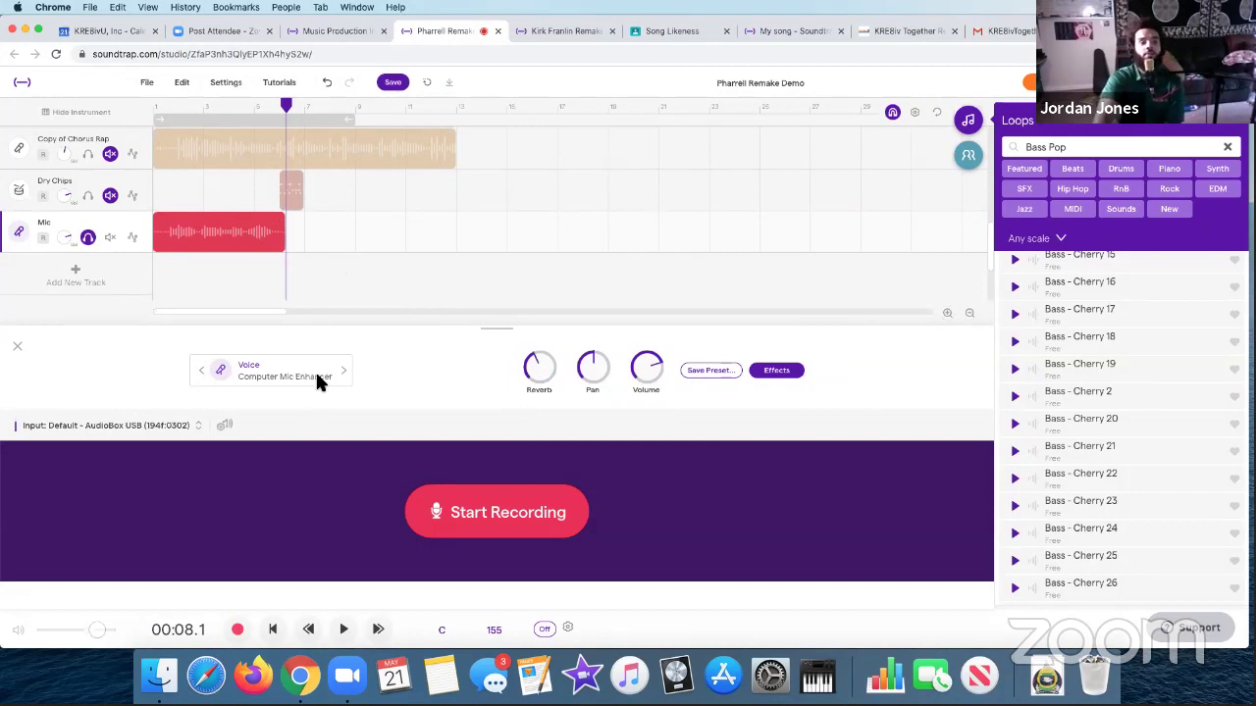
left_click(274, 629)
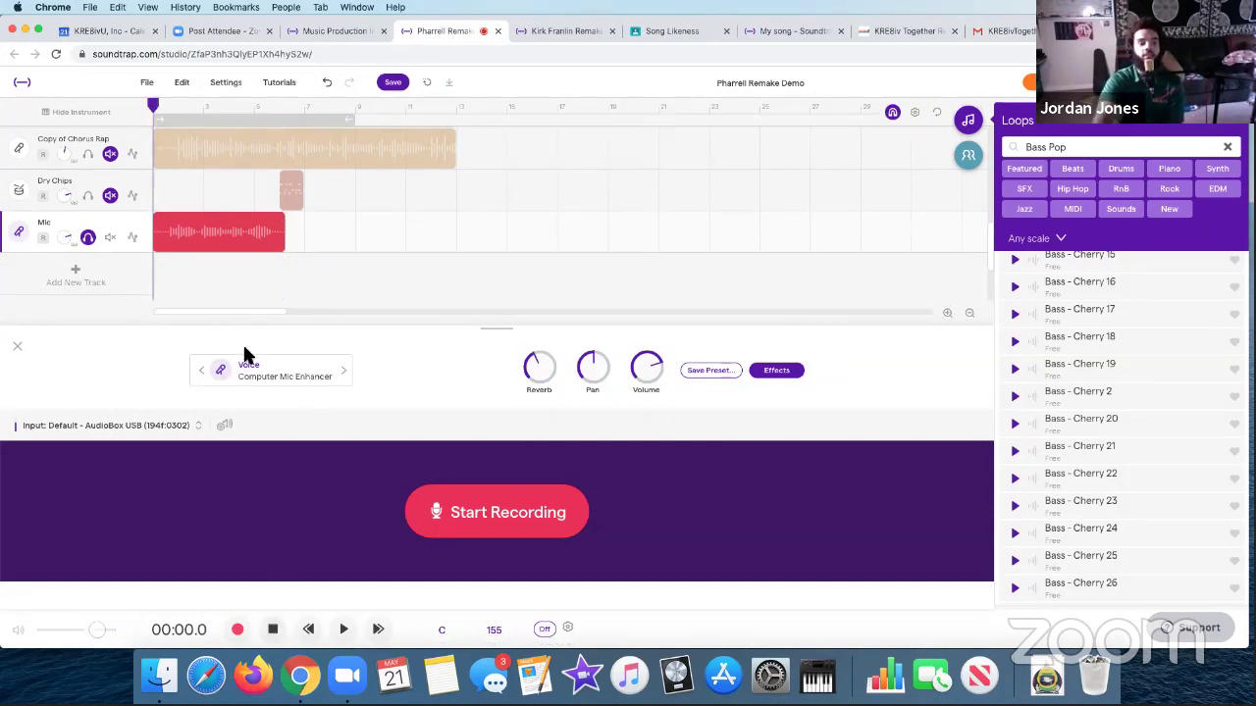
left_click(461, 512)
left_click(476, 512)
scroll(338, 286, "up", 4)
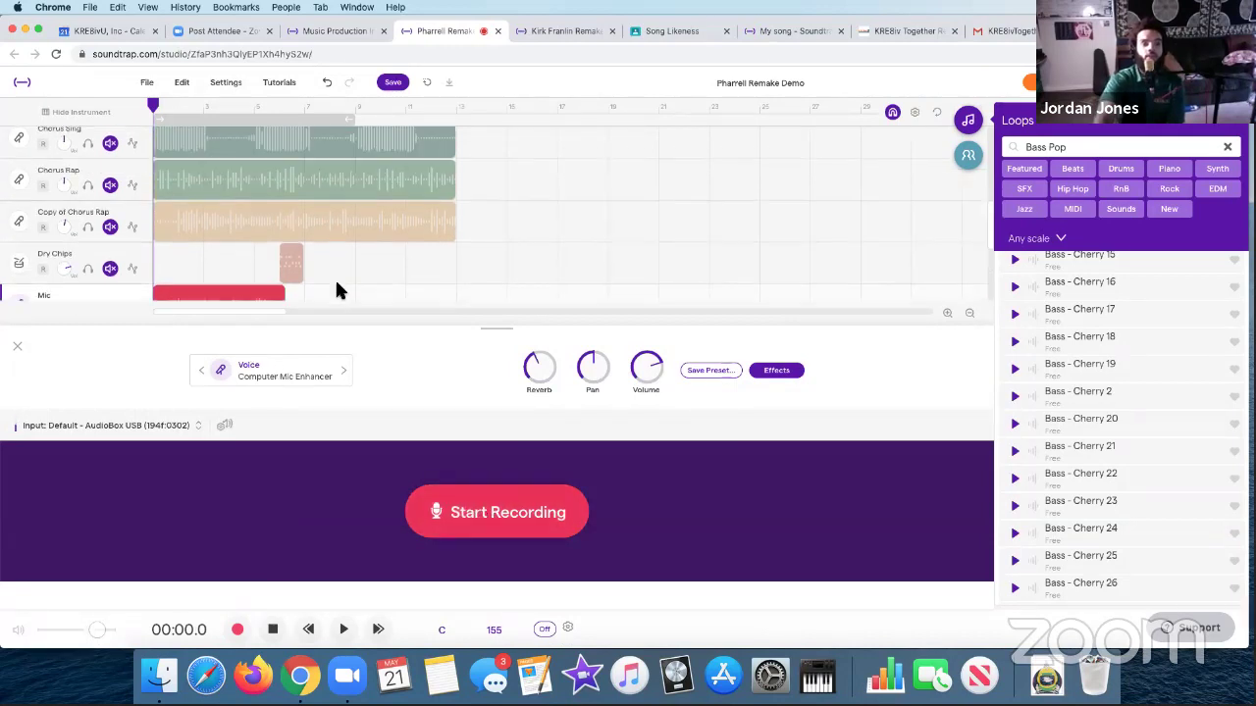
left_click(502, 495)
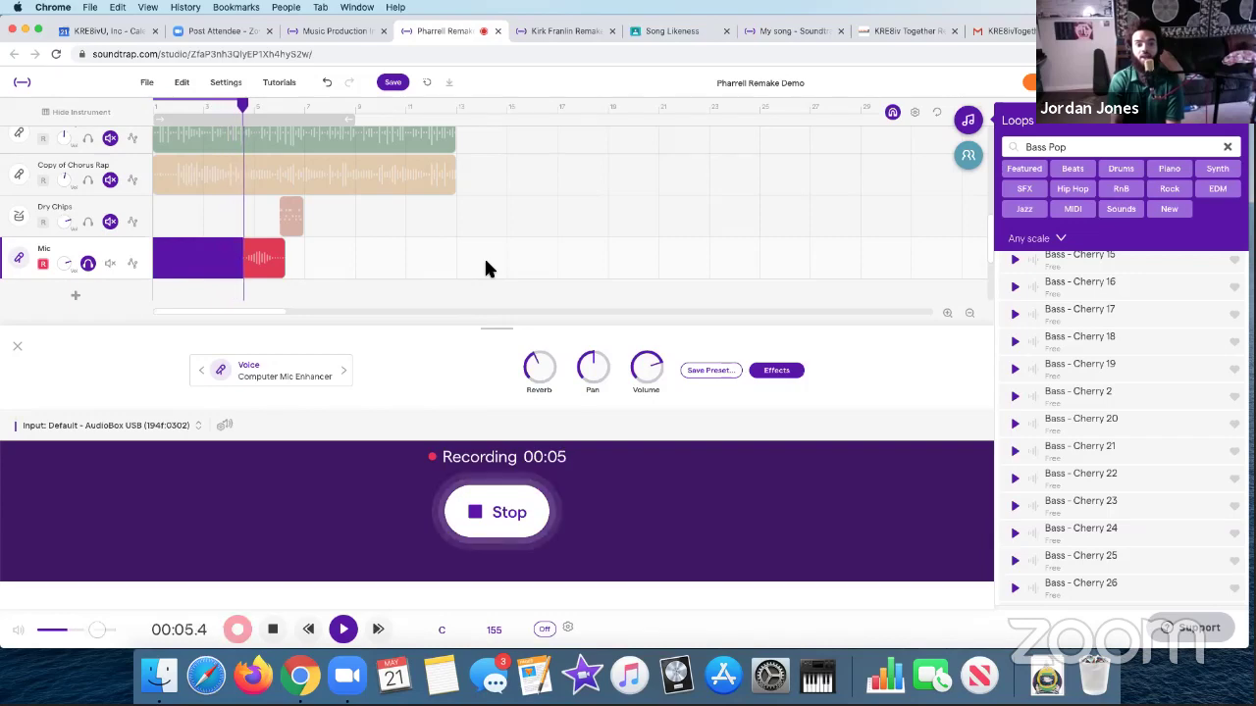
left_click(509, 517)
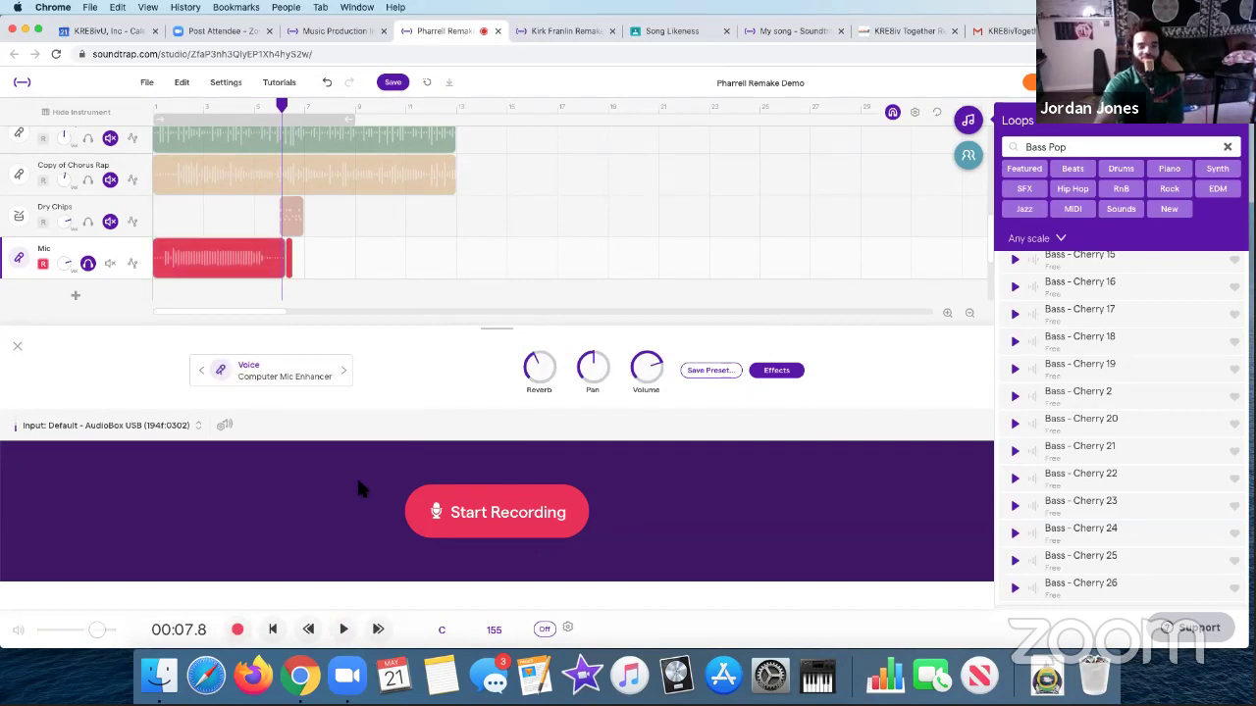
- Disarm the Mic track and play back the new vocal take from the start
left_click(44, 265)
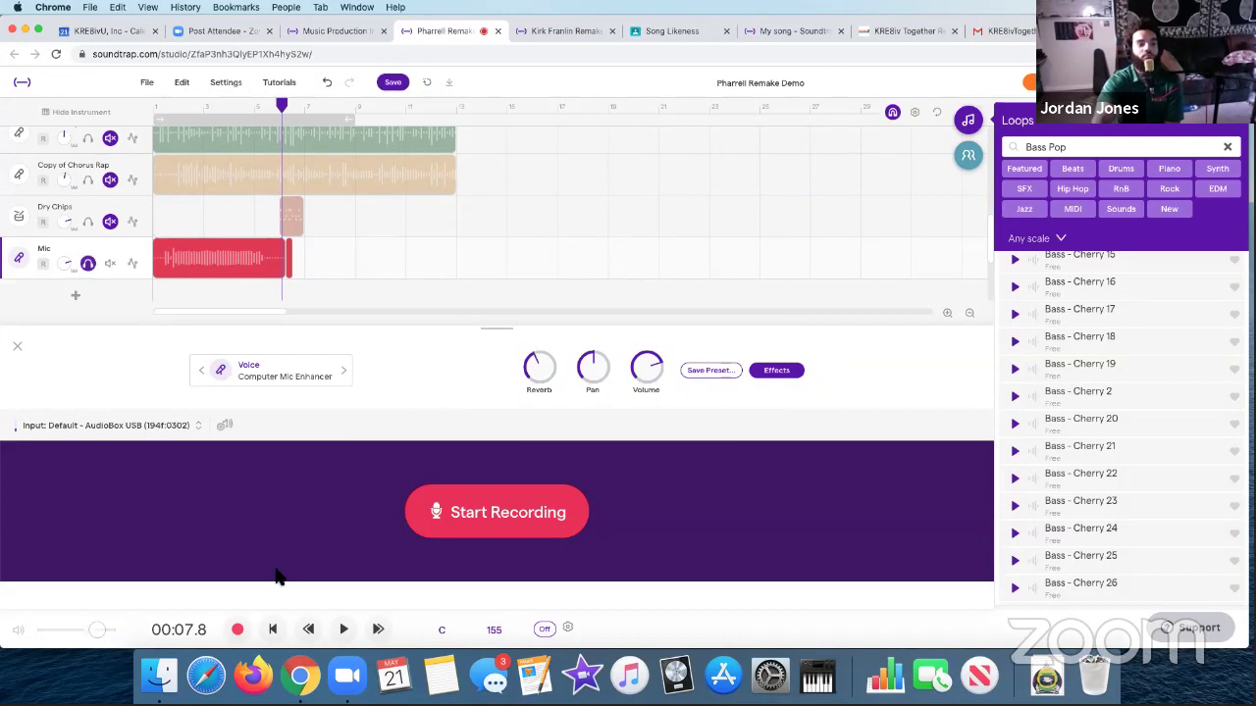
left_click(274, 629)
left_click(342, 629)
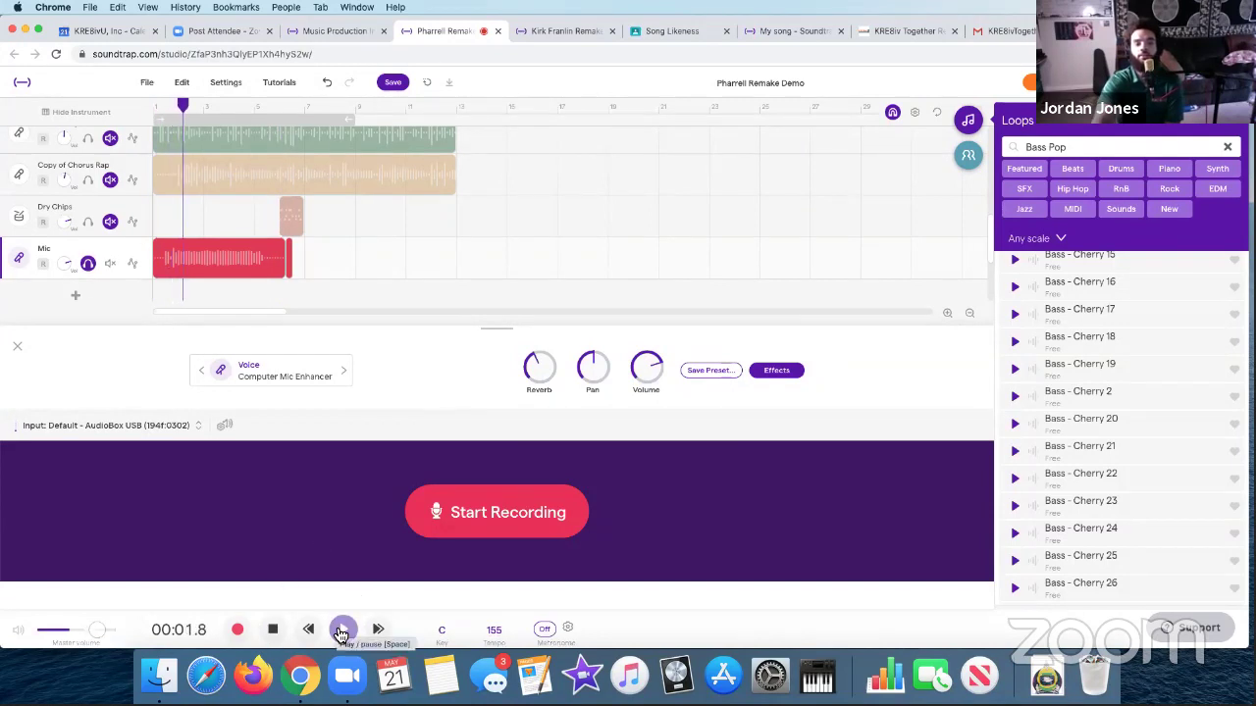
left_click(274, 630)
- Apply Auto-Tune in C Major to the Mic vocal clip, trying the Light and Heavy strengths, and play the result
mouse_move(182, 263)
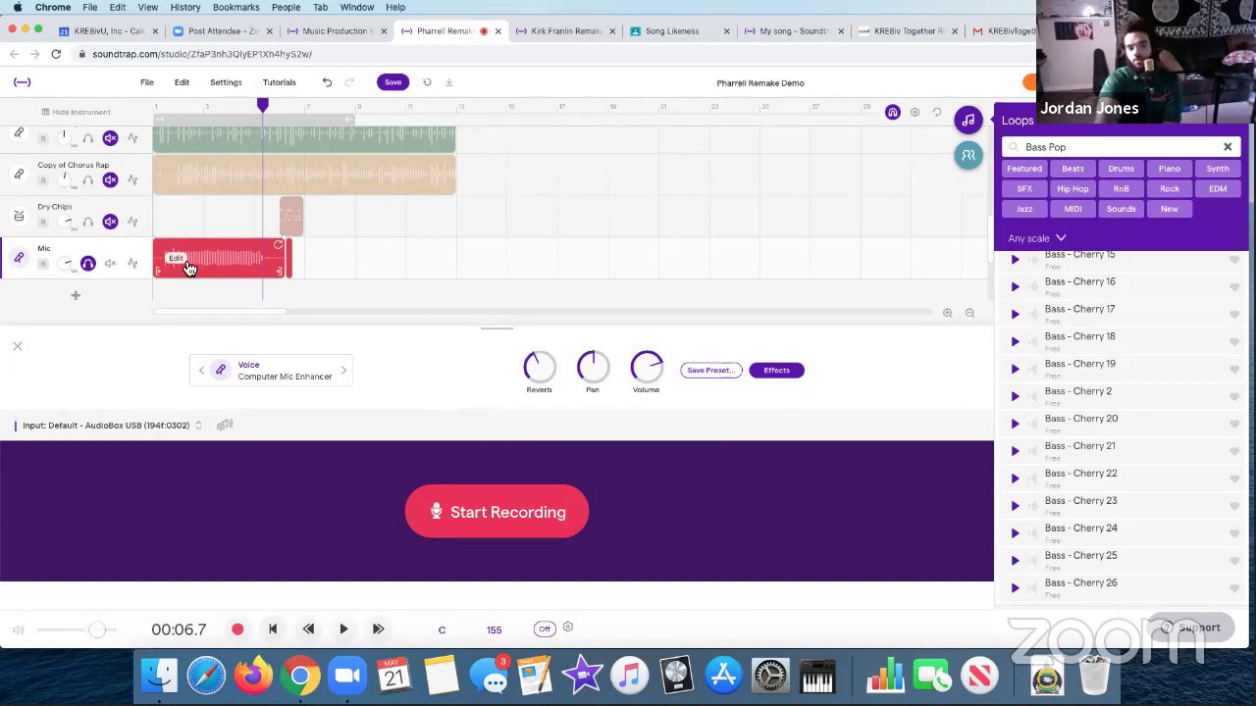
right_click(176, 263)
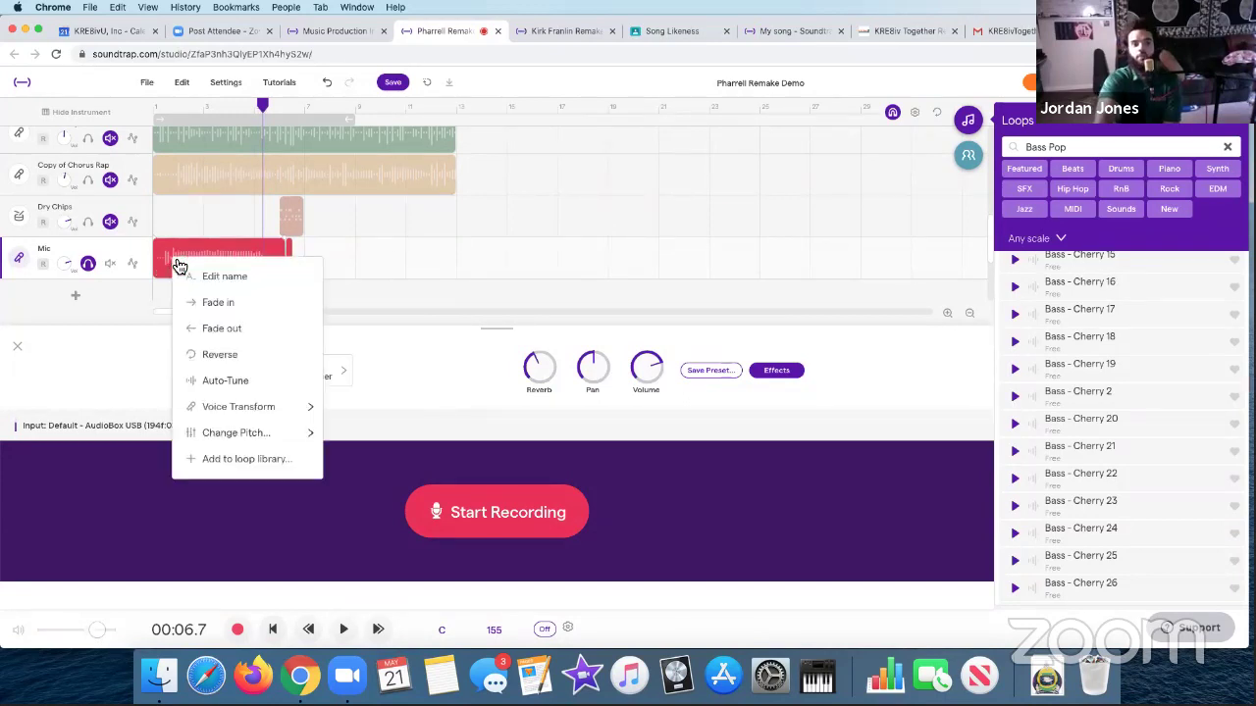
left_click(225, 382)
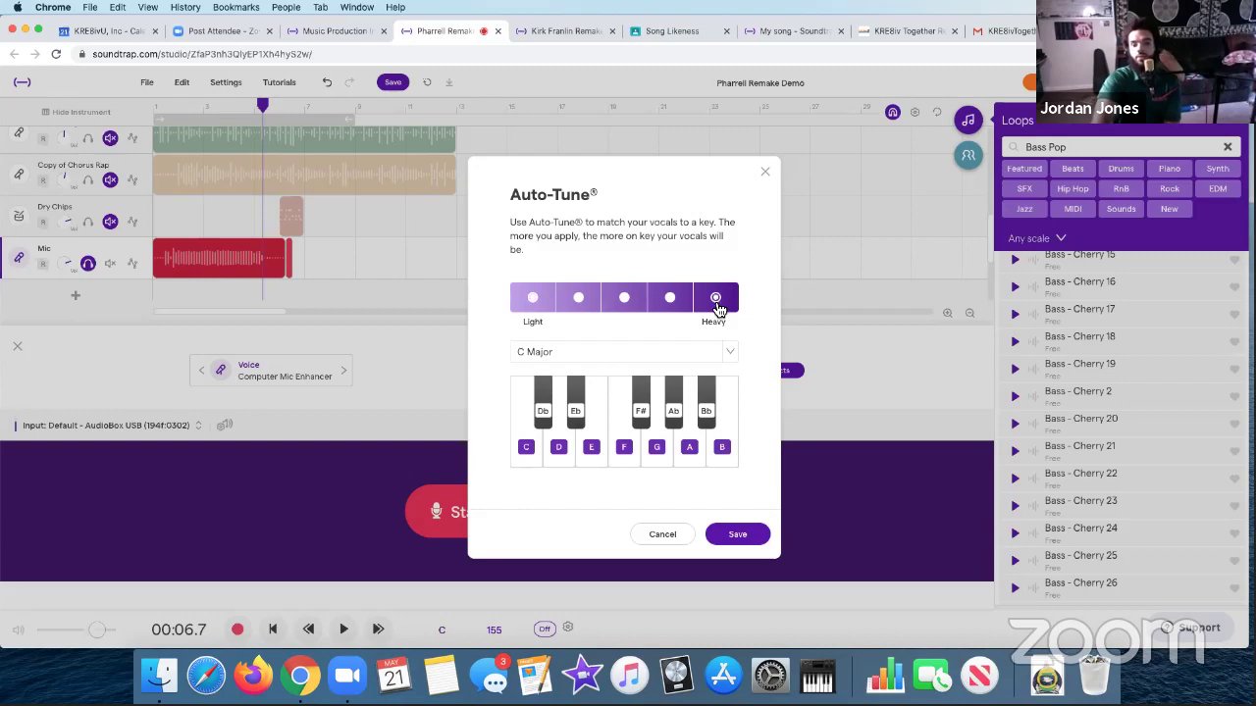
left_click(535, 303)
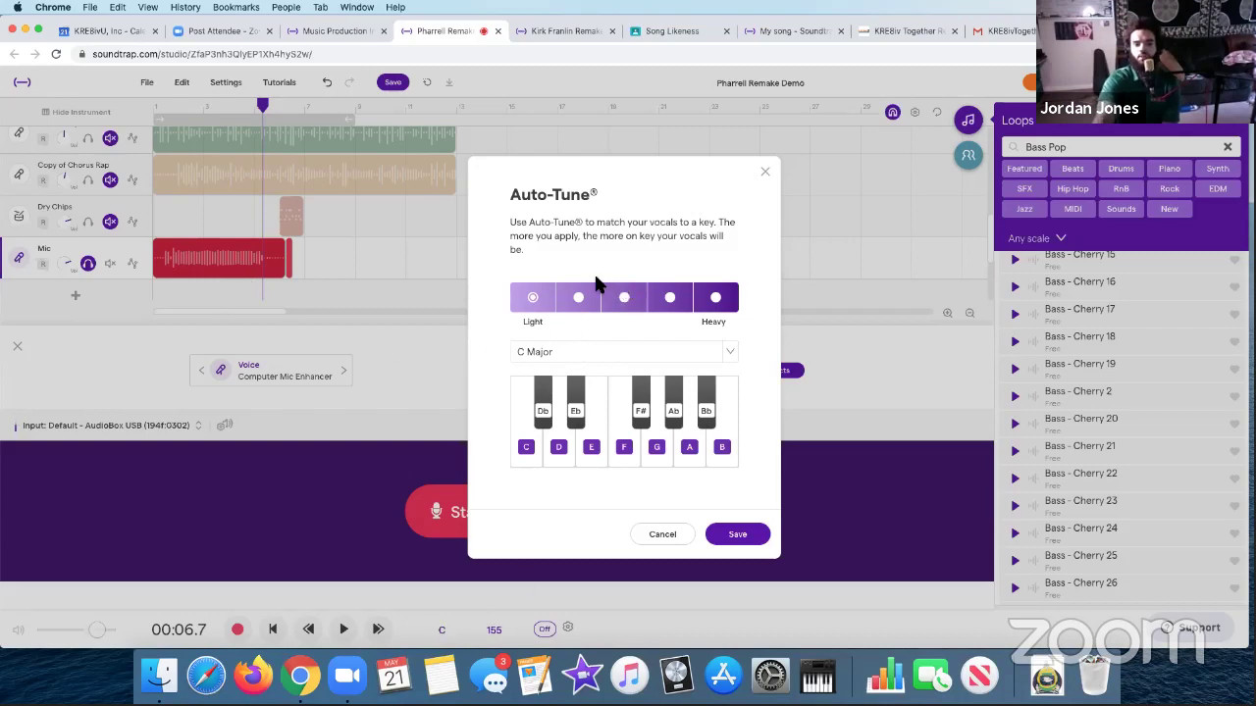
left_click(715, 297)
left_click(741, 539)
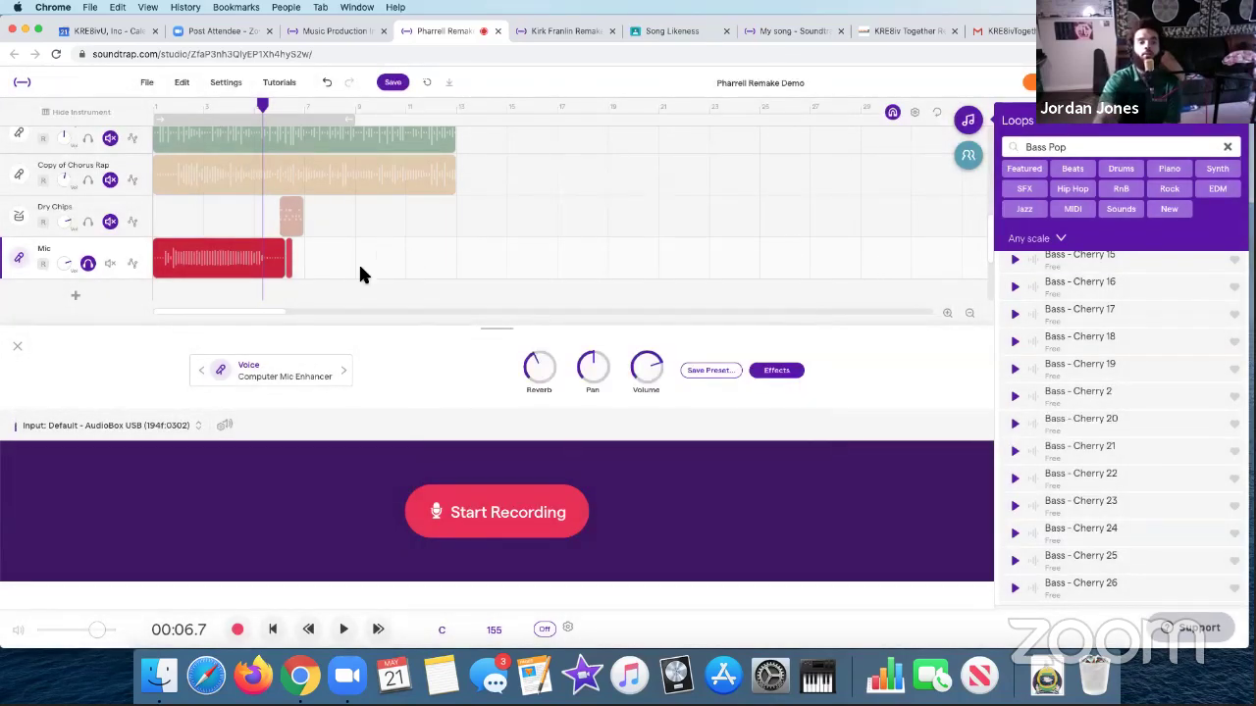
left_click(273, 629)
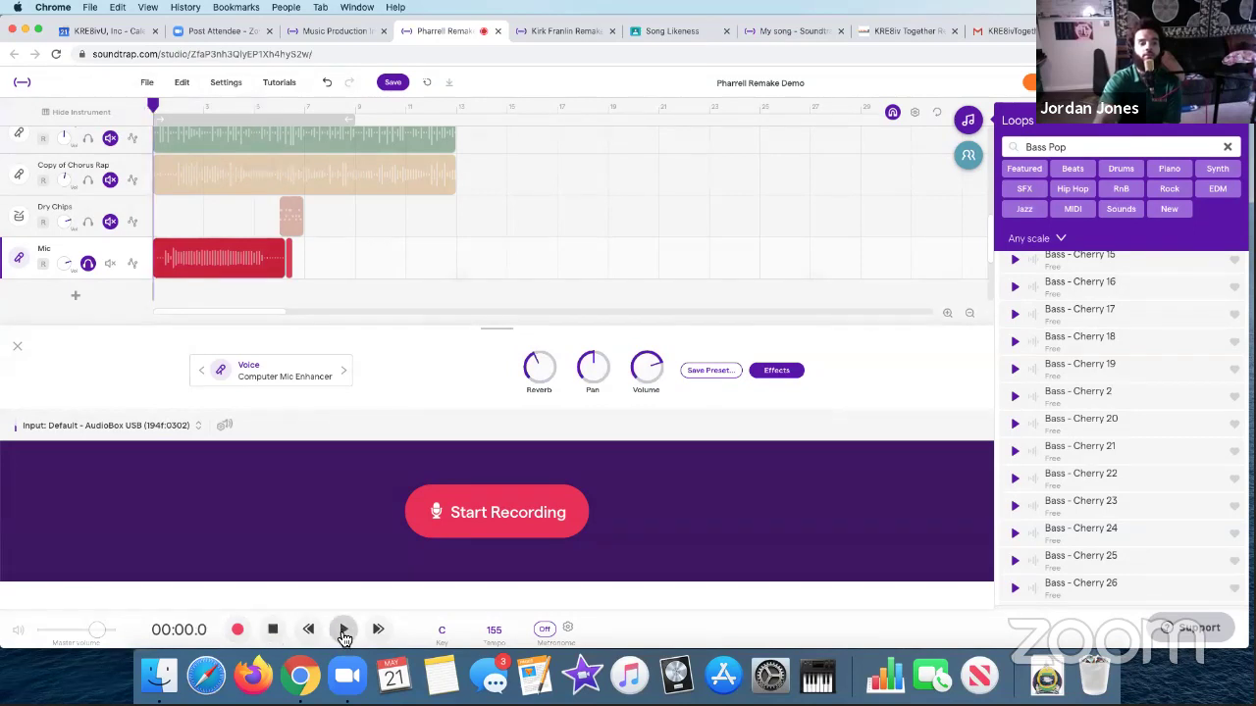
left_click(345, 631)
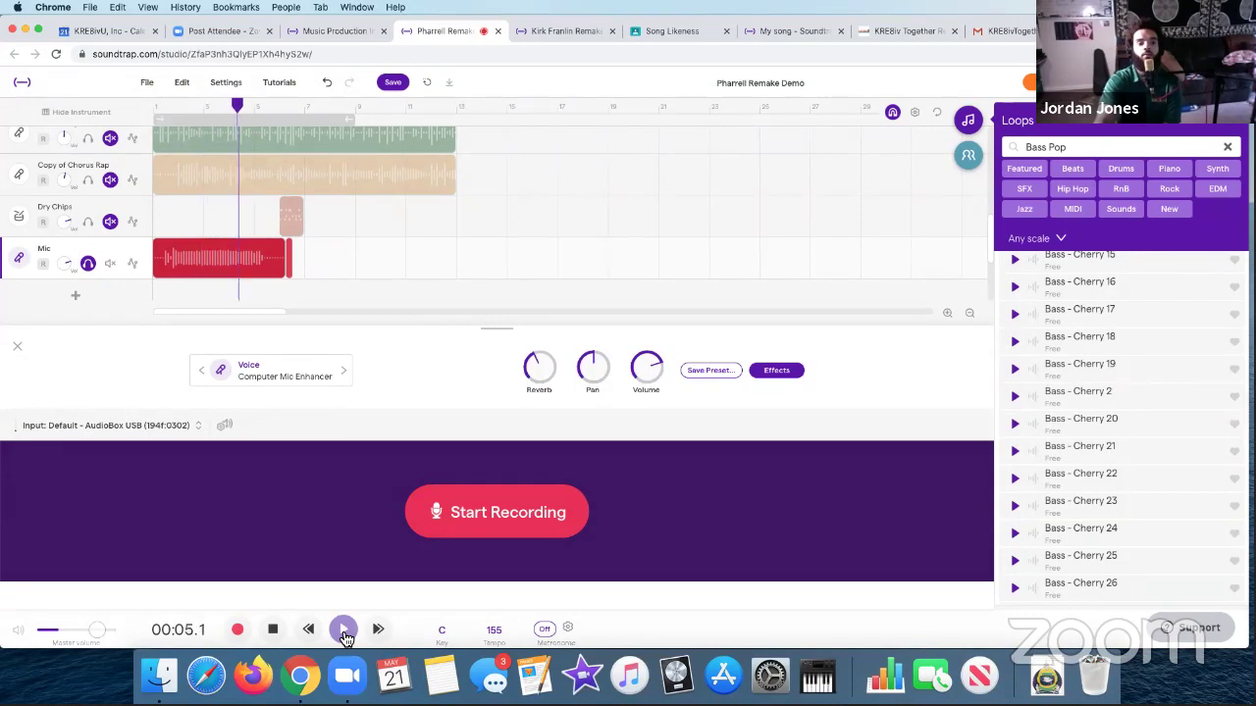
left_click(275, 630)
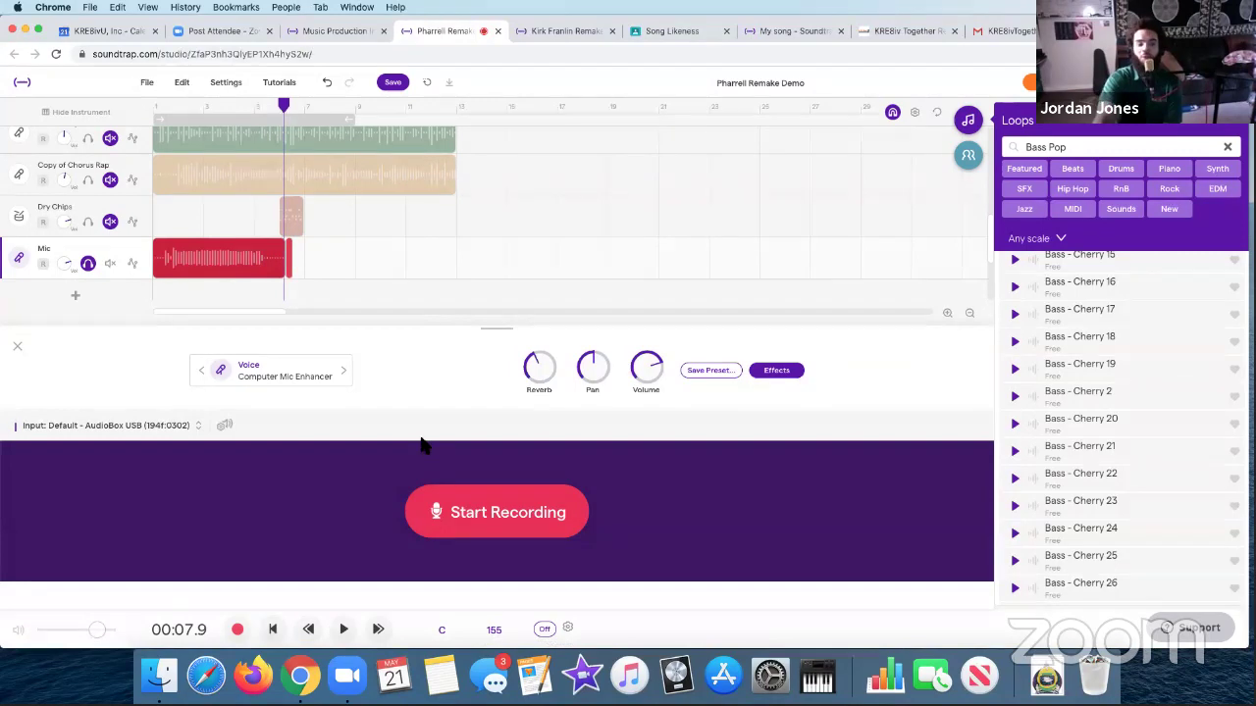
- Reapply Auto-Tune in C Major to the Mic vocal clip and listen to it again from the start
right_click(178, 261)
left_click(230, 393)
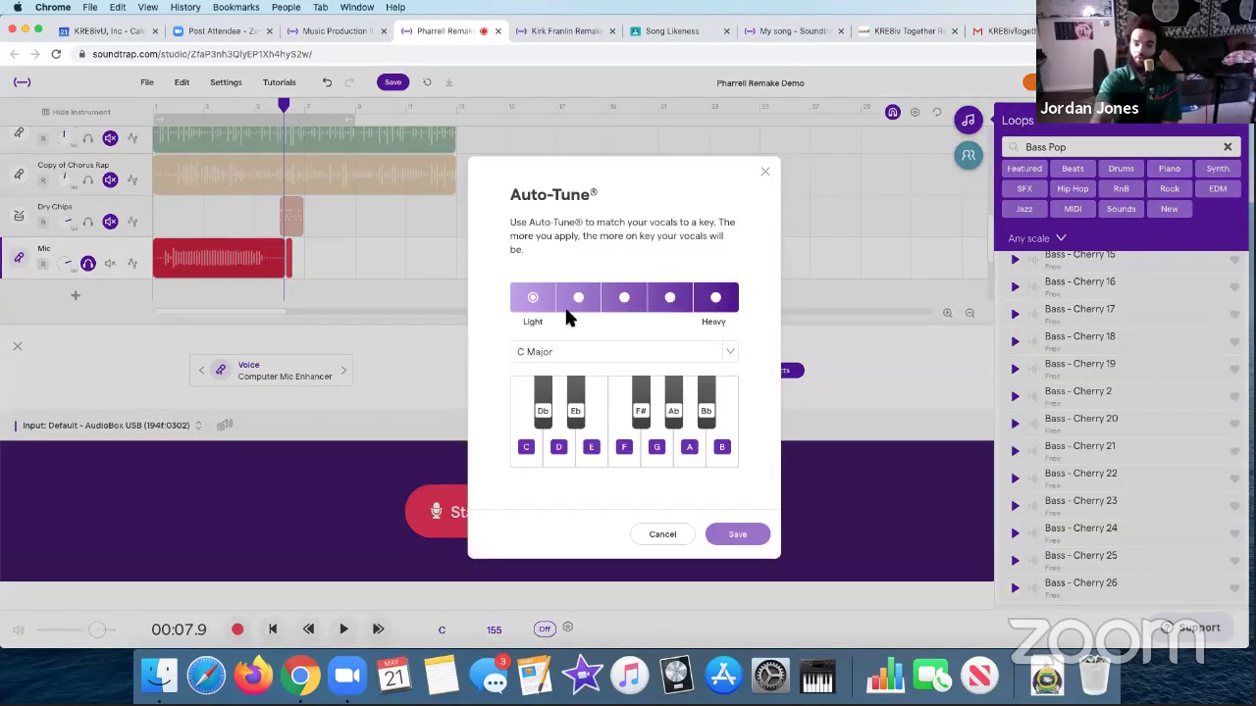
left_click(743, 537)
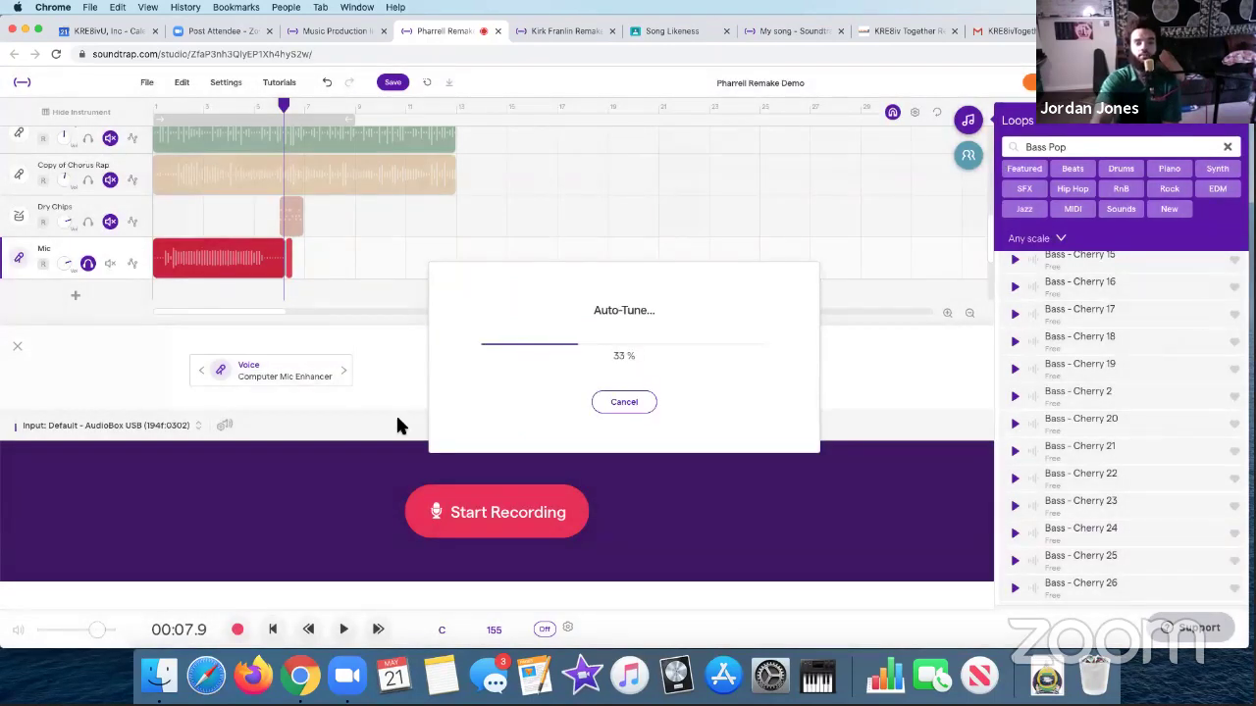
left_click(273, 629)
left_click(346, 630)
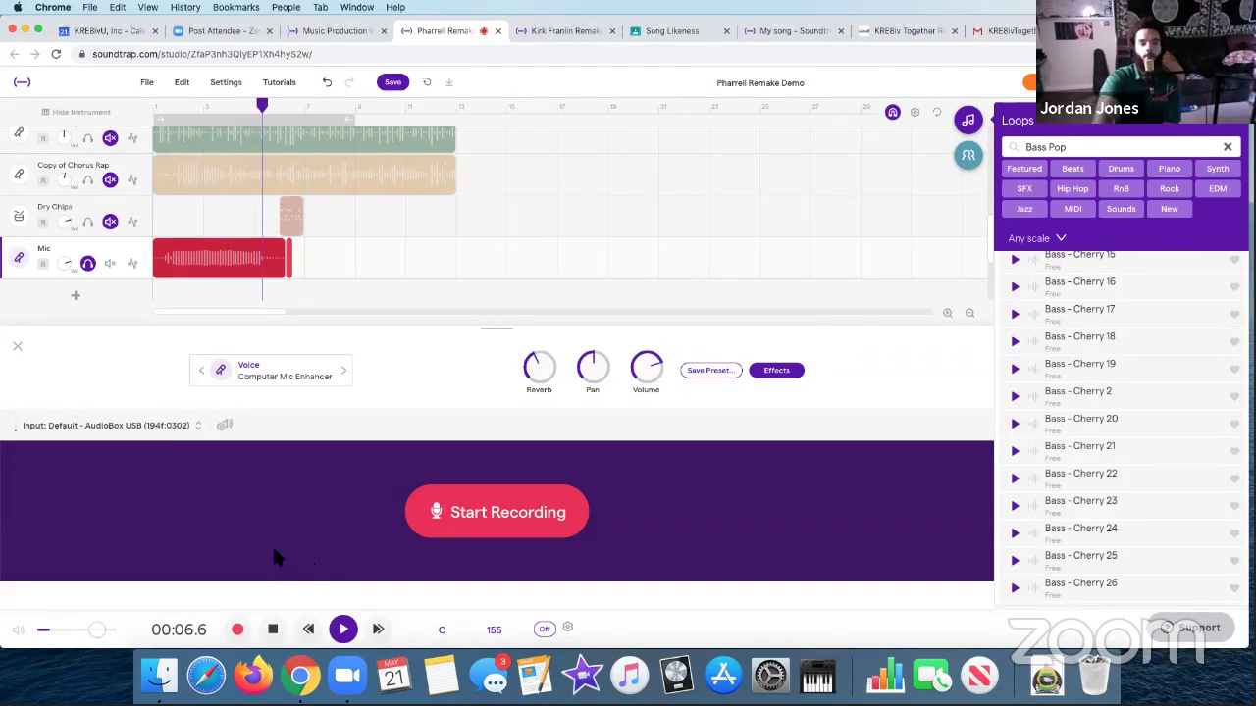
left_click(275, 629)
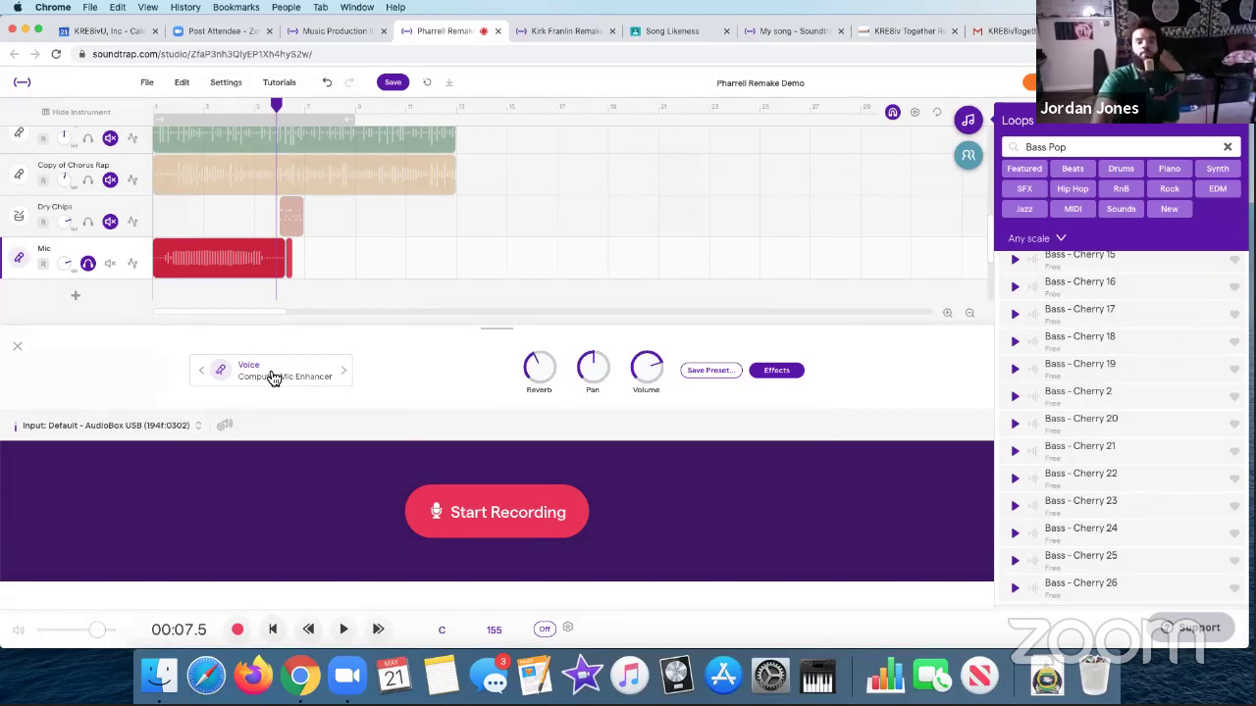
- Add a Flanger effect to the Mic track's effects chain
mouse_move(183, 262)
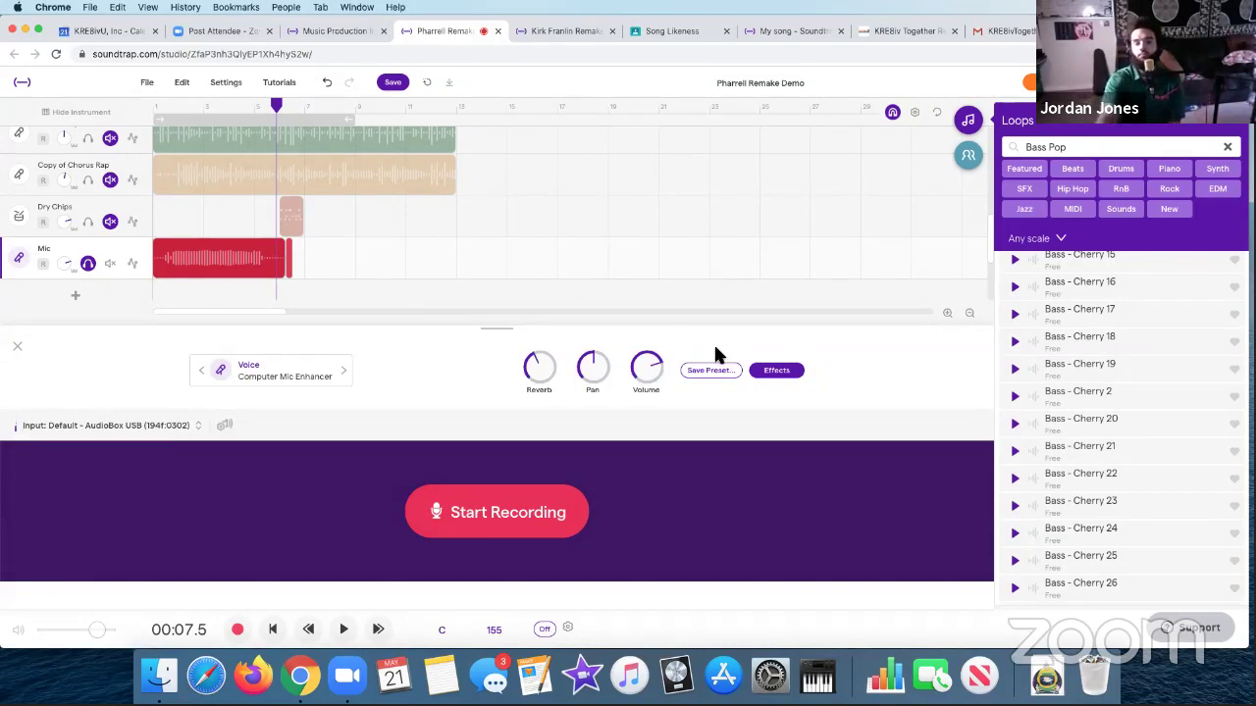
left_click(773, 372)
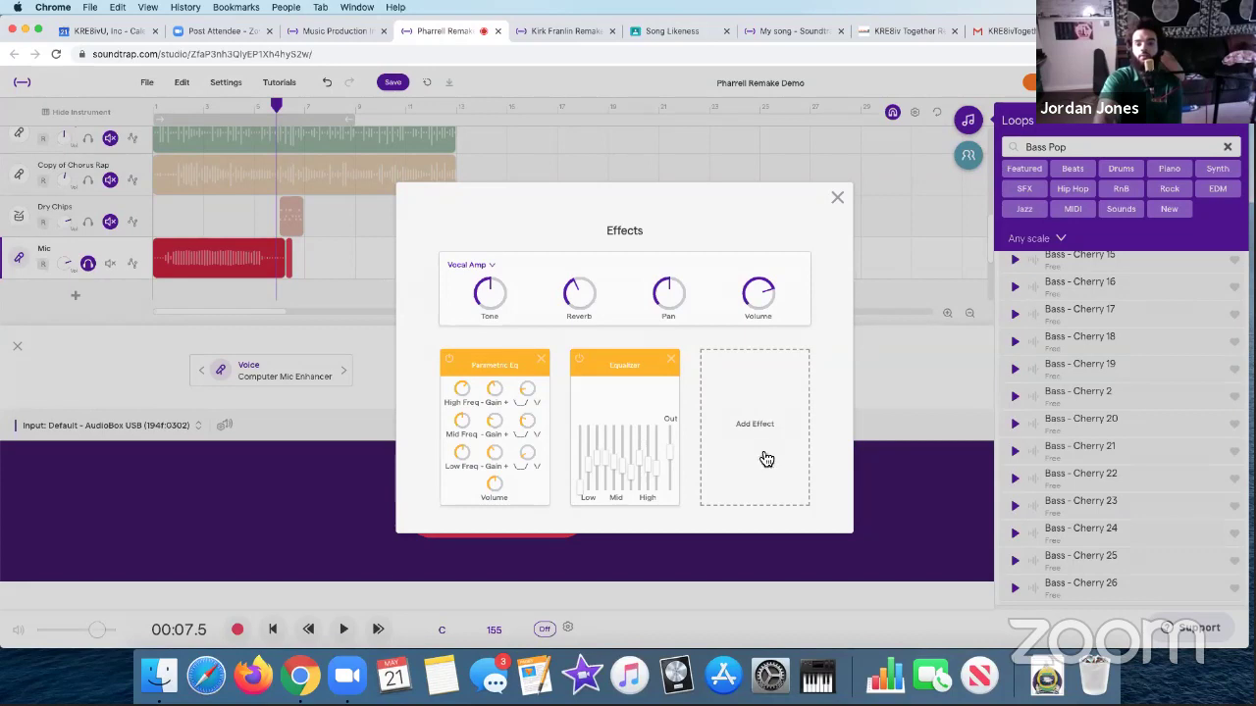
left_click(728, 487)
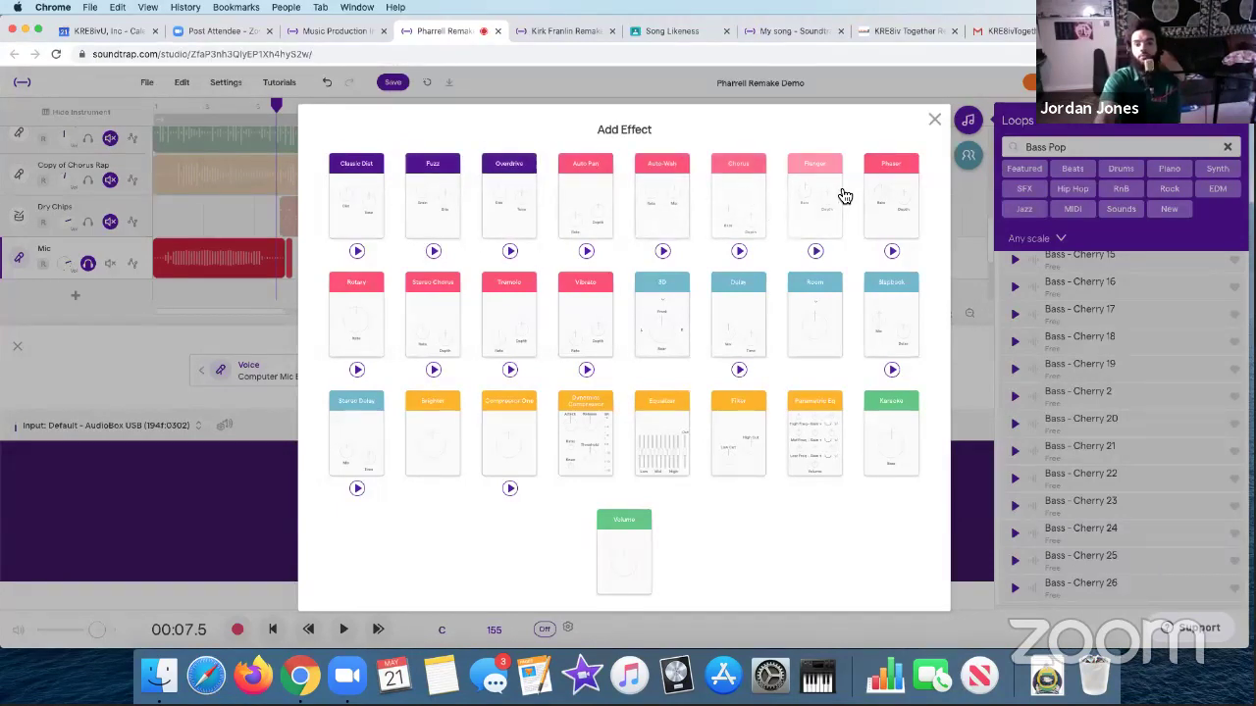
left_click(811, 200)
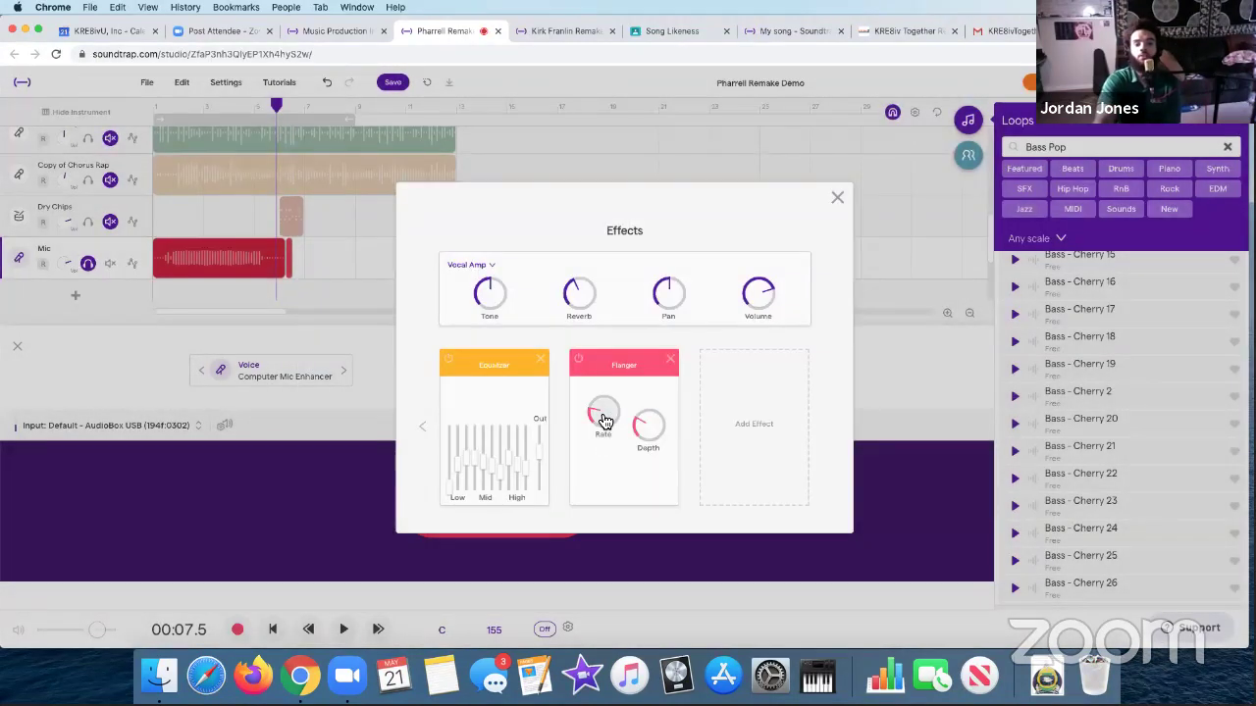
- Turn the Flanger rate down to minimum, raise its depth to nearly full, and return the playhead to the start
left_click_drag(605, 420, 611, 279)
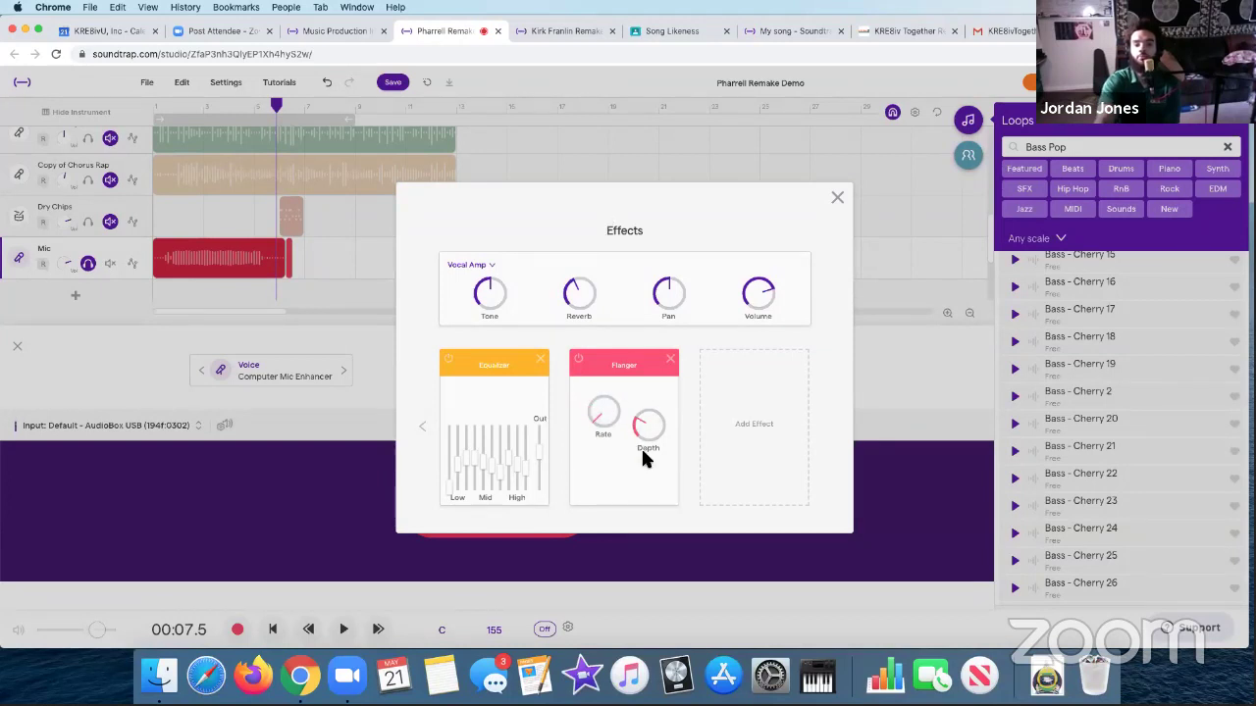
mouse_move(648, 425)
left_mouse_down()
mouse_move(632, 218)
mouse_move(642, 402)
left_mouse_up()
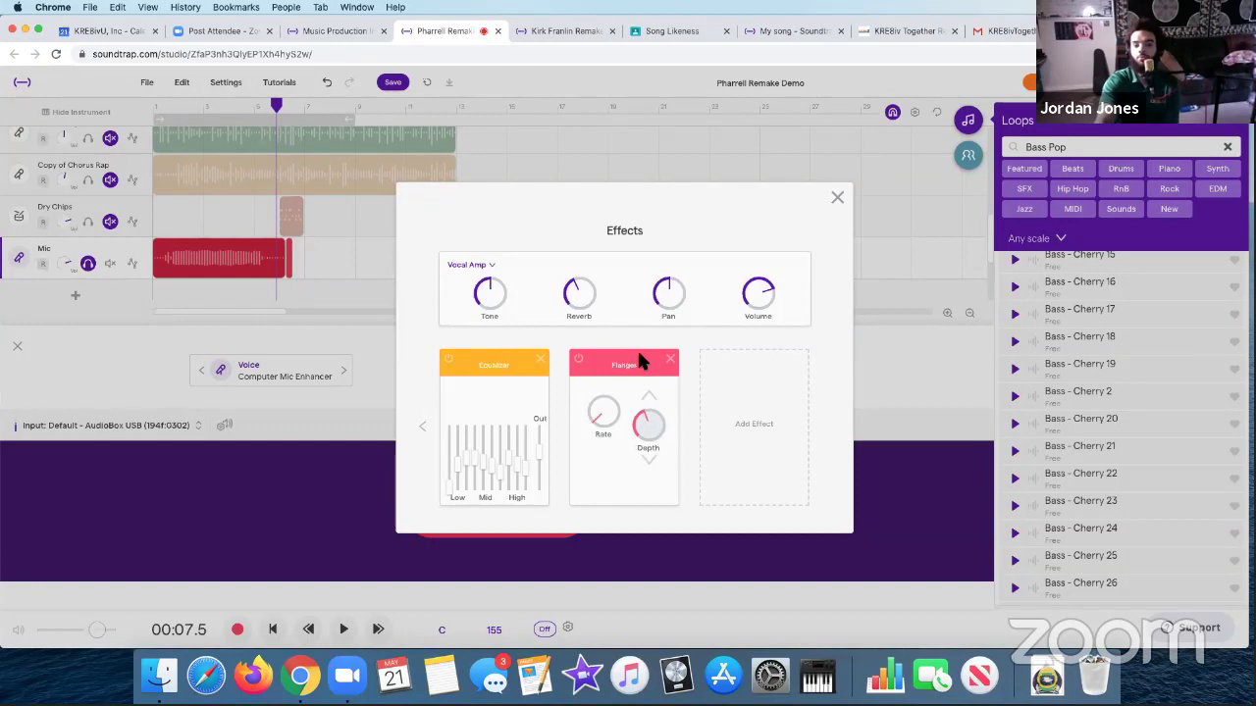
left_click_drag(642, 426, 630, 236)
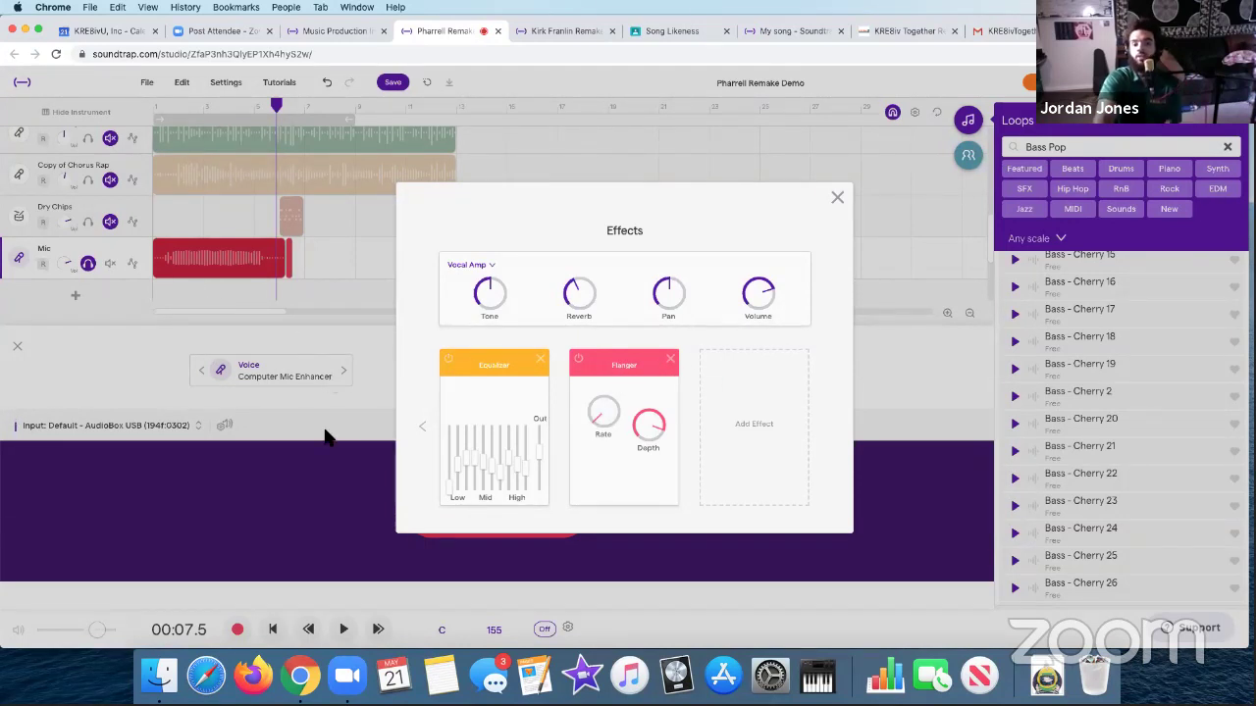
left_click(276, 634)
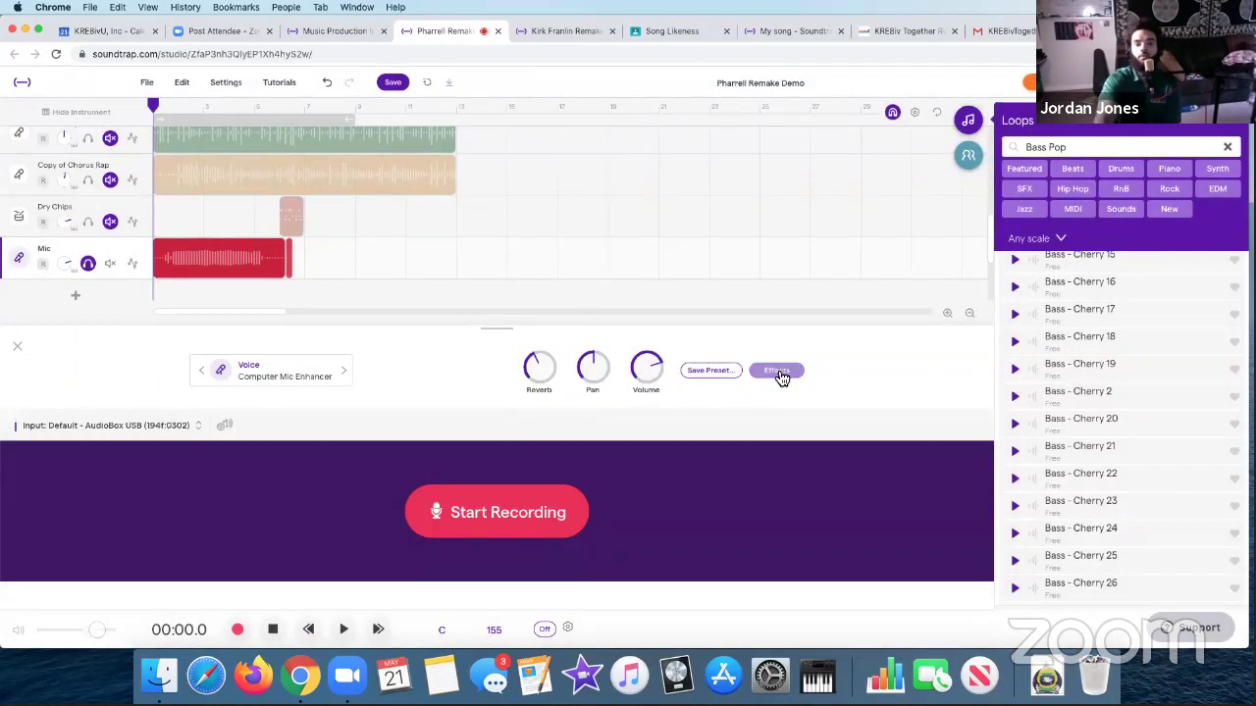
- Play the soloed Mic track, enable the cycle with its end at bar 5, and start looped playback
left_click(343, 629)
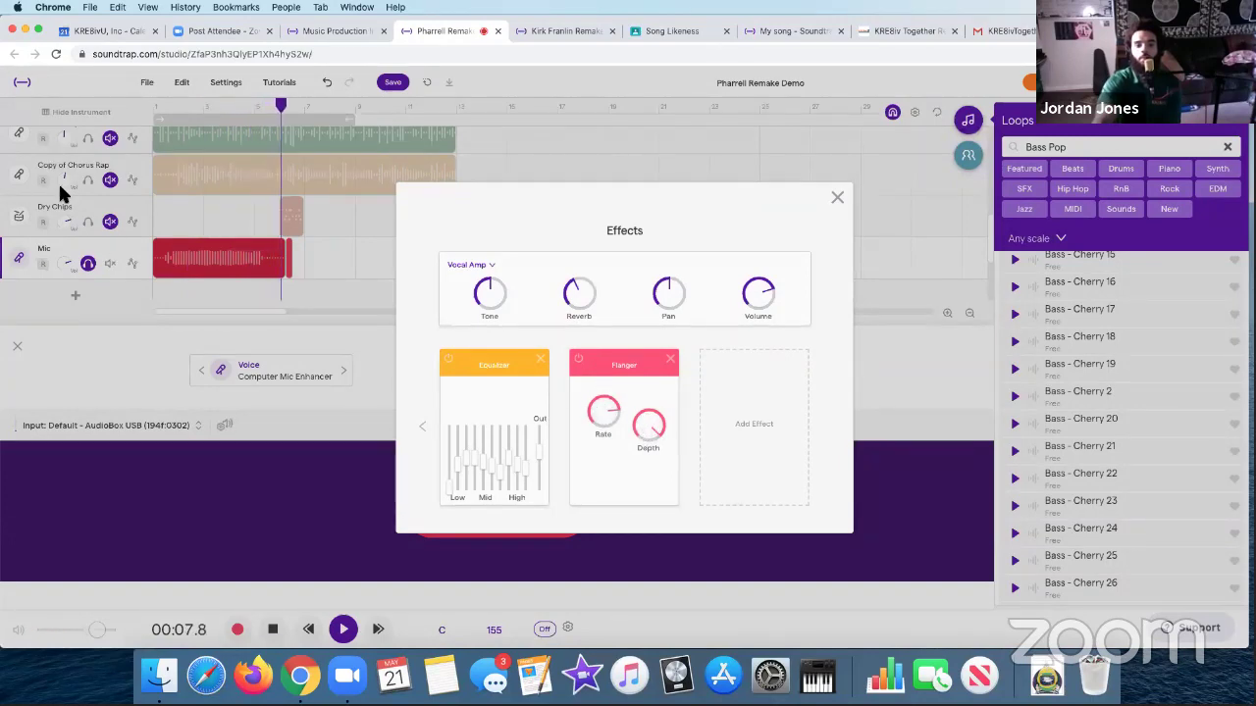
left_click(248, 113)
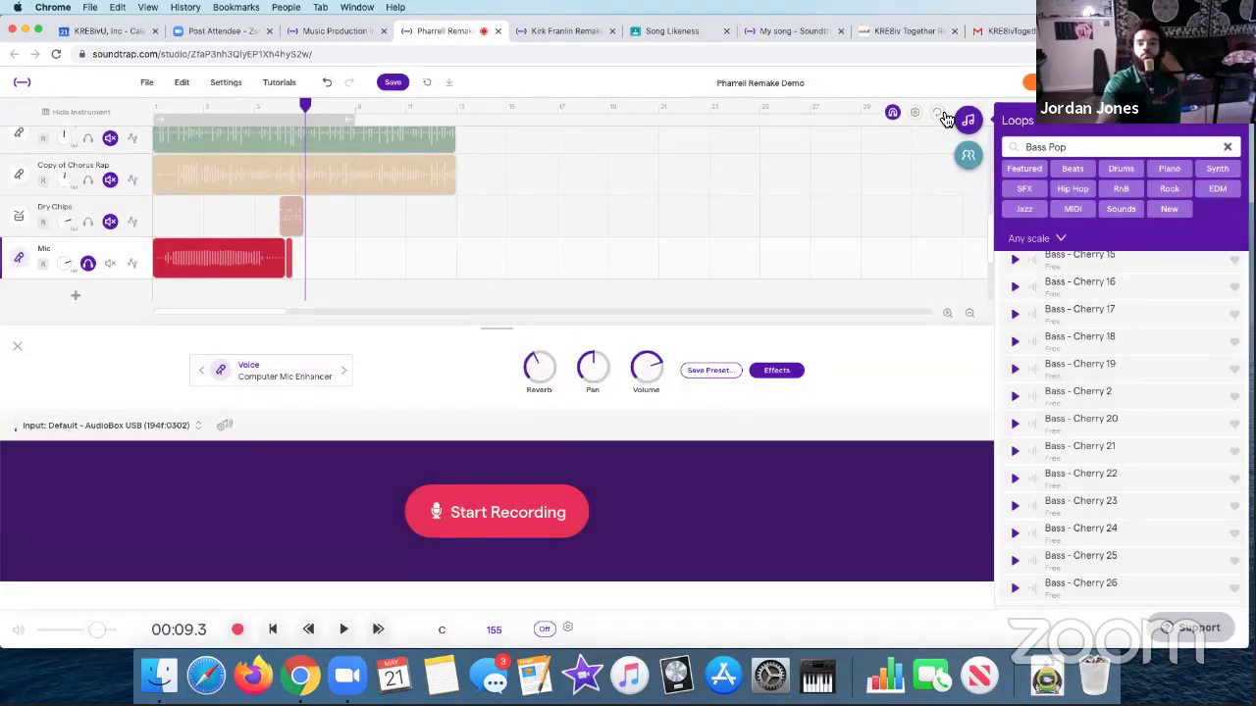
left_click(344, 115)
left_click_drag(347, 121, 267, 122)
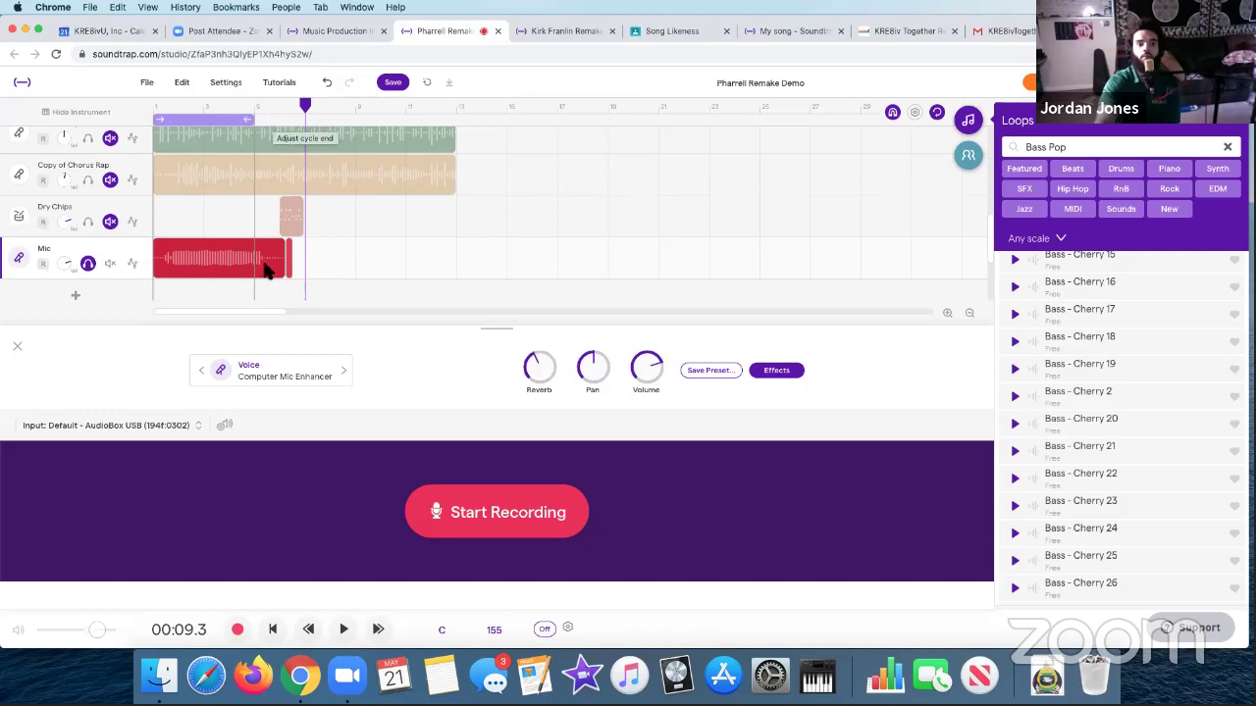
left_click(343, 629)
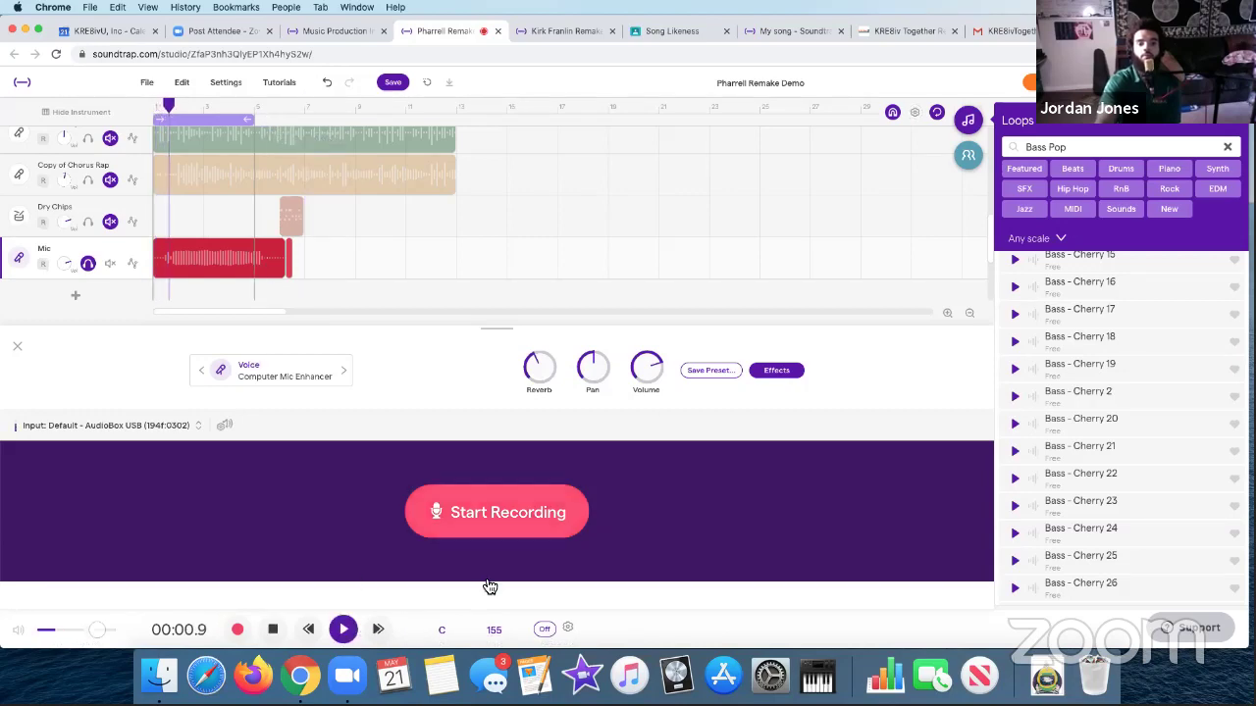
- Sweep the Mic track's Flanger depth from minimum to full during looped playback, stop, and hide the instrument settings
left_click(765, 373)
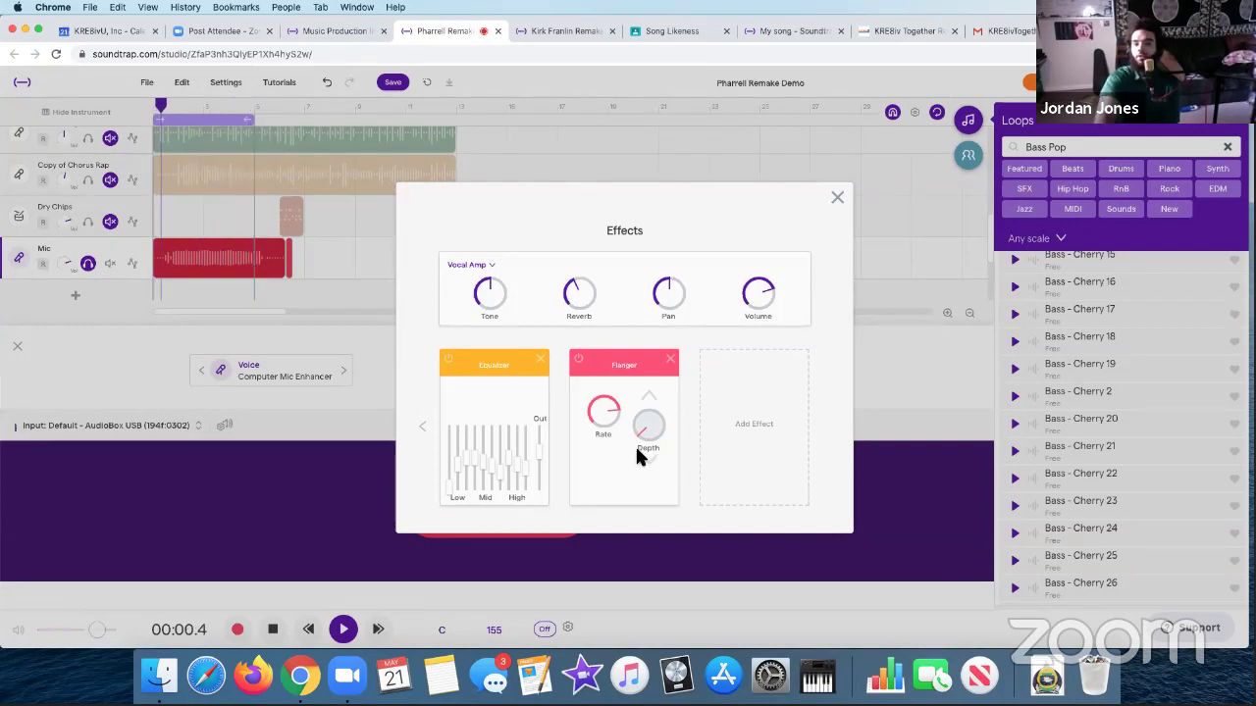
left_click_drag(643, 446, 639, 199)
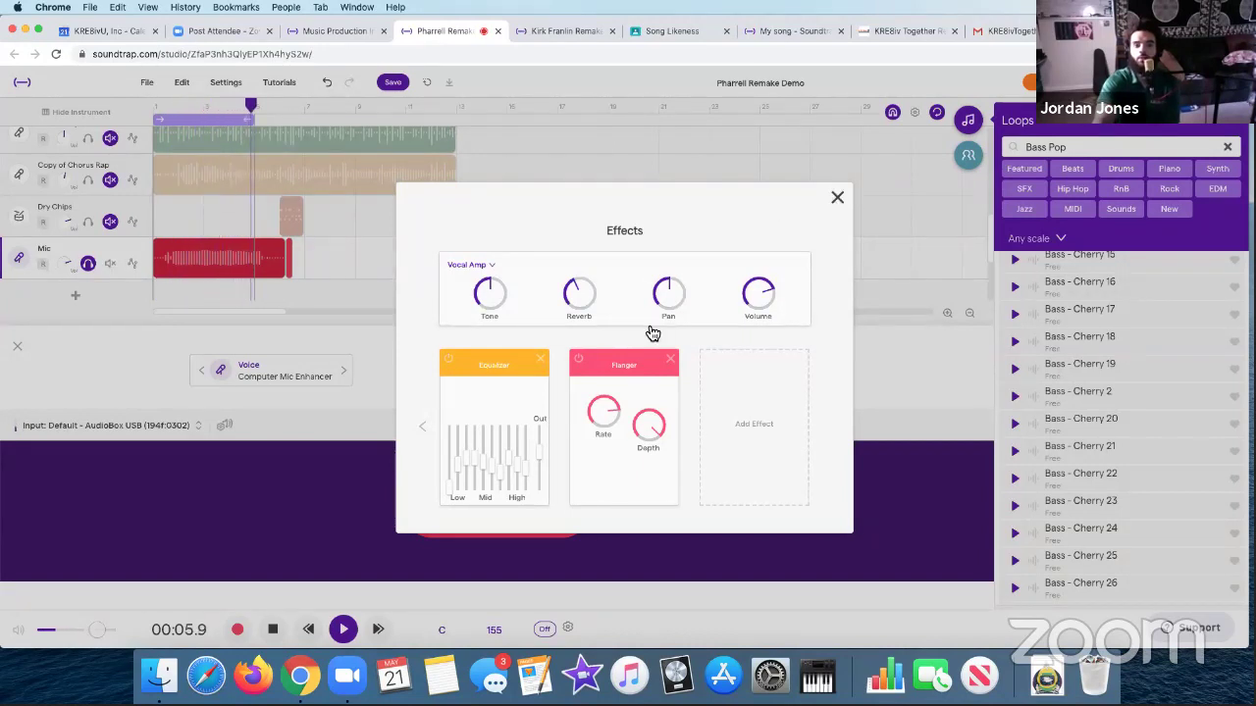
left_click(300, 623)
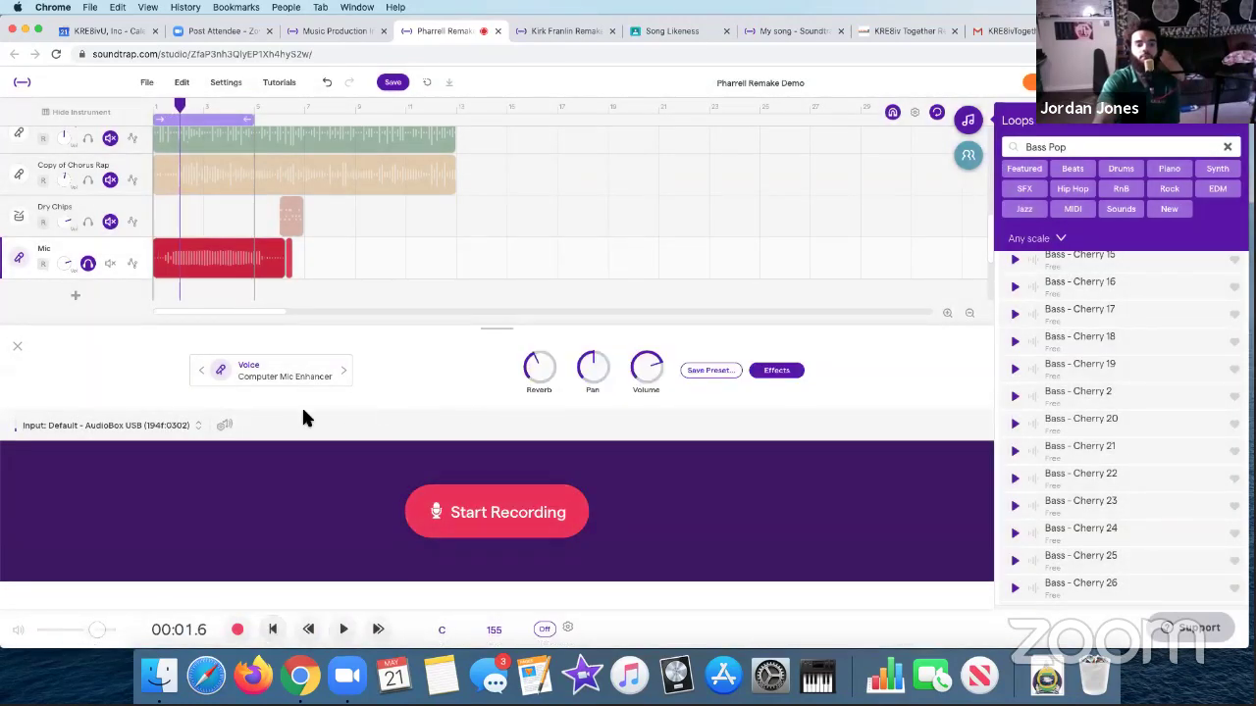
left_click(19, 350)
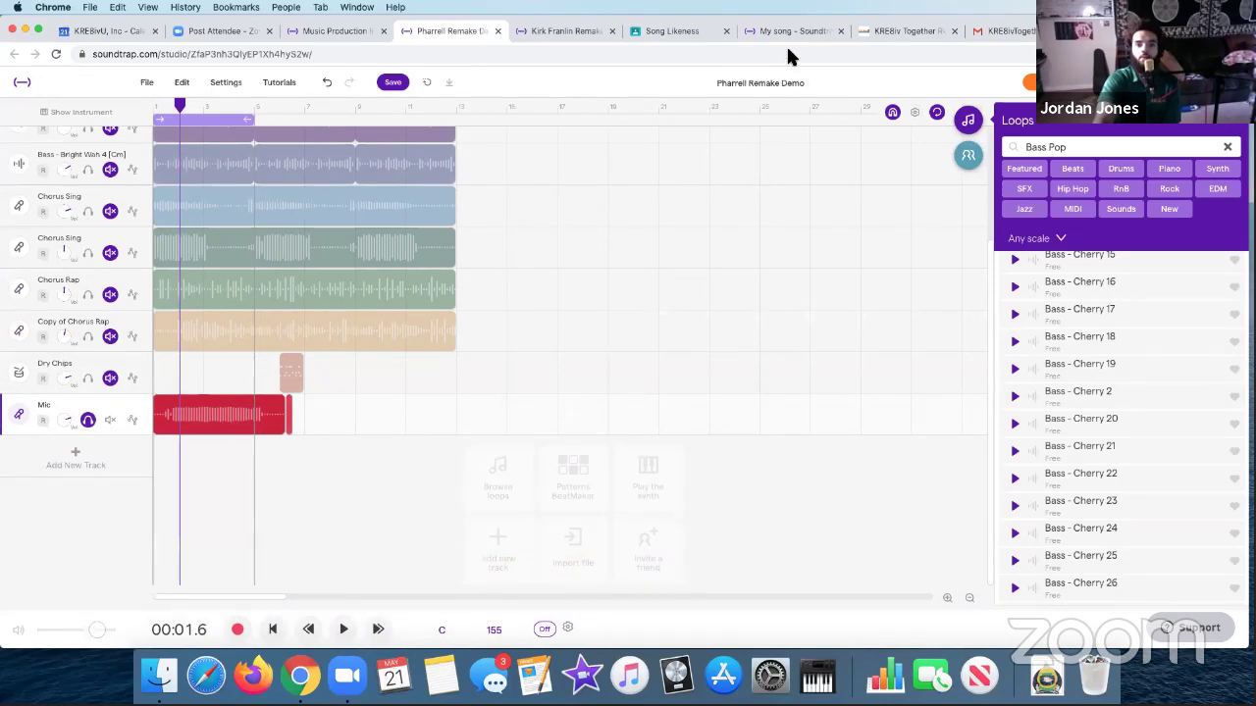
- Unsolo and mute the Mic track, solo both Chorus Sing tracks, and start playback
scroll(348, 314, "up", 2)
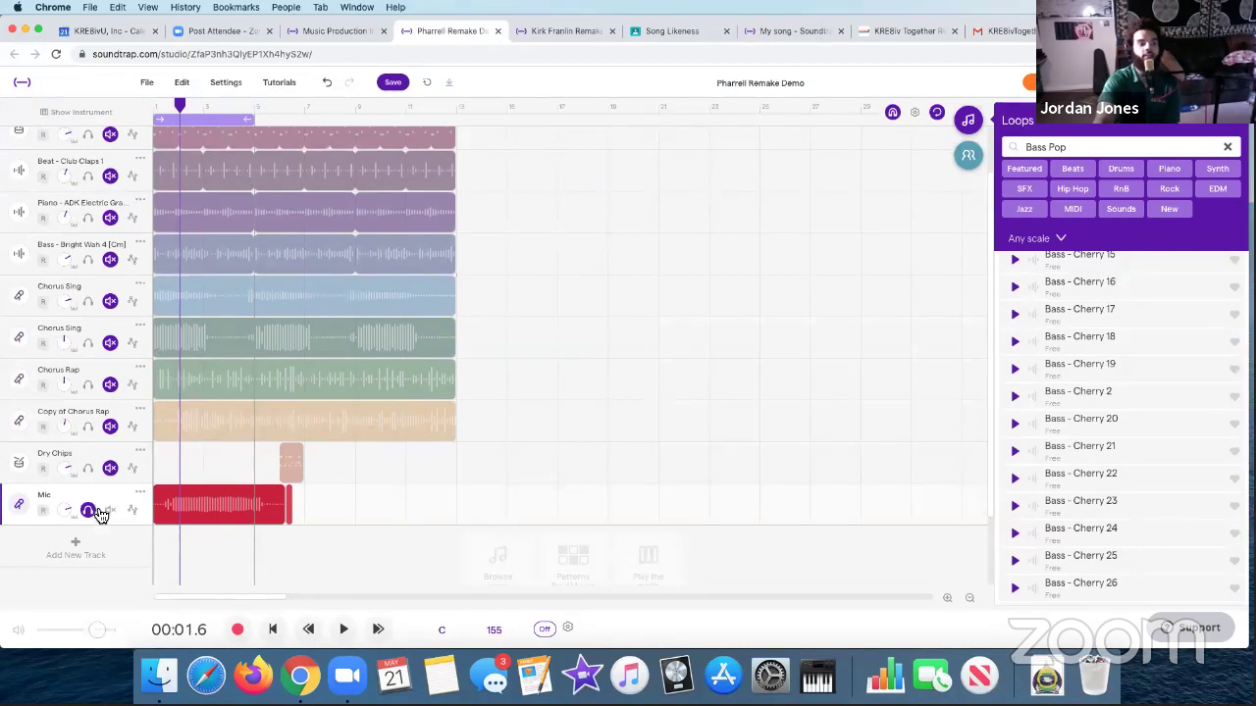
left_click(88, 510)
left_click(109, 511)
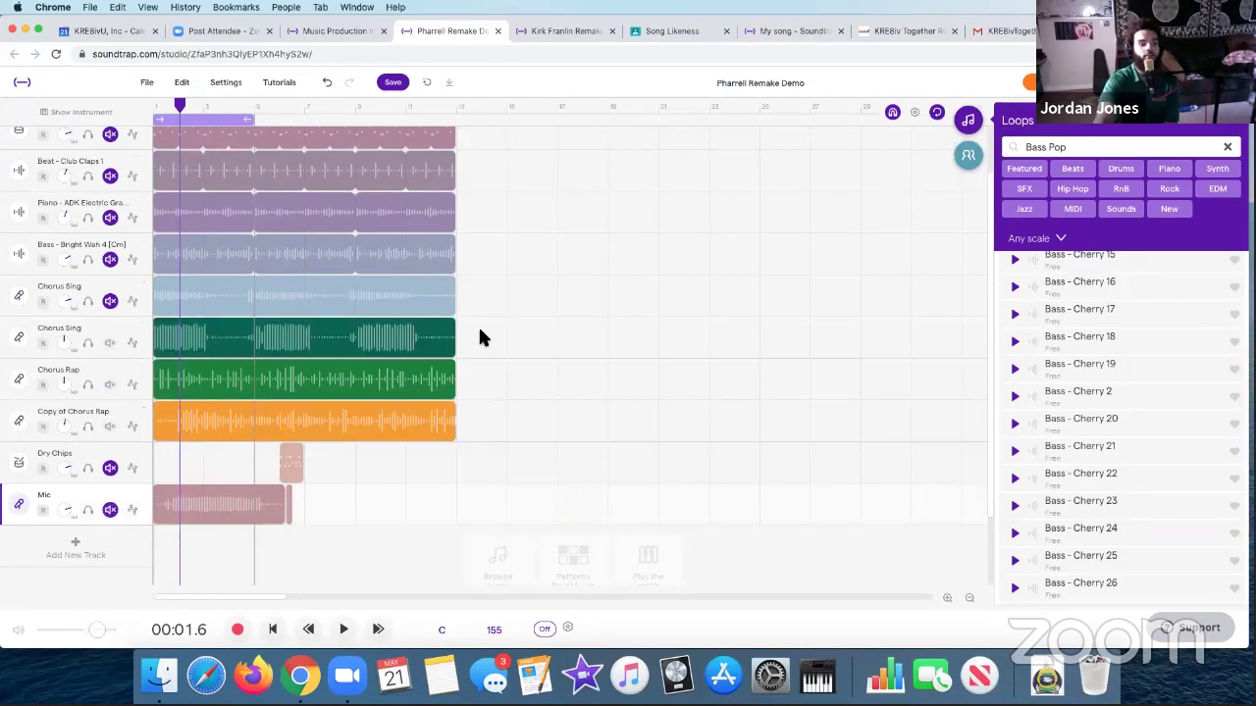
left_click(110, 300)
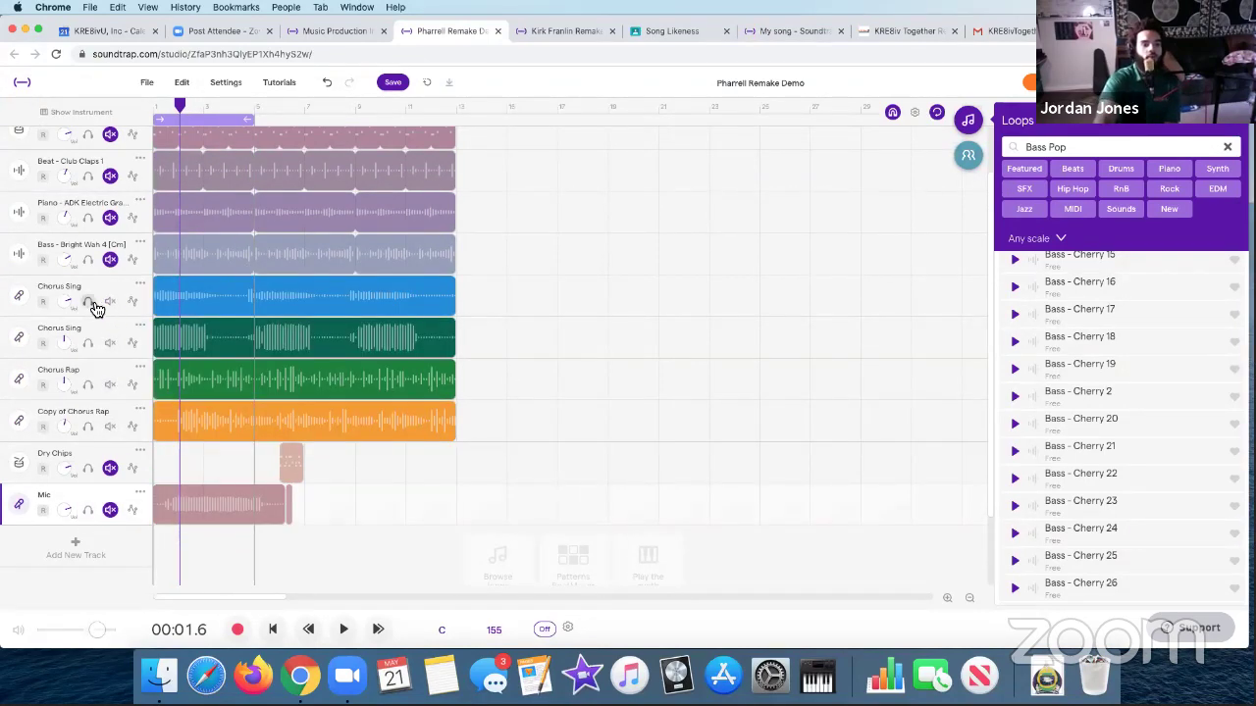
left_click(88, 342)
left_click(89, 301)
key("space")
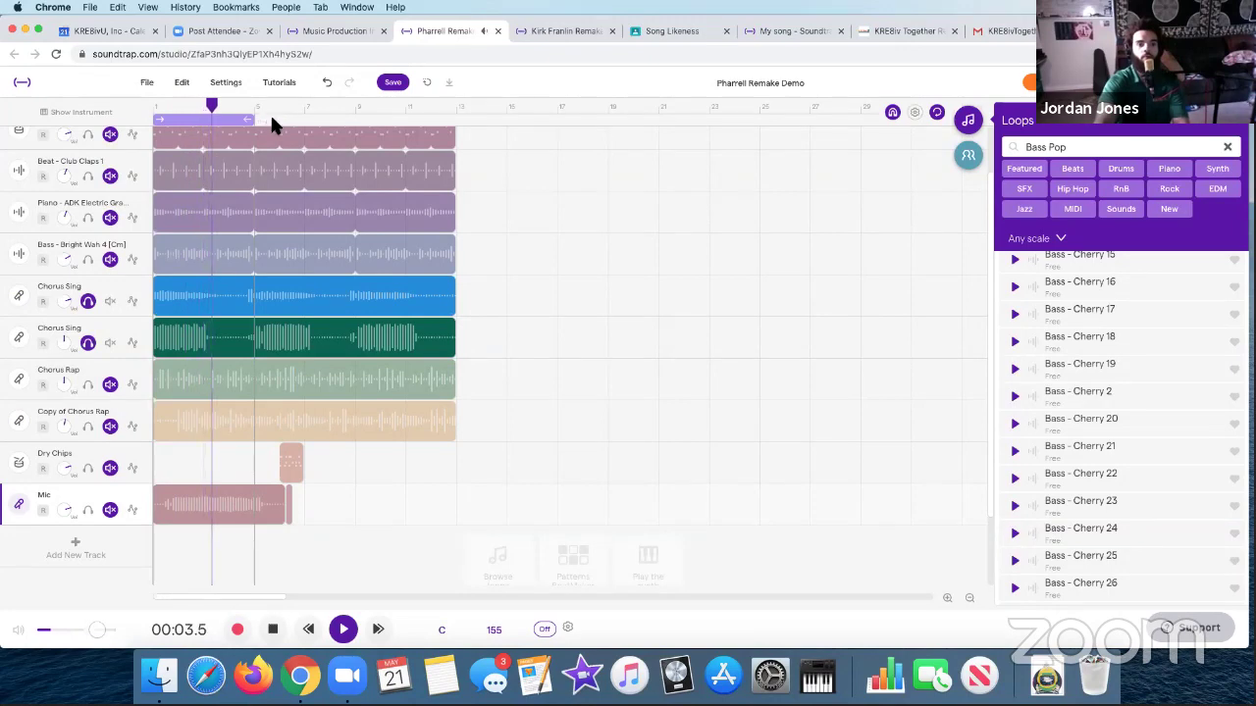
- Extend the cycle region to bar 7 and listen to the two Chorus Sing tracks from the start
left_click_drag(252, 120, 285, 120)
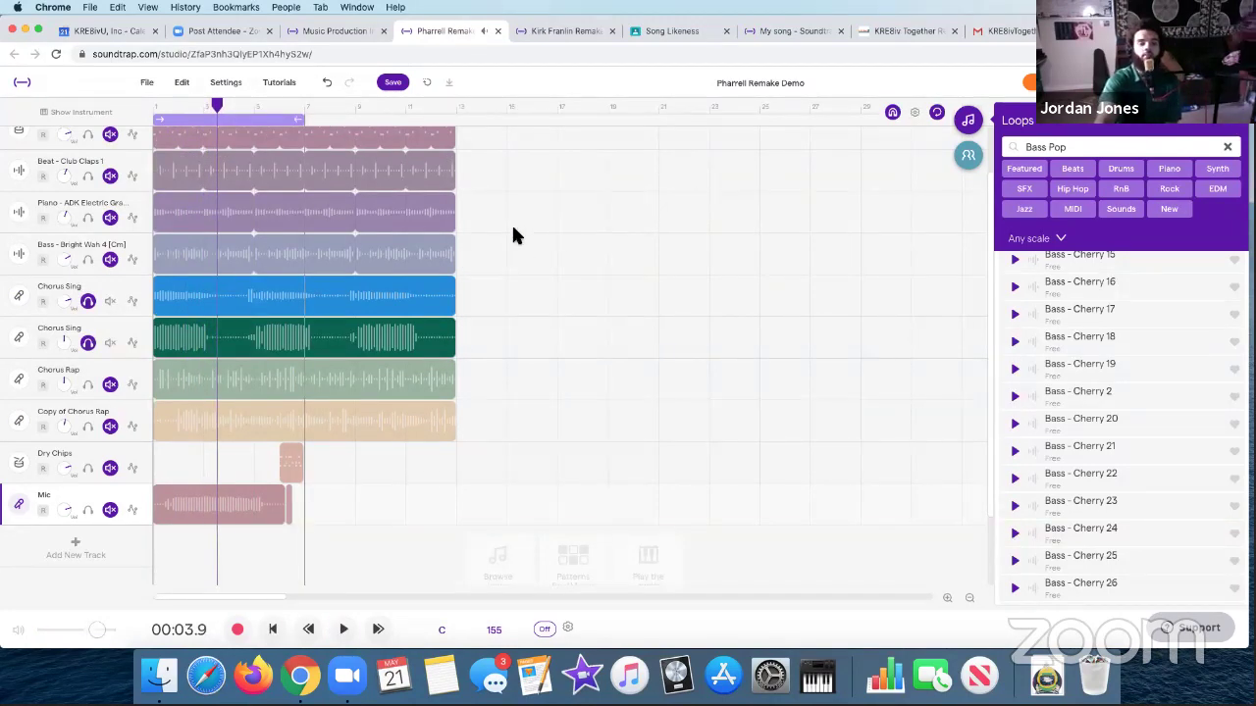
left_click(273, 629)
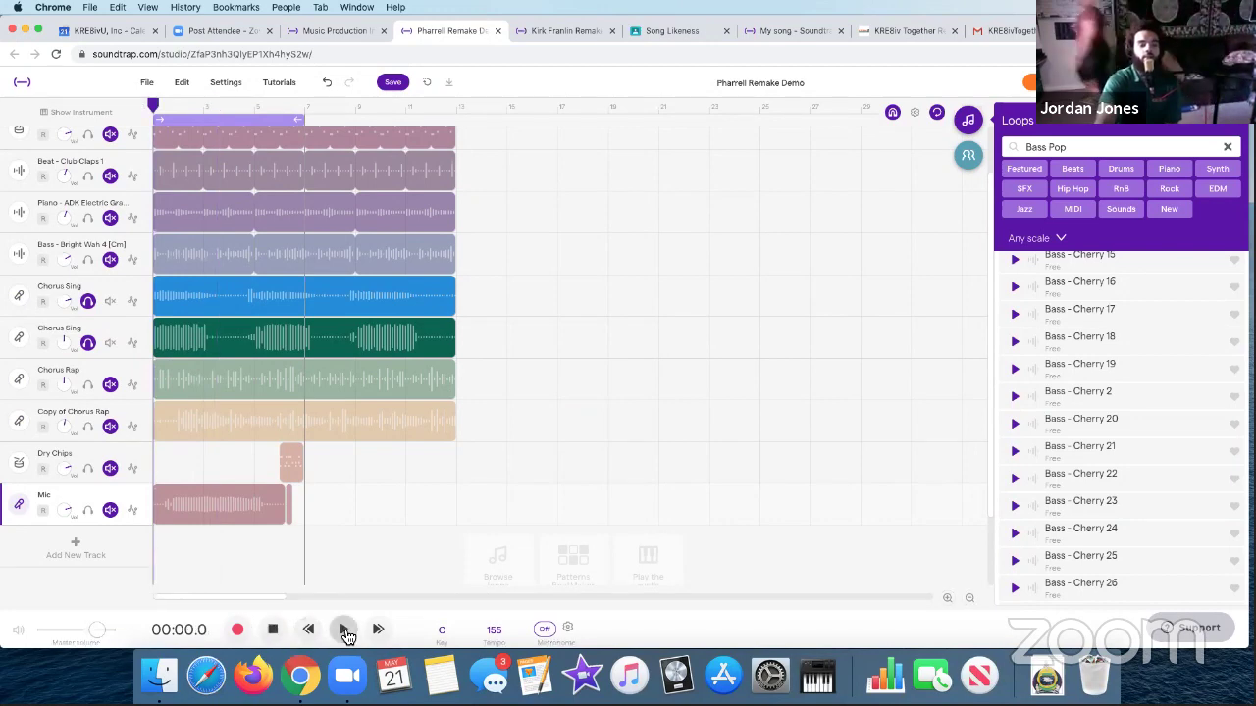
left_click(343, 629)
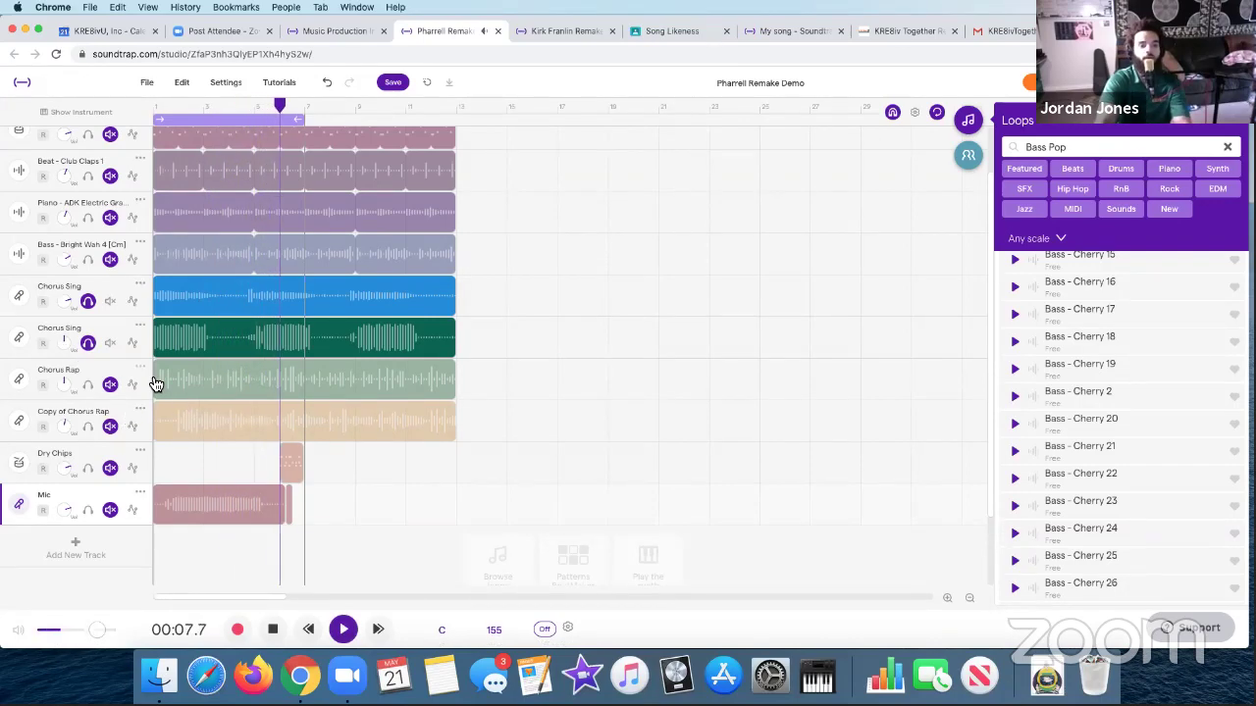
key("space")
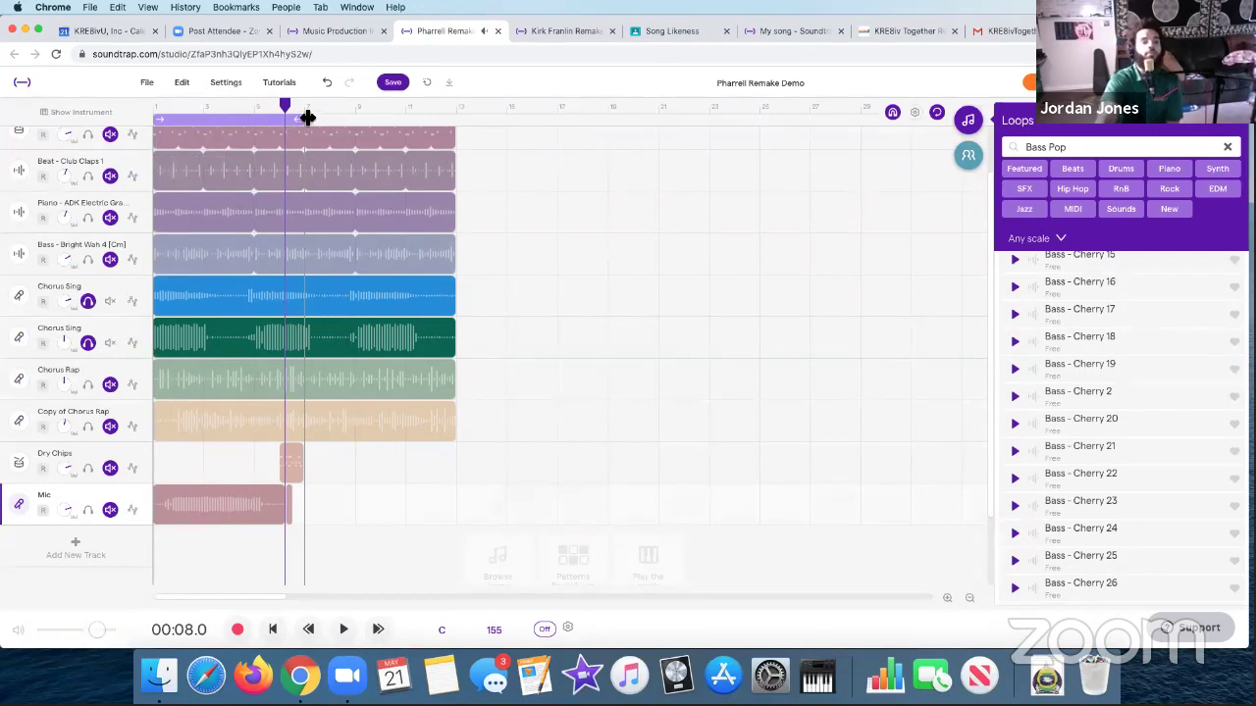
- Extend the cycle region to bar 13 so it spans the full length of the tracks
left_click_drag(375, 128, 448, 131)
scroll(307, 217, "up", 2)
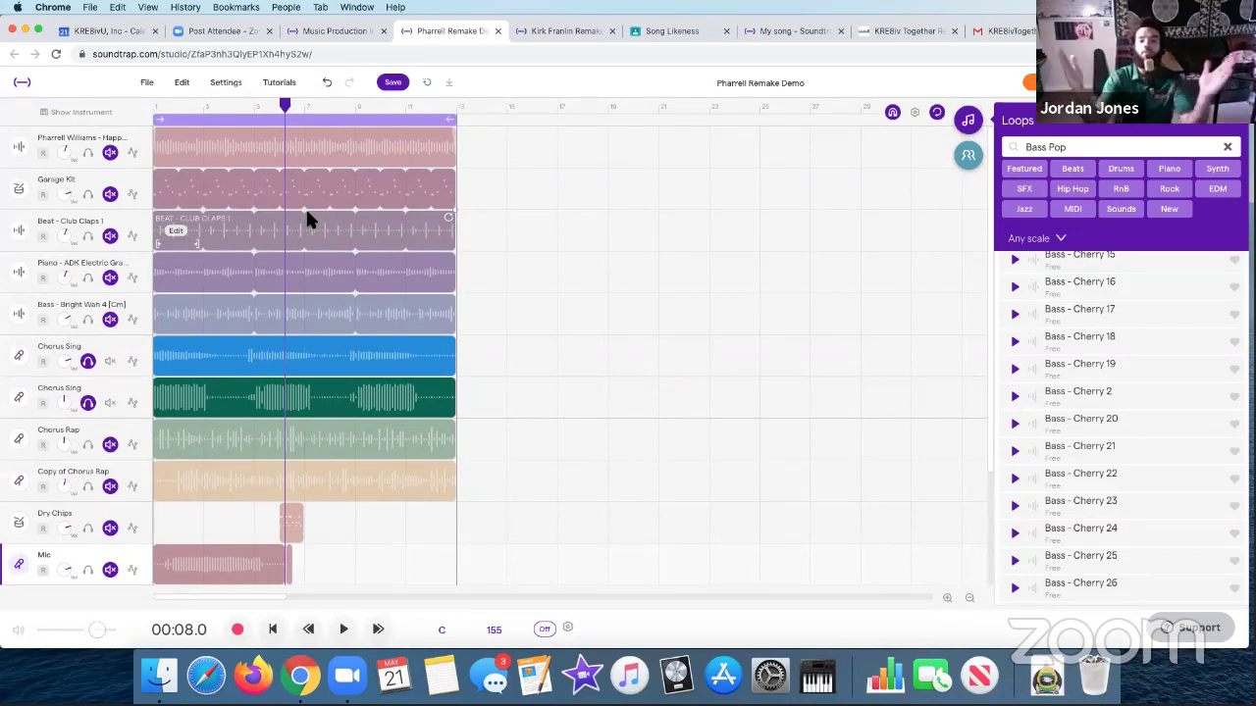
scroll(295, 265, "down", 1)
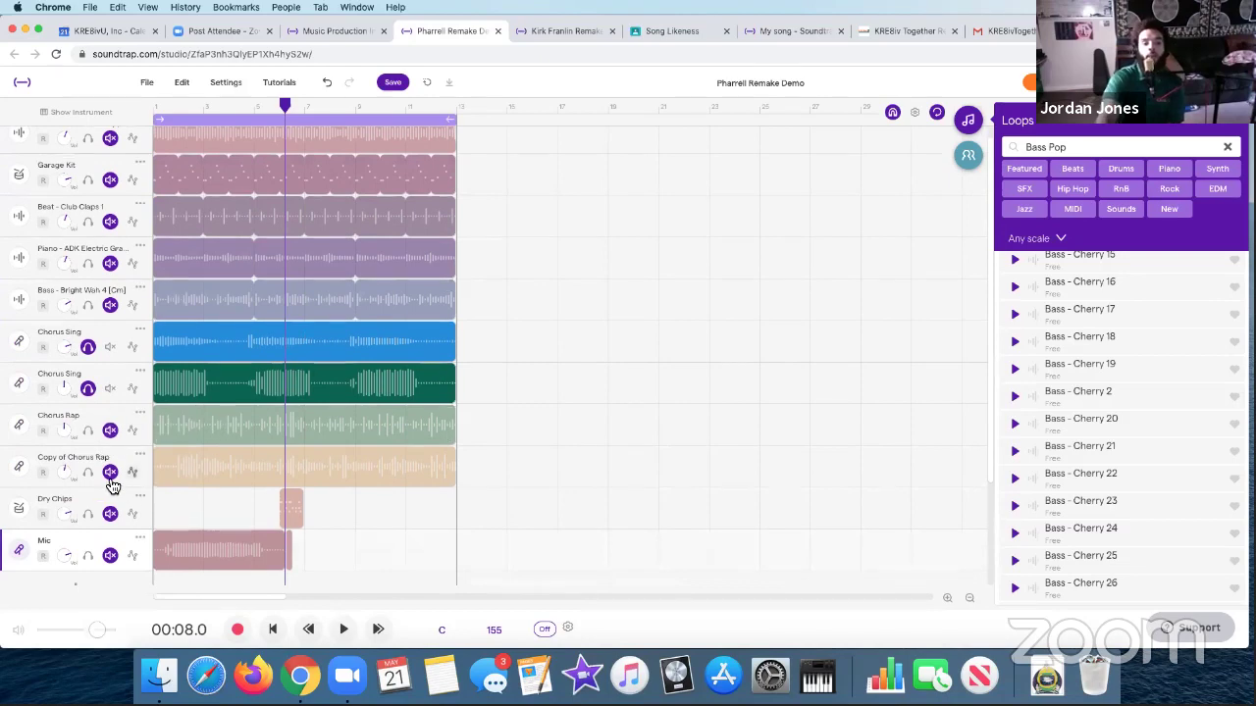
- Solo Chorus Rap and Copy of Chorus Rap alongside the Chorus Sing tracks and listen to all four vocals from the start
left_click(110, 432)
left_click(110, 472)
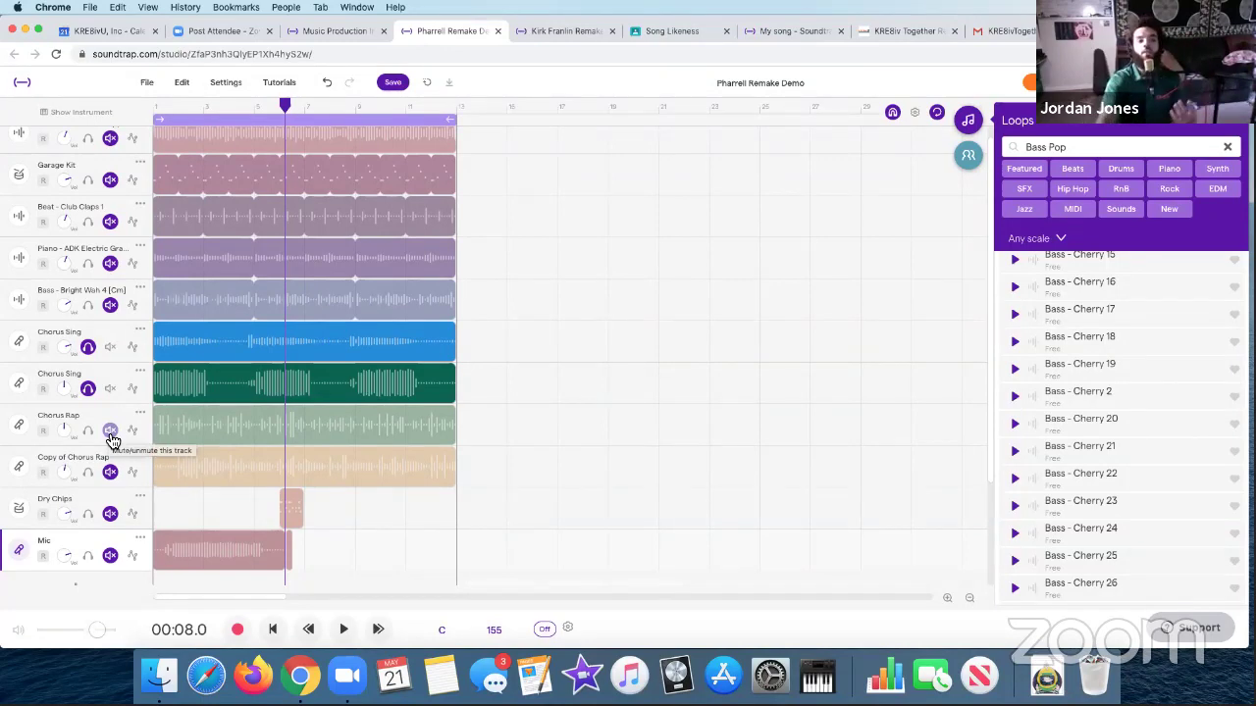
left_click(87, 472)
left_click(87, 430)
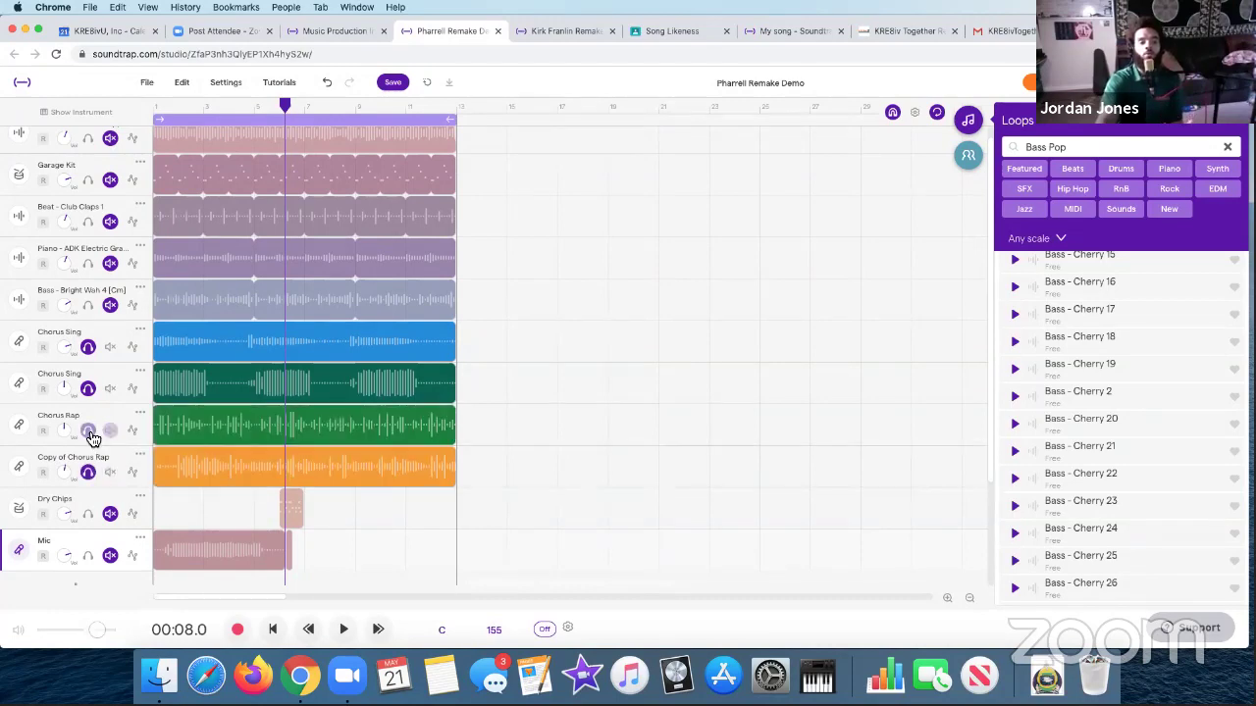
key("space")
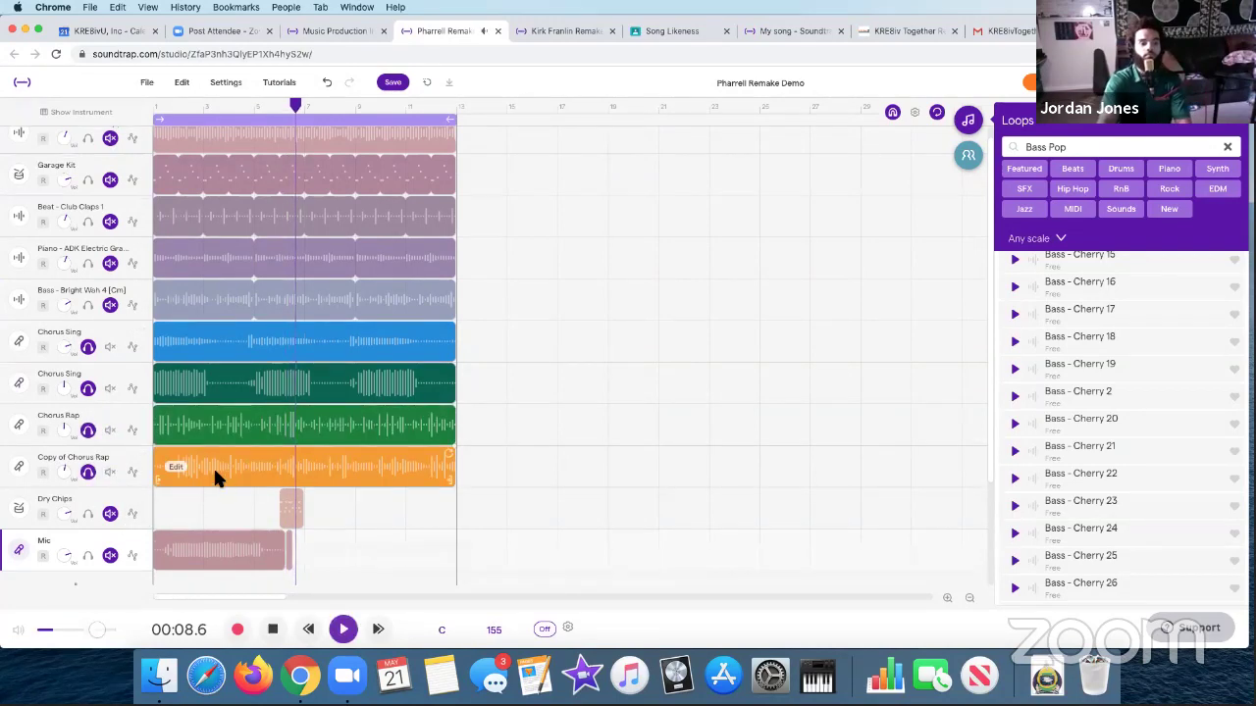
left_click(276, 631)
left_click(343, 630)
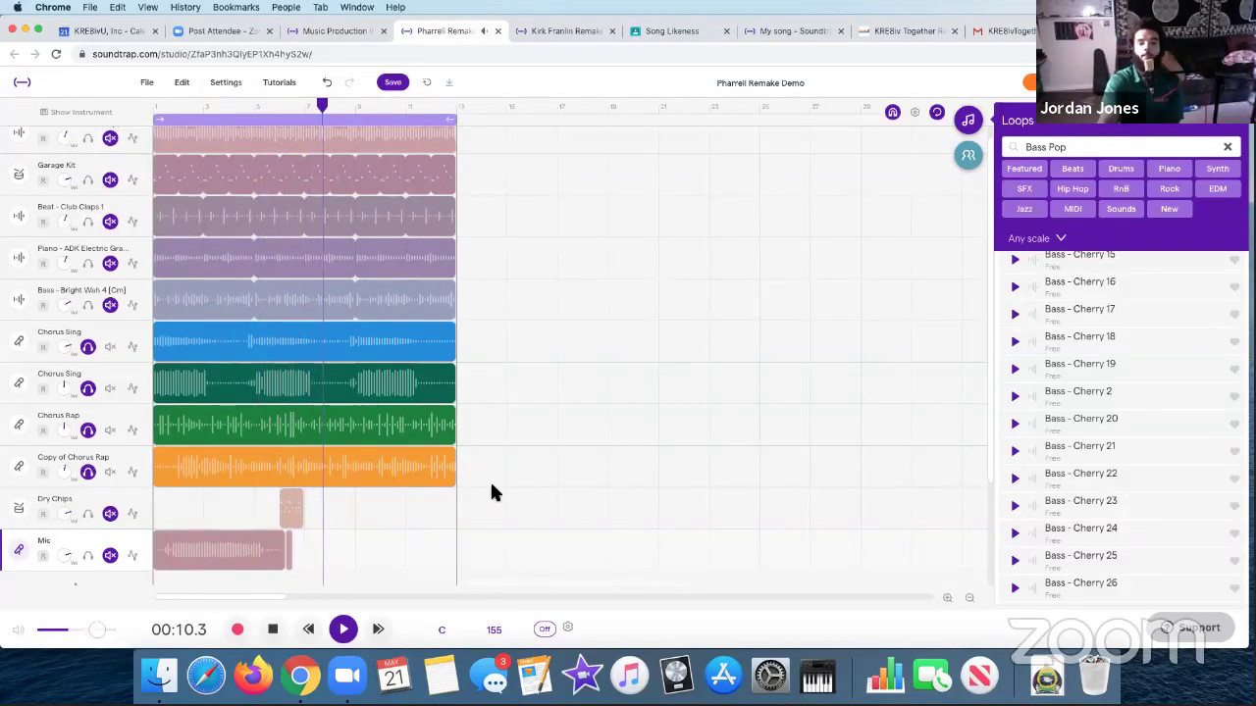
left_click(276, 631)
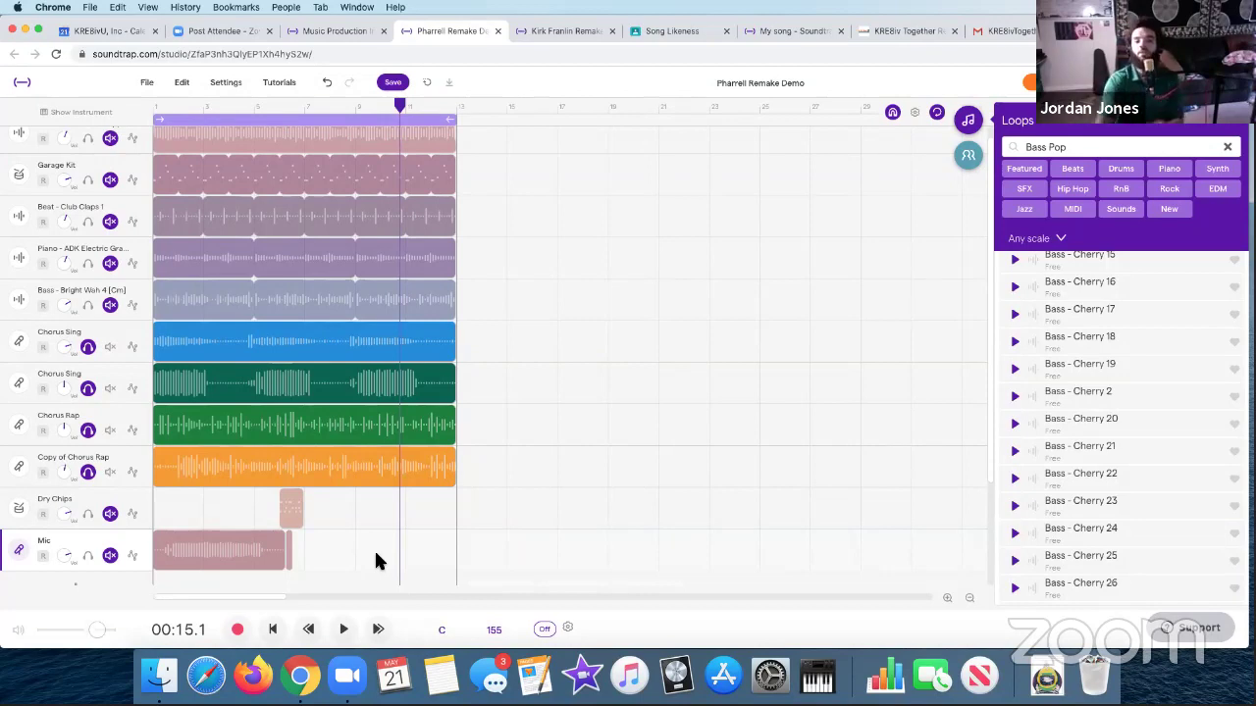
- Add the Garage Kit, Club Claps, Piano and Bass tracks to the solo and play the full remake from the start
scroll(535, 490, "up", 1)
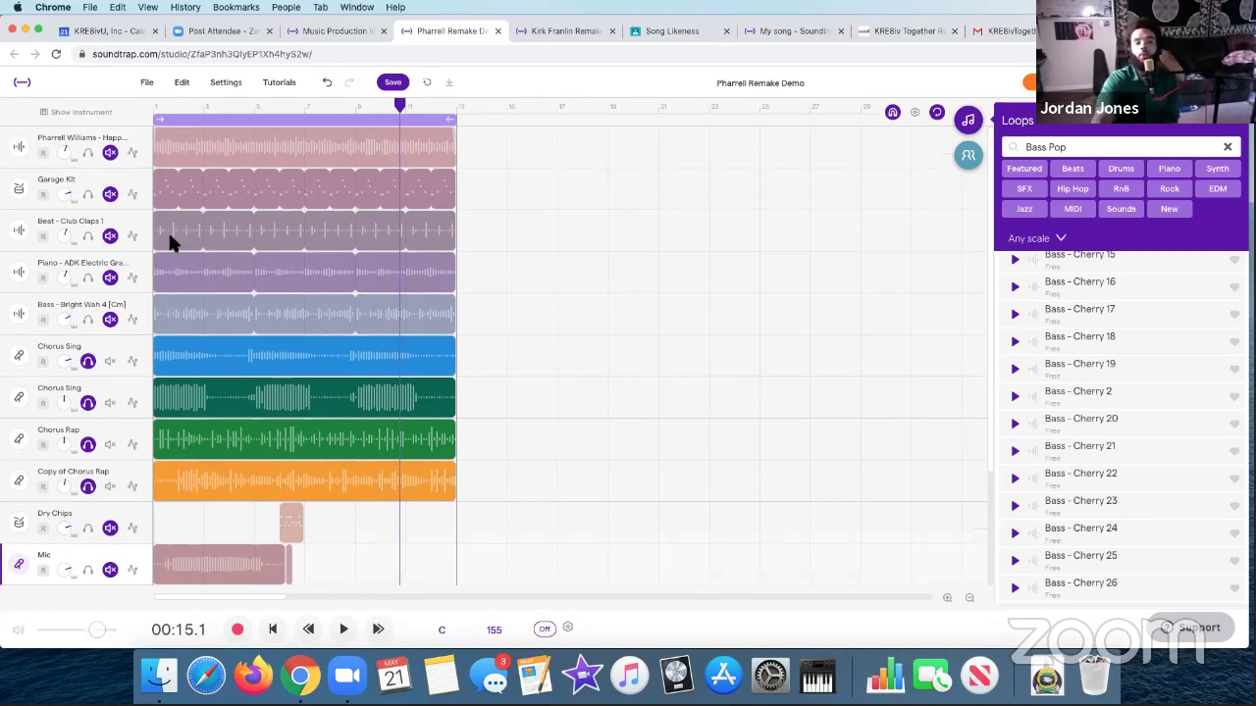
left_click(88, 194)
left_click(87, 236)
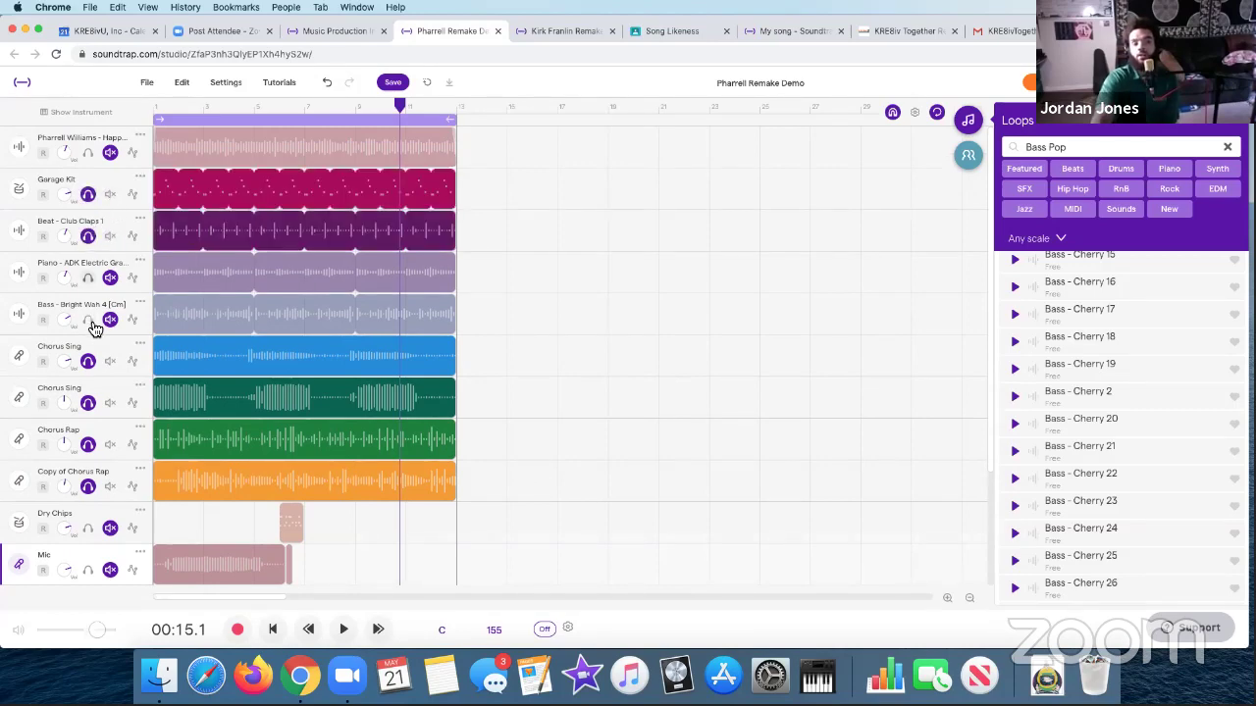
left_click(88, 278)
left_click(87, 320)
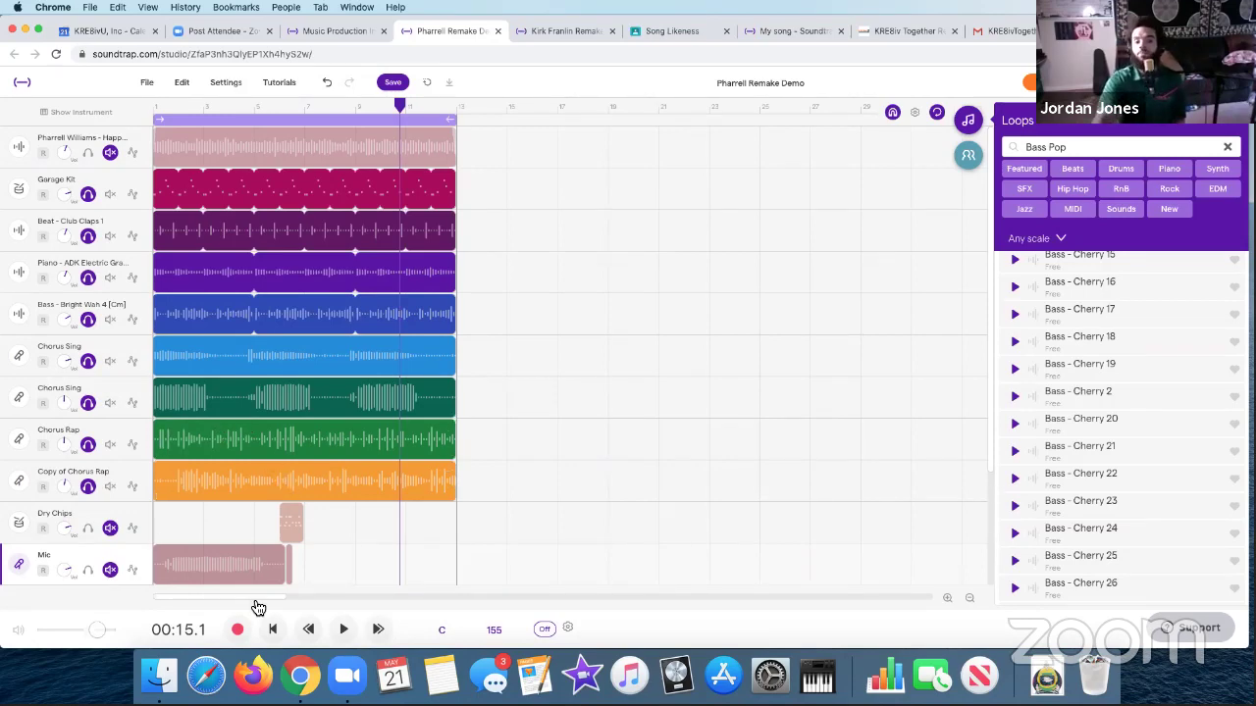
left_click(272, 631)
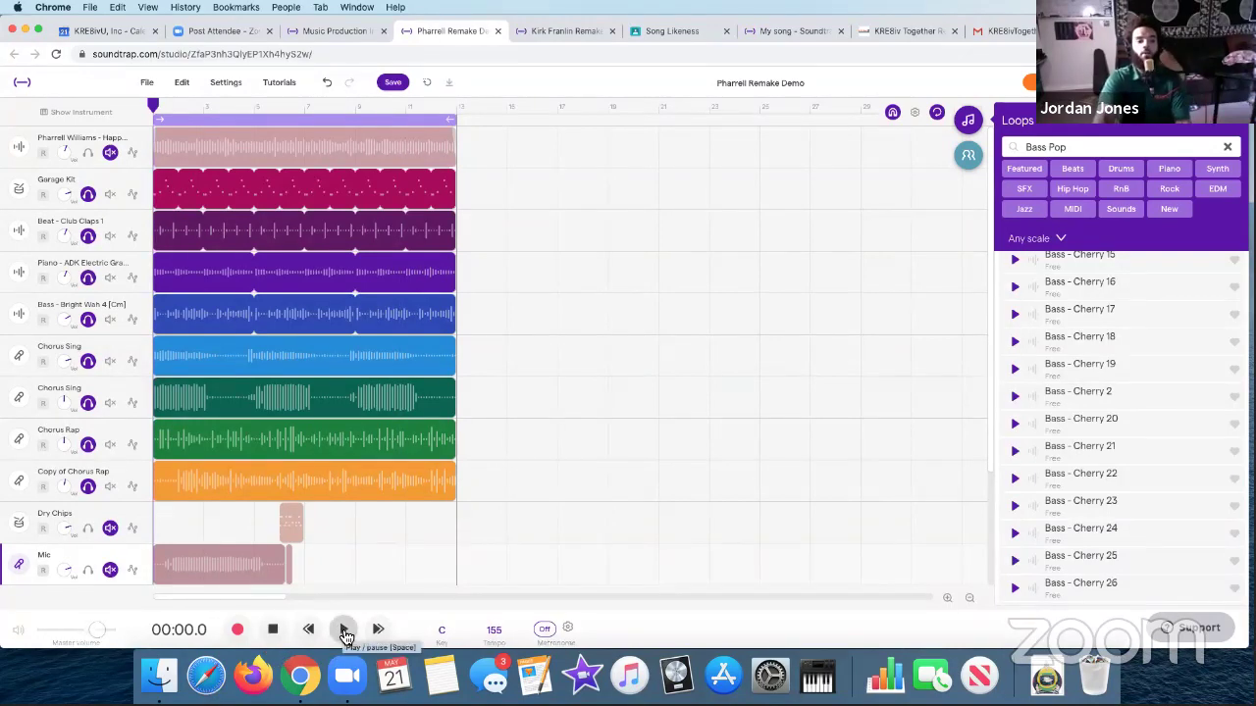
left_click(347, 634)
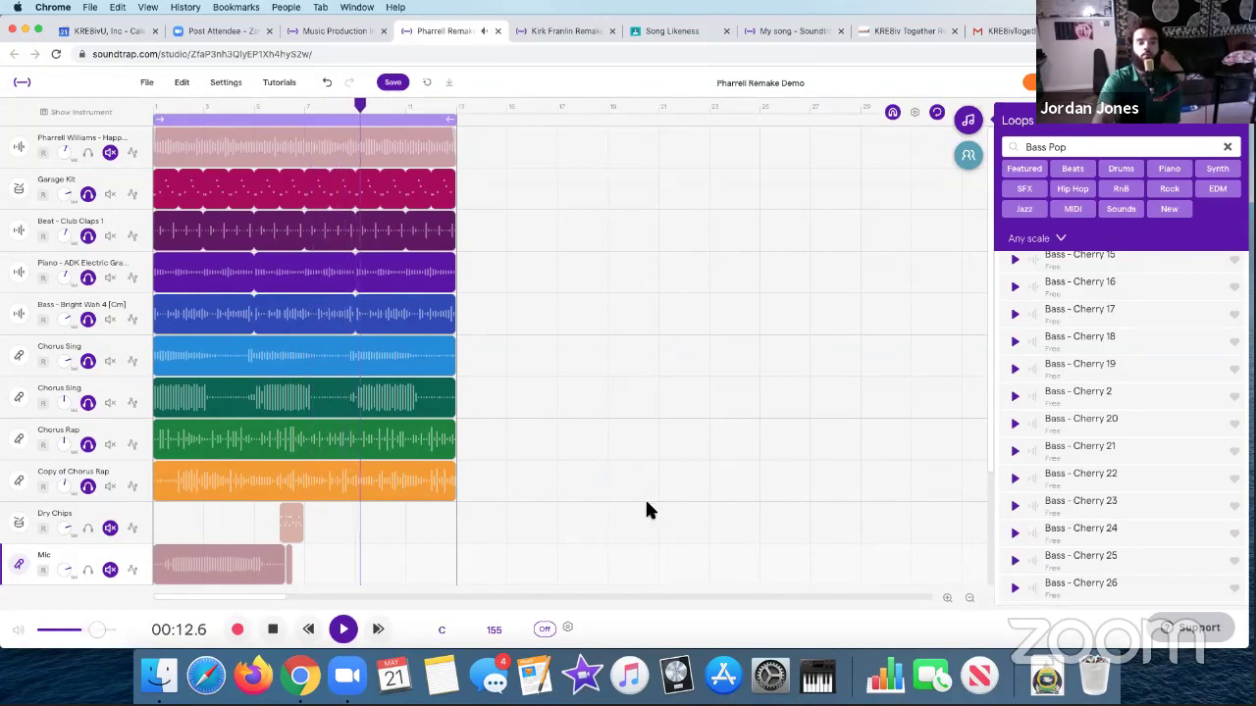
- Stop playback, solo the original Pharrell Williams track, and mute the drum, clap, piano, bass and chorus vocal tracks
left_click(275, 632)
left_click(110, 194)
left_click(110, 154)
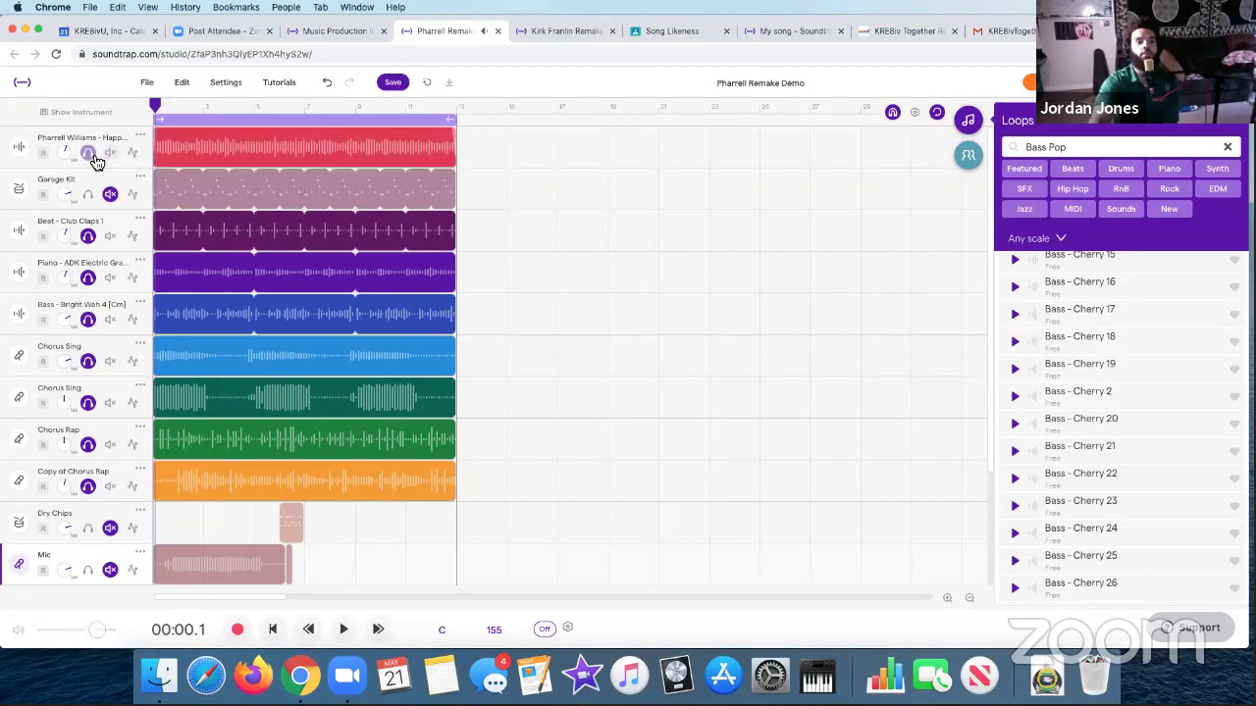
left_click(110, 235)
left_click(111, 279)
left_click(110, 320)
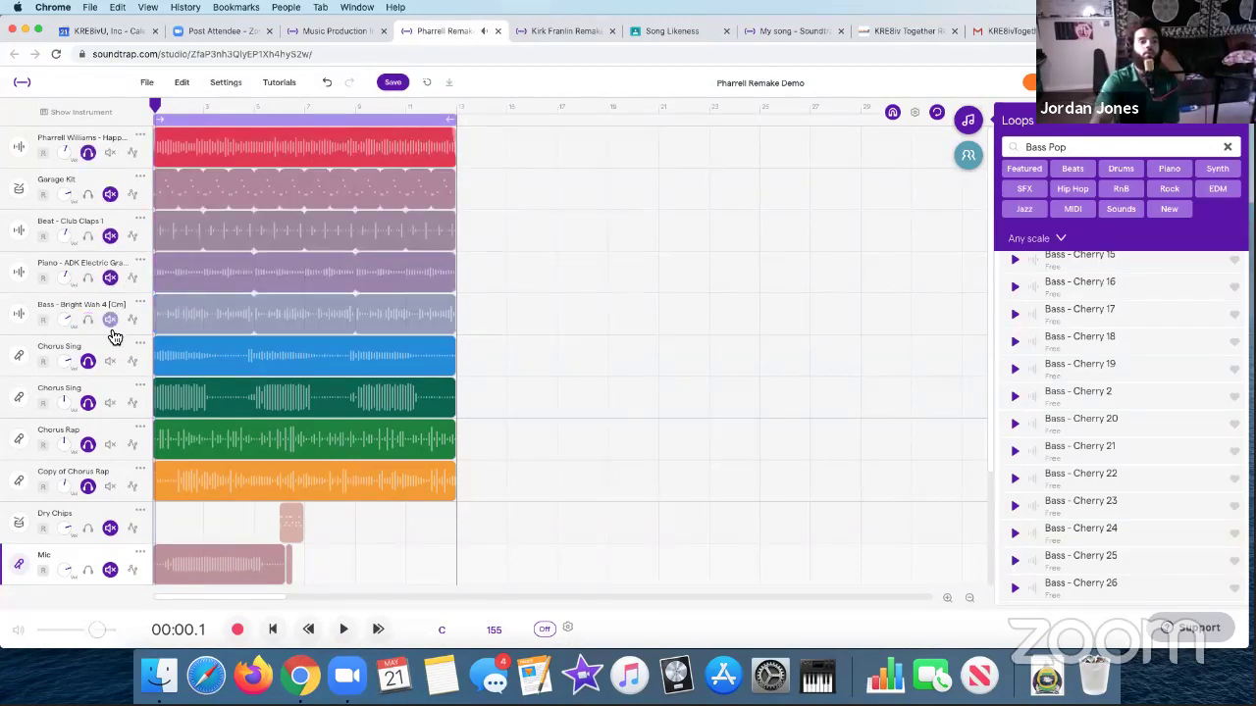
left_click(110, 361)
left_click(110, 403)
left_click(110, 444)
left_click(110, 486)
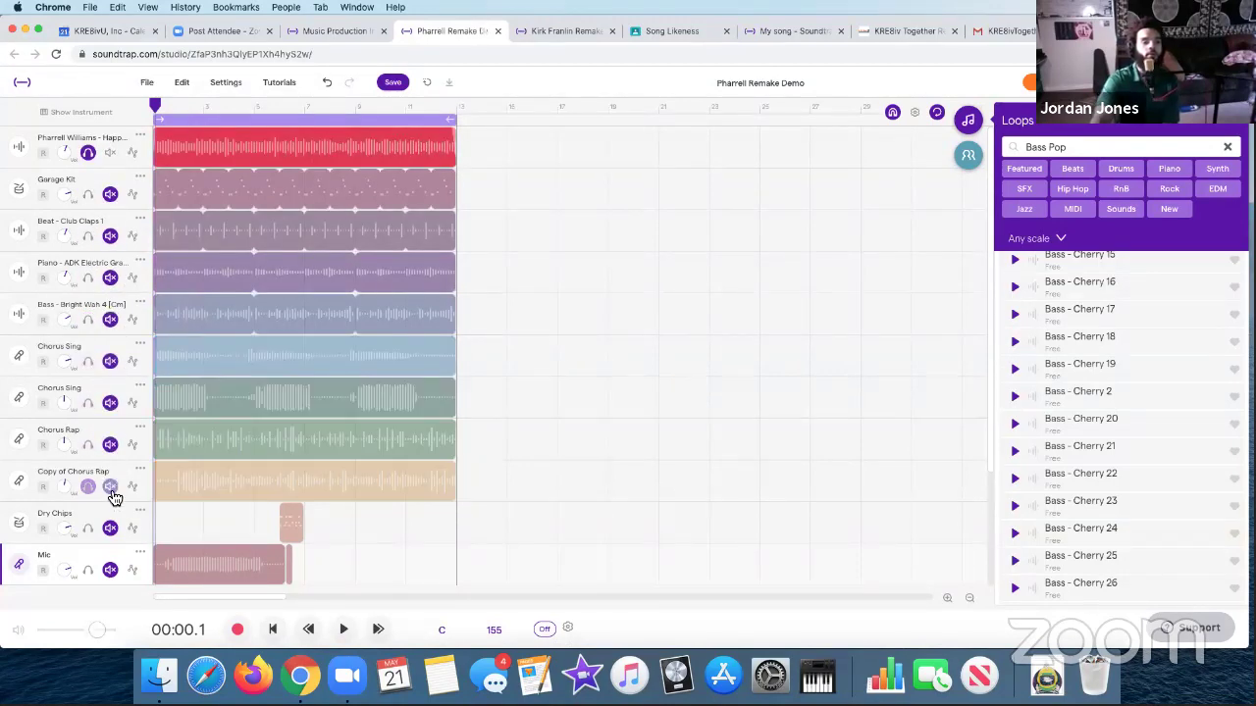
- Listen to the original Pharrell Williams track from the start, then stop playback
left_click(272, 628)
left_click(343, 629)
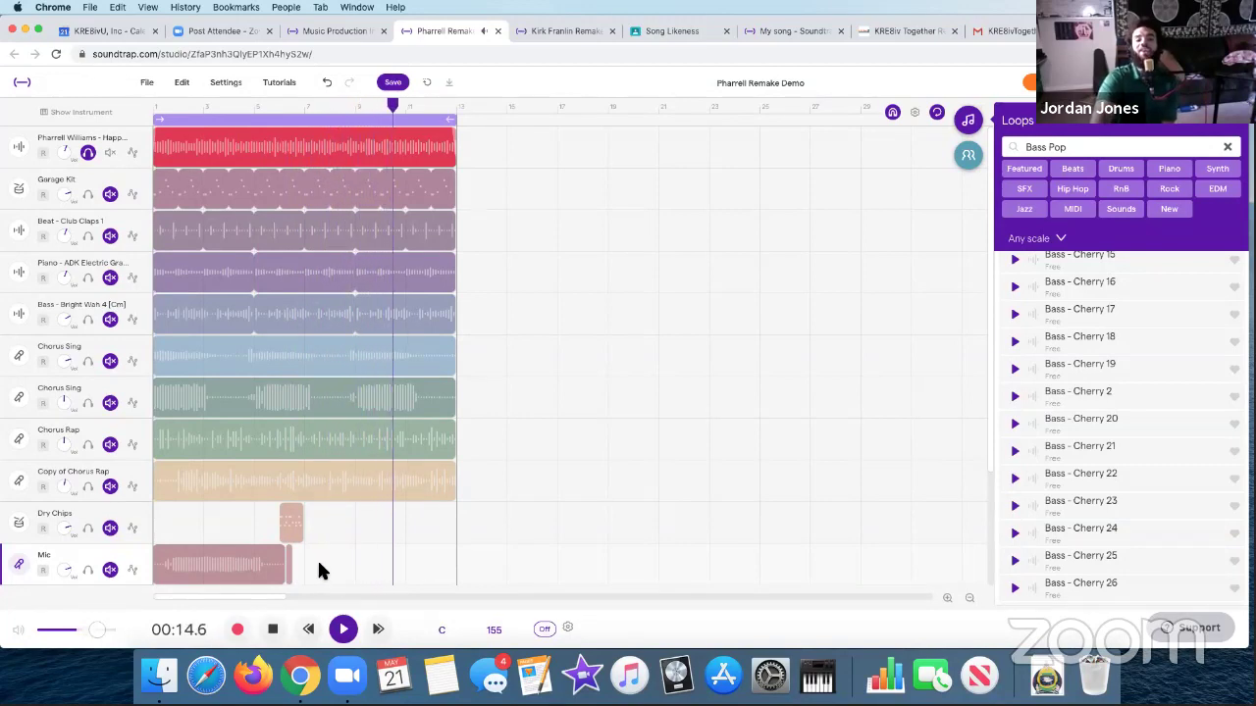
left_click(276, 632)
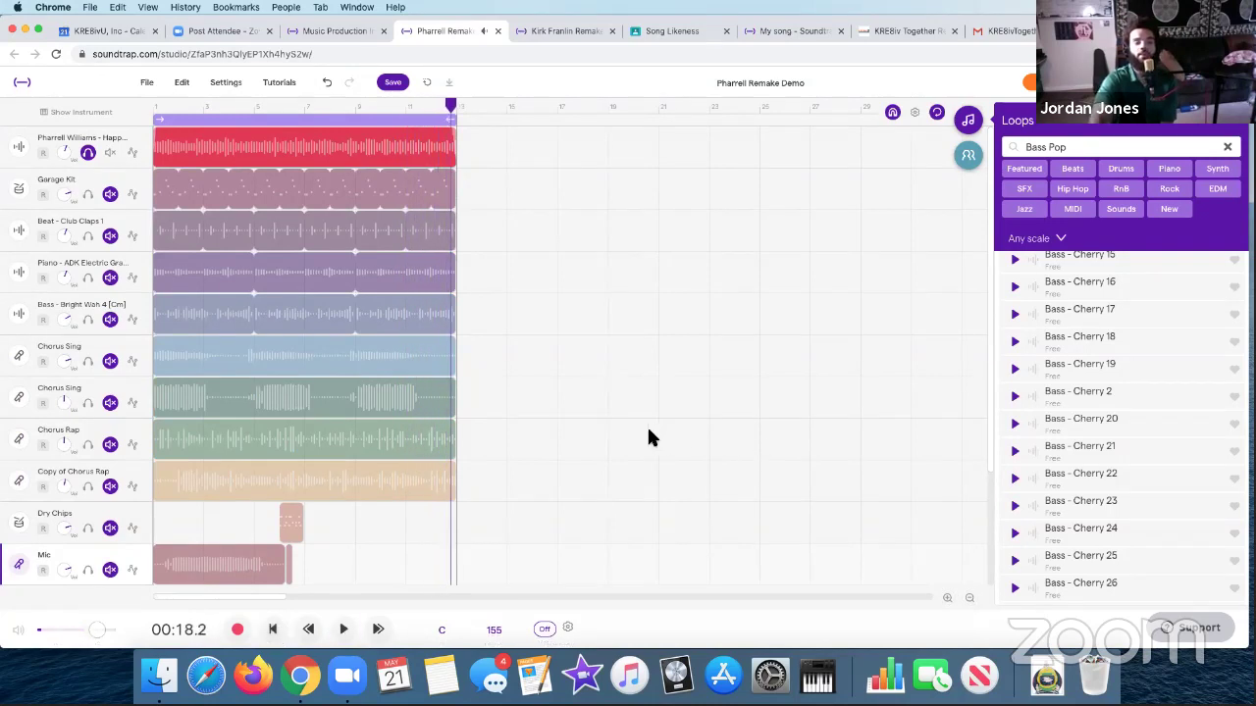
scroll(649, 425, "down", 2)
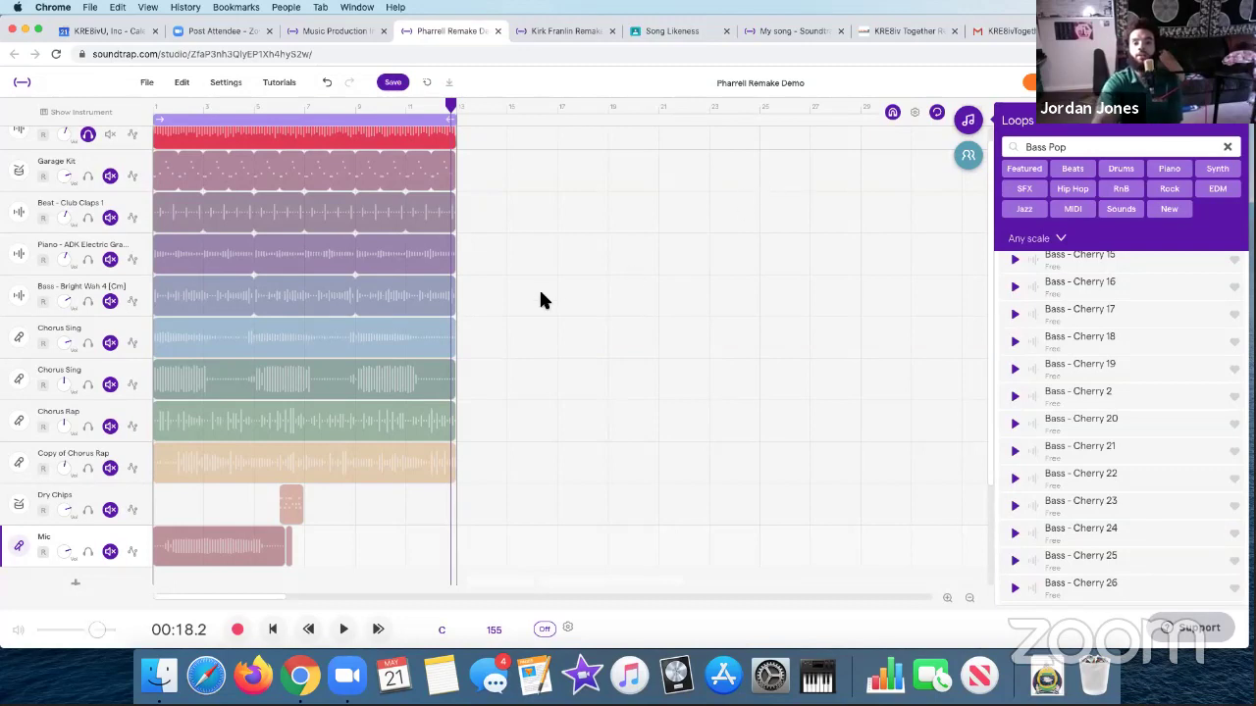
scroll(545, 299, "up", 1)
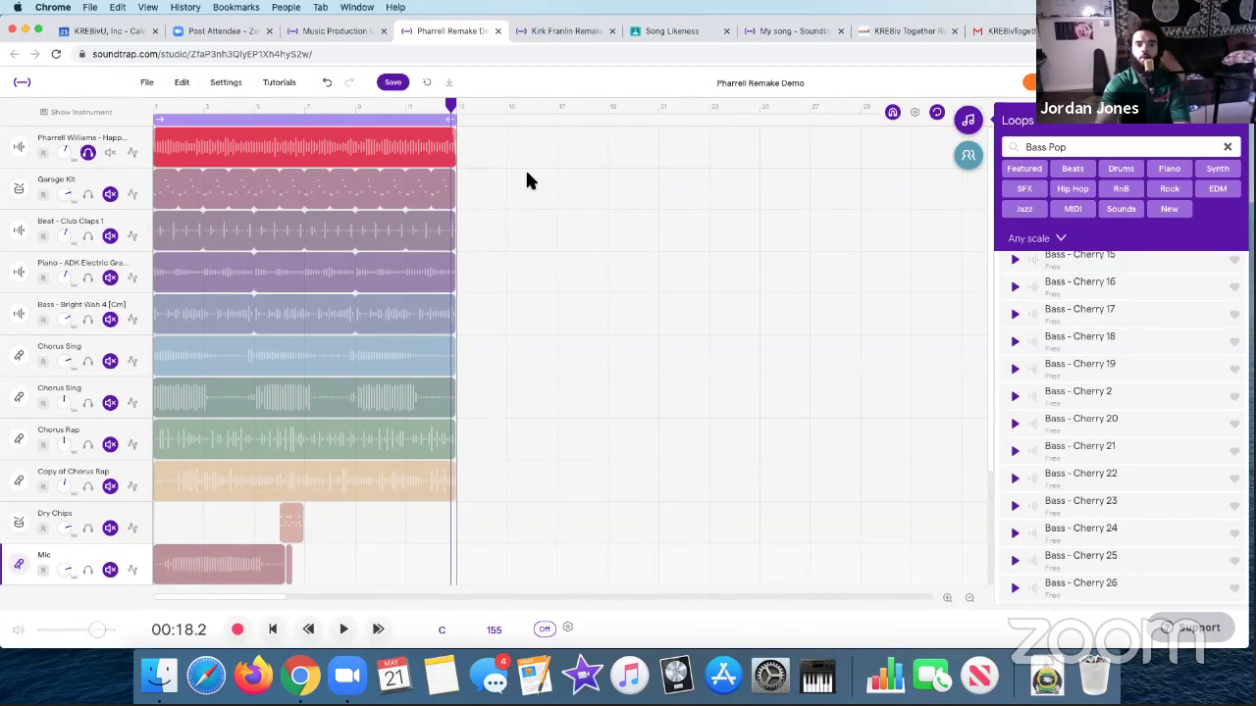
left_click(572, 198)
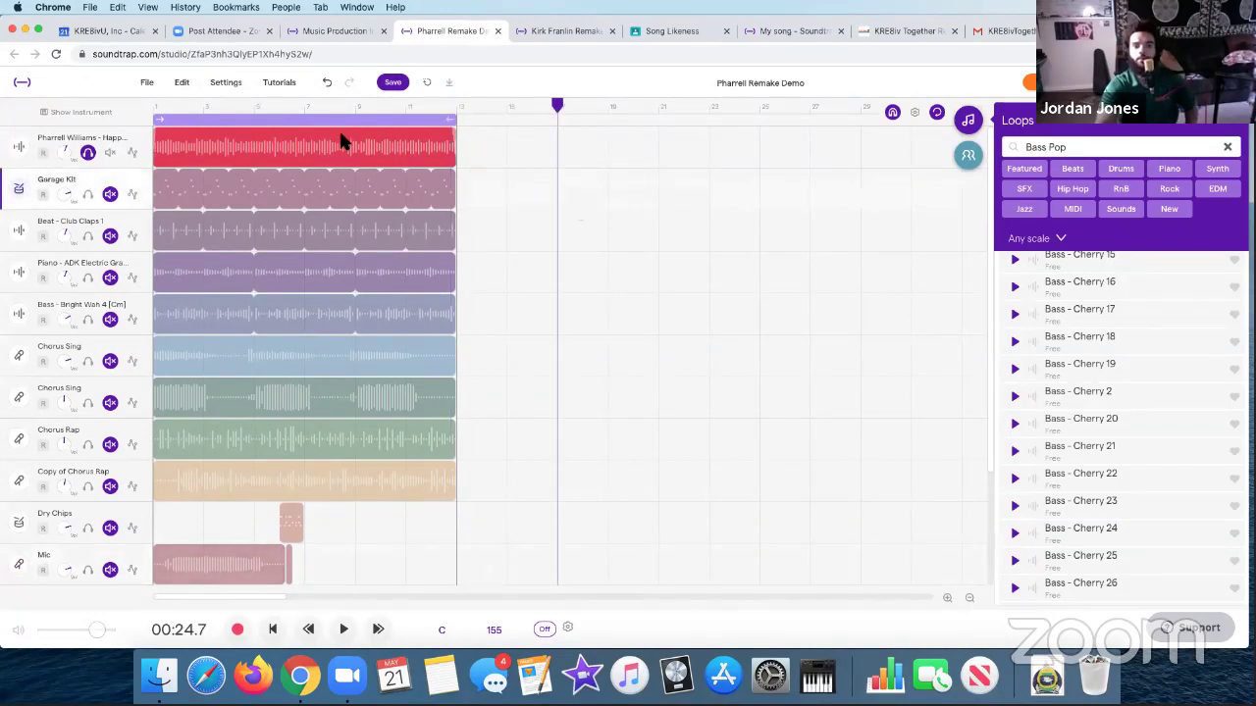